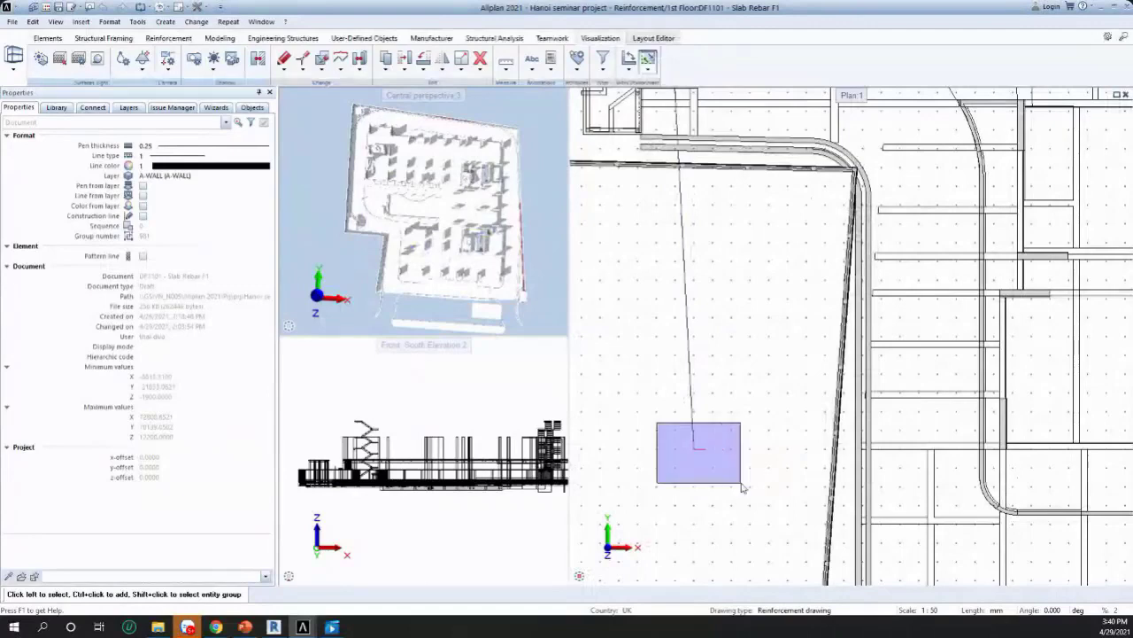
Step: Turn off the Tầng 1 drawing files 13 and 20 in the building structure and return to the plan
{"action": "scroll", "coordinate": [709, 430], "scroll_direction": "down", "scroll_amount": 5}
{"action": "scroll", "coordinate": [703, 402], "scroll_direction": "down", "scroll_amount": 1}
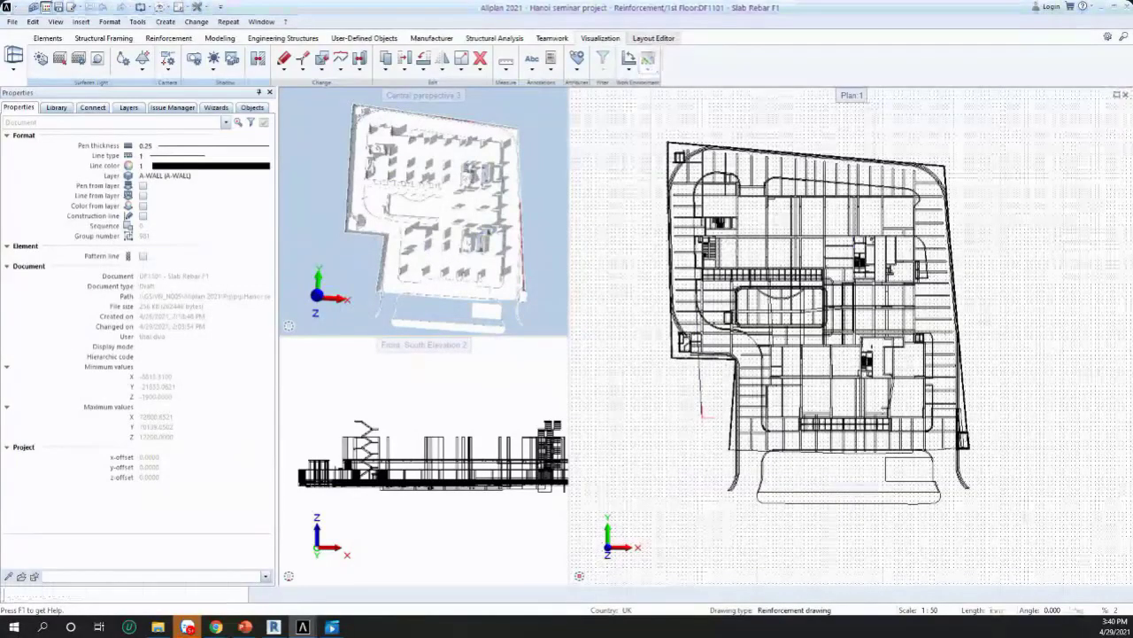
{"action": "double_click", "coordinate": [601, 476]}
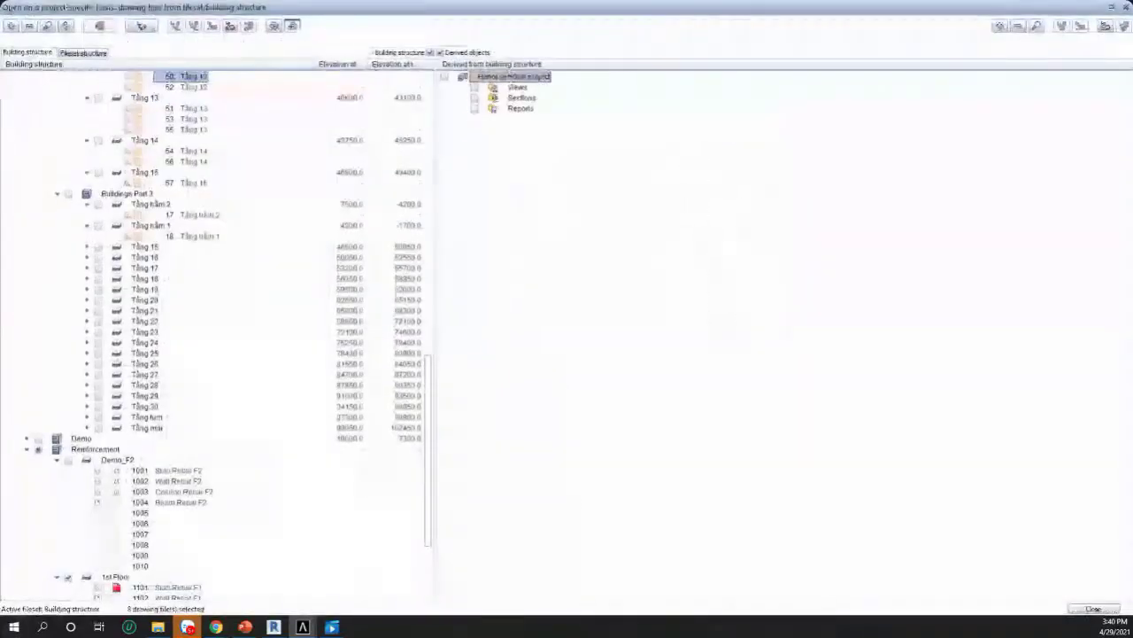
{"action": "scroll", "coordinate": [202, 252], "scroll_direction": "up", "scroll_amount": 10}
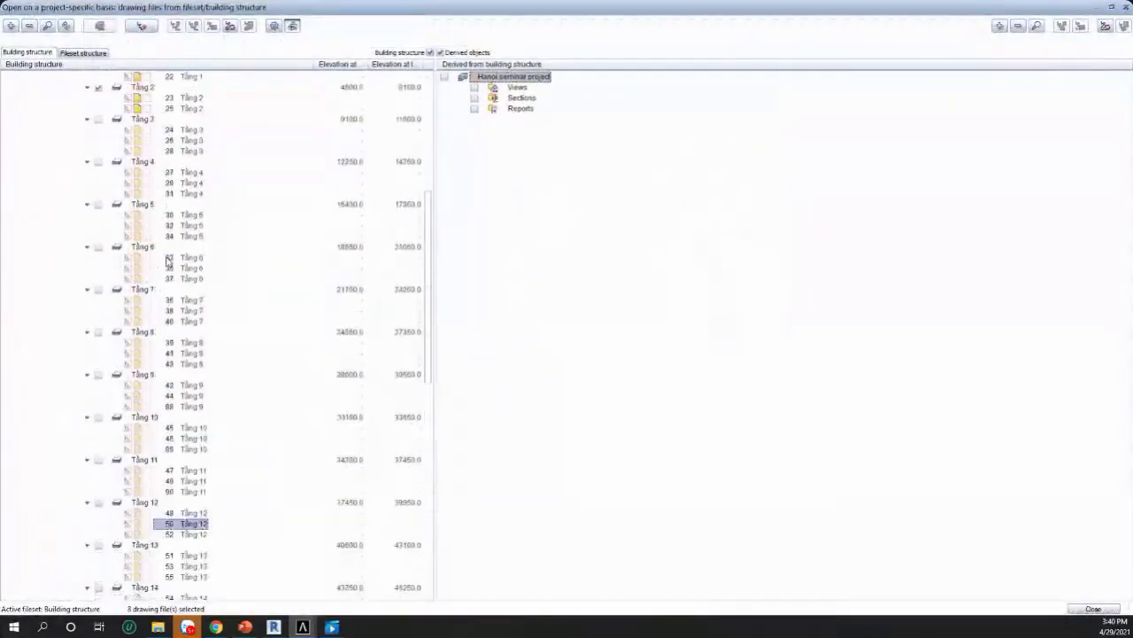
{"action": "scroll", "coordinate": [160, 409], "scroll_direction": "up", "scroll_amount": 10}
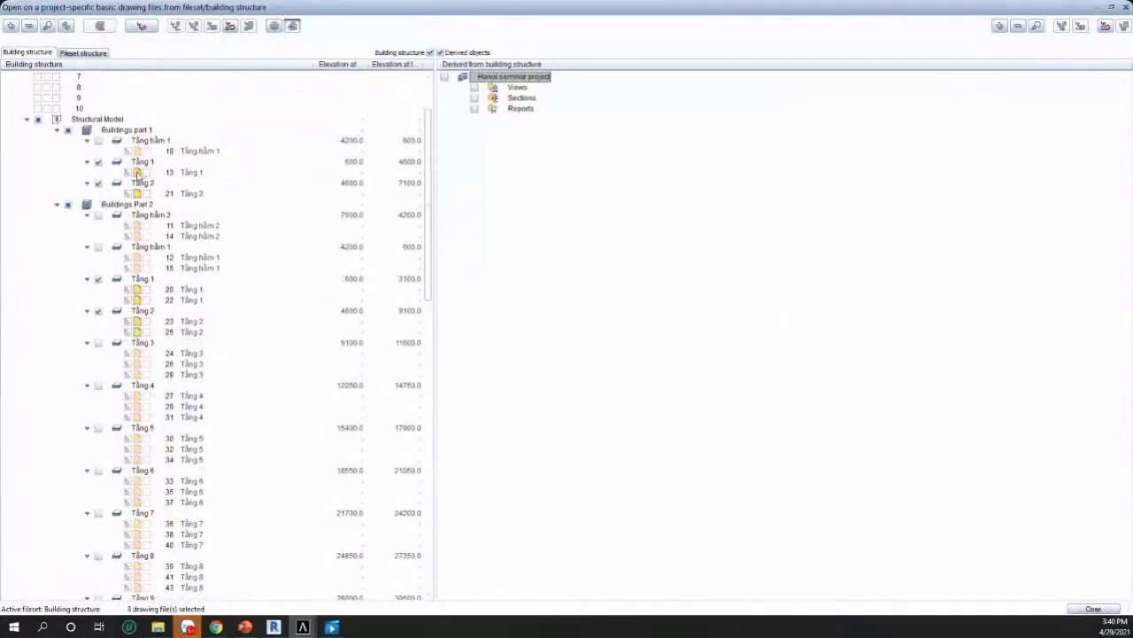
{"action": "left_click", "coordinate": [137, 172]}
{"action": "left_click", "coordinate": [137, 290]}
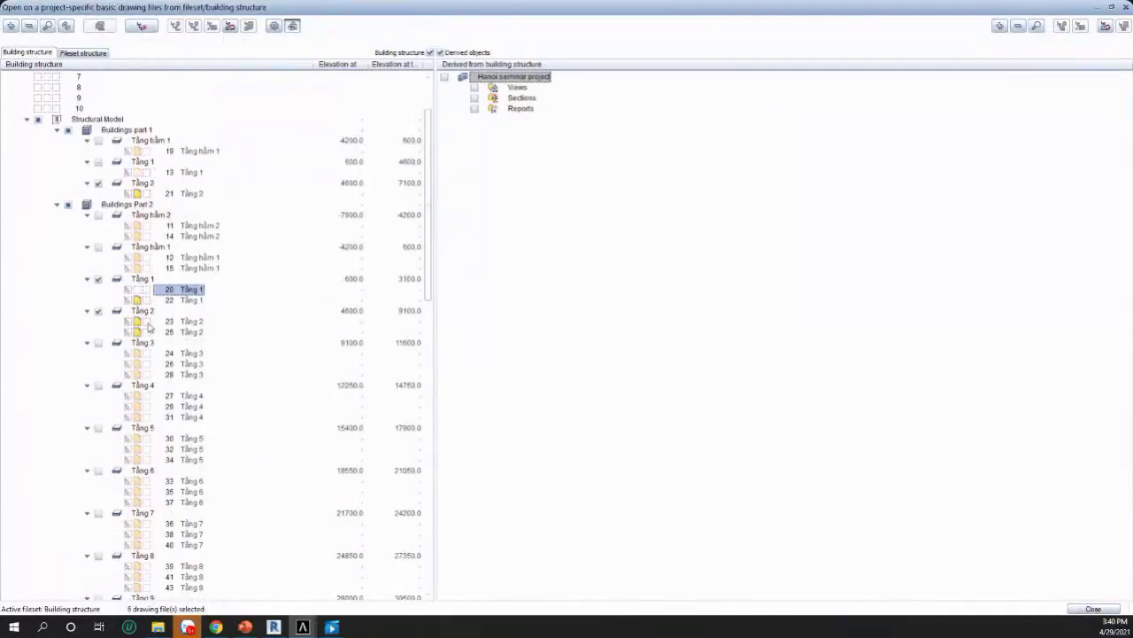
{"action": "double_click", "coordinate": [179, 353]}
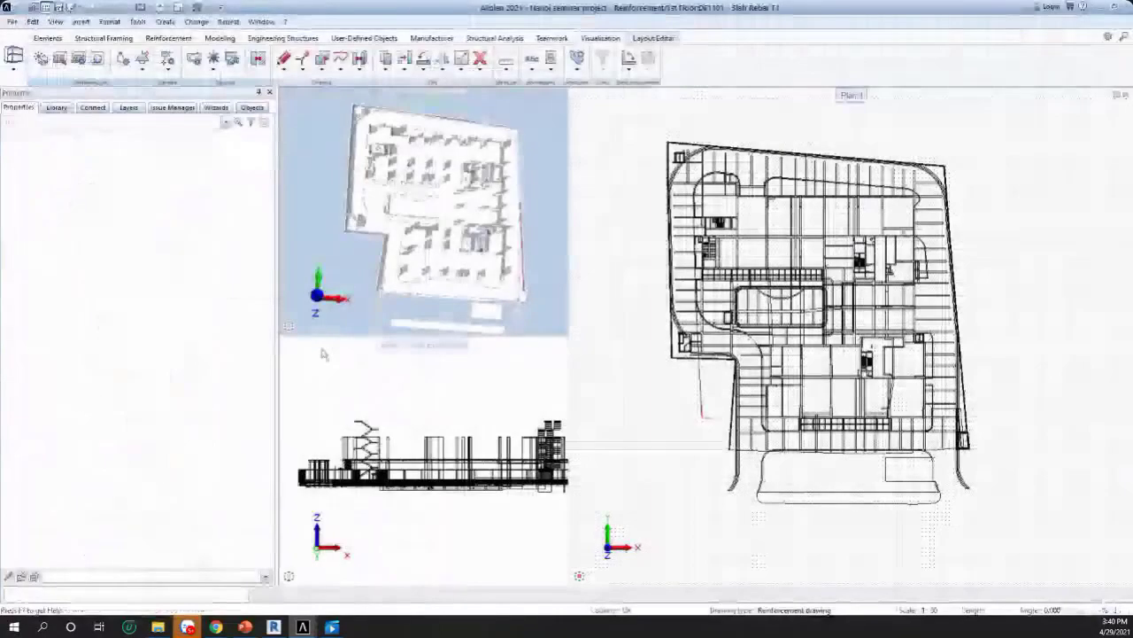
{"action": "scroll", "coordinate": [679, 397], "scroll_direction": "up", "scroll_amount": 1}
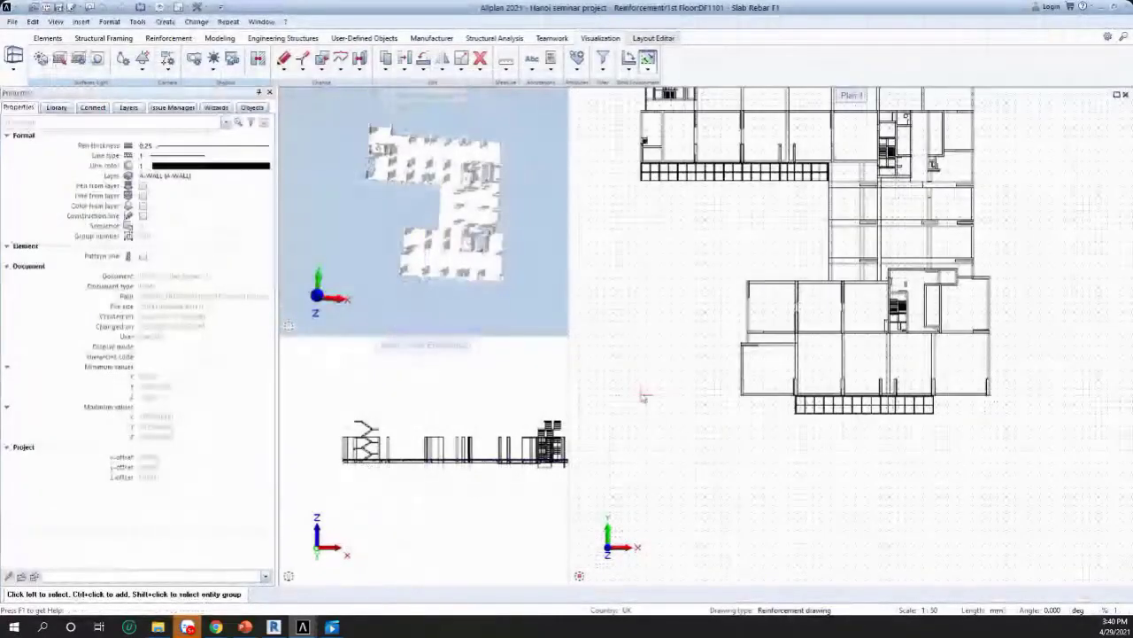
{"action": "scroll", "coordinate": [648, 379], "scroll_direction": "down", "scroll_amount": 1}
{"action": "scroll", "coordinate": [674, 163], "scroll_direction": "up", "scroll_amount": 3}
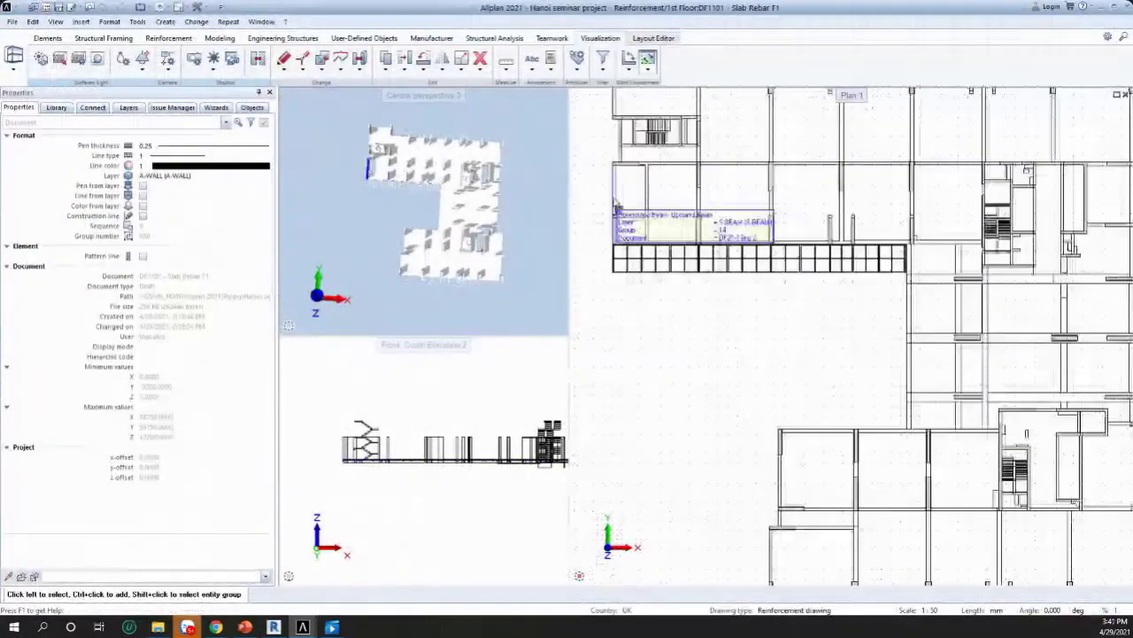
{"action": "scroll", "coordinate": [656, 202], "scroll_direction": "down", "scroll_amount": 3}
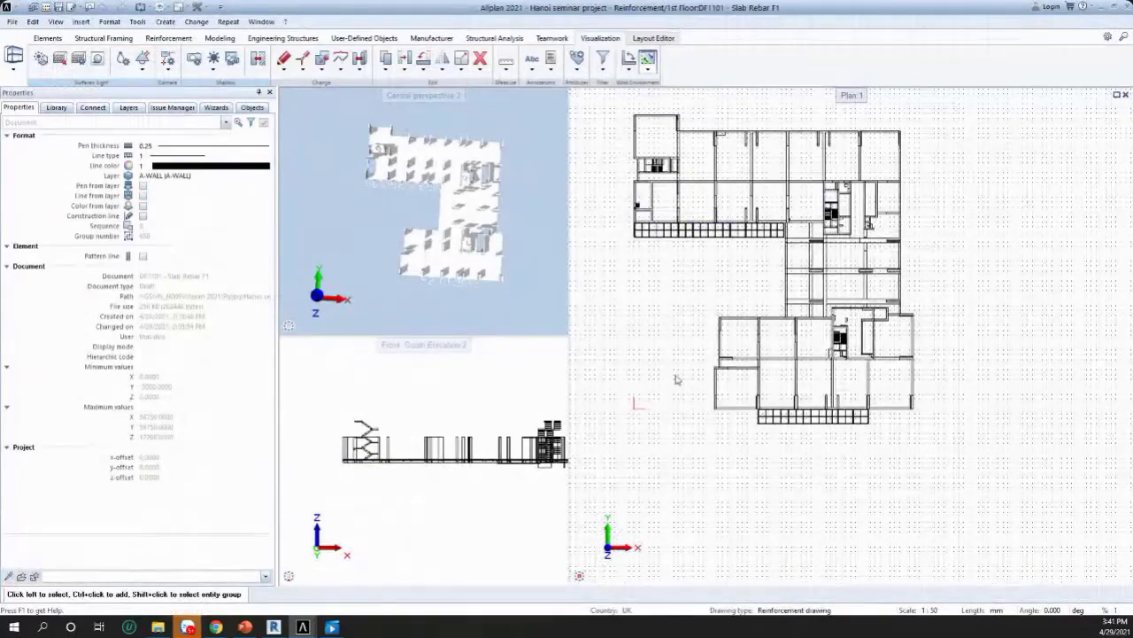
Step: Switch to Revit and examine the Tầng 2 floor plan around the project base point
{"action": "mouse_move", "coordinate": [273, 626]}
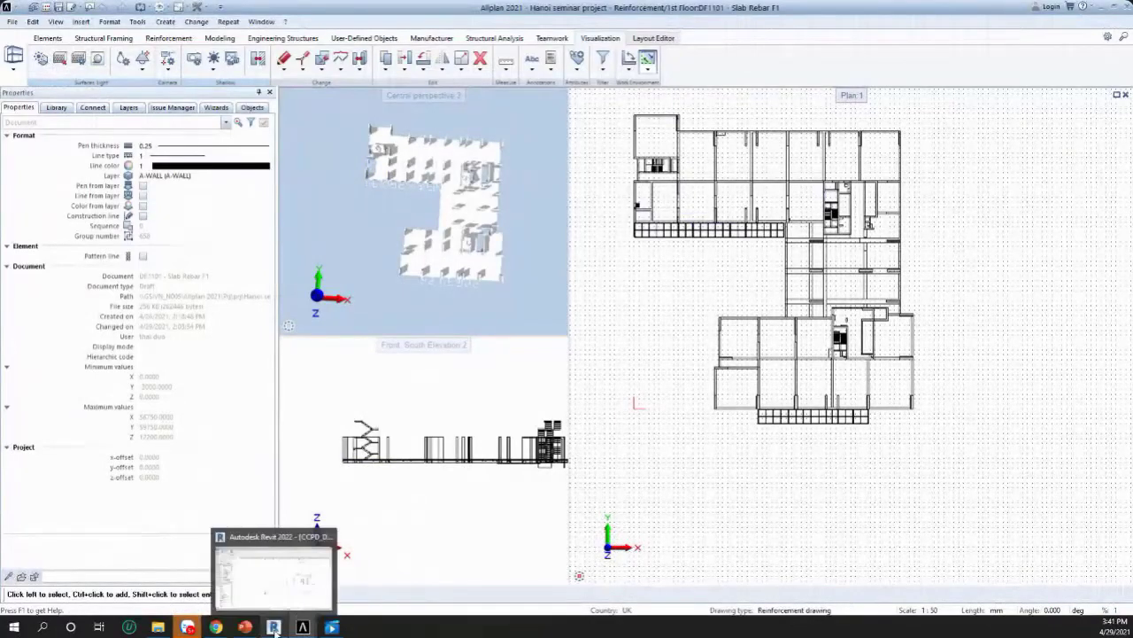
{"action": "left_click", "coordinate": [270, 567]}
{"action": "scroll", "coordinate": [563, 295], "scroll_direction": "down", "scroll_amount": 3}
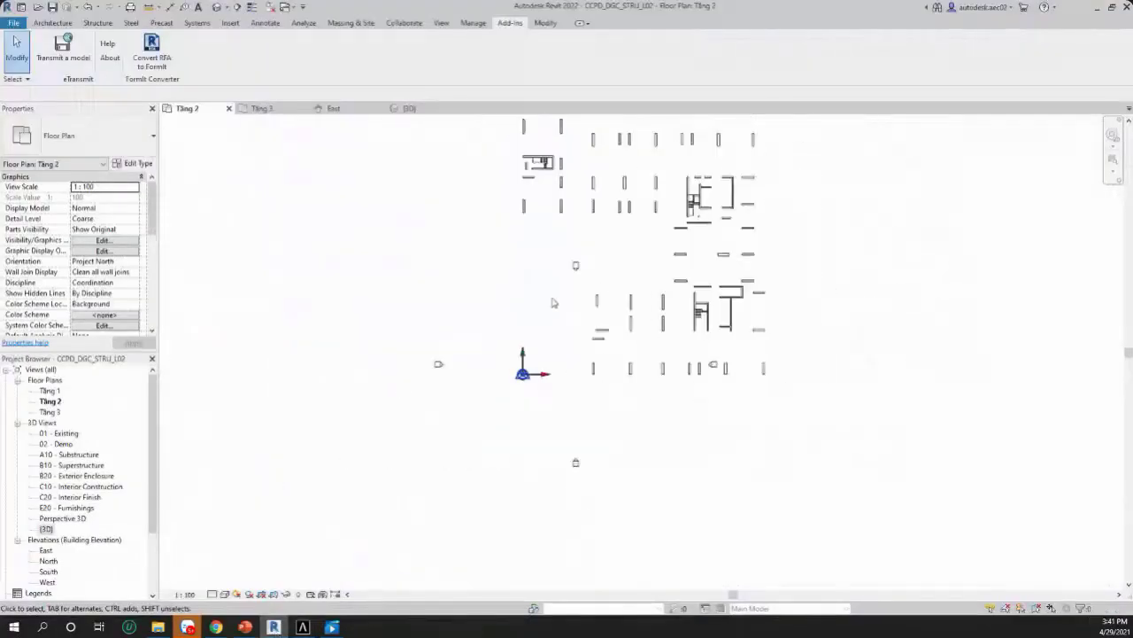
{"action": "scroll", "coordinate": [604, 206], "scroll_direction": "up", "scroll_amount": 2}
{"action": "scroll", "coordinate": [450, 257], "scroll_direction": "down", "scroll_amount": 2}
{"action": "scroll", "coordinate": [474, 398], "scroll_direction": "up", "scroll_amount": 3}
{"action": "scroll", "coordinate": [470, 358], "scroll_direction": "up", "scroll_amount": 2}
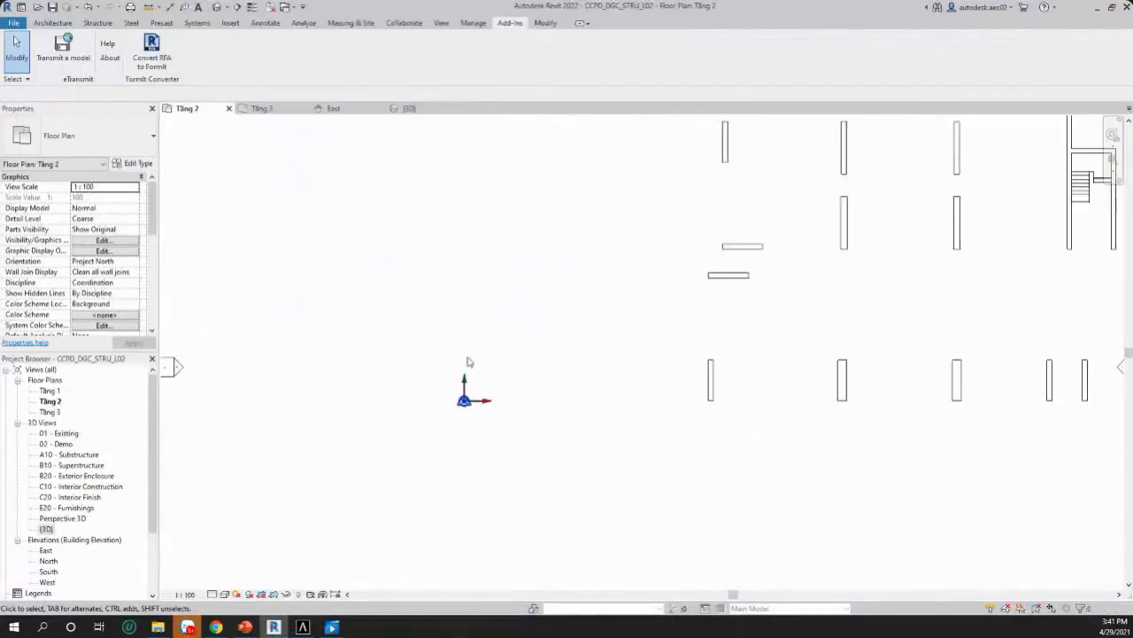
{"action": "scroll", "coordinate": [478, 394], "scroll_direction": "down", "scroll_amount": 5}
{"action": "scroll", "coordinate": [459, 408], "scroll_direction": "up", "scroll_amount": 2}
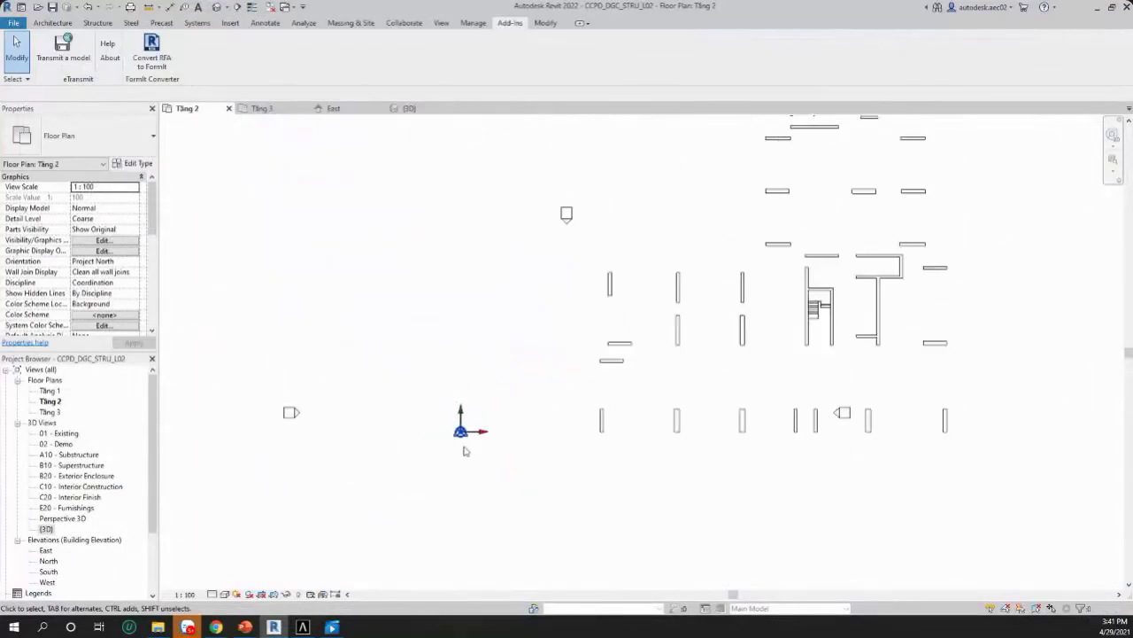
Step: Check the coordinates and true north angle of the project base point in the Tầng 2 plan, and deselect it
{"action": "left_click", "coordinate": [461, 433]}
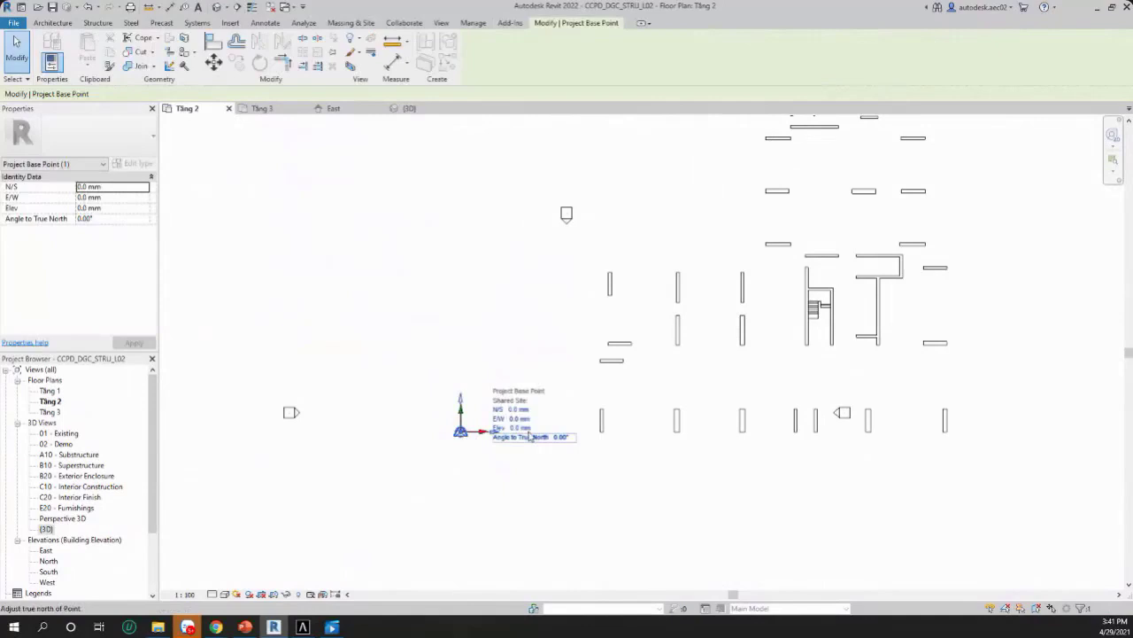
{"action": "left_click", "coordinate": [451, 471]}
{"action": "left_click", "coordinate": [462, 432]}
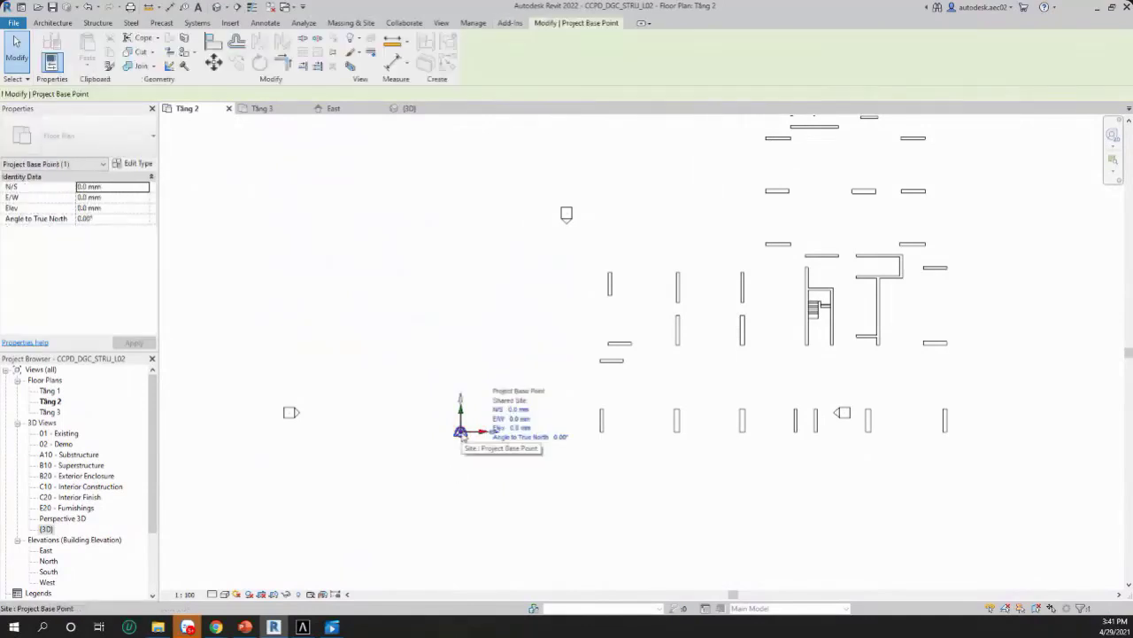
{"action": "left_click", "coordinate": [464, 400]}
{"action": "scroll", "coordinate": [464, 400], "scroll_direction": "down", "scroll_amount": 3}
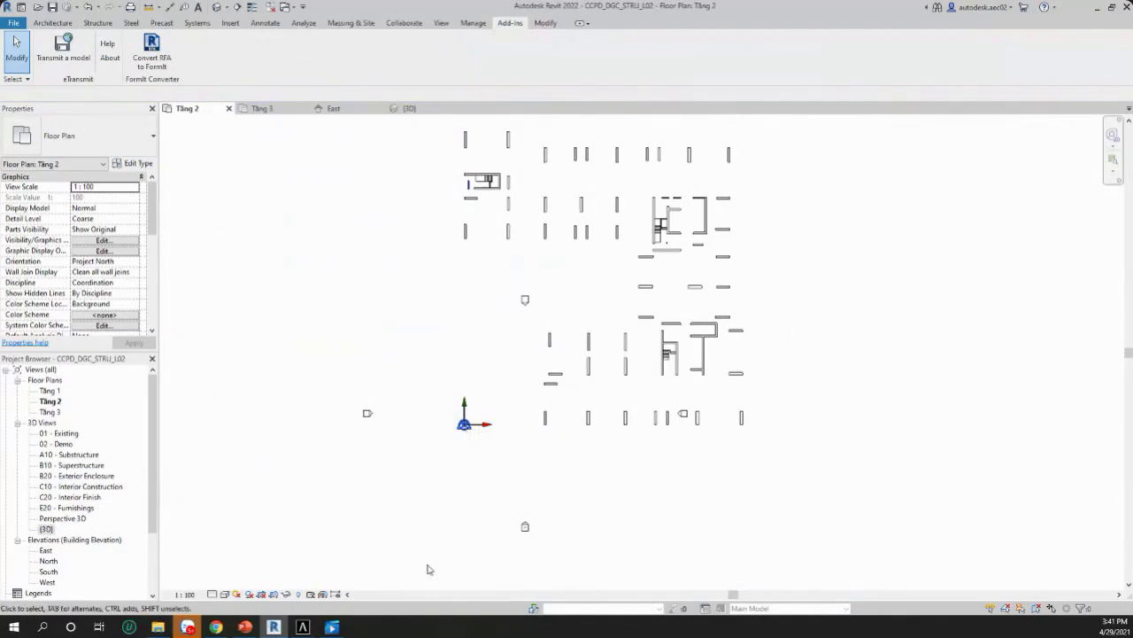
Step: Switch to the Bimplus portal in Chrome and open the Demo project of the GSI_XT team in BIM Explorer
{"action": "key", "text": "alt+Tab"}
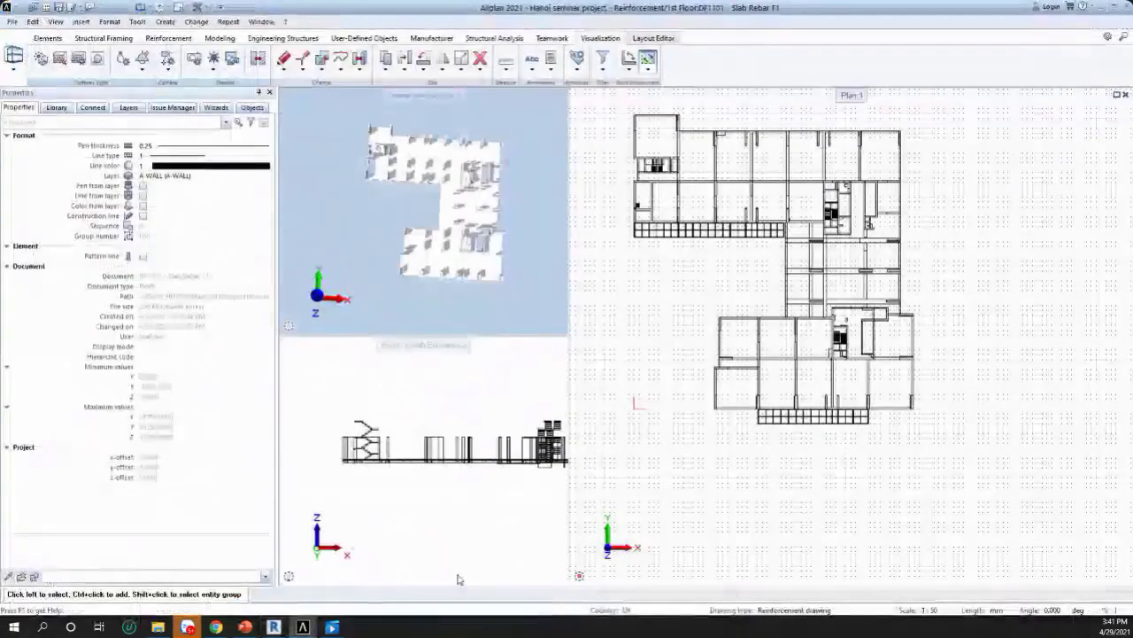
{"action": "left_click", "coordinate": [245, 627]}
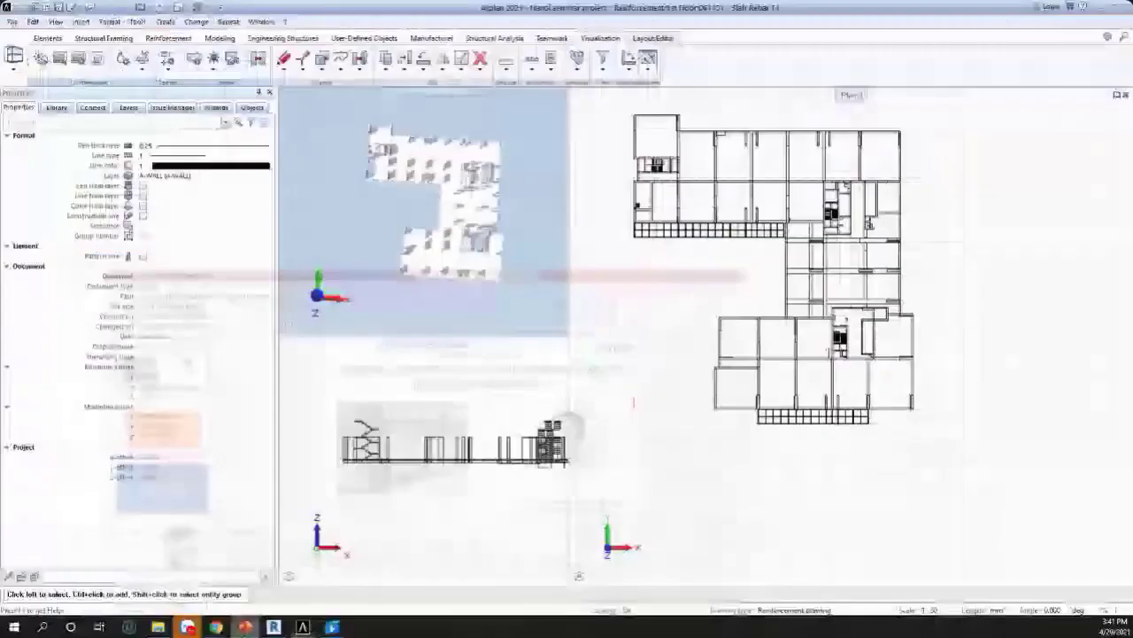
{"action": "mouse_move", "coordinate": [215, 627]}
{"action": "left_click", "coordinate": [216, 571]}
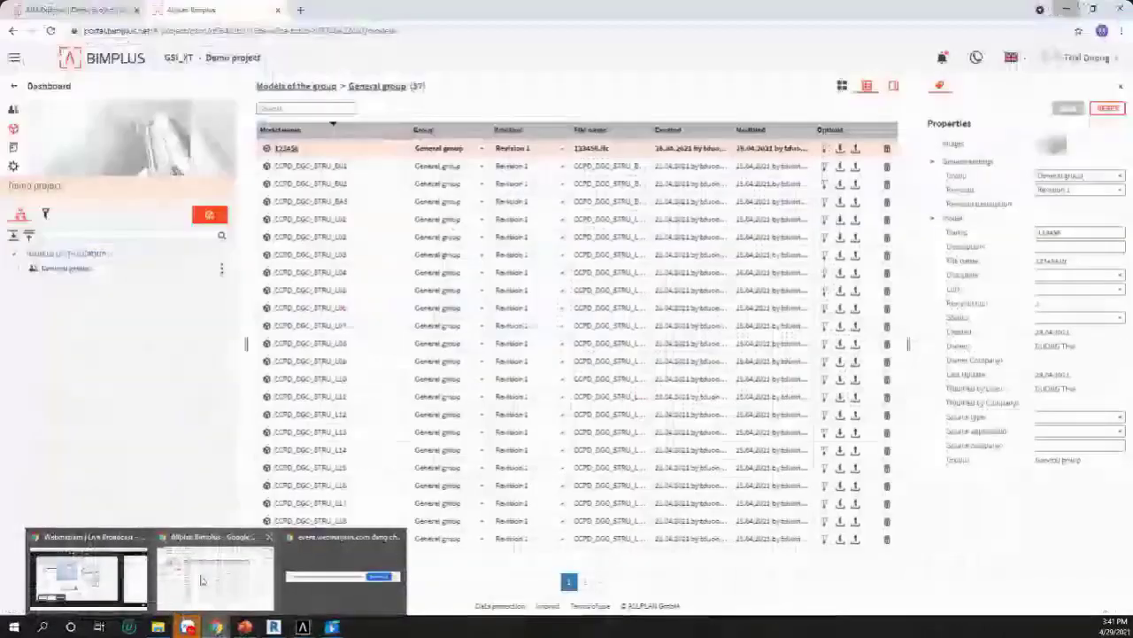
{"action": "left_click", "coordinate": [267, 467]}
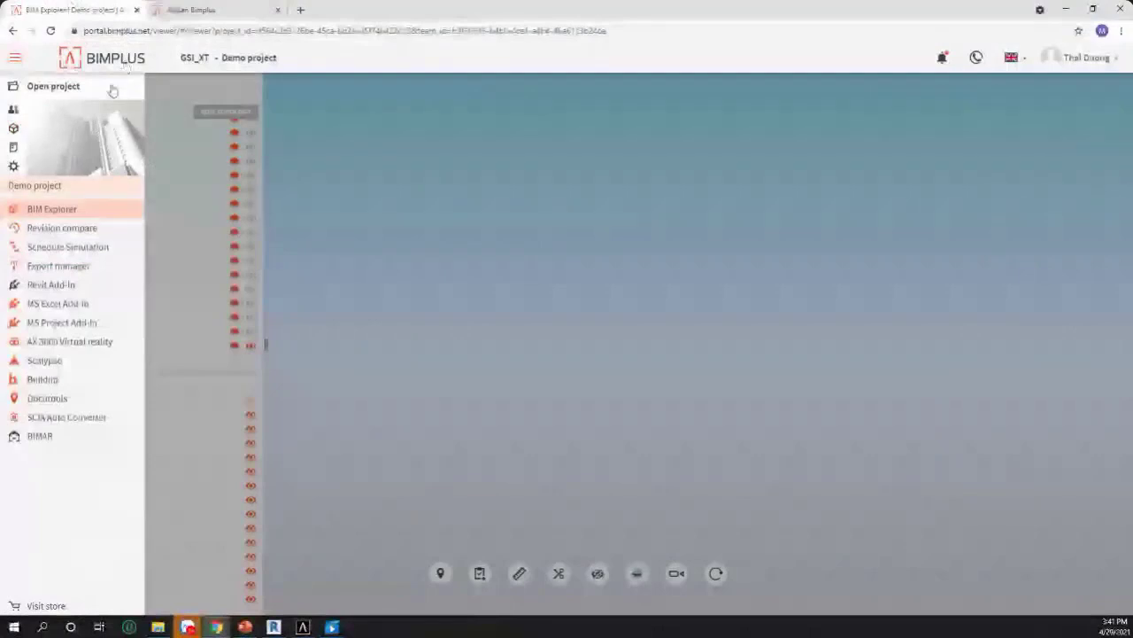
{"action": "left_click", "coordinate": [188, 9]}
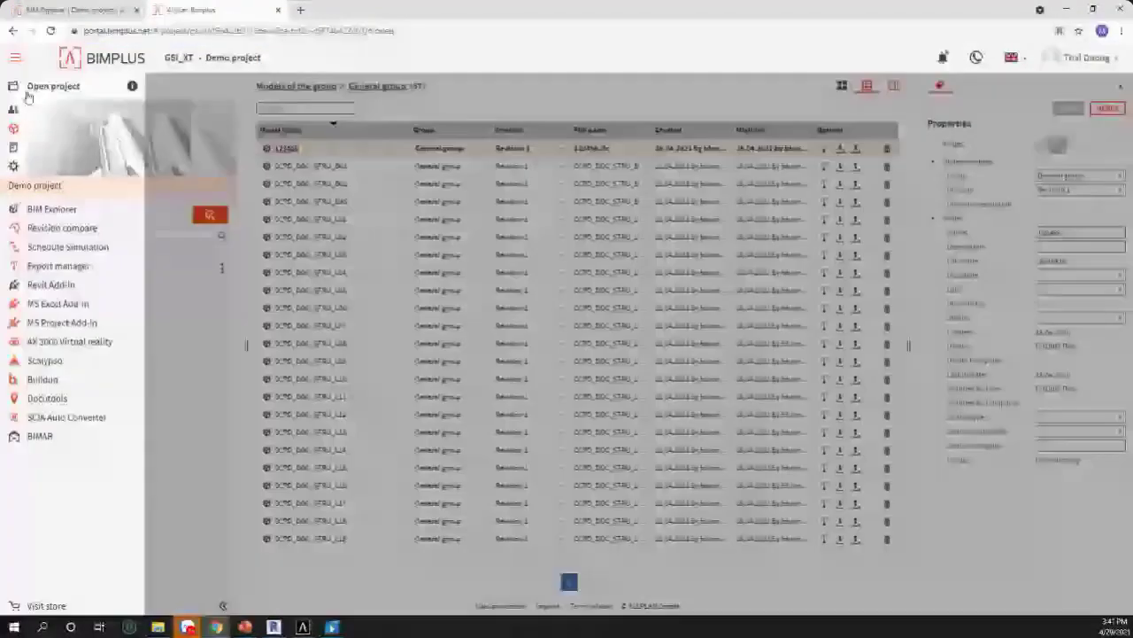
{"action": "left_click", "coordinate": [36, 88]}
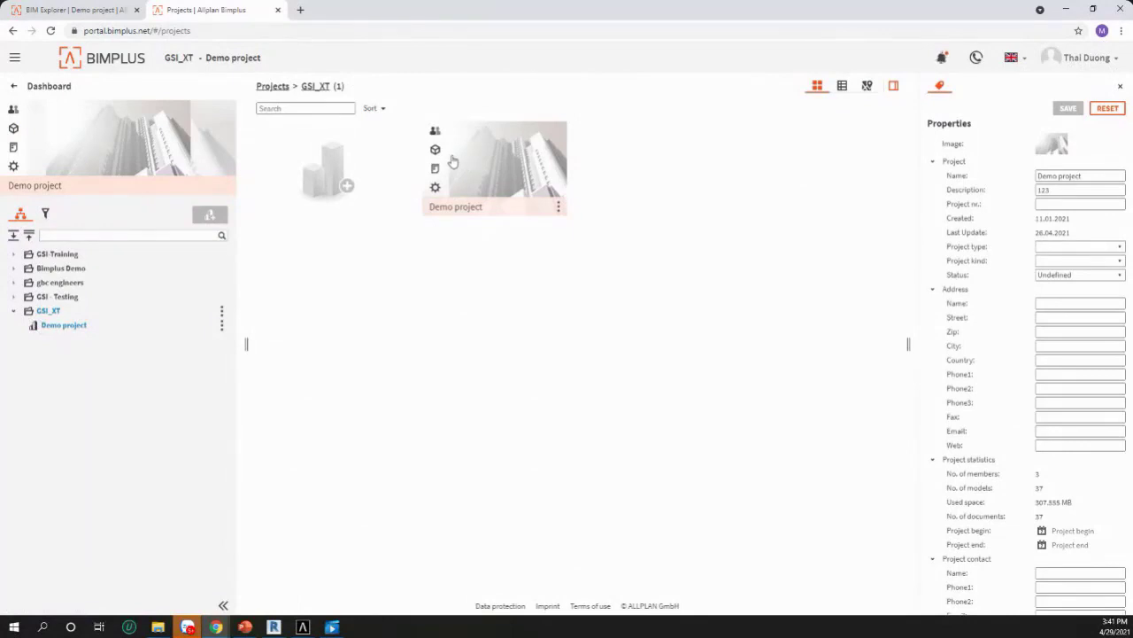
{"action": "double_click", "coordinate": [464, 210]}
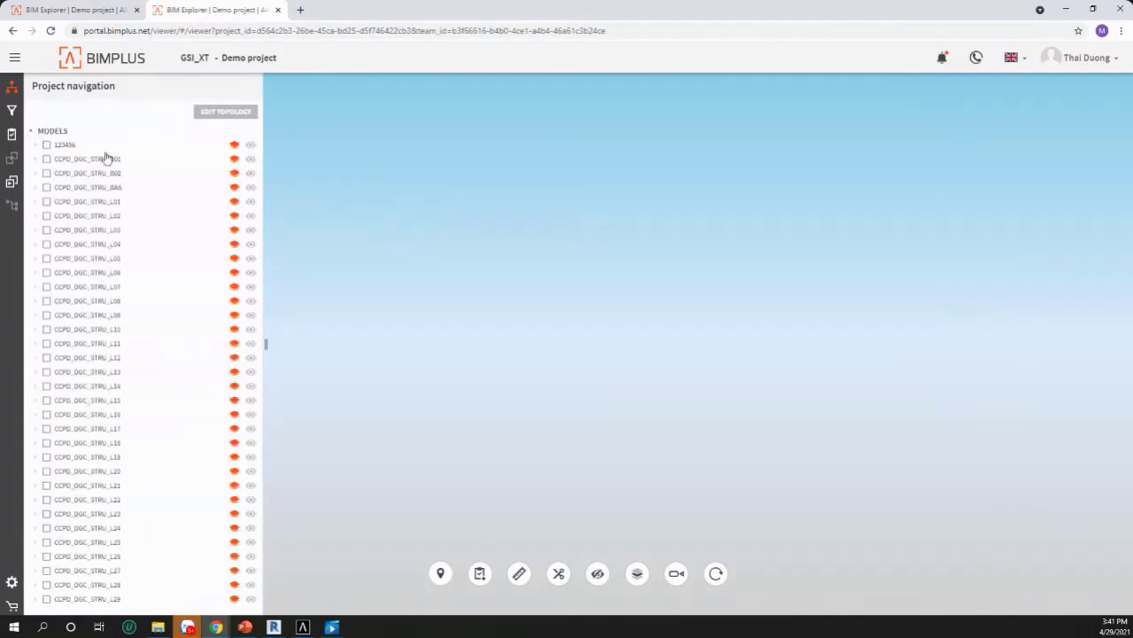
Step: Check the structure of model 123456 in the project navigation and examine the loaded building in 3D from several sides
{"action": "left_click", "coordinate": [34, 147]}
{"action": "left_click", "coordinate": [34, 147]}
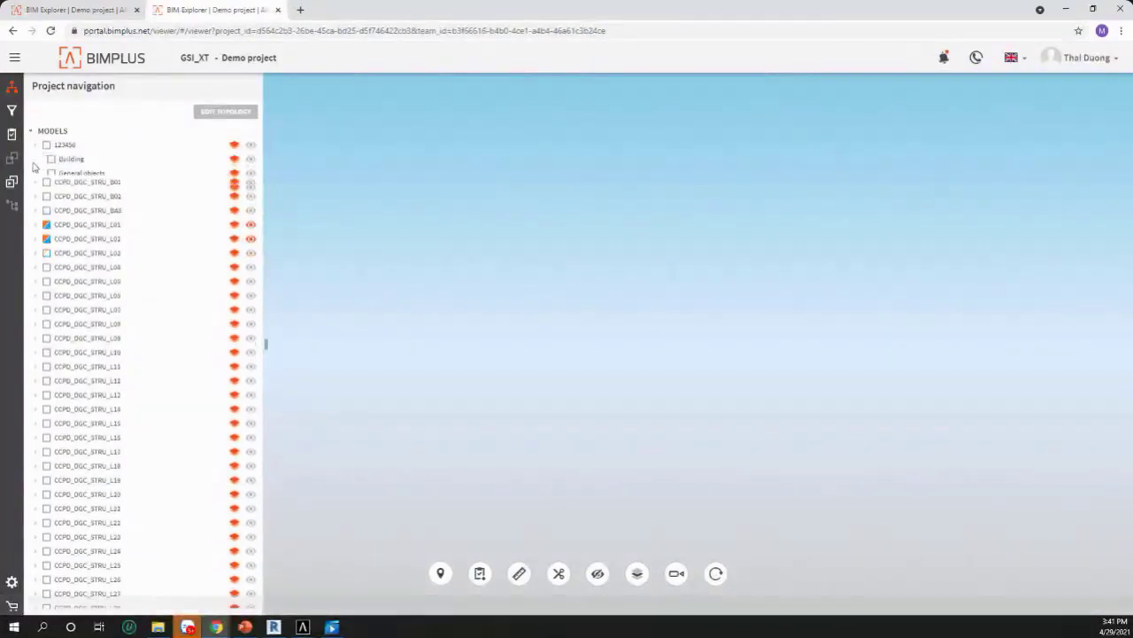
{"action": "scroll", "coordinate": [117, 186], "scroll_direction": "down", "scroll_amount": 1}
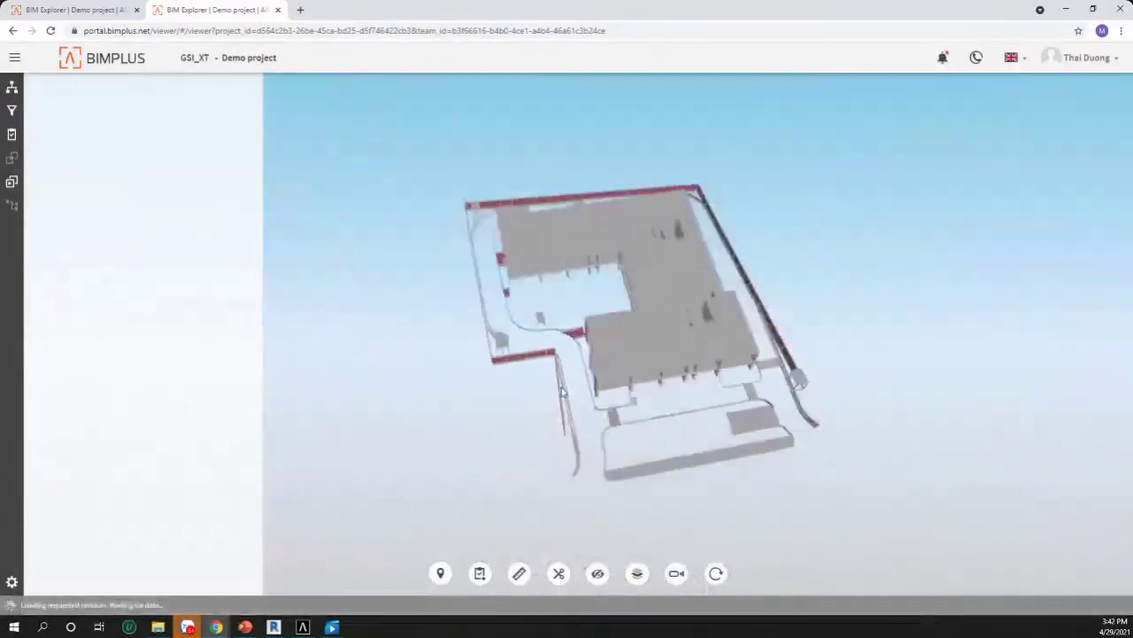
{"action": "left_click_drag", "start_coordinate": [562, 392], "coordinate": [722, 219]}
{"action": "scroll", "coordinate": [576, 410], "scroll_direction": "up", "scroll_amount": 5}
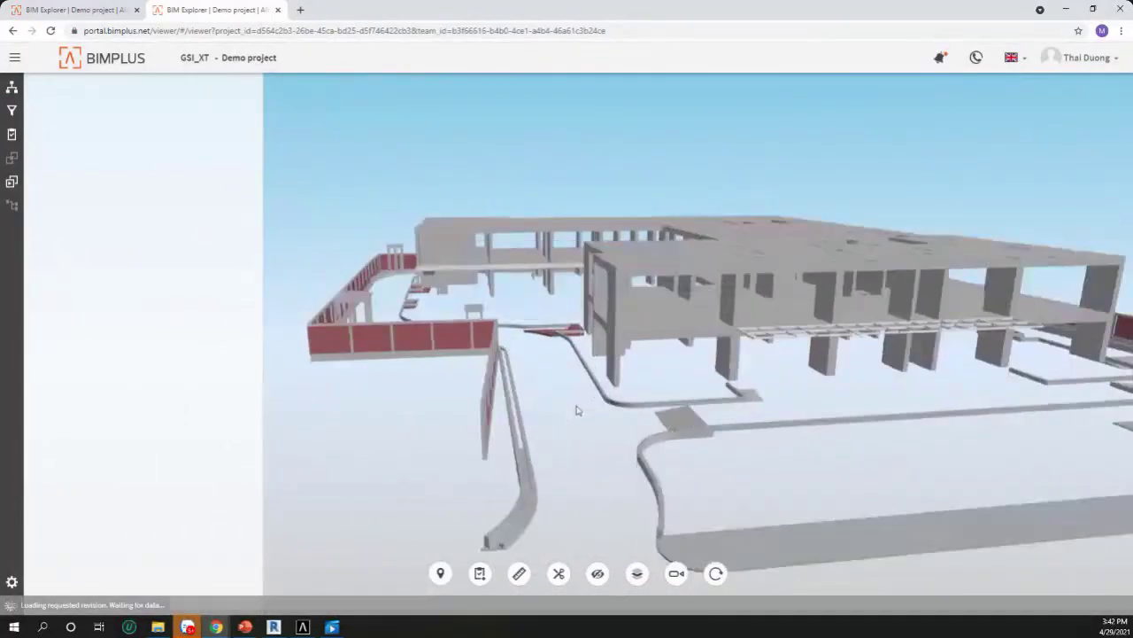
{"action": "left_click_drag", "start_coordinate": [576, 410], "coordinate": [684, 331]}
{"action": "scroll", "coordinate": [667, 358], "scroll_direction": "up", "scroll_amount": 5}
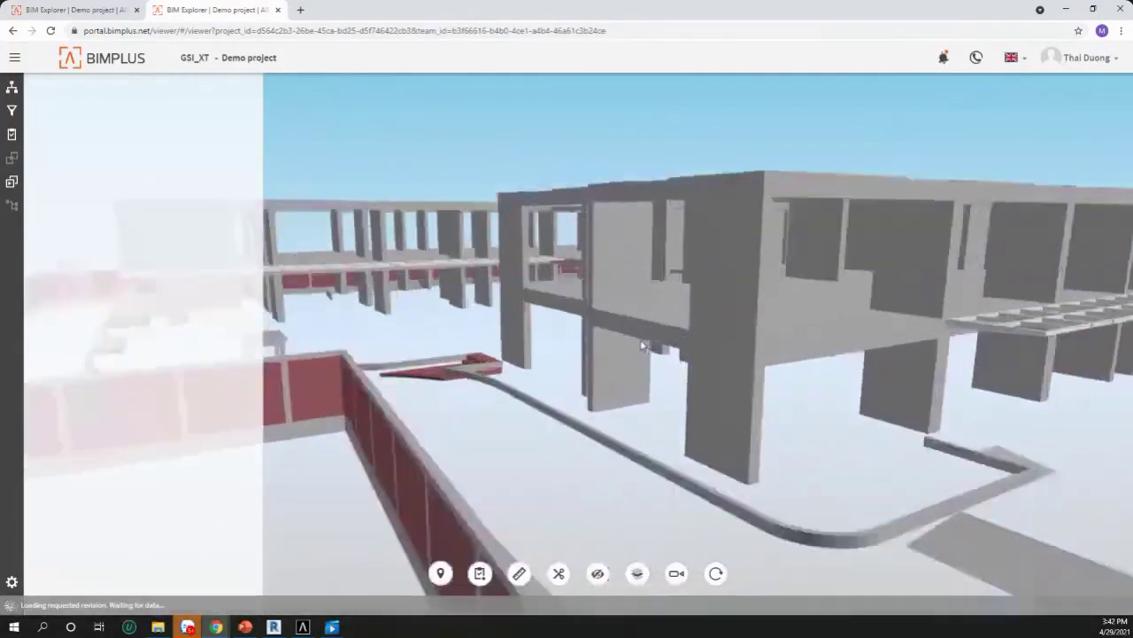
{"action": "scroll", "coordinate": [567, 341], "scroll_direction": "down", "scroll_amount": 5}
{"action": "left_click_drag", "start_coordinate": [568, 341], "coordinate": [448, 332]}
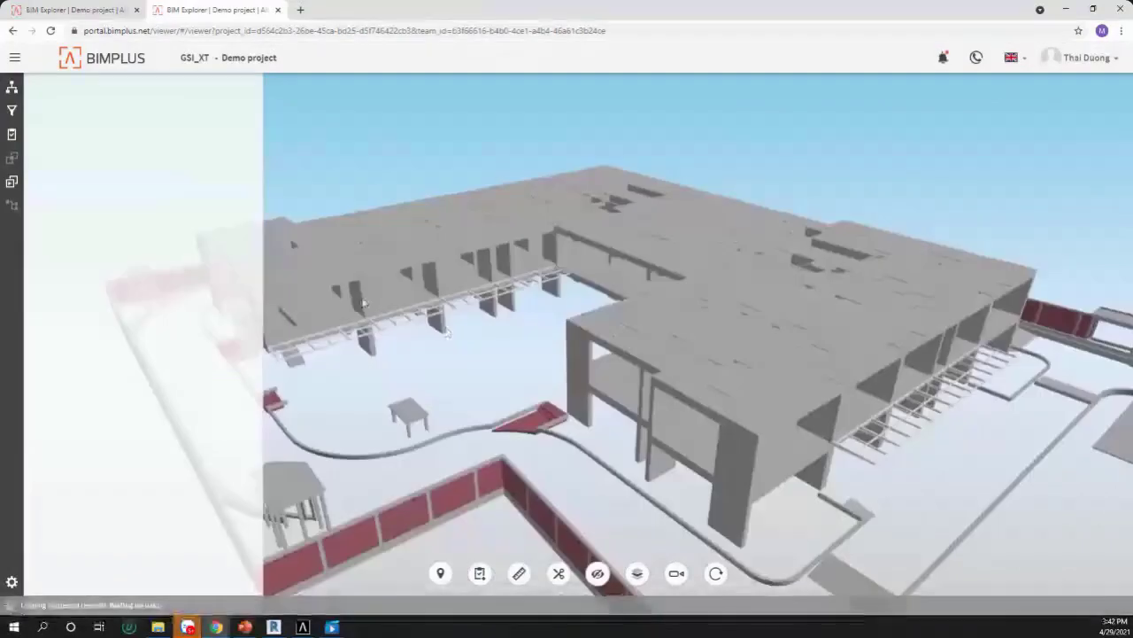
Step: Select an upper-floor wall facing the courtyard and review its Element, MaterialLayerSet and WallCommon properties
{"action": "left_click", "coordinate": [373, 293]}
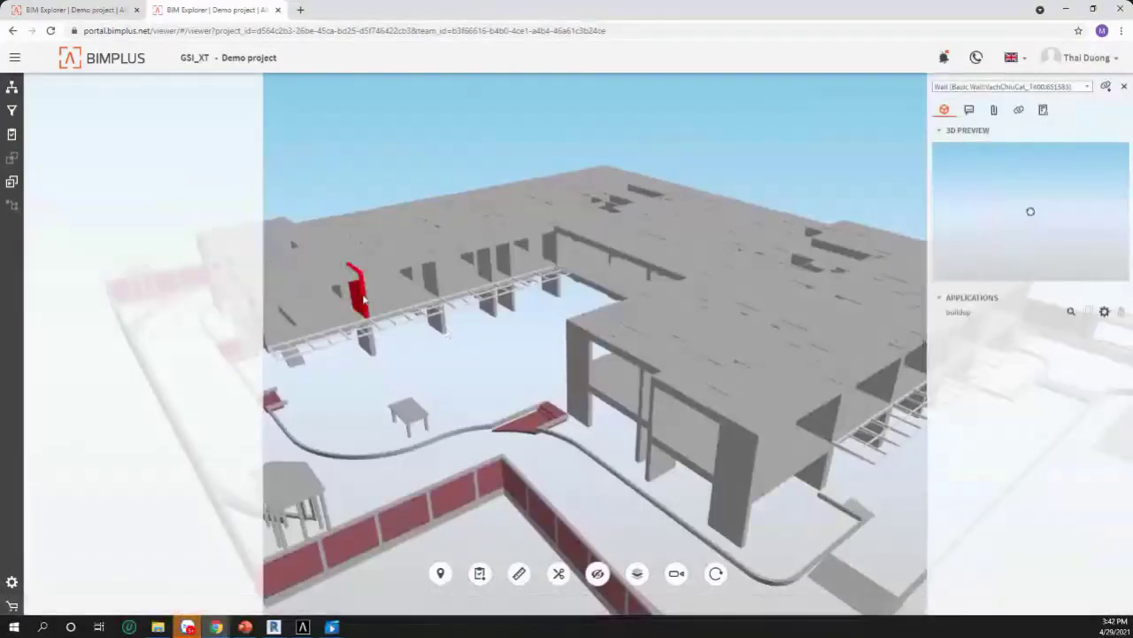
{"action": "scroll", "coordinate": [1048, 248], "scroll_direction": "up", "scroll_amount": 3}
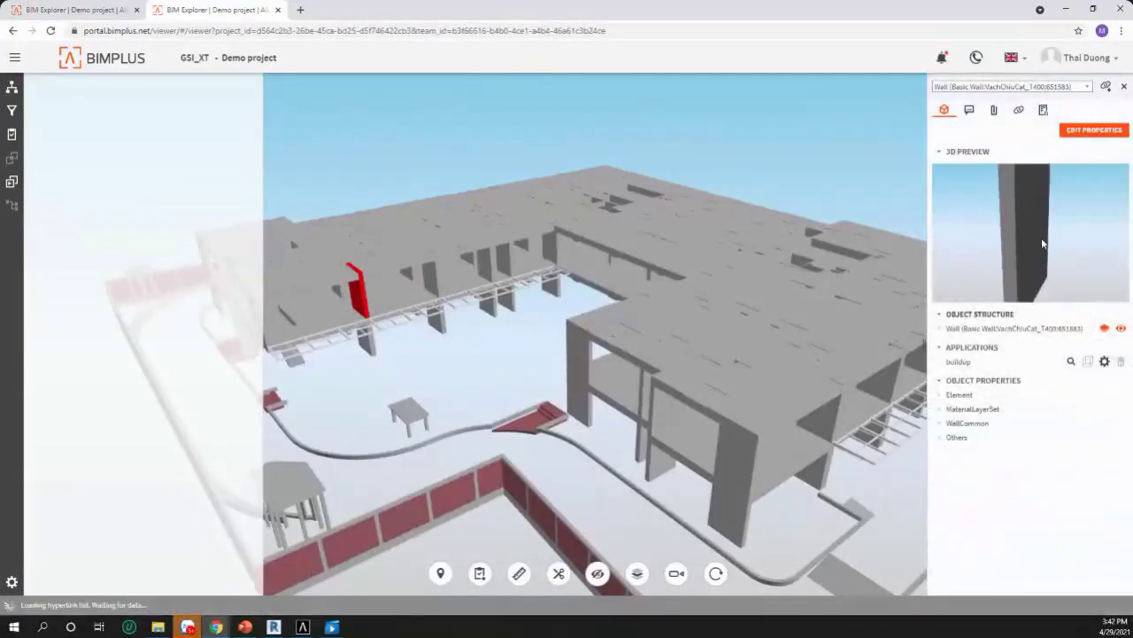
{"action": "left_click", "coordinate": [941, 397]}
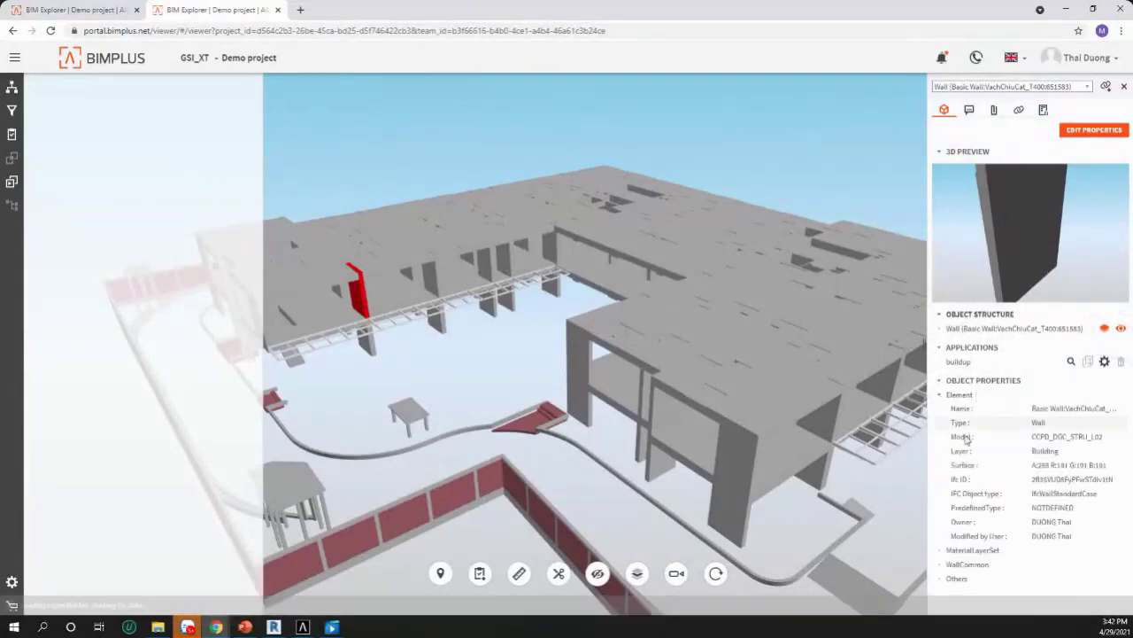
{"action": "left_click", "coordinate": [942, 397]}
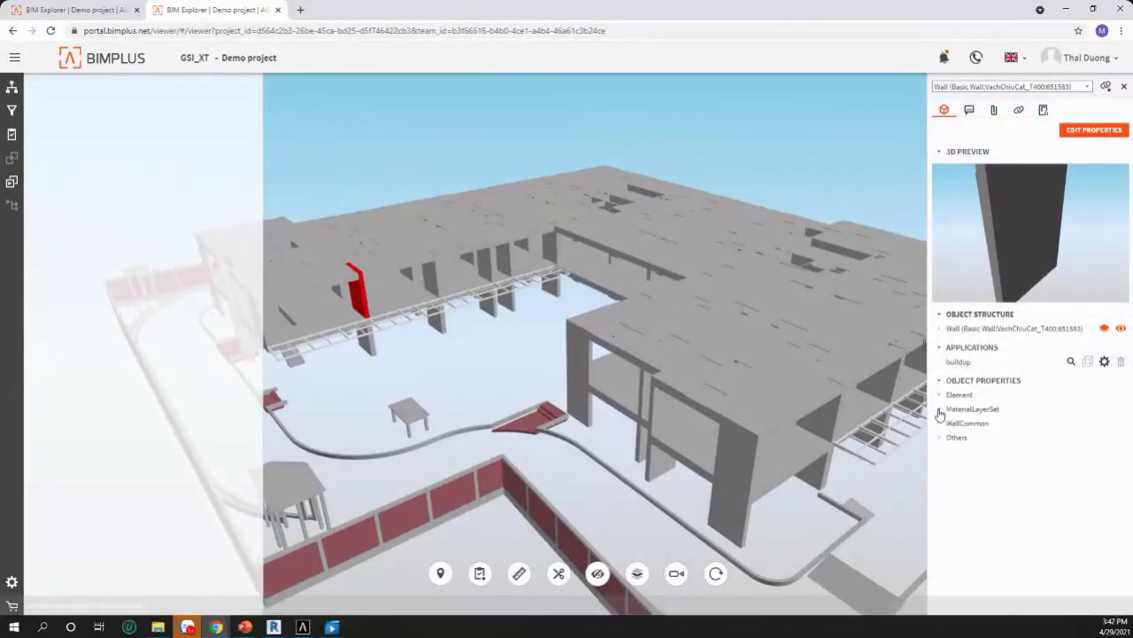
{"action": "left_click", "coordinate": [940, 411]}
{"action": "left_click", "coordinate": [941, 410]}
{"action": "left_click", "coordinate": [941, 425]}
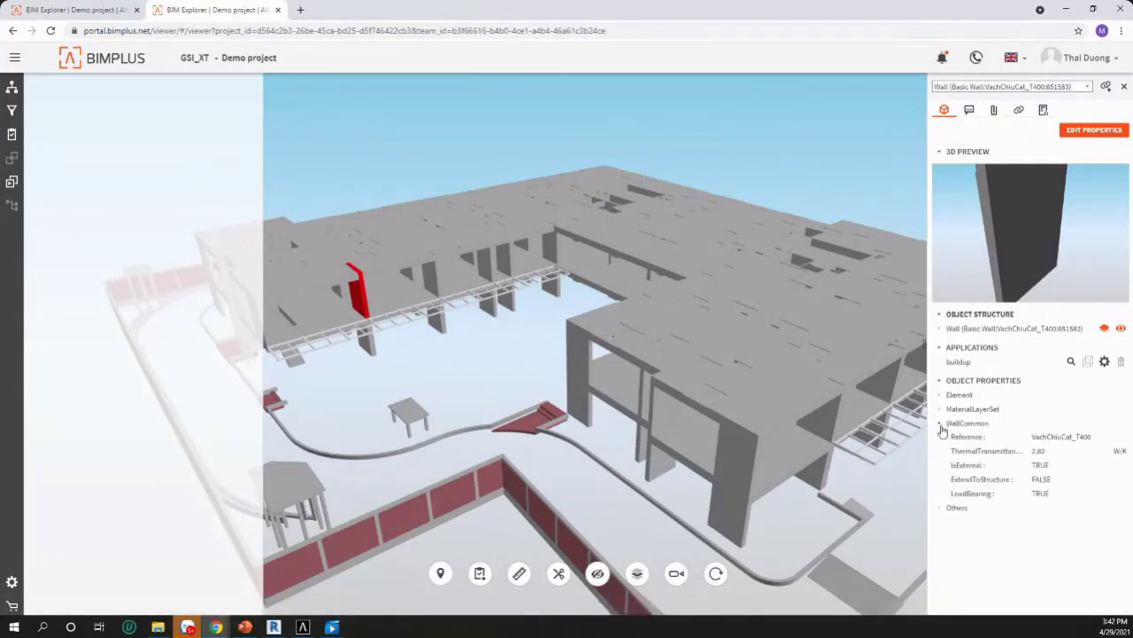
{"action": "left_click", "coordinate": [941, 425]}
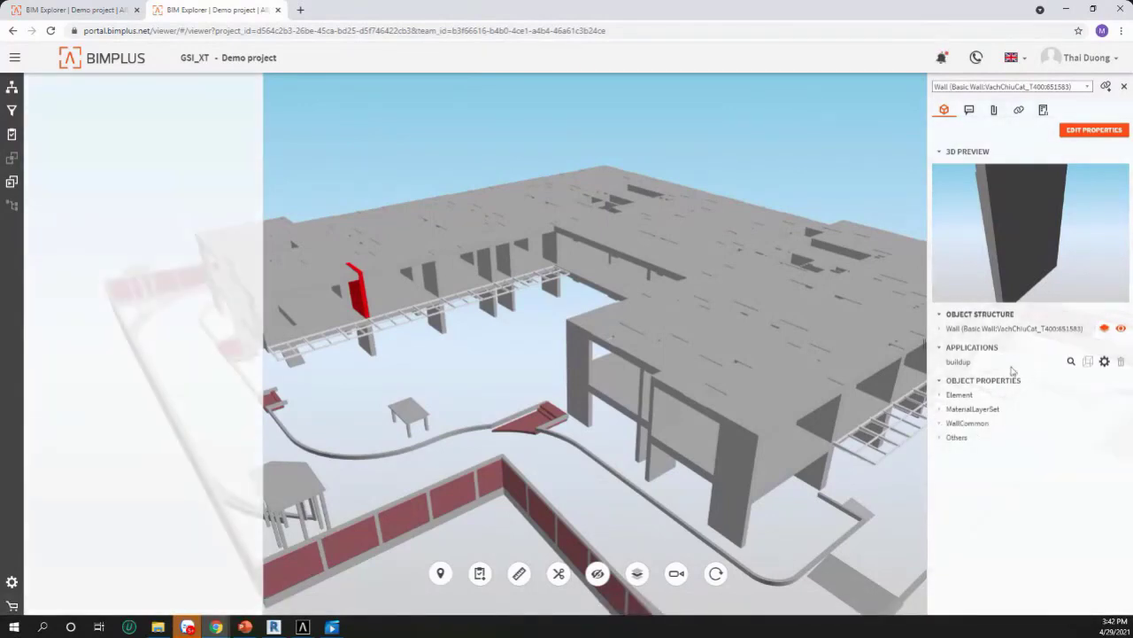
{"action": "scroll", "coordinate": [752, 325], "scroll_direction": "up", "scroll_amount": 3}
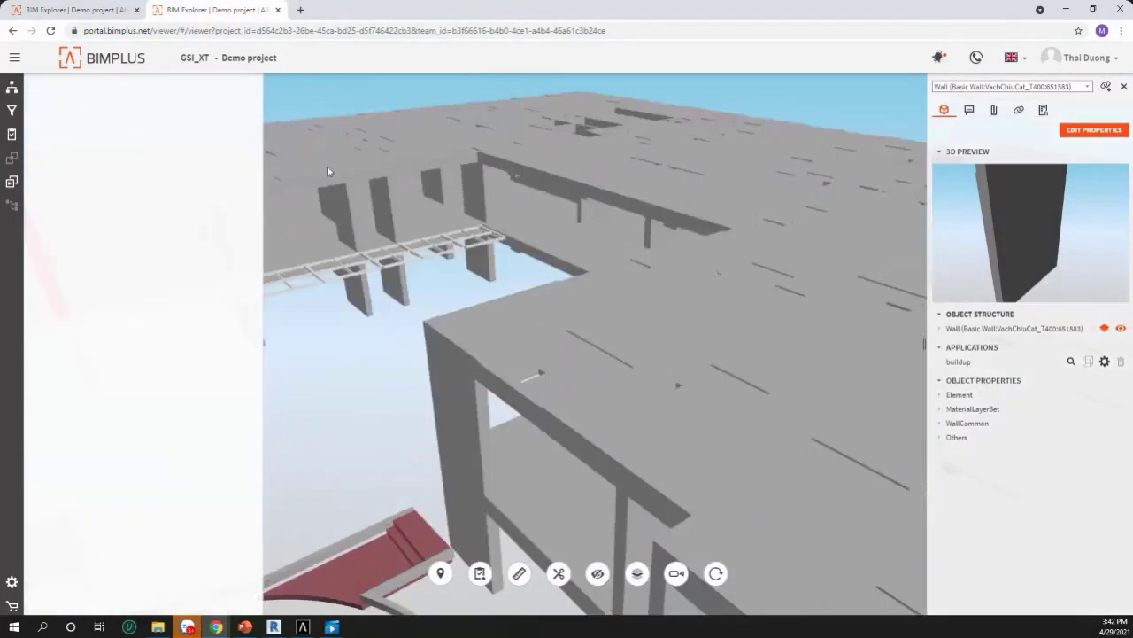
Step: Leave the 3D view and open the Demo project's model management list
{"action": "scroll", "coordinate": [619, 269], "scroll_direction": "down", "scroll_amount": 6}
{"action": "left_click", "coordinate": [15, 58]}
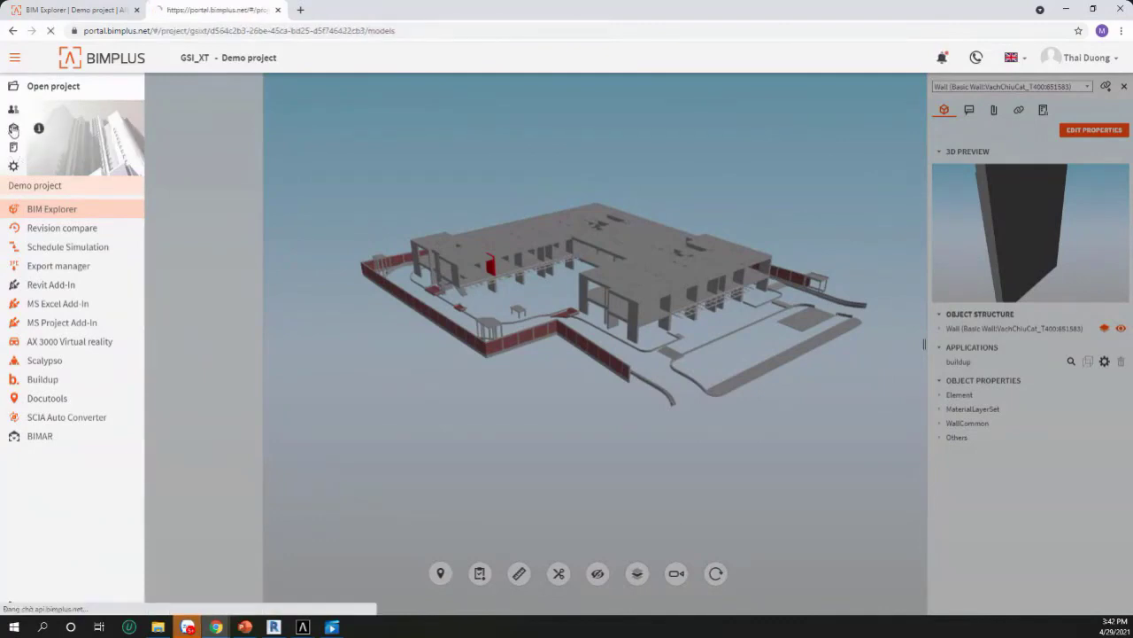
{"action": "left_click", "coordinate": [13, 129]}
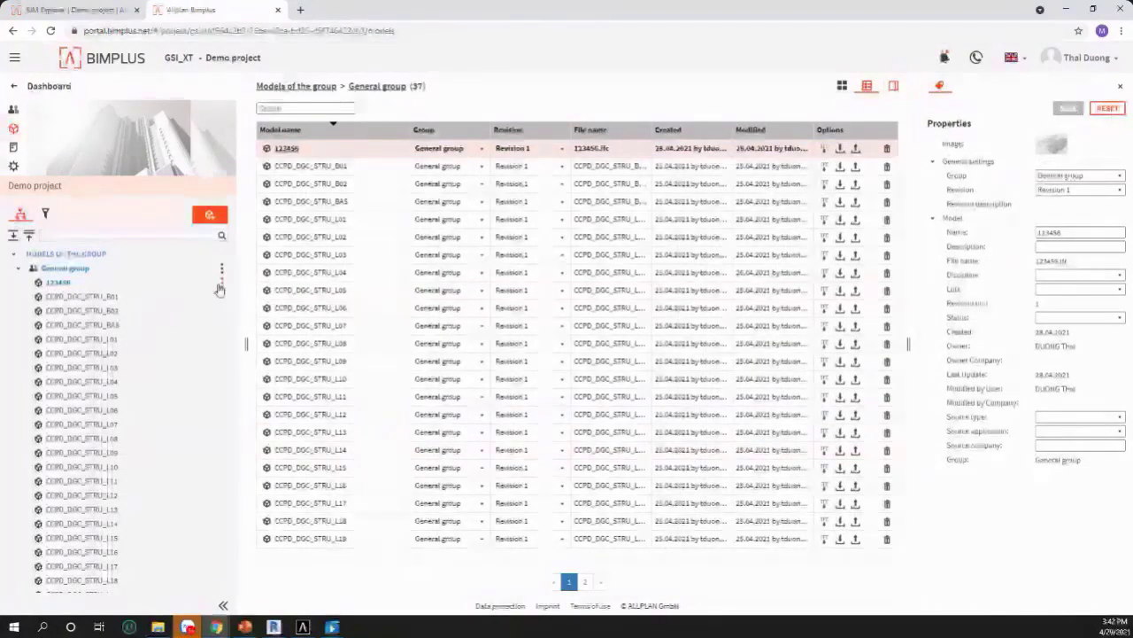
Step: Add a new model to the General group, choosing the file rebarmodel_IFC.ifc from the W-25 webinar folder
{"action": "left_click", "coordinate": [208, 217]}
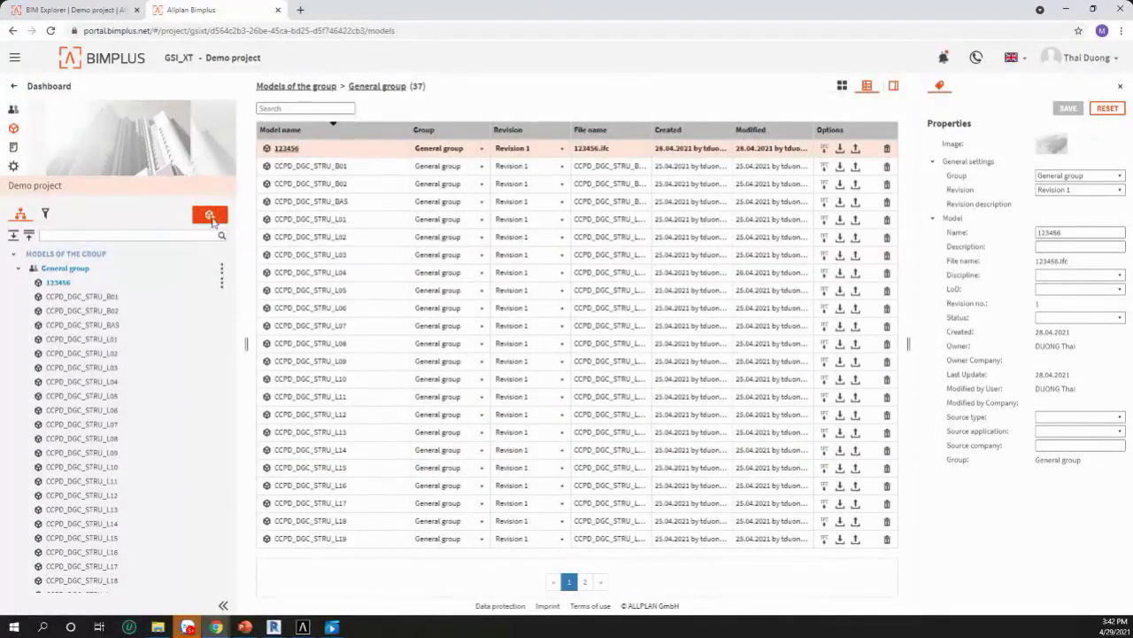
{"action": "left_click", "coordinate": [158, 89]}
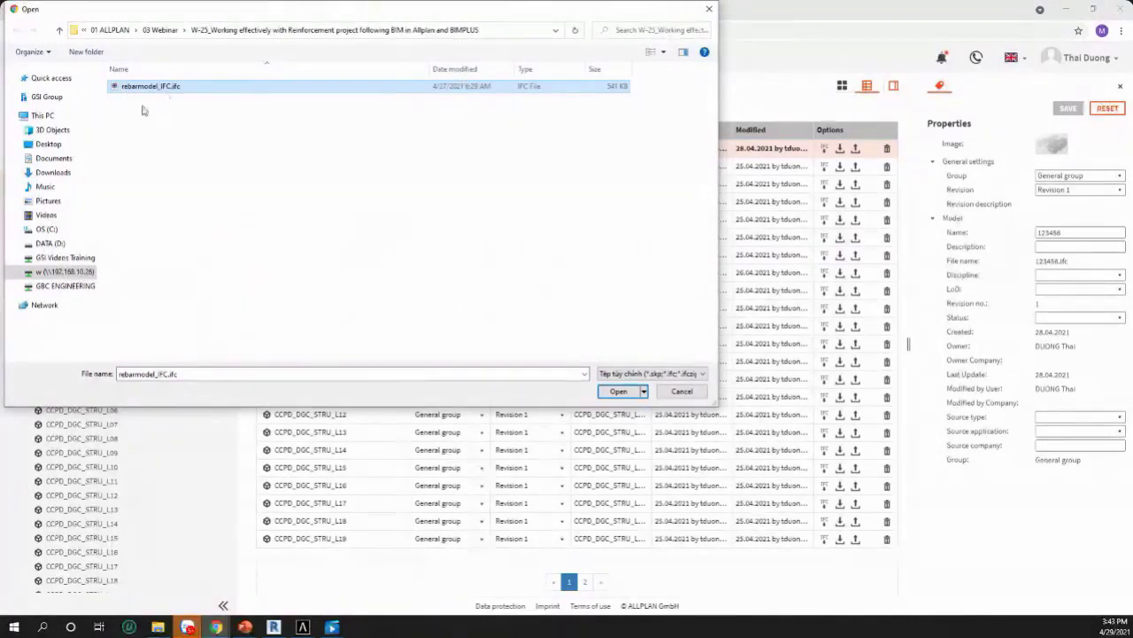
{"action": "left_click", "coordinate": [11, 115]}
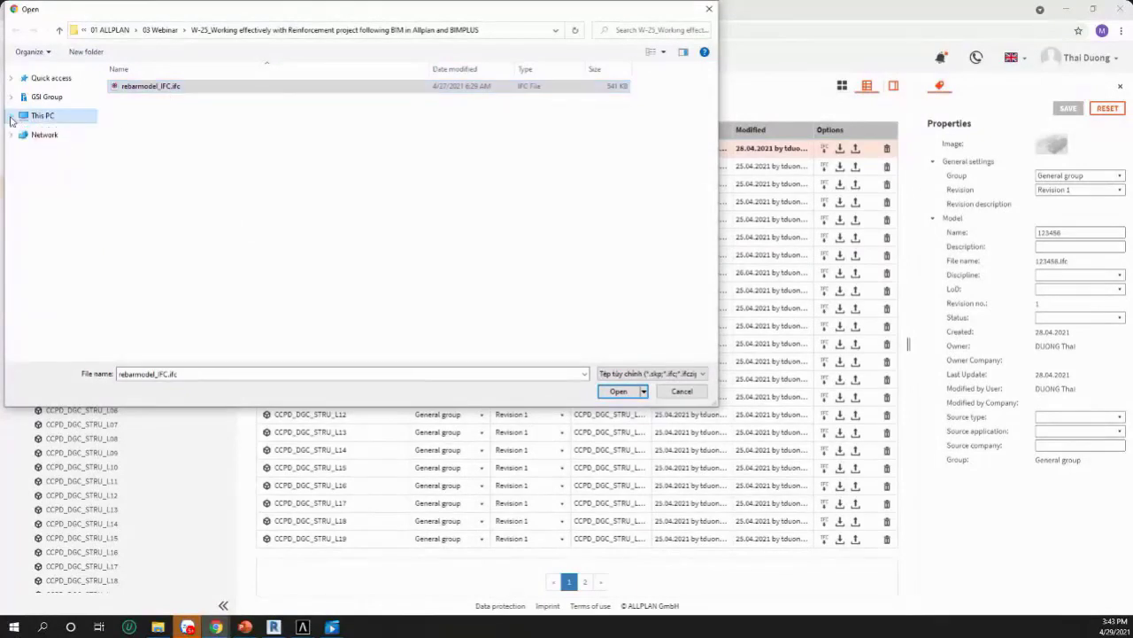
{"action": "left_click", "coordinate": [168, 86]}
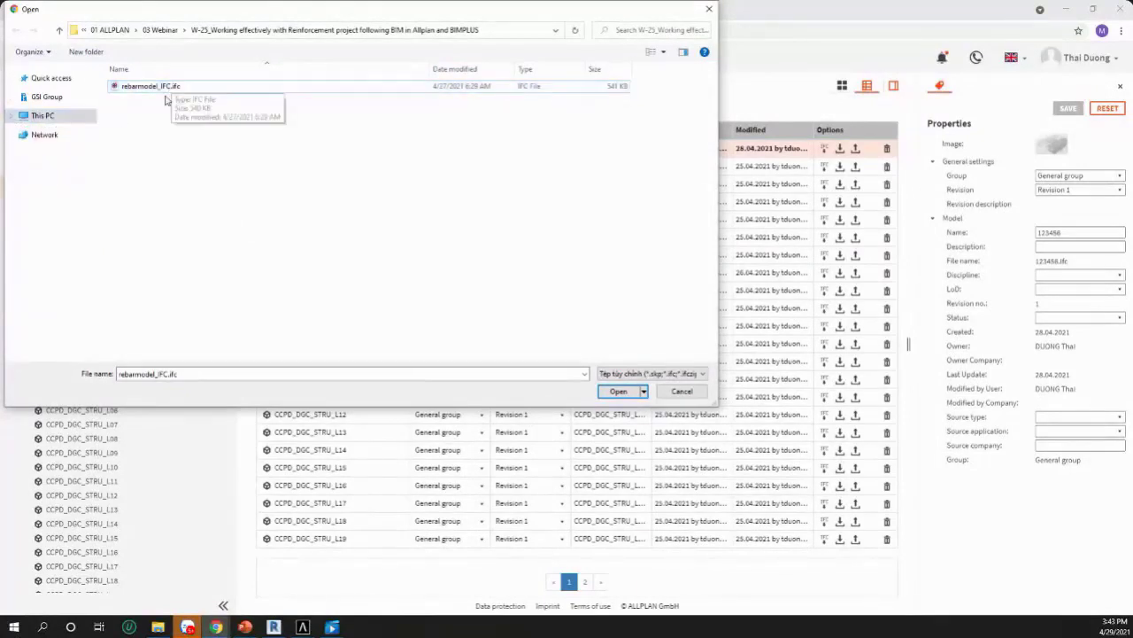
{"action": "left_click", "coordinate": [618, 391]}
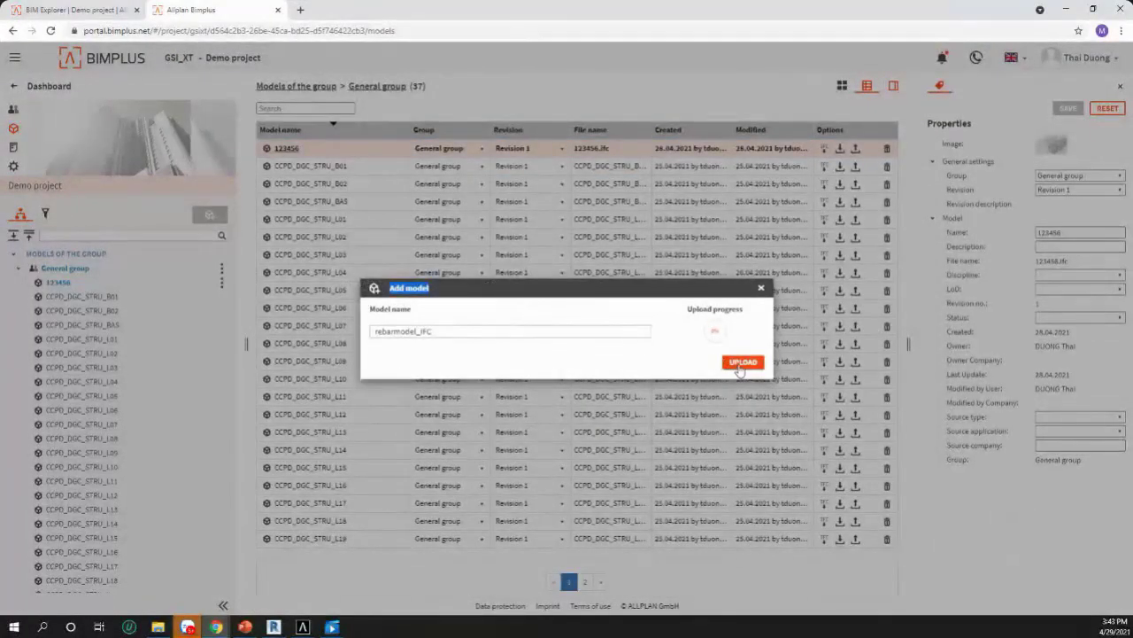
Step: Name the new model Reinforcement_model_F1, upload it, and close the Add model dialog
{"action": "left_click", "coordinate": [388, 331]}
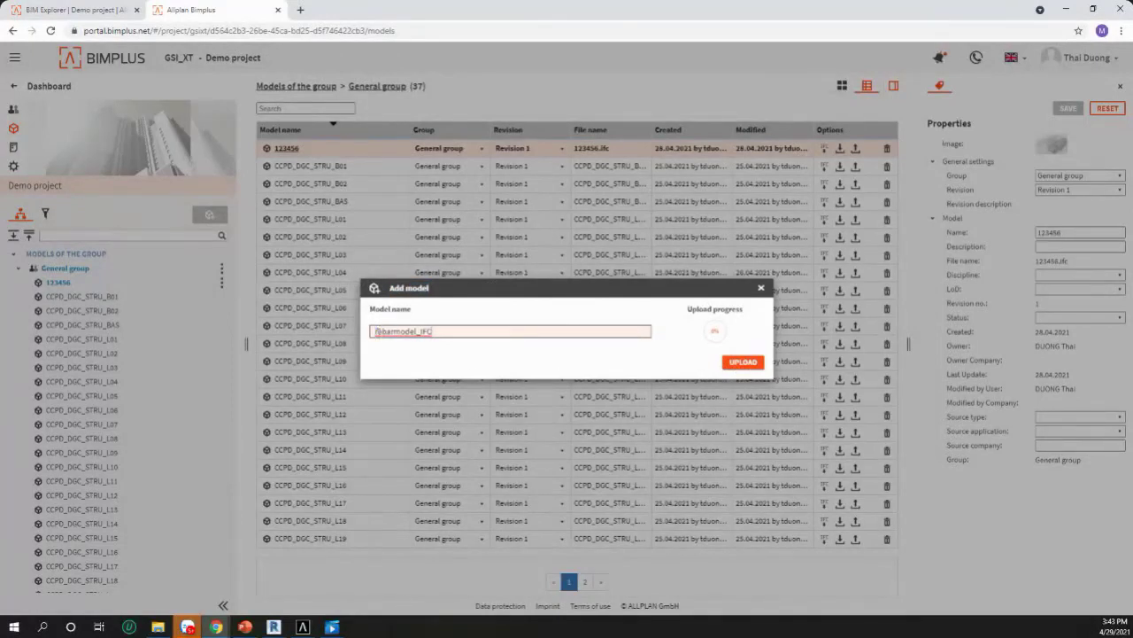
{"action": "left_click_drag", "start_coordinate": [372, 331], "coordinate": [394, 331]}
{"action": "key", "text": "BackSpace"}
{"action": "type", "text": "rEINFORCEMNT"}
{"action": "key", "text": "ctrl+a"}
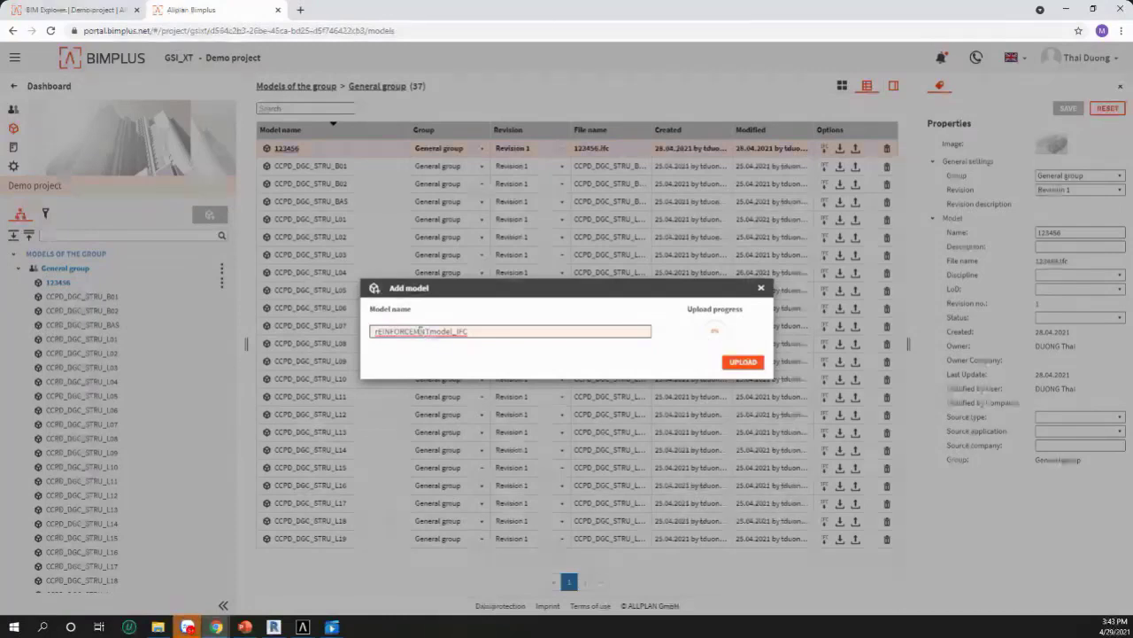
{"action": "key", "text": "BackSpace"}
{"action": "key", "text": "BackSpace"}
{"action": "key", "text": "BackSpace"}
{"action": "key", "text": "BackSpace"}
{"action": "key", "text": "BackSpace"}
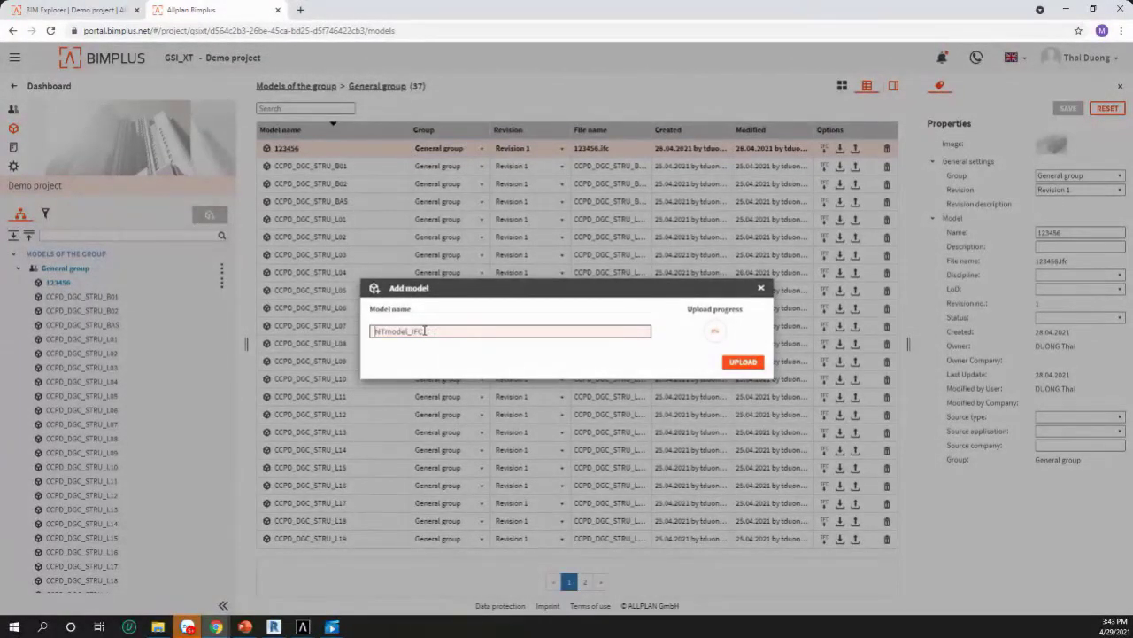
{"action": "type", "text": "Reinforcem"}
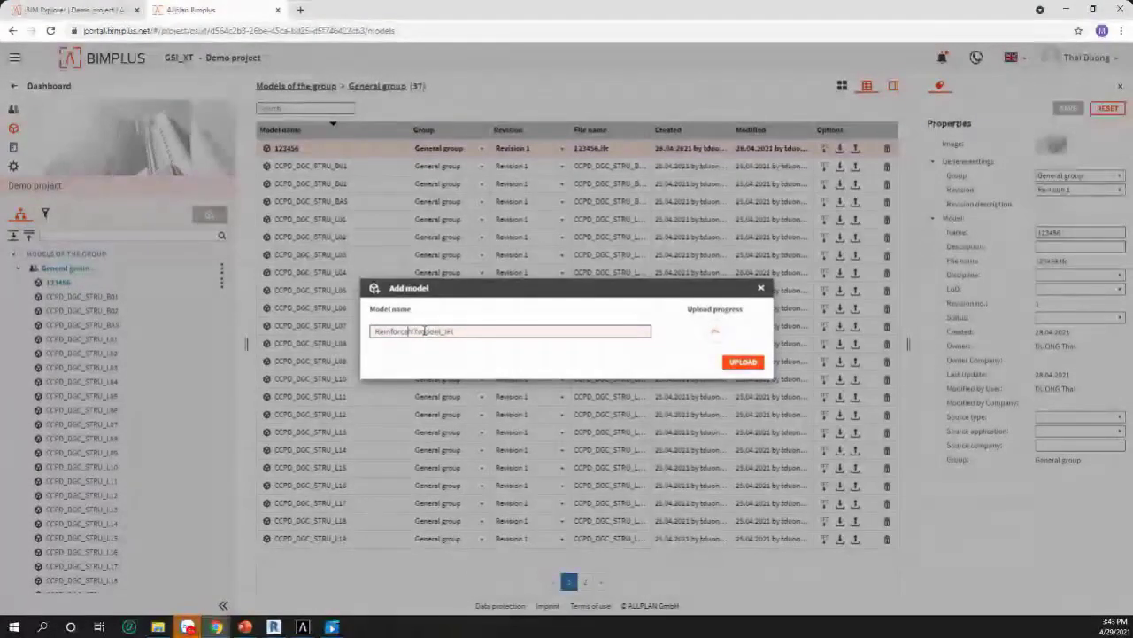
{"action": "type", "text": "en"}
{"action": "key", "text": "Delete"}
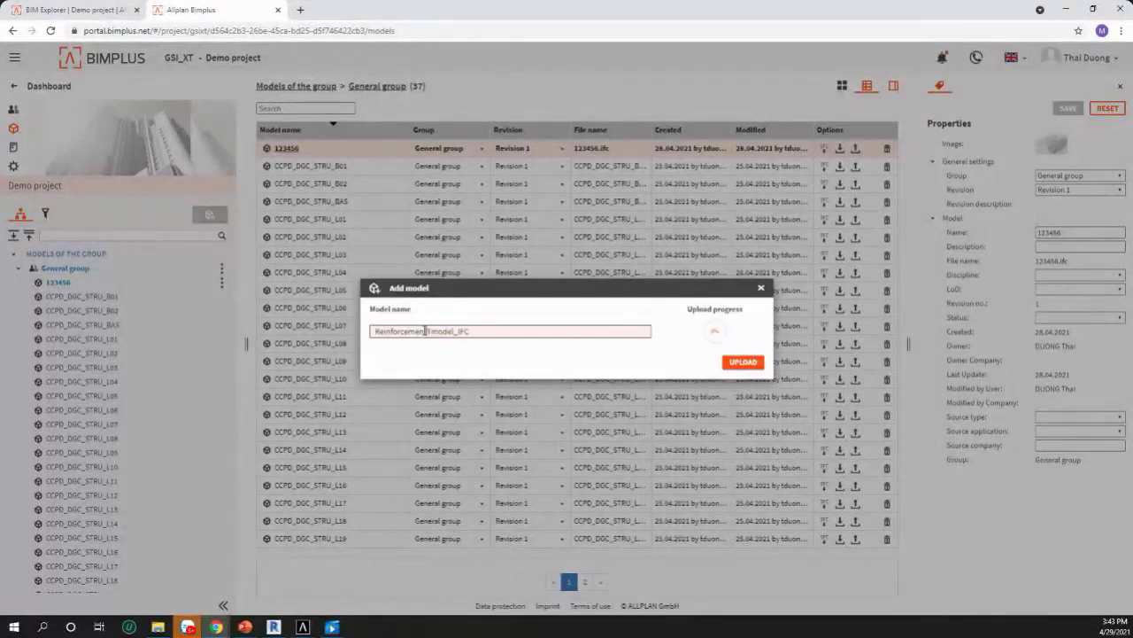
{"action": "type", "text": "_"}
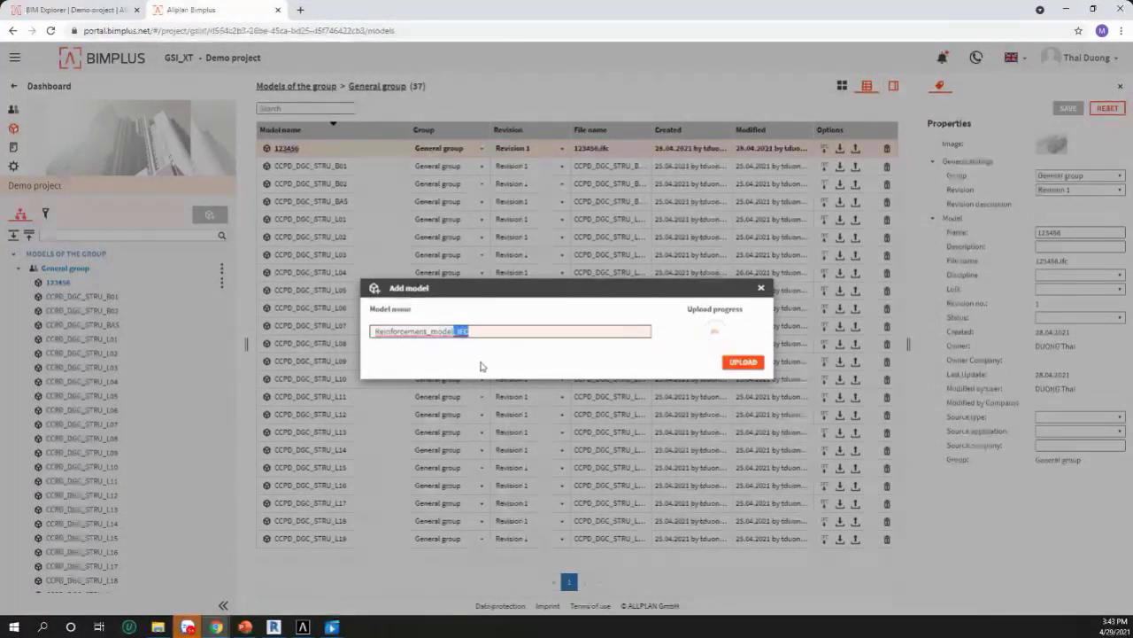
{"action": "key", "text": "BackSpace"}
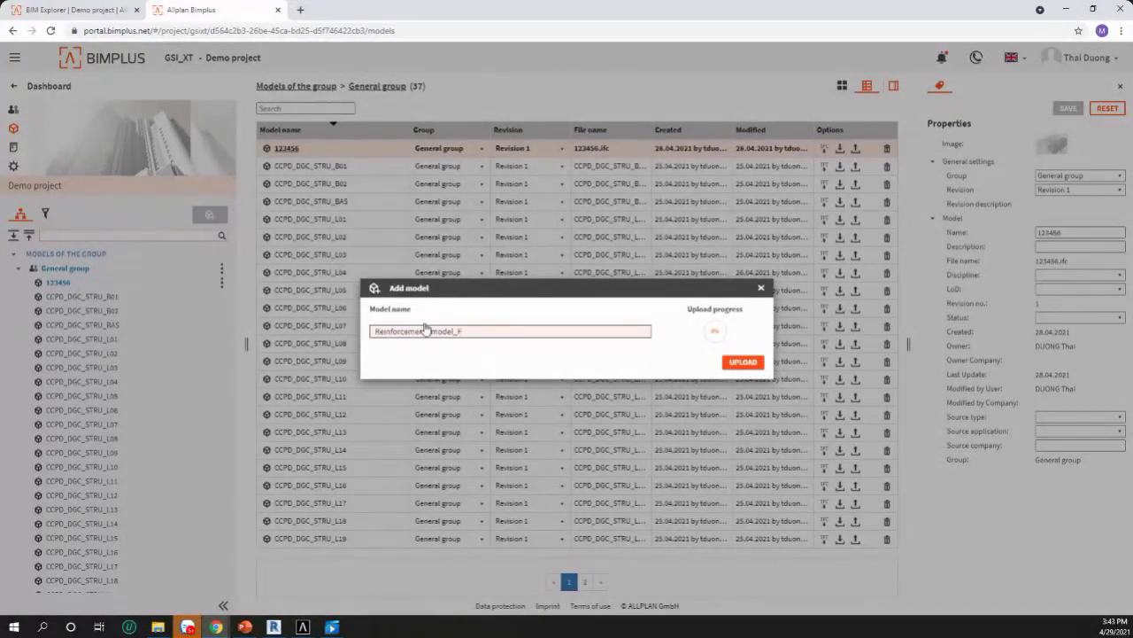
{"action": "left_click", "coordinate": [742, 363]}
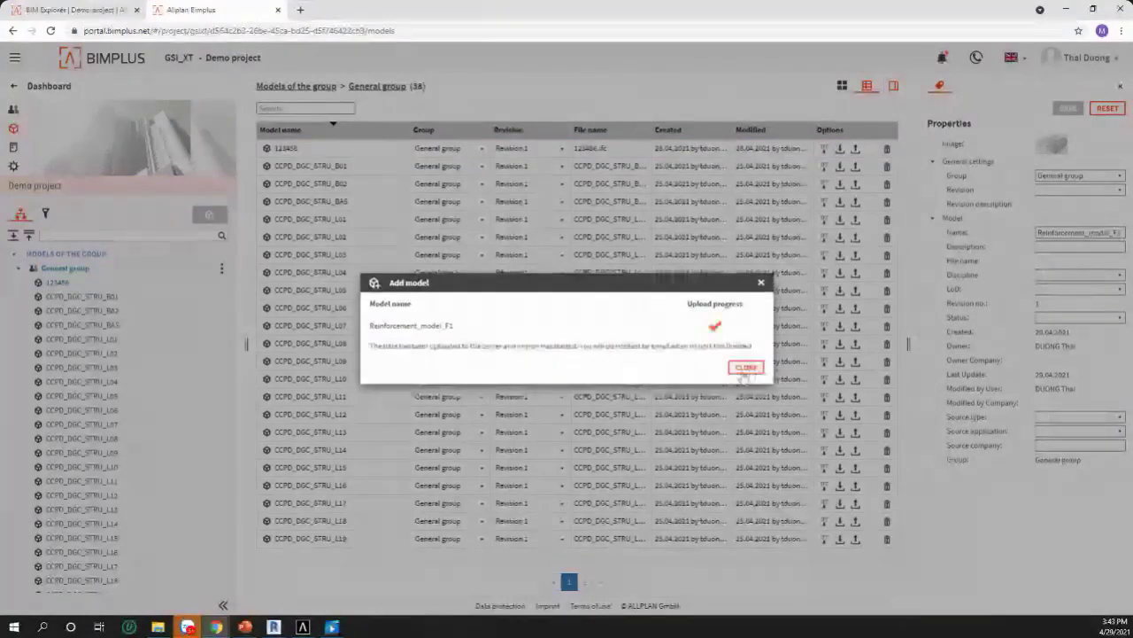
{"action": "left_click", "coordinate": [746, 370]}
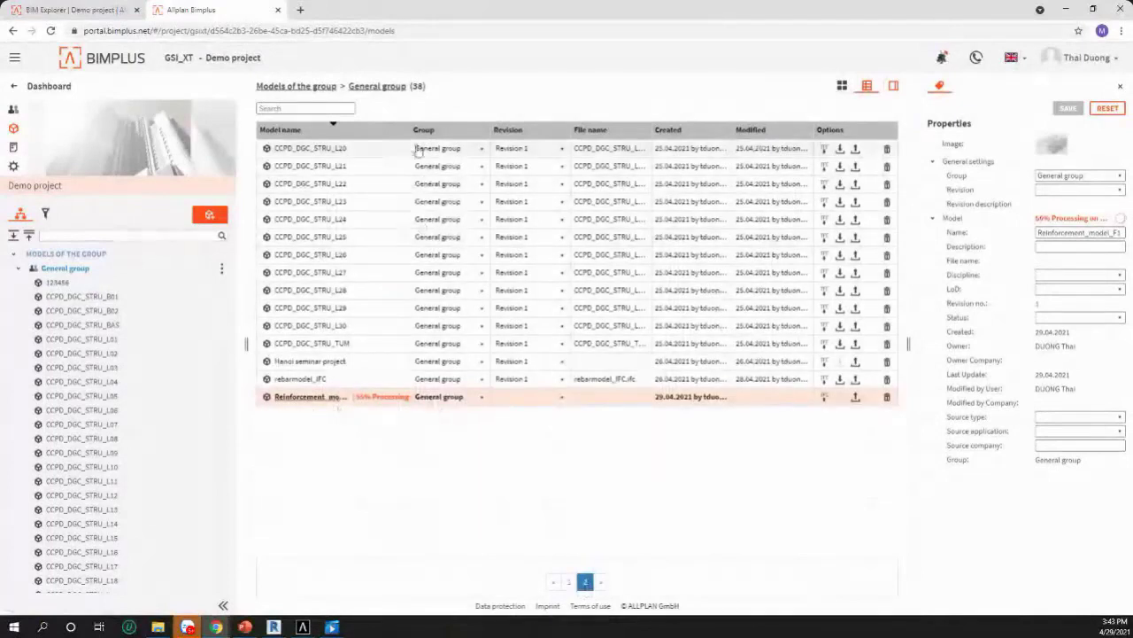
Step: Widen the model name column and open Reinforcement_model_F1 from the model list in BIM Explorer
{"action": "left_click_drag", "start_coordinate": [410, 129], "coordinate": [519, 141]}
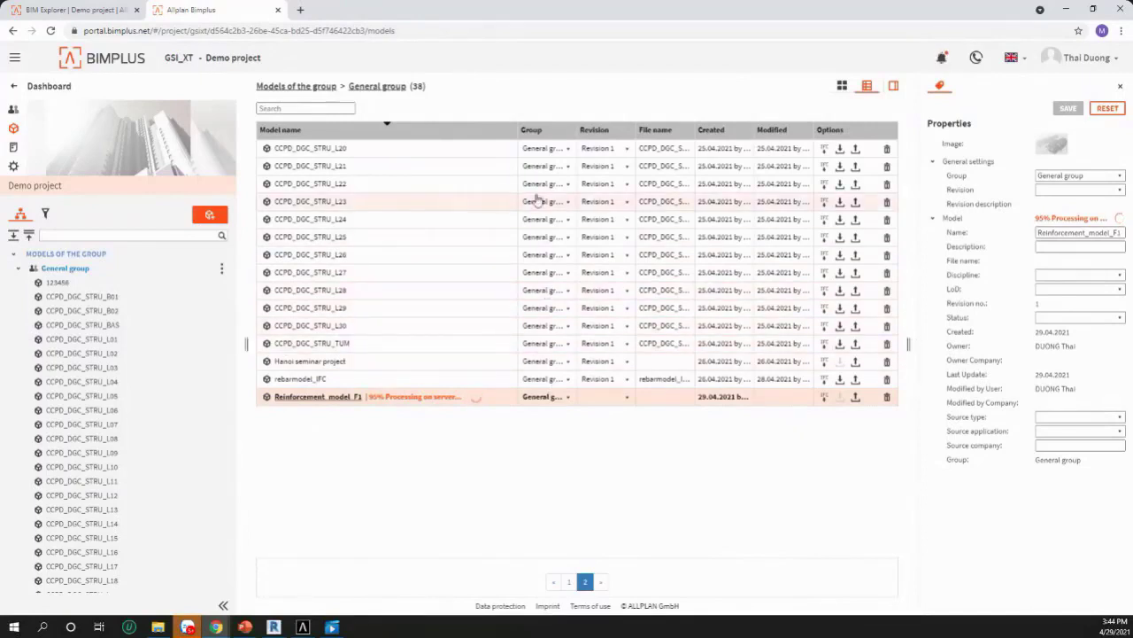
{"action": "left_click", "coordinate": [569, 581]}
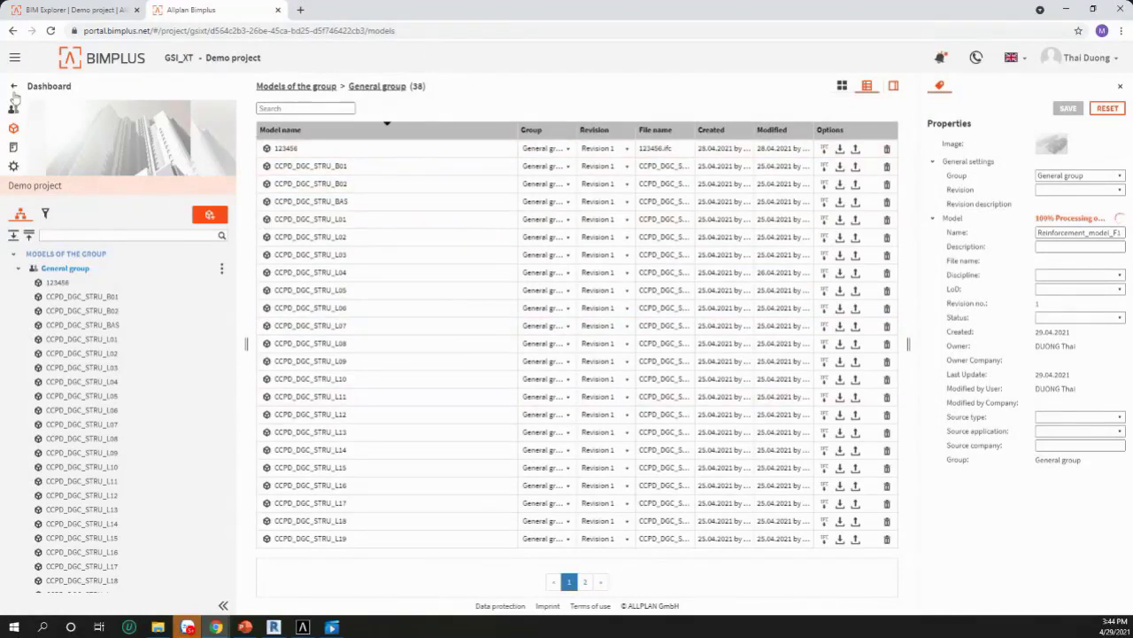
{"action": "left_click", "coordinate": [584, 581]}
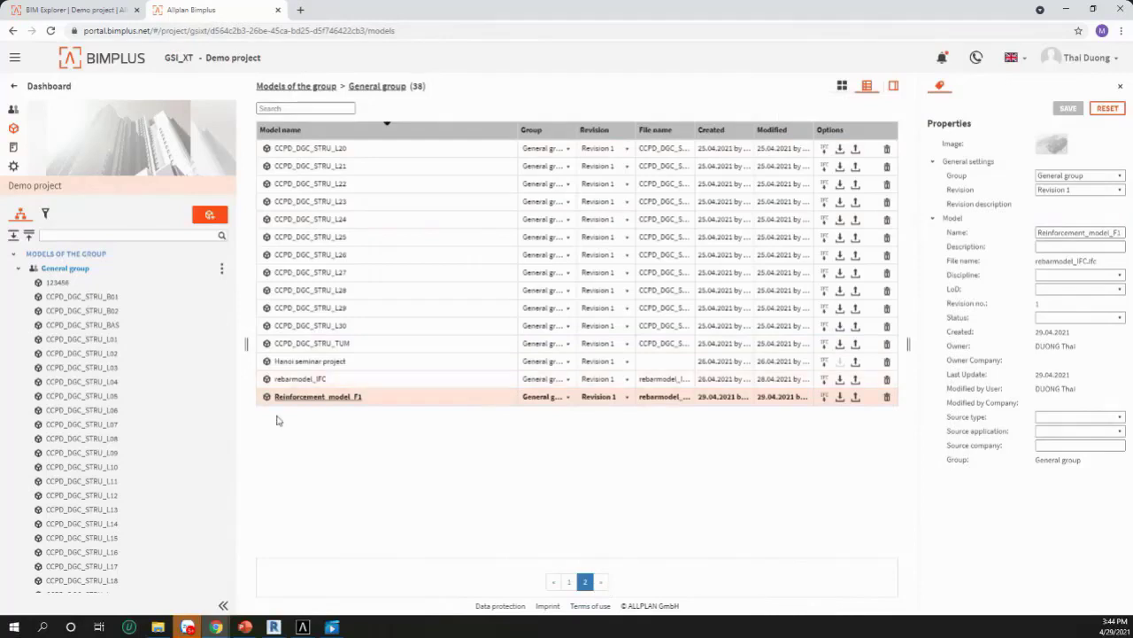
{"action": "double_click", "coordinate": [304, 397]}
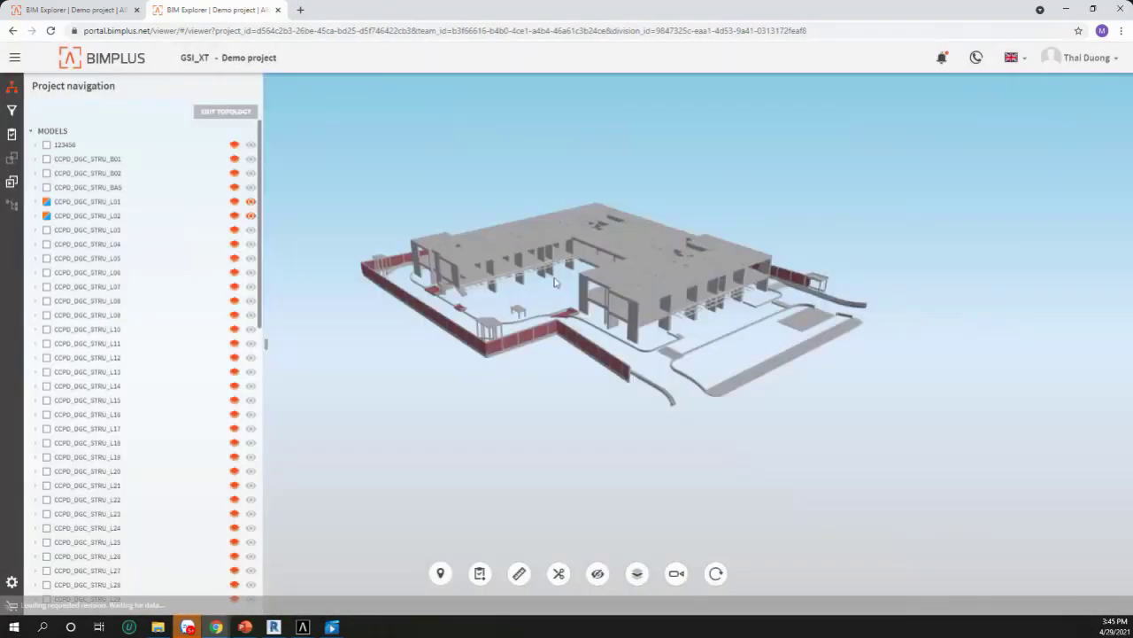
Step: Hide the models CCPD_DGC_STRU_L01 and CCPD_DGC_STRU_L02, leaving Reinforcement_model_F1 displayed
{"action": "scroll", "coordinate": [246, 217], "scroll_direction": "down", "scroll_amount": 3}
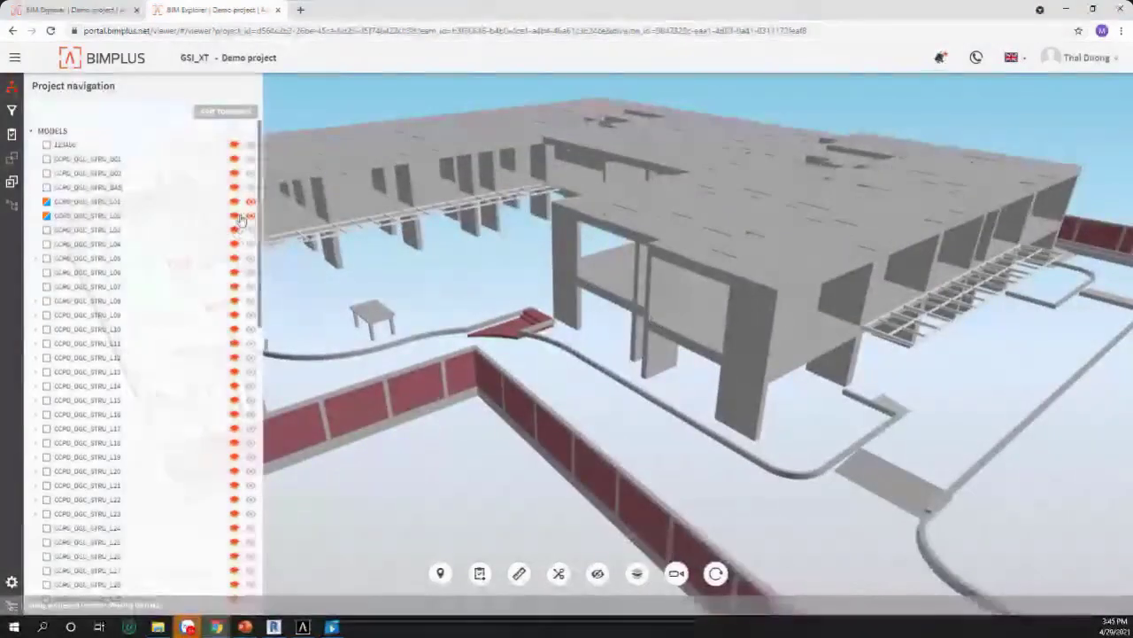
{"action": "scroll", "coordinate": [246, 220], "scroll_direction": "down", "scroll_amount": 3}
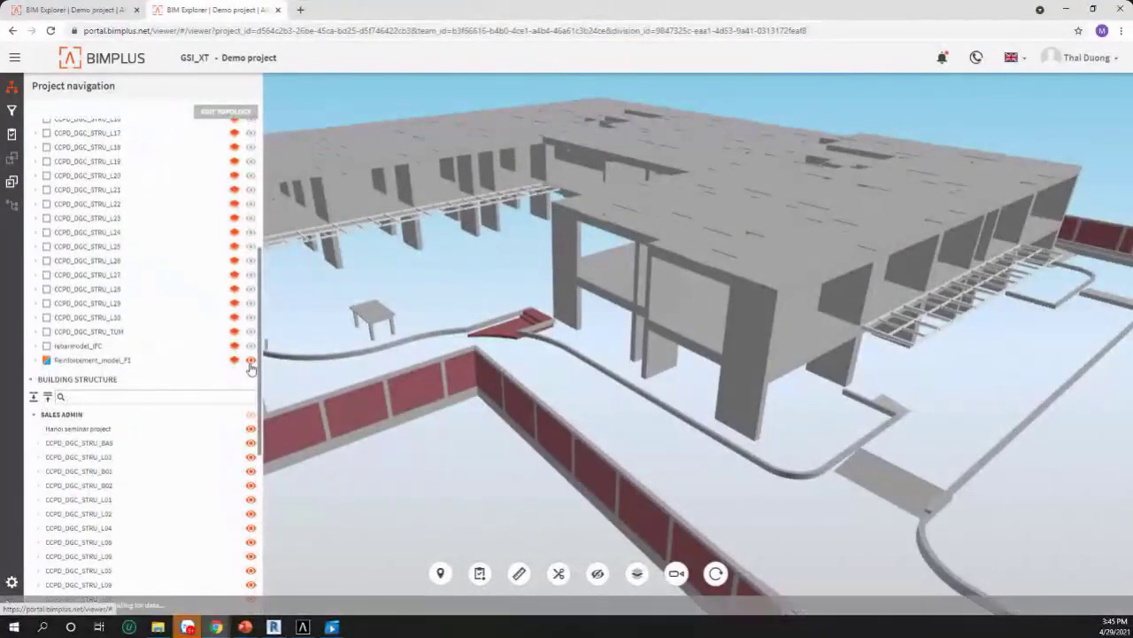
{"action": "scroll", "coordinate": [251, 309], "scroll_direction": "up", "scroll_amount": 6}
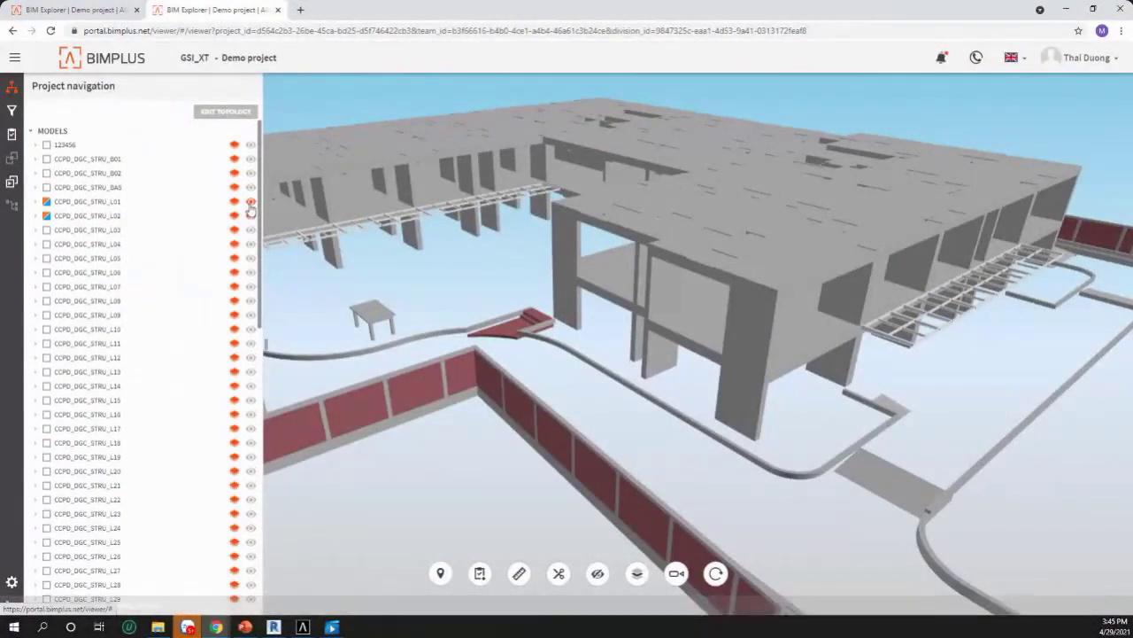
{"action": "left_click", "coordinate": [251, 203]}
{"action": "left_click", "coordinate": [251, 217]}
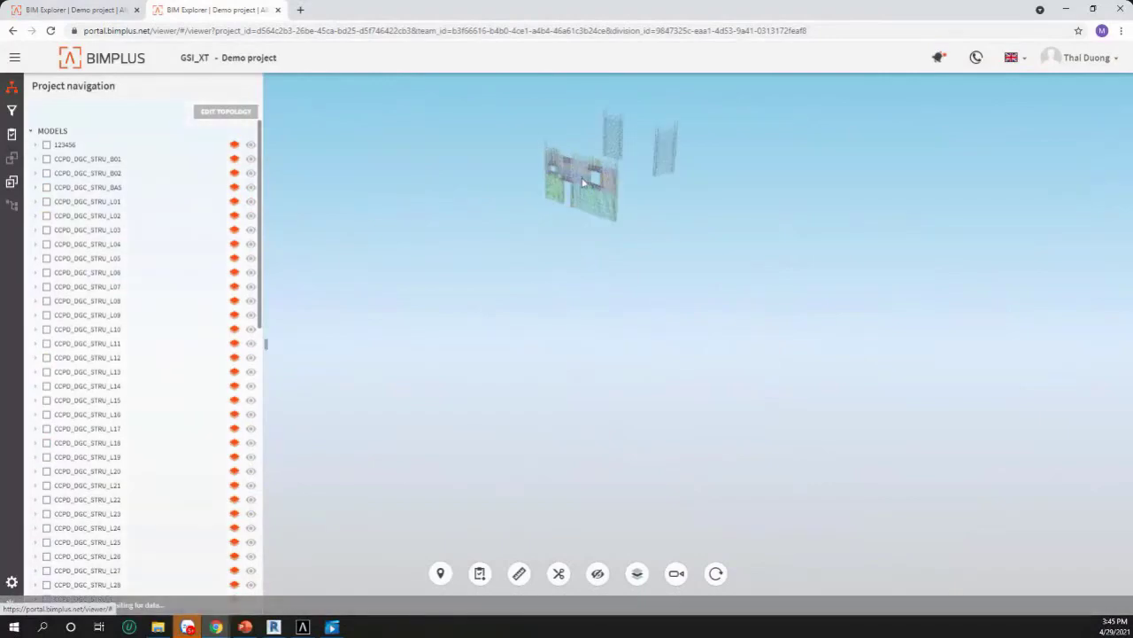
Step: Examine the reinforcement of the large wall and the two smaller panels in 3D, selecting individual bars
{"action": "scroll", "coordinate": [574, 242], "scroll_direction": "up", "scroll_amount": 5}
{"action": "scroll", "coordinate": [547, 301], "scroll_direction": "down", "scroll_amount": 5}
{"action": "scroll", "coordinate": [562, 220], "scroll_direction": "up", "scroll_amount": 8}
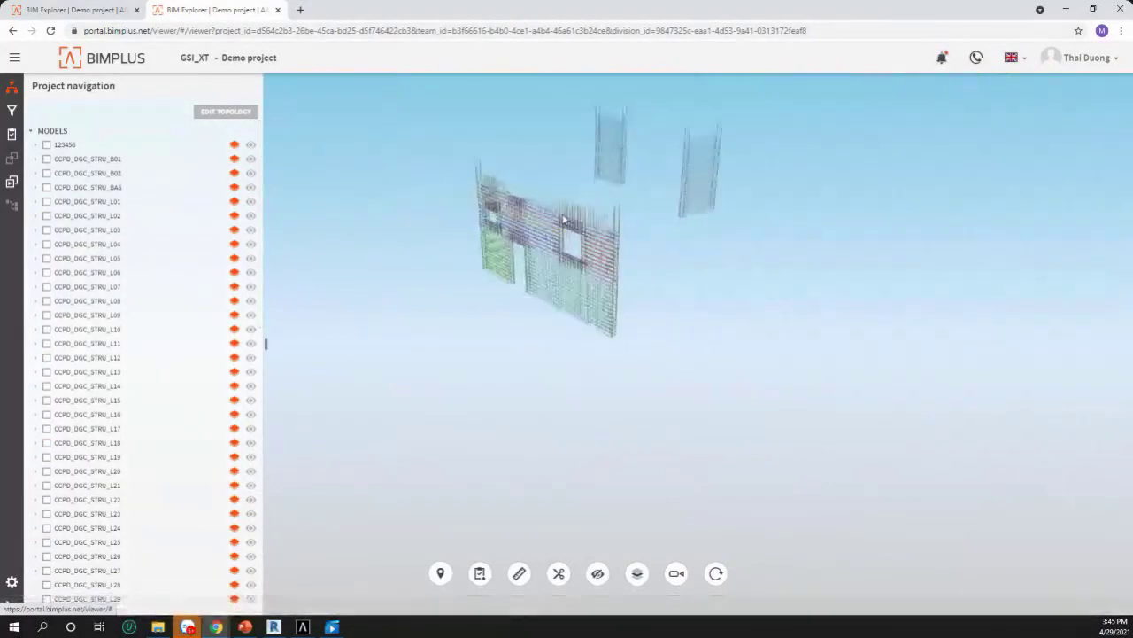
{"action": "scroll", "coordinate": [557, 251], "scroll_direction": "down", "scroll_amount": 4}
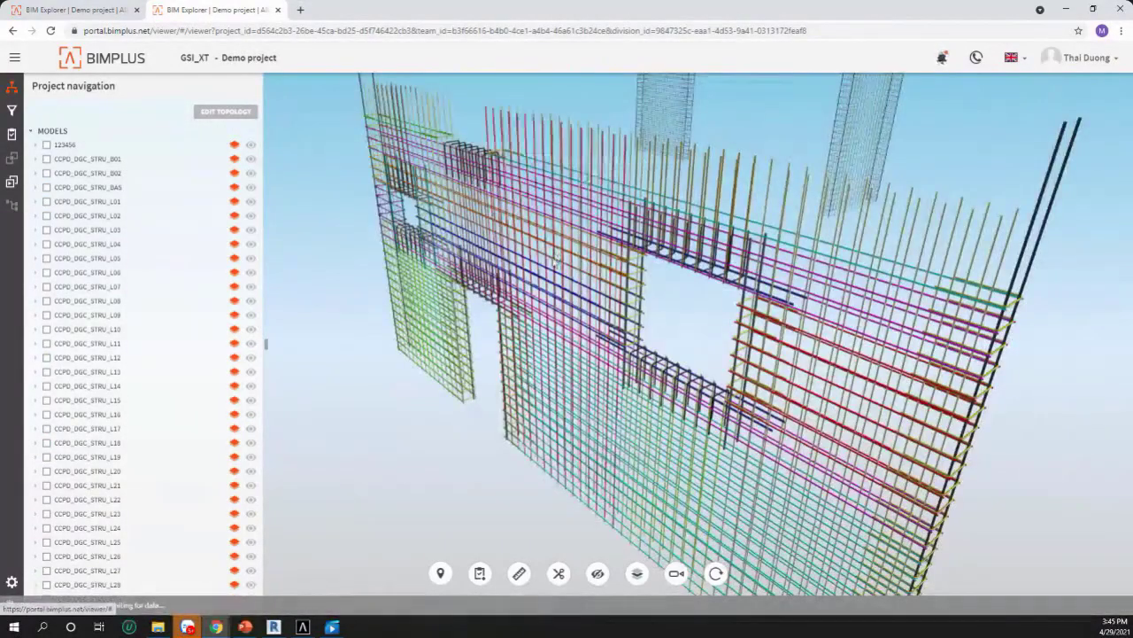
{"action": "left_click", "coordinate": [612, 279]}
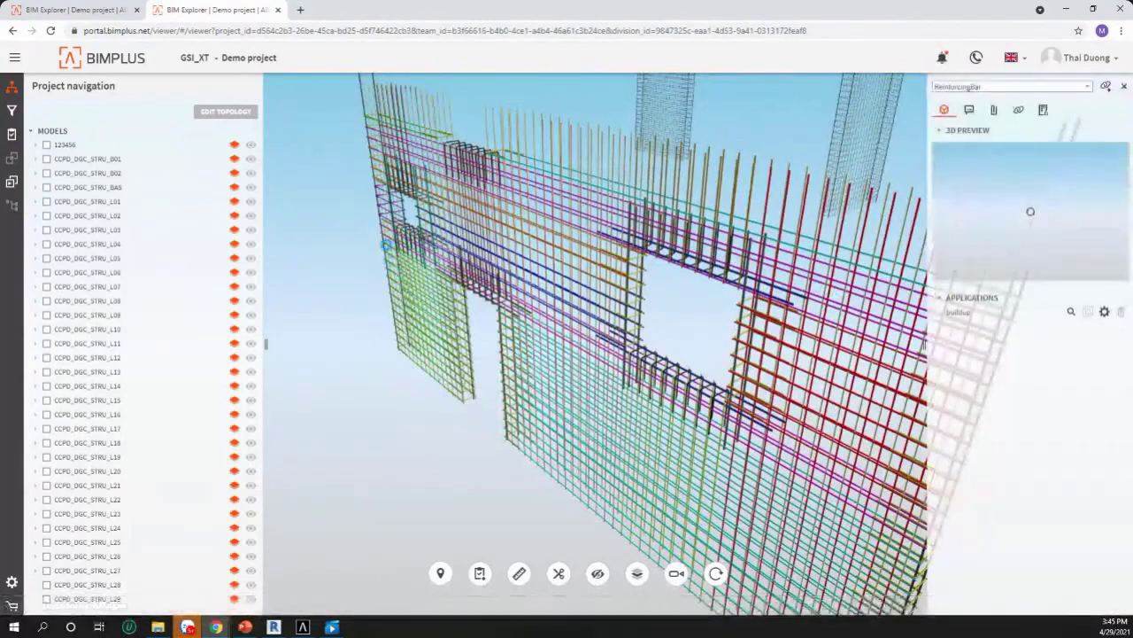
{"action": "scroll", "coordinate": [400, 183], "scroll_direction": "down", "scroll_amount": 4}
{"action": "scroll", "coordinate": [620, 128], "scroll_direction": "up", "scroll_amount": 3}
{"action": "left_click", "coordinate": [596, 150]}
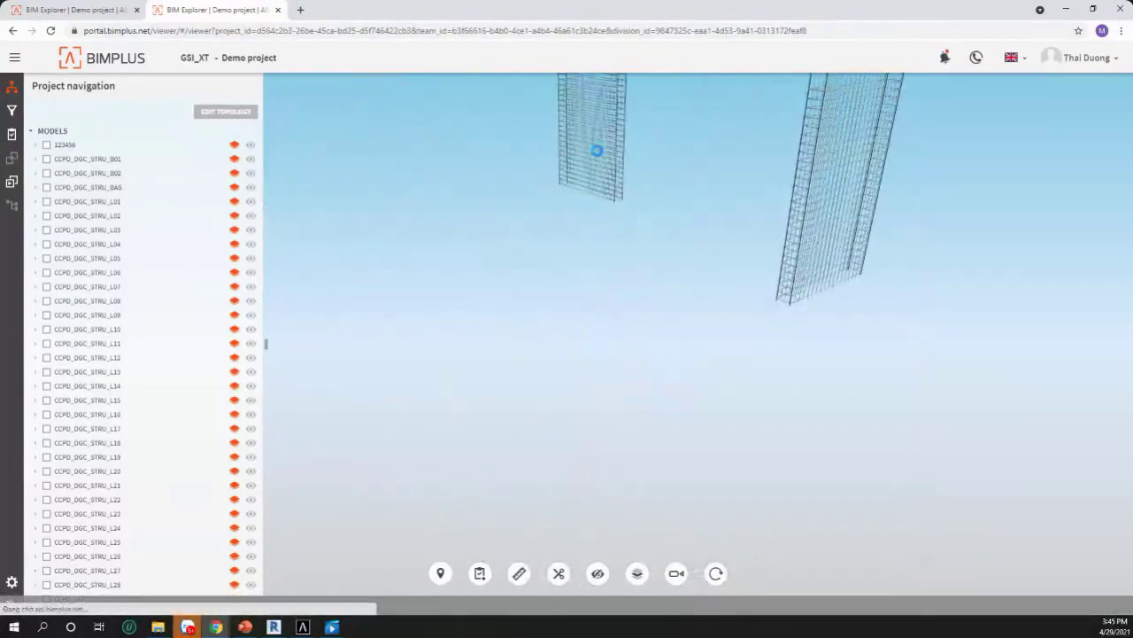
{"action": "scroll", "coordinate": [602, 158], "scroll_direction": "down", "scroll_amount": 3}
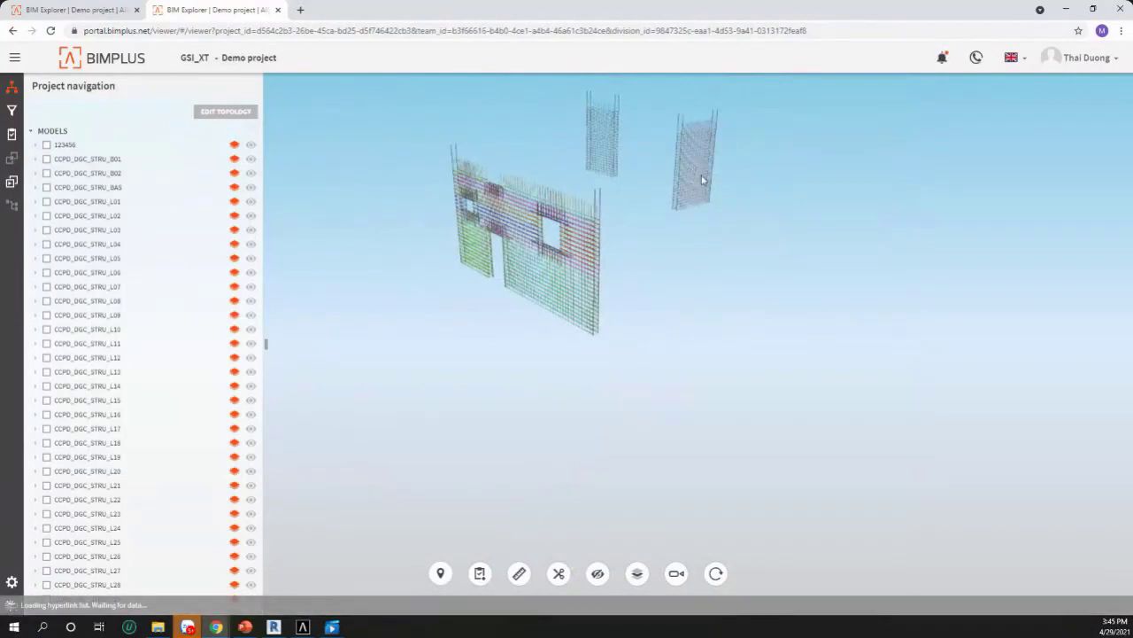
Step: Select a reinforcing bar in the farther small panel and review its ReinforcingBar properties
{"action": "double_click", "coordinate": [702, 180]}
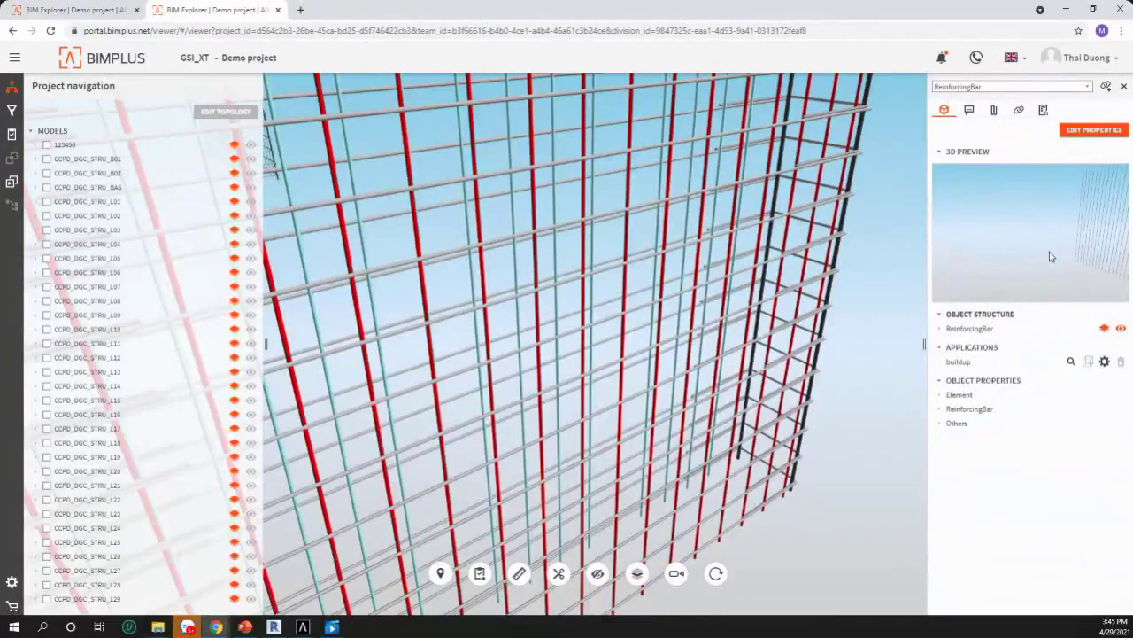
{"action": "left_click", "coordinate": [941, 409]}
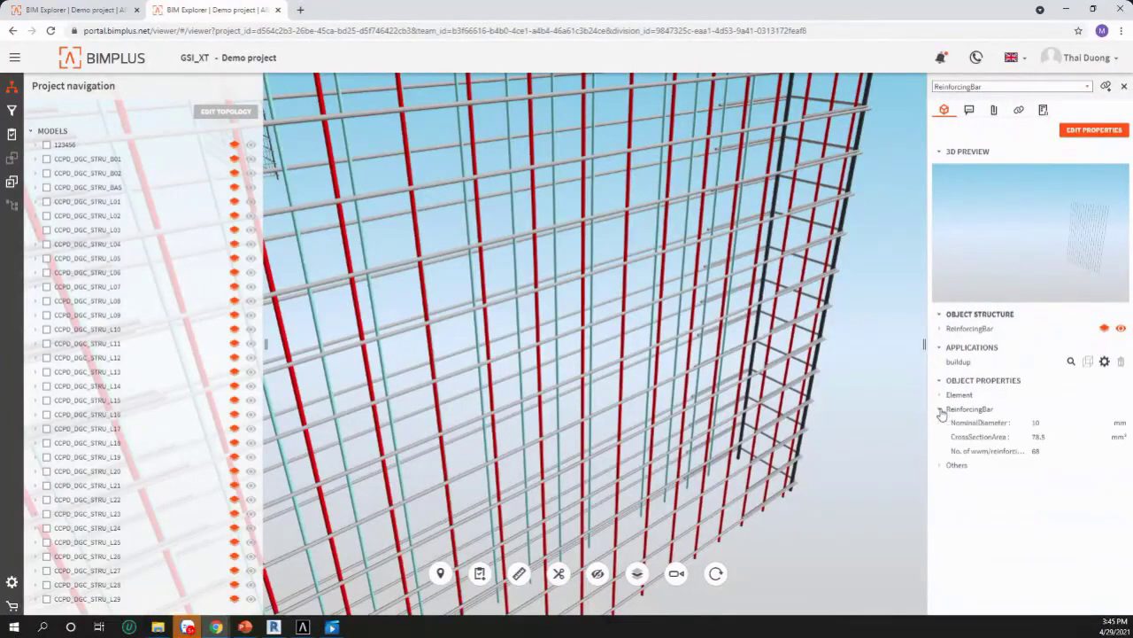
{"action": "left_click", "coordinate": [941, 409]}
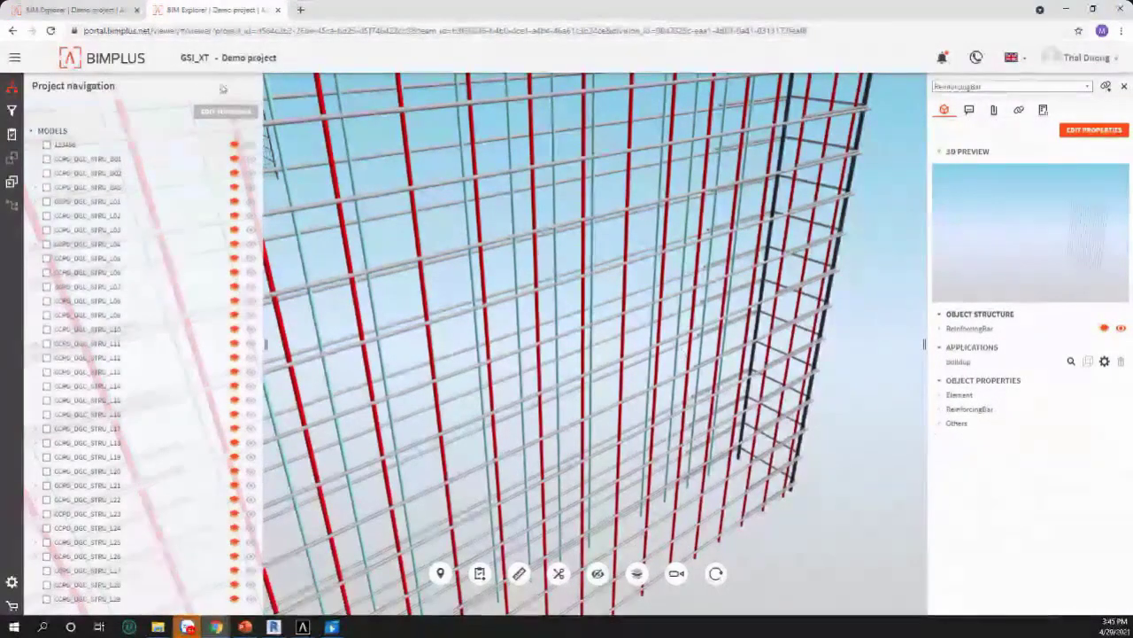
Step: Leave the reinforcement view and open the project overview of the GSI_XT team
{"action": "scroll", "coordinate": [425, 233], "scroll_direction": "down", "scroll_amount": 5}
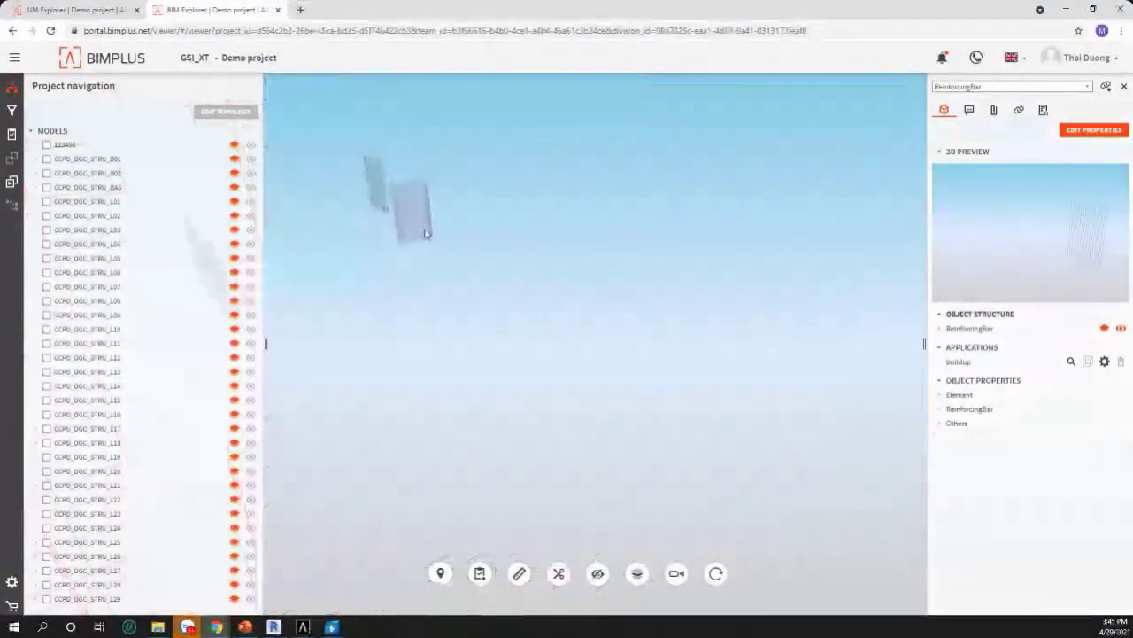
{"action": "left_click", "coordinate": [14, 60]}
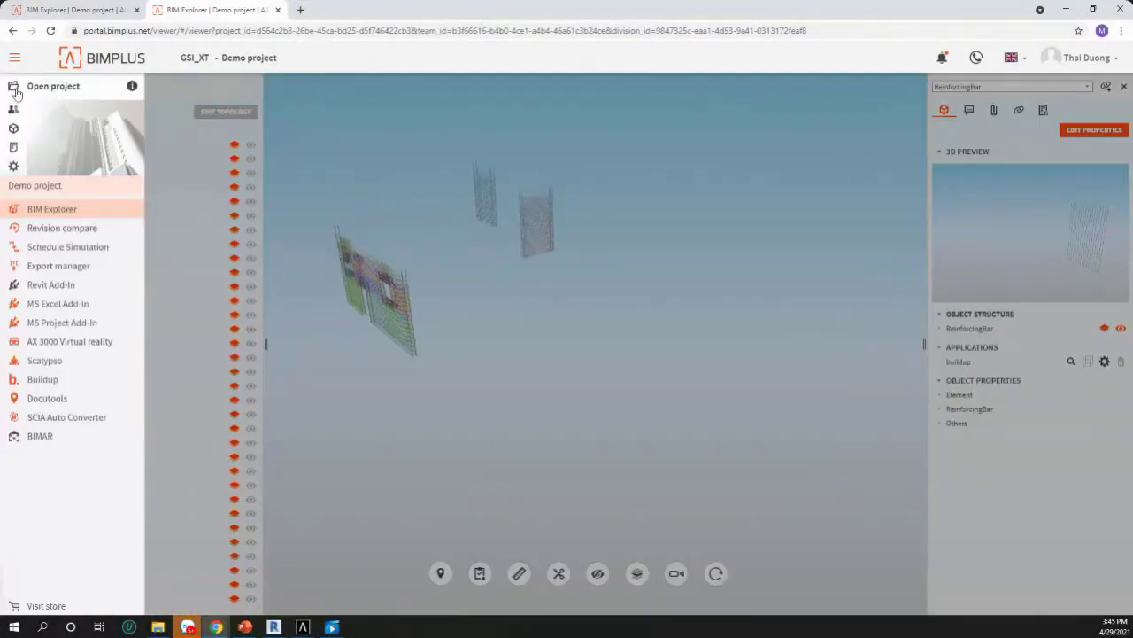
{"action": "left_click", "coordinate": [37, 90]}
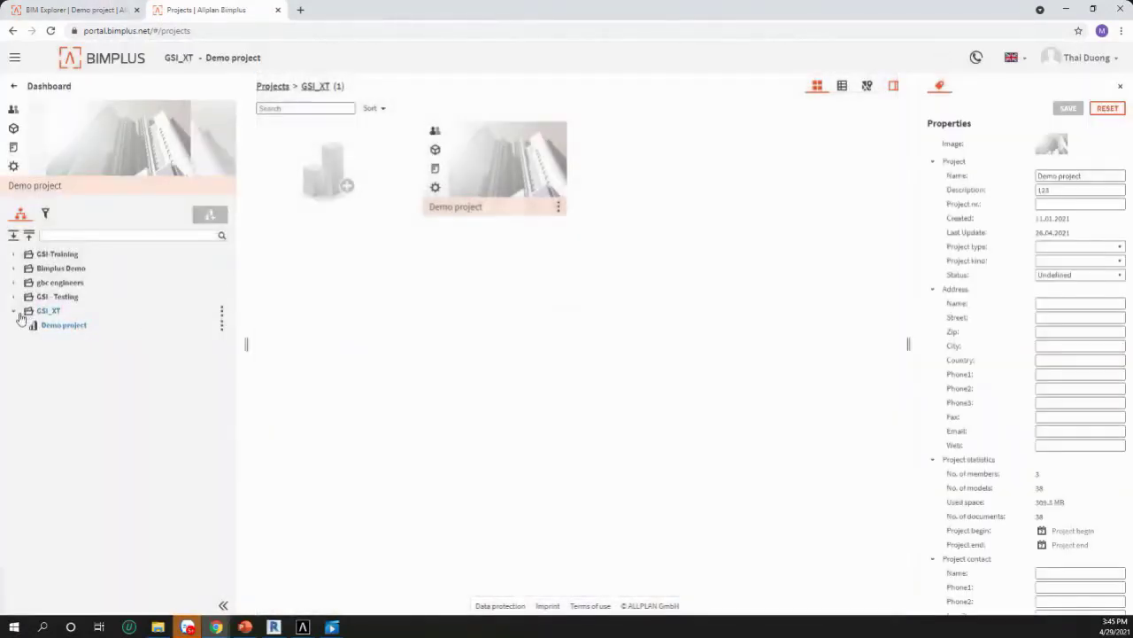
Step: Open the Bridge project of the Bimplus Demo team in the 3D model viewer
{"action": "left_click", "coordinate": [14, 269]}
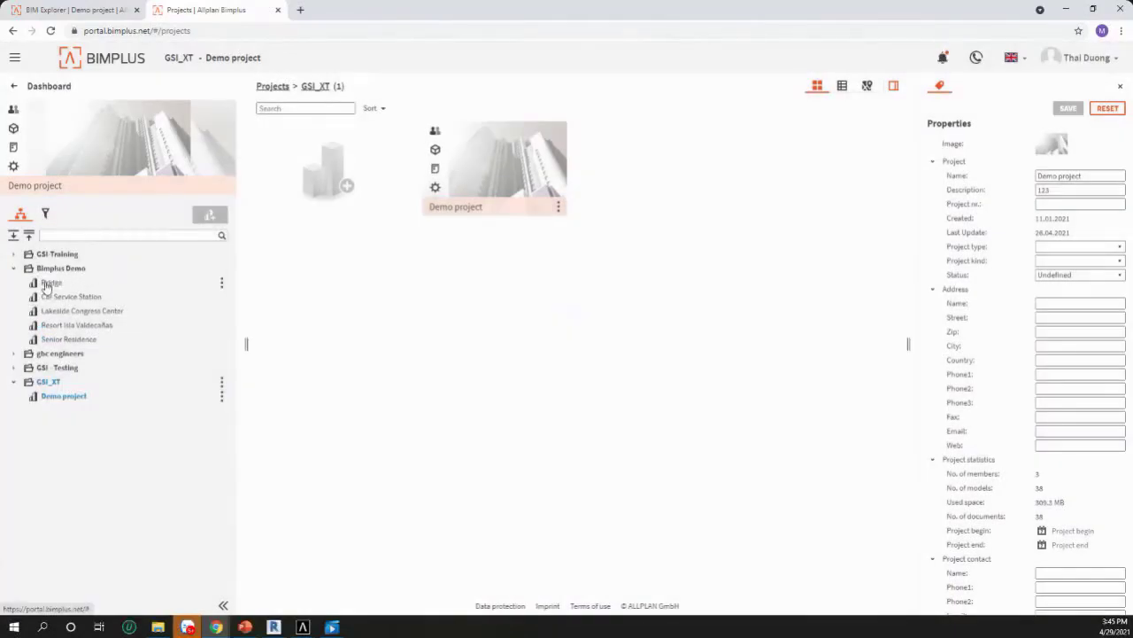
{"action": "left_click", "coordinate": [49, 284]}
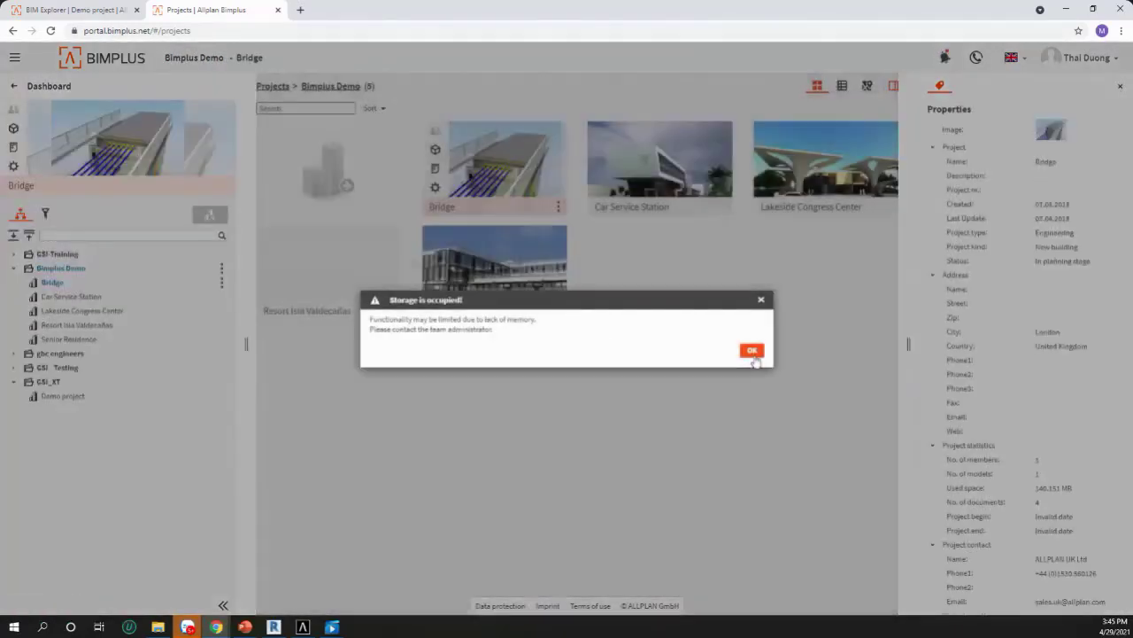
{"action": "left_click", "coordinate": [752, 351]}
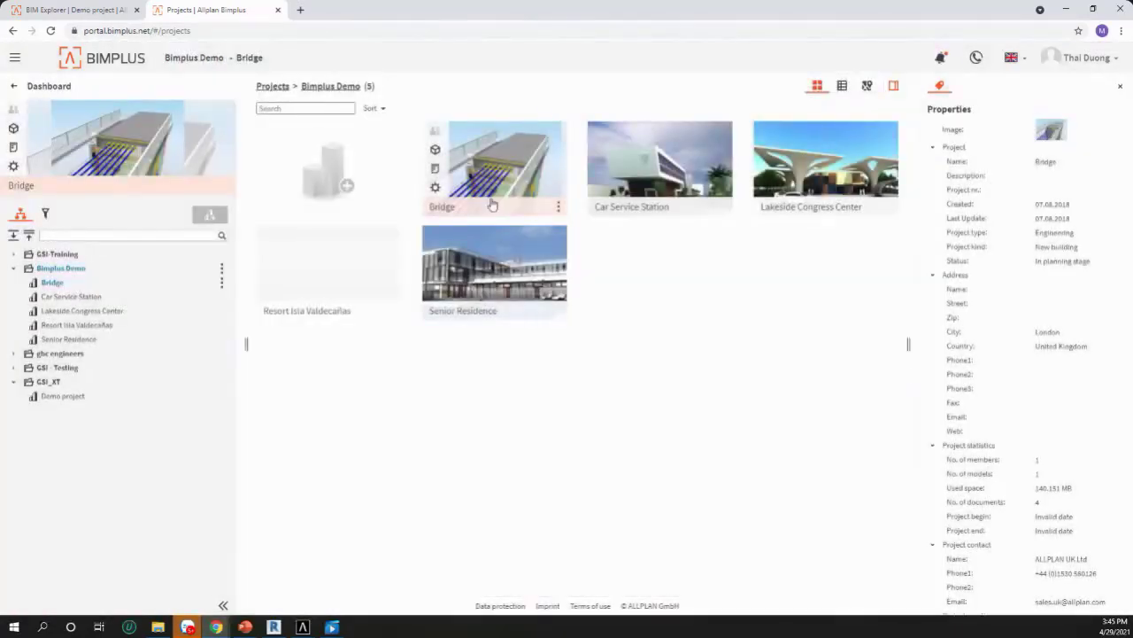
{"action": "left_click", "coordinate": [475, 171]}
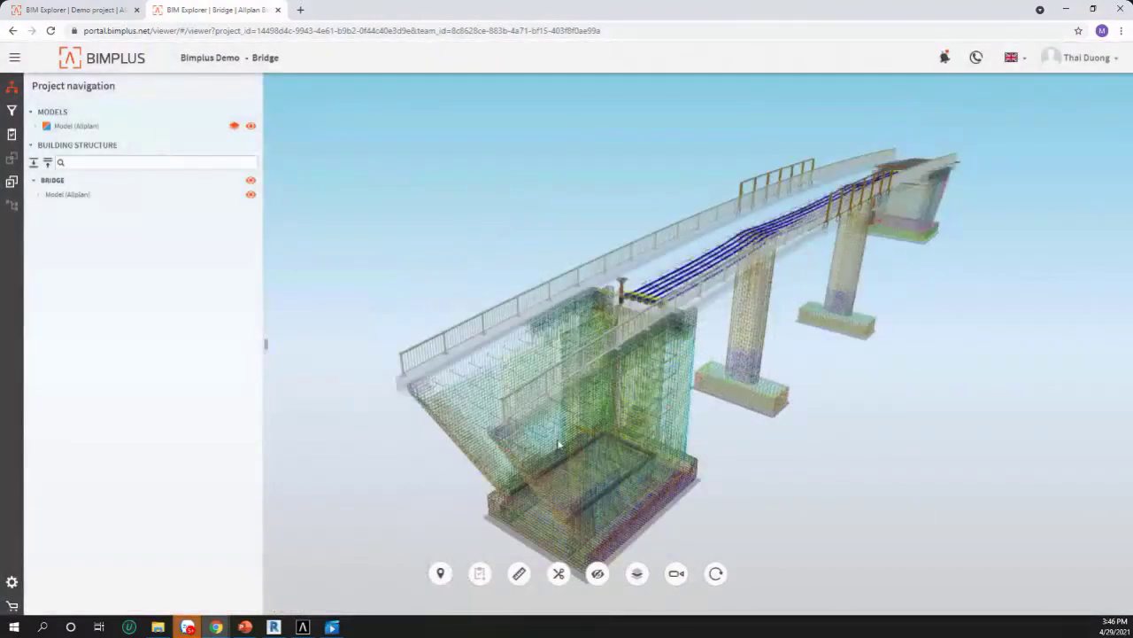
Step: Examine the bridge's abutment reinforcement, piers and blue prestressing tendons in 3D from several sides
{"action": "left_click_drag", "start_coordinate": [559, 444], "coordinate": [808, 401]}
{"action": "left_click_drag", "start_coordinate": [460, 366], "coordinate": [567, 354]}
{"action": "scroll", "coordinate": [604, 368], "scroll_direction": "up", "scroll_amount": 4}
{"action": "left_click_drag", "start_coordinate": [380, 245], "coordinate": [409, 289]}
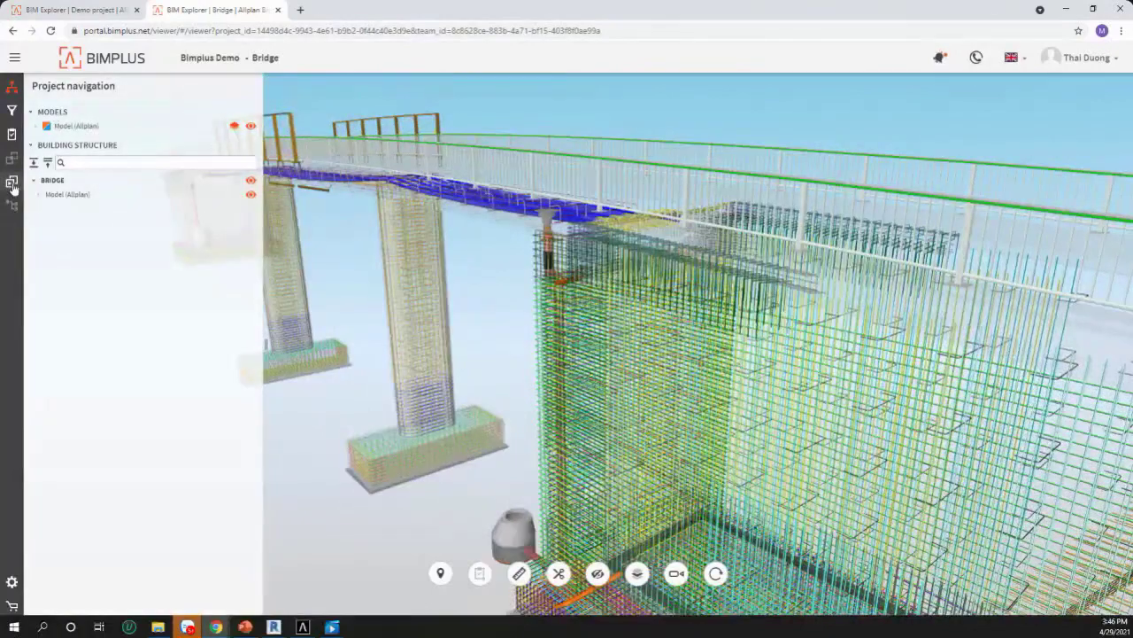
{"action": "left_click_drag", "start_coordinate": [635, 275], "coordinate": [623, 289]}
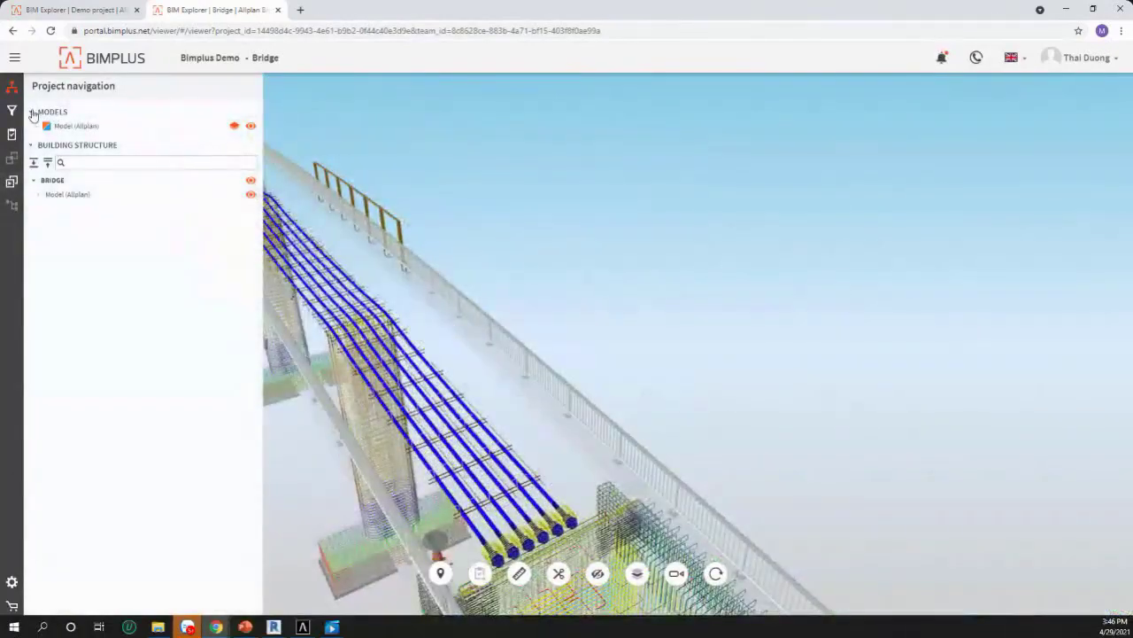
Step: Expand the model and building structure, hide the superstructure, both abutments and both columns one by one, and redisplay the whole bridge
{"action": "left_click", "coordinate": [37, 128]}
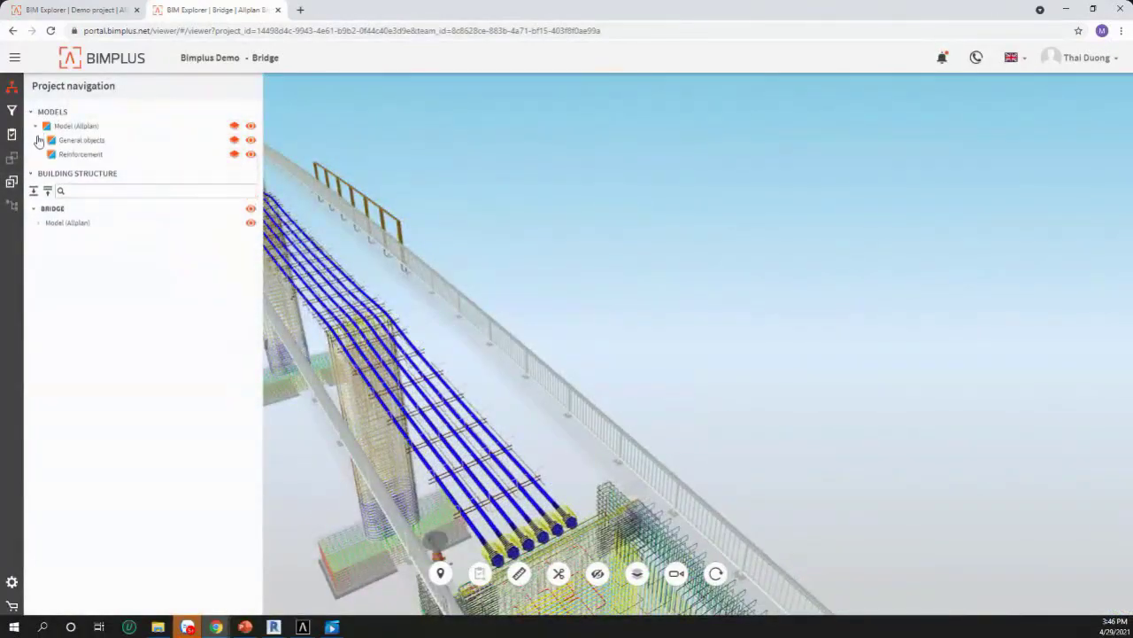
{"action": "left_click", "coordinate": [38, 223]}
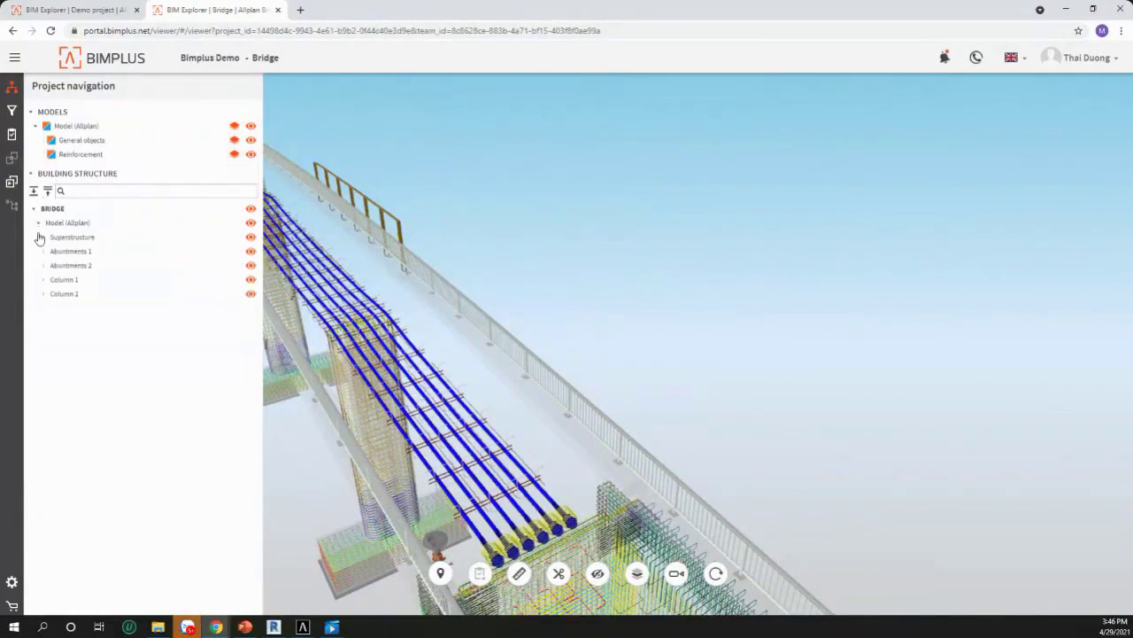
{"action": "left_click", "coordinate": [250, 236]}
{"action": "left_click", "coordinate": [251, 239]}
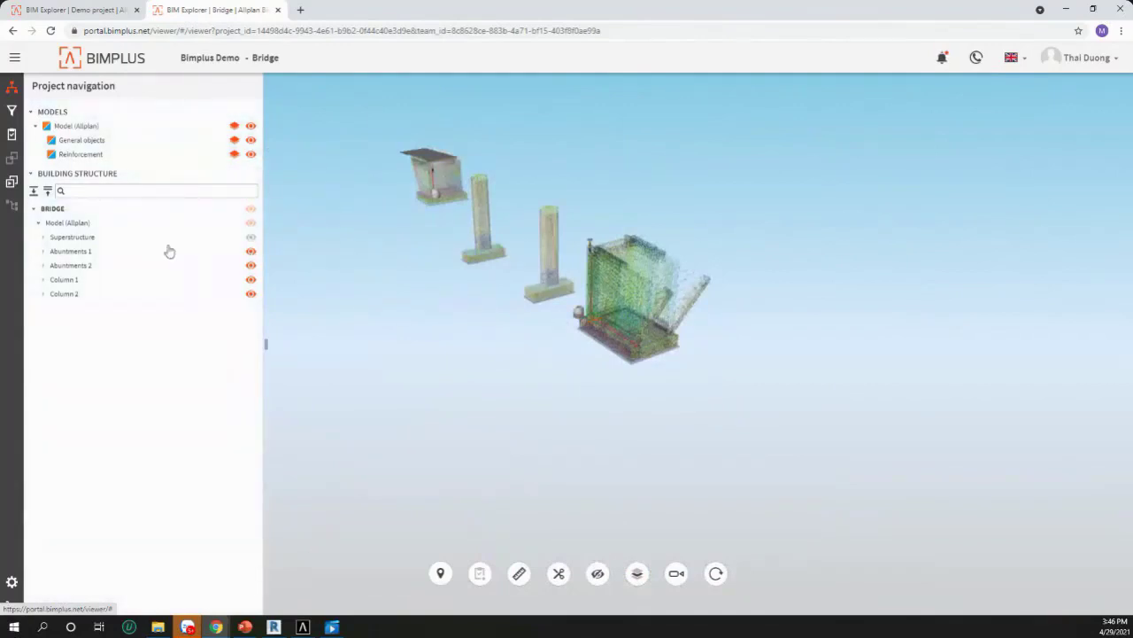
{"action": "left_click", "coordinate": [251, 265]}
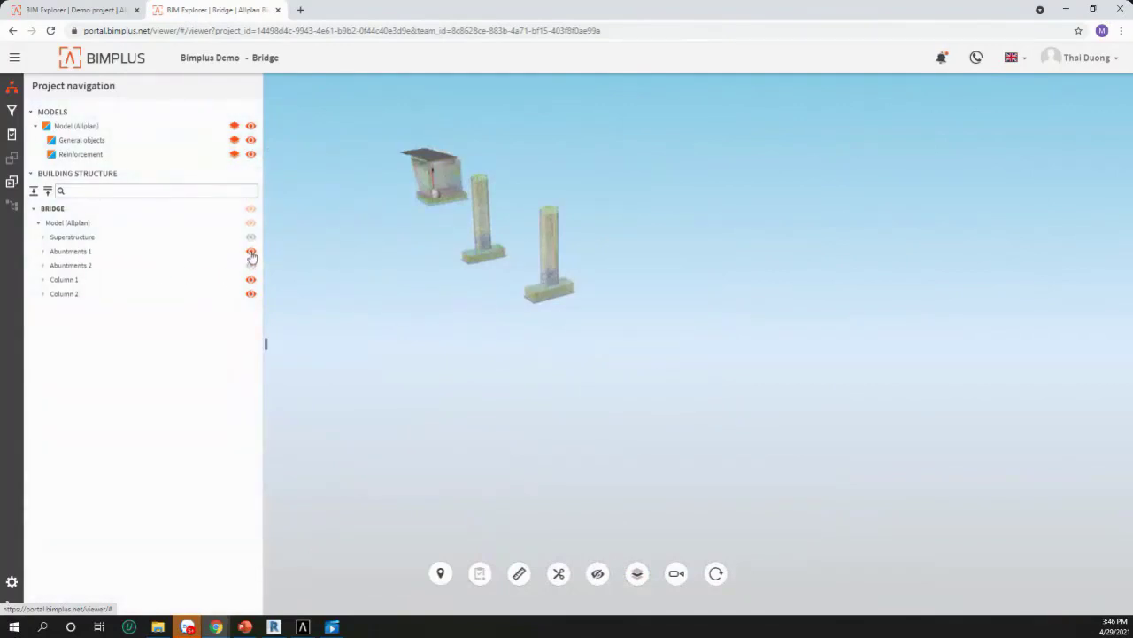
{"action": "left_click", "coordinate": [251, 253]}
{"action": "left_click", "coordinate": [251, 280]}
{"action": "left_click", "coordinate": [251, 294]}
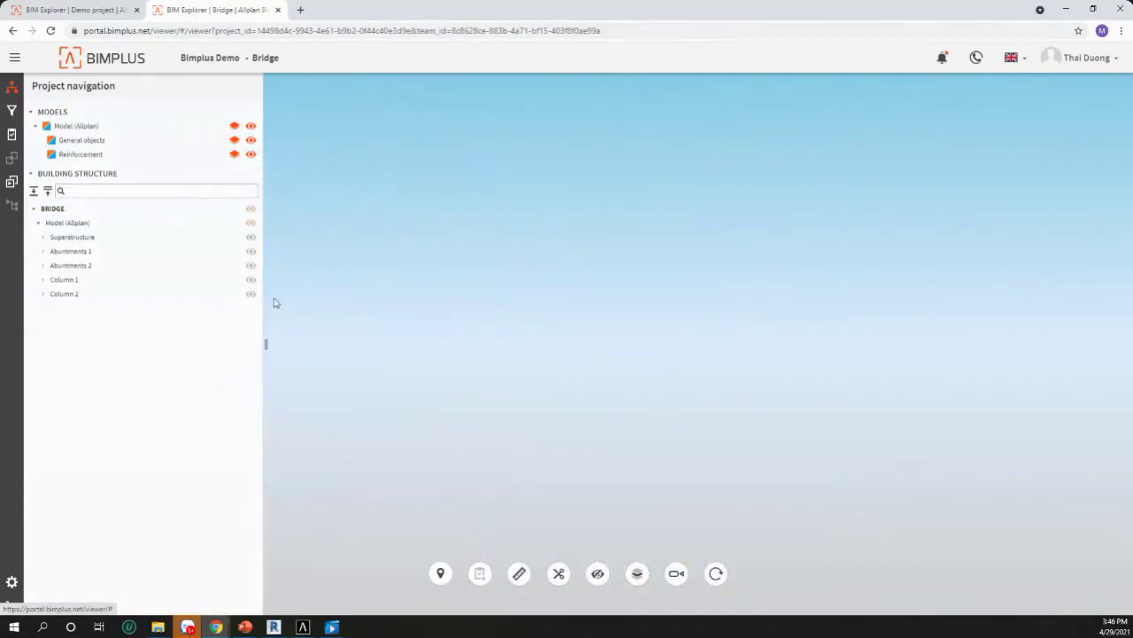
{"action": "left_click", "coordinate": [250, 209]}
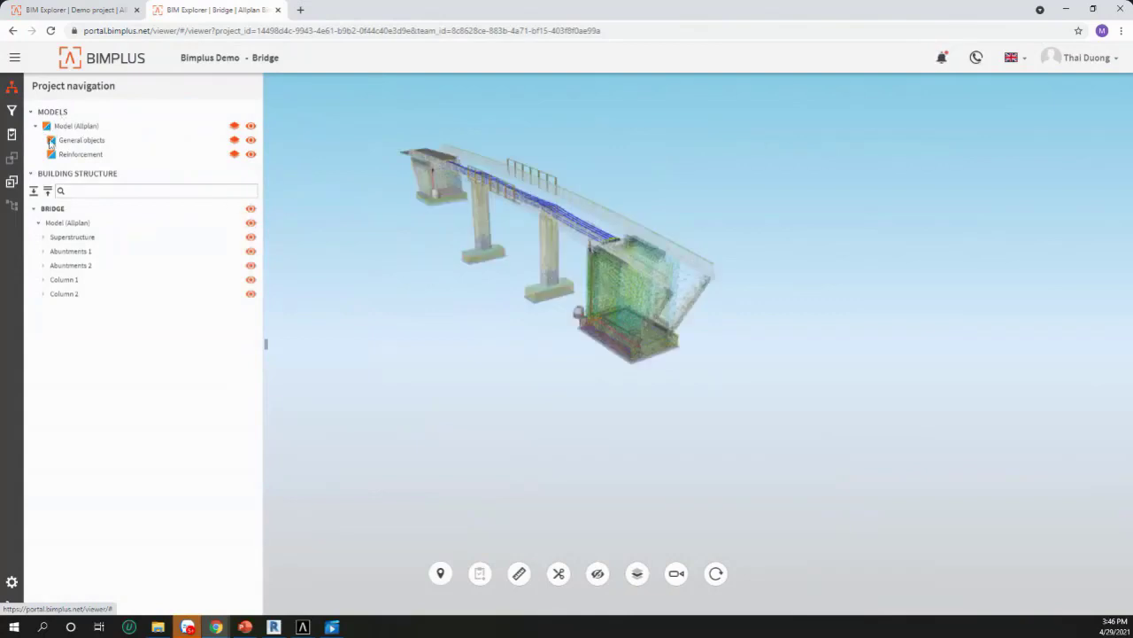
Step: Try a custom transparency on the General objects layer of the bridge model and switch it off again
{"action": "left_click", "coordinate": [51, 141]}
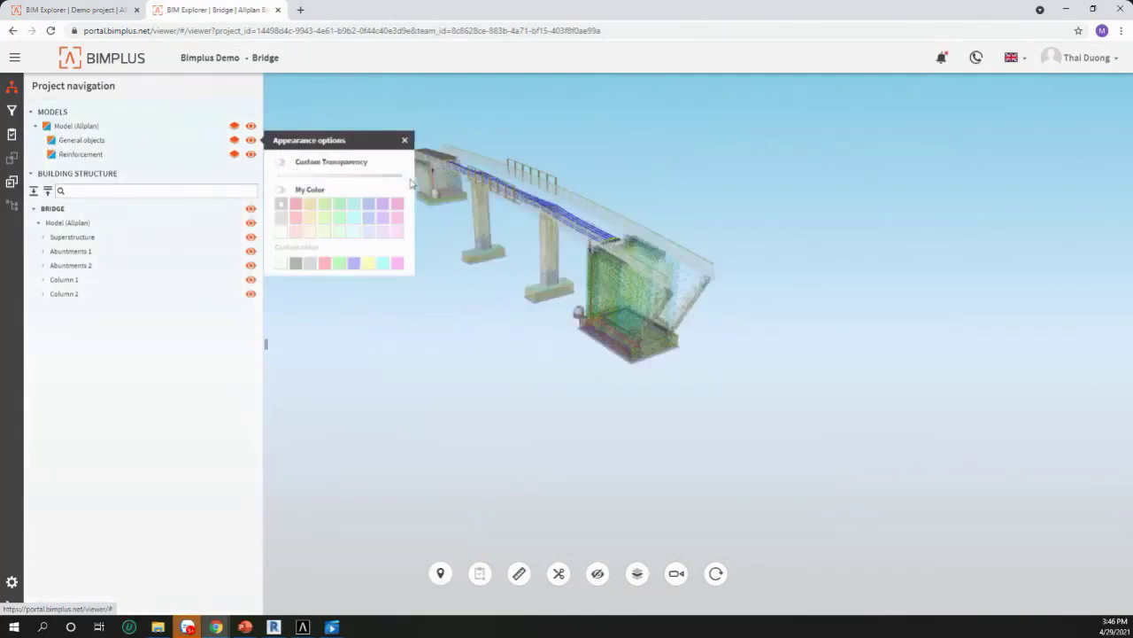
{"action": "left_click", "coordinate": [280, 163]}
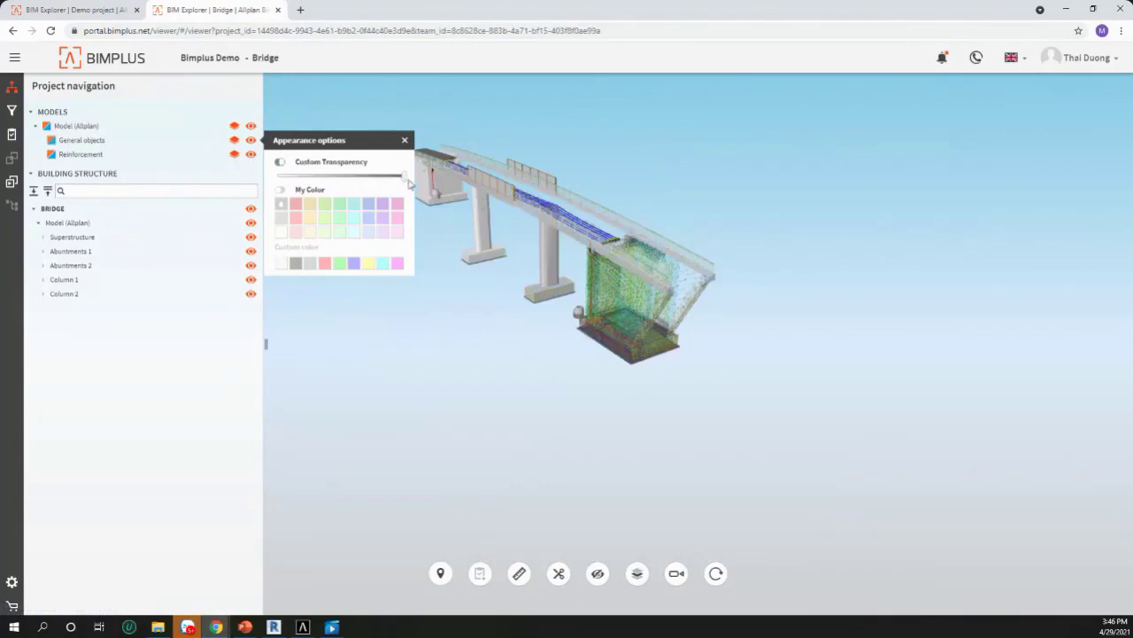
{"action": "mouse_move", "coordinate": [398, 180]}
{"action": "left_mouse_down"}
{"action": "mouse_move", "coordinate": [280, 177]}
{"action": "mouse_move", "coordinate": [411, 179]}
{"action": "left_mouse_up"}
{"action": "left_click", "coordinate": [280, 164]}
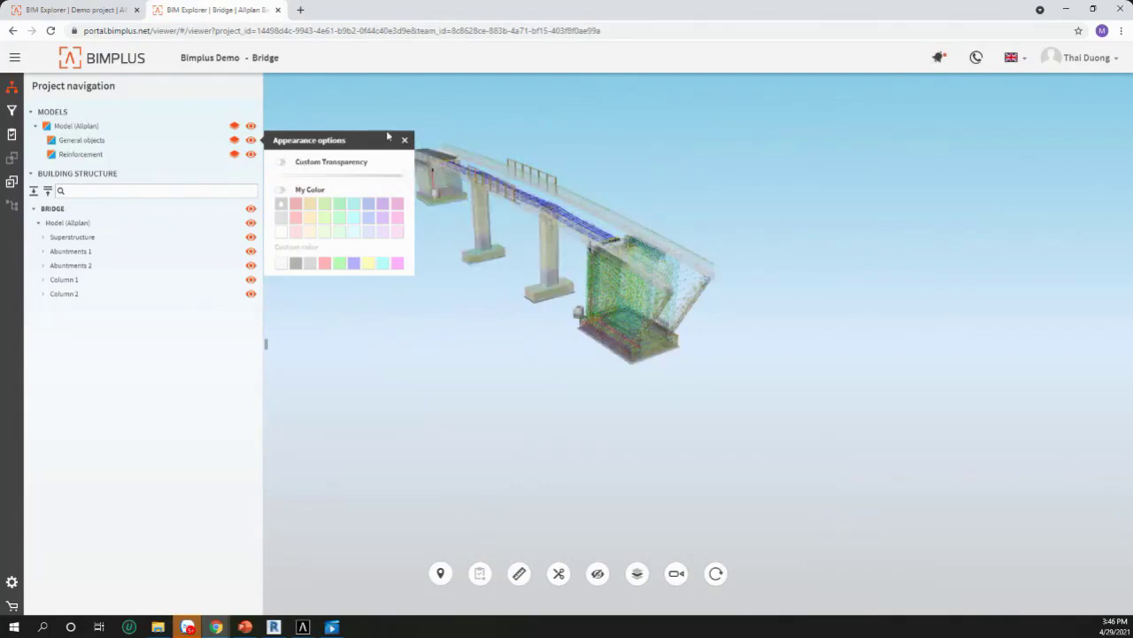
{"action": "left_click", "coordinate": [405, 142]}
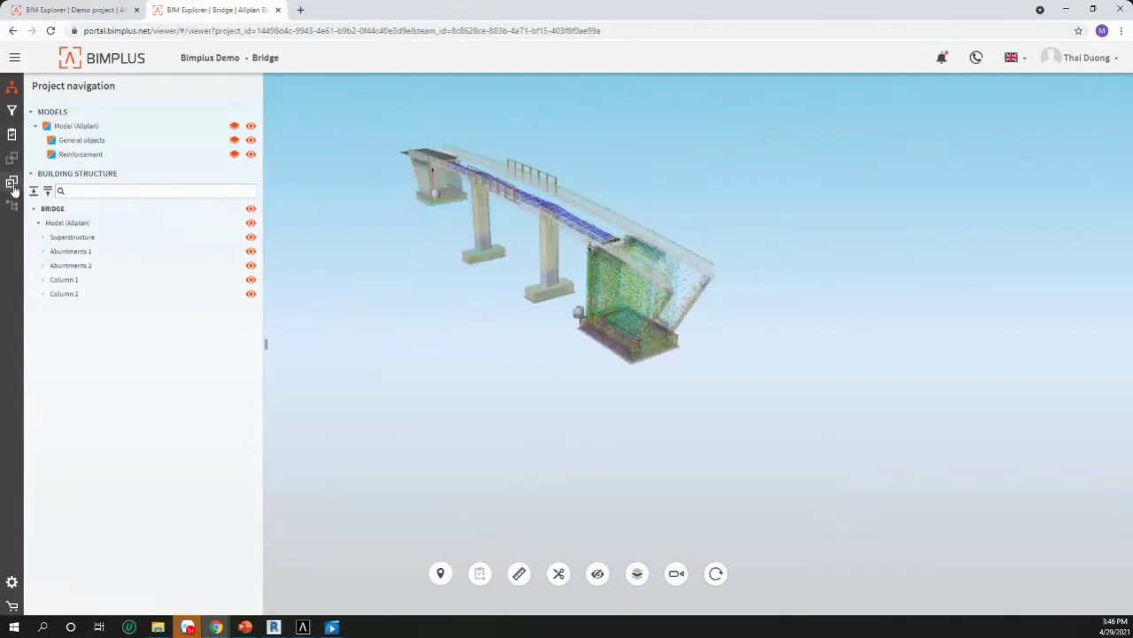
Step: Show New slide 2 of the project_Bridge slideshow and select an abutment reinforcing bar to examine its shape in the 3D preview
{"action": "left_click", "coordinate": [12, 185]}
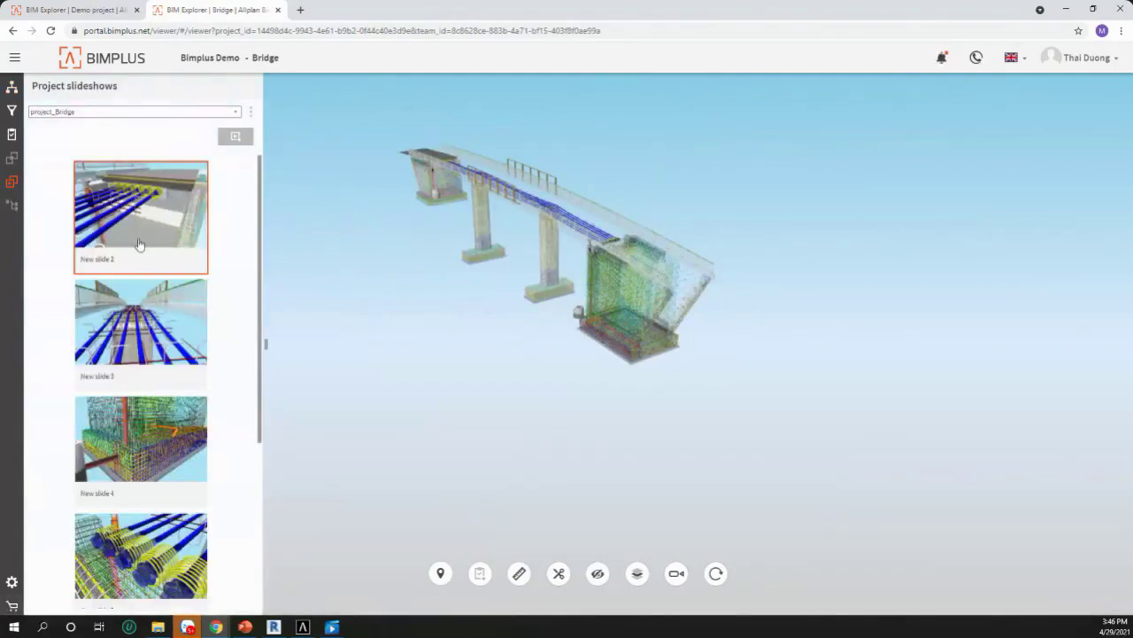
{"action": "left_click", "coordinate": [142, 217]}
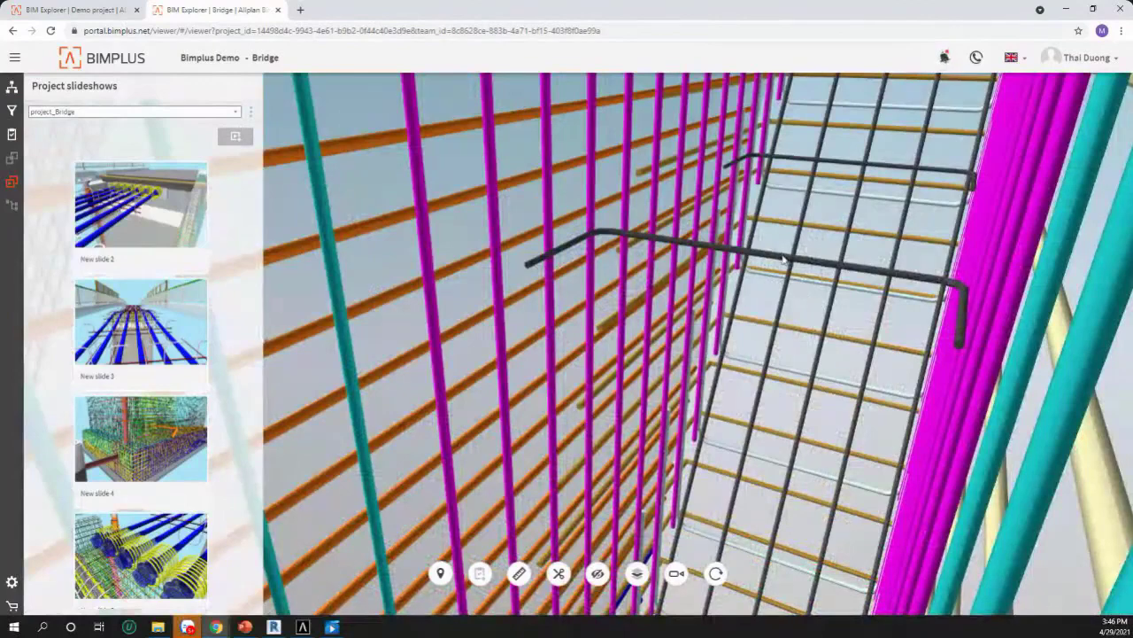
{"action": "scroll", "coordinate": [520, 268], "scroll_direction": "down", "scroll_amount": 5}
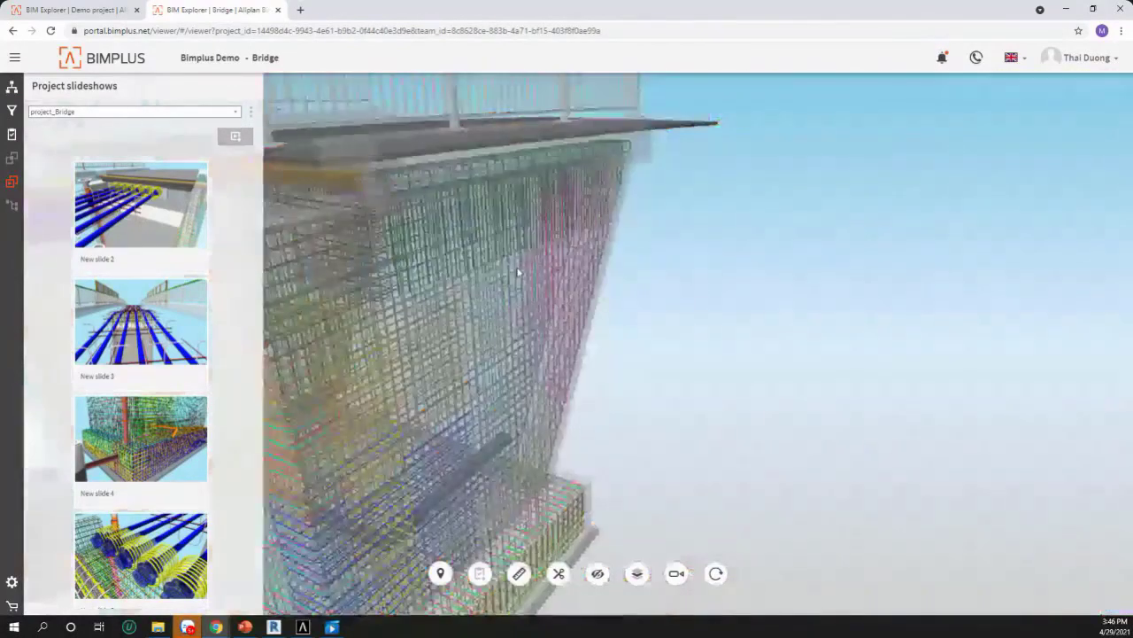
{"action": "left_click", "coordinate": [521, 268]}
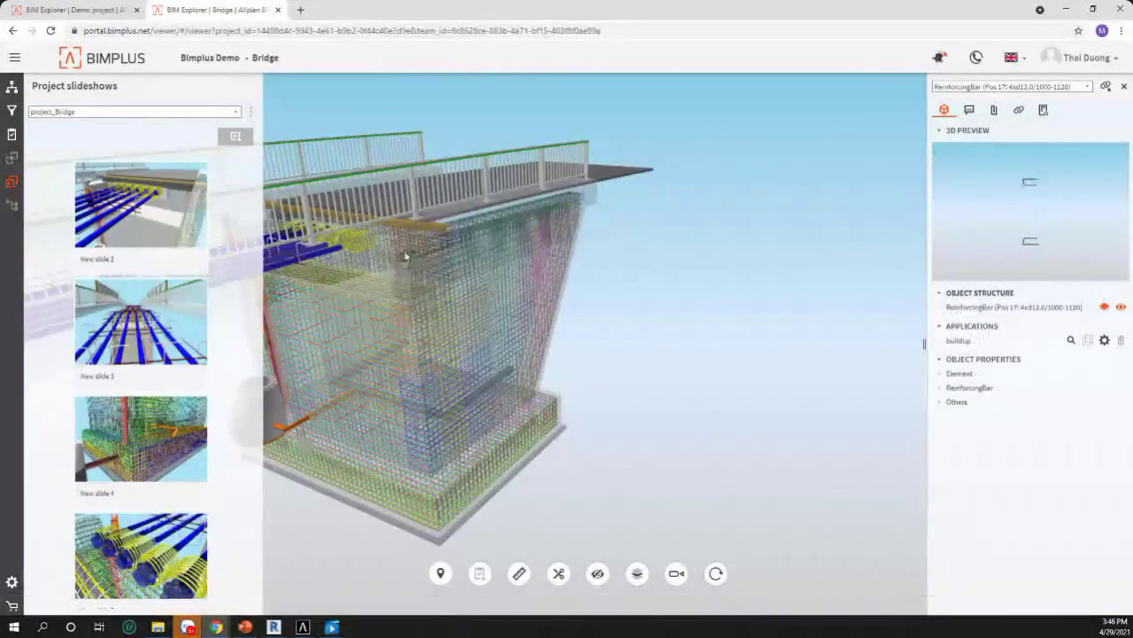
{"action": "scroll", "coordinate": [1033, 218], "scroll_direction": "up", "scroll_amount": 3}
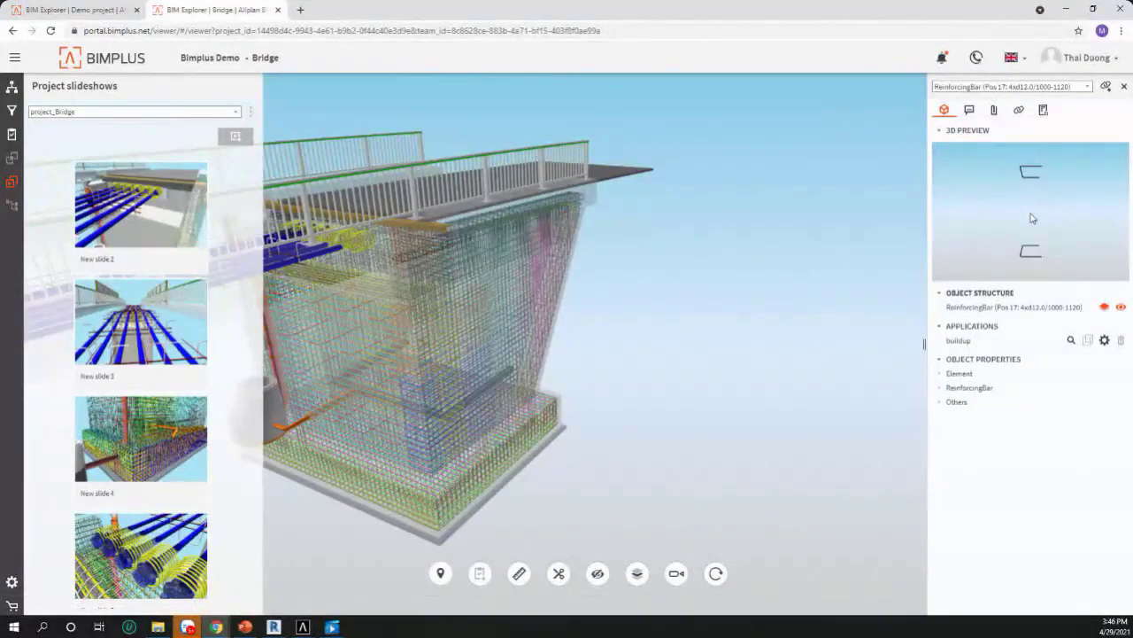
{"action": "mouse_move", "coordinate": [1033, 218]}
{"action": "left_mouse_down"}
{"action": "mouse_move", "coordinate": [1037, 197]}
{"action": "mouse_move", "coordinate": [1029, 227]}
{"action": "left_mouse_up"}
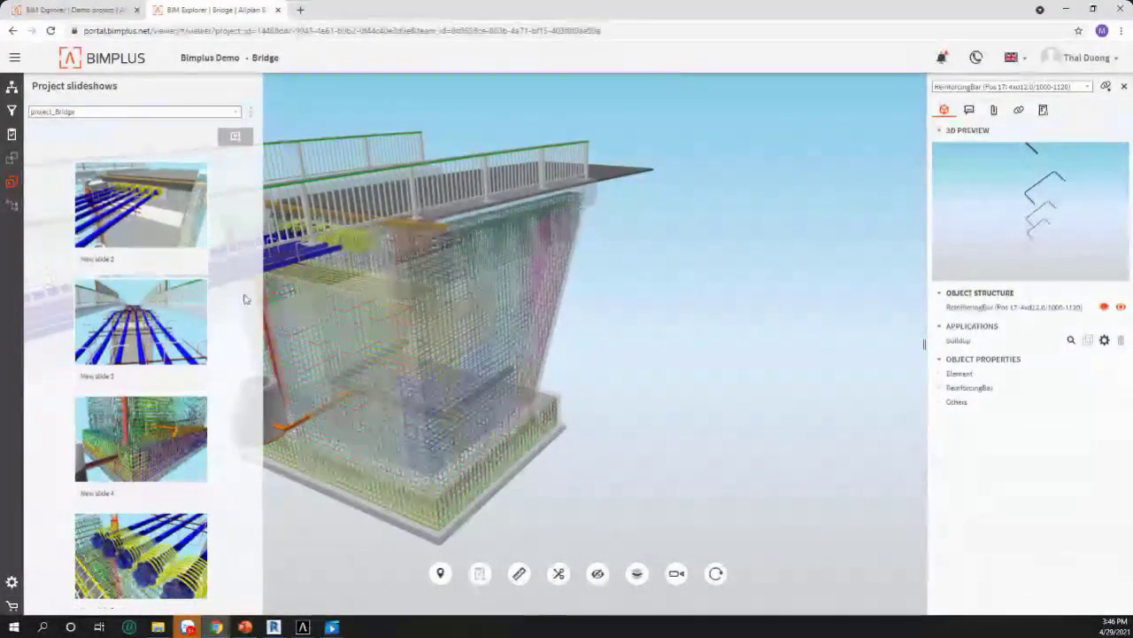
Step: Show New slide 3, New slide 4 and New slide 5 to examine the tendons, foundation reinforcement and anchor heads
{"action": "left_click", "coordinate": [146, 327]}
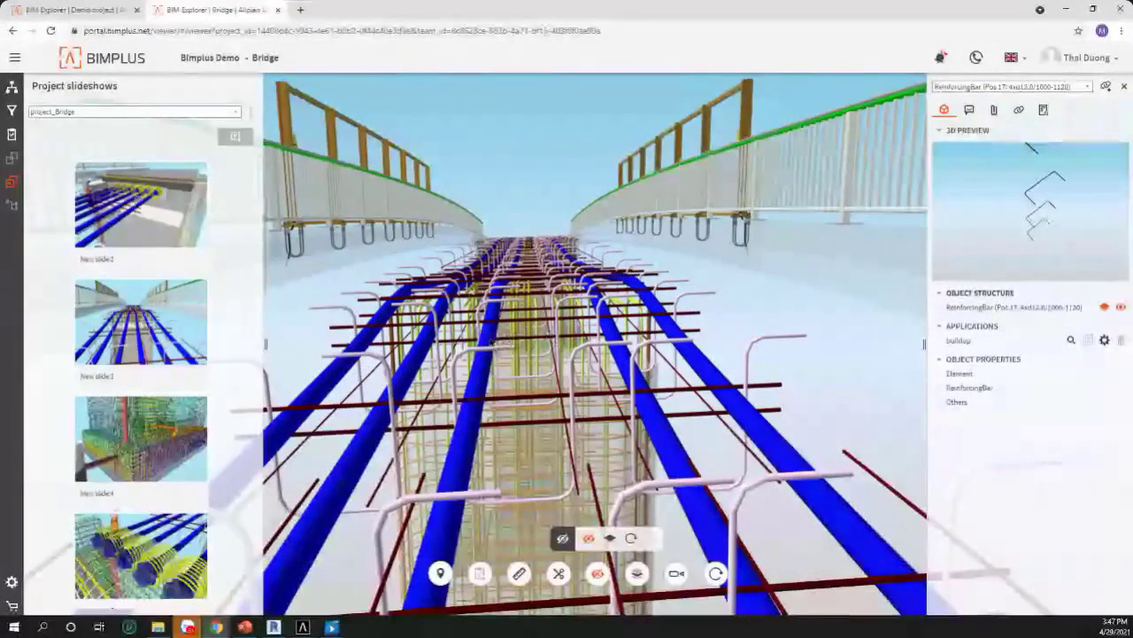
{"action": "left_click", "coordinate": [599, 574]}
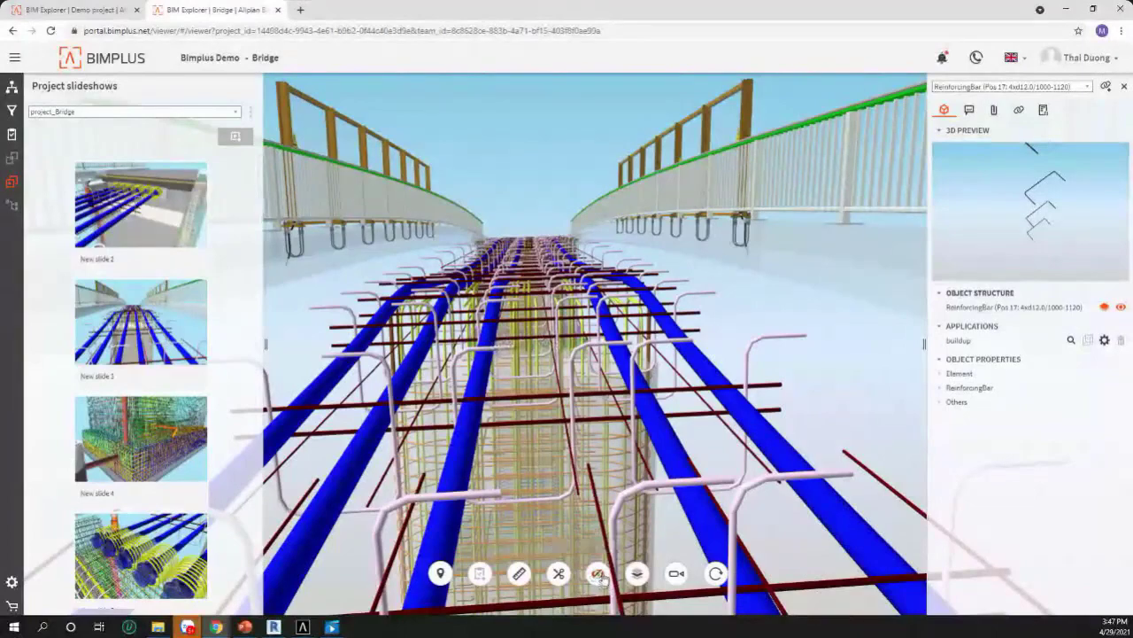
{"action": "left_click", "coordinate": [135, 447]}
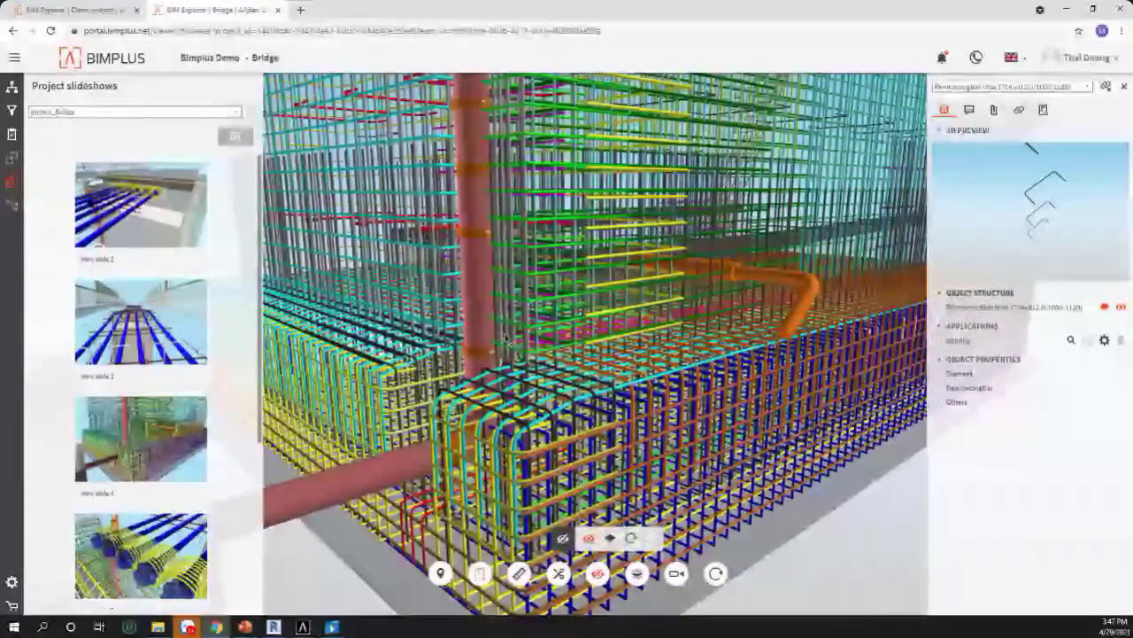
{"action": "left_click", "coordinate": [596, 574]}
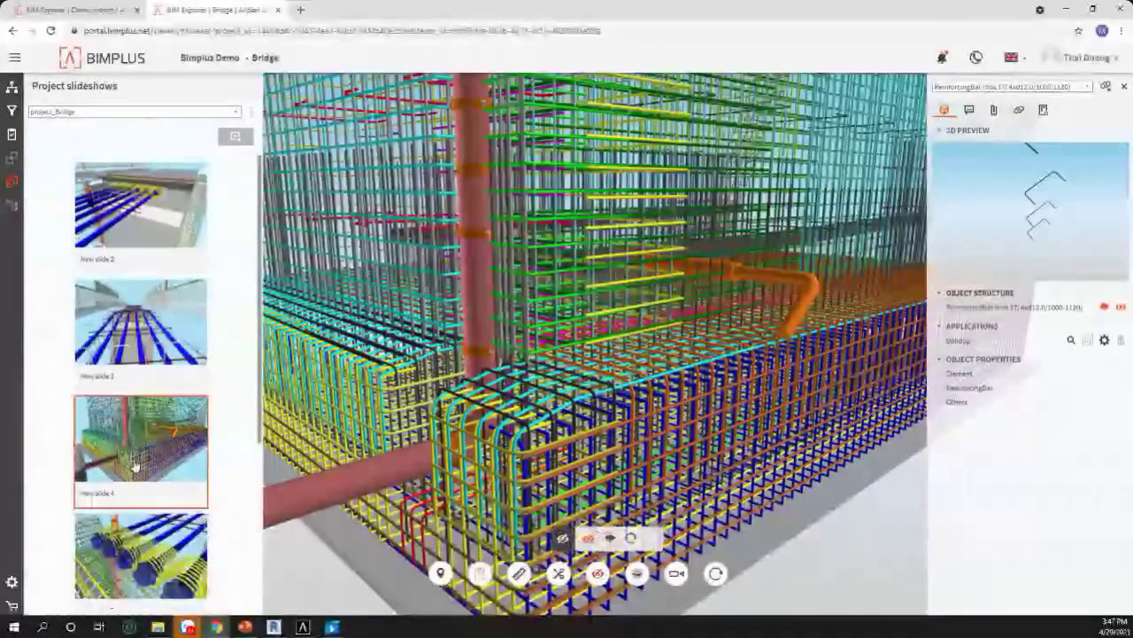
{"action": "left_click", "coordinate": [139, 496]}
{"action": "scroll", "coordinate": [139, 496], "scroll_direction": "down", "scroll_amount": 4}
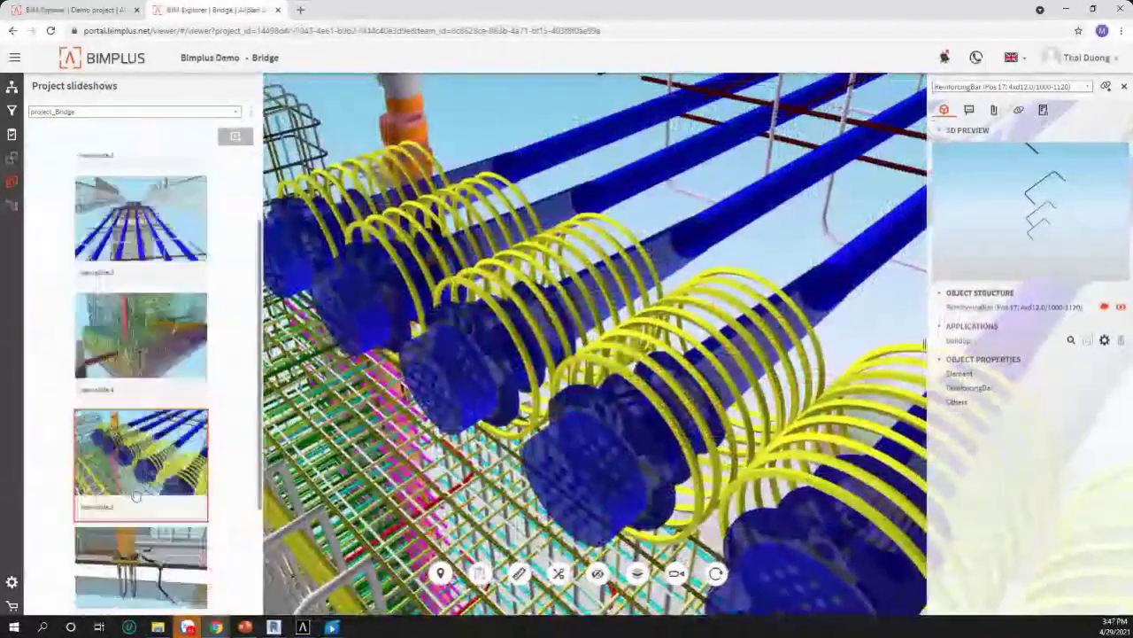
Step: Show the railing post slide New slide, hide one looped anchor below the base plate and restore the hidden object
{"action": "left_click", "coordinate": [139, 500]}
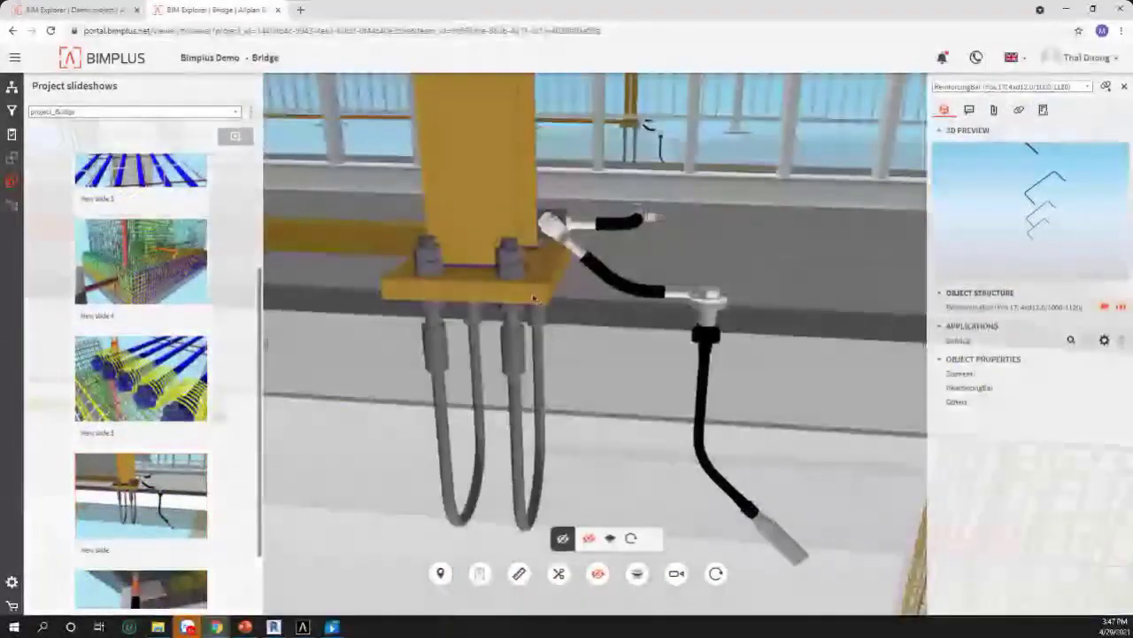
{"action": "scroll", "coordinate": [154, 527], "scroll_direction": "down", "scroll_amount": 1}
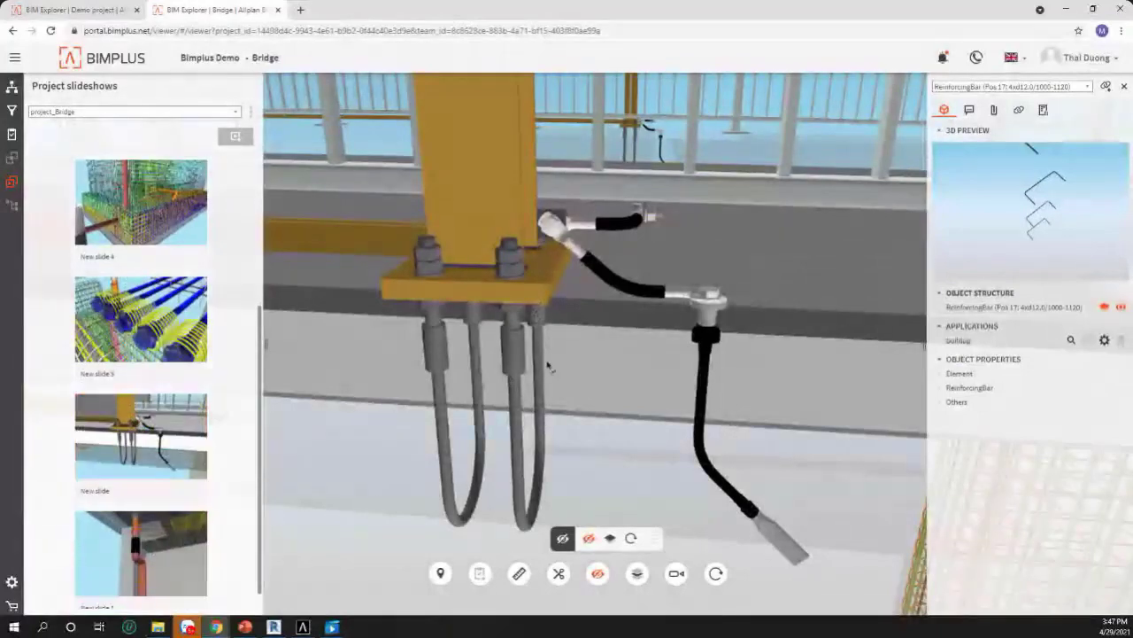
{"action": "left_click", "coordinate": [521, 343]}
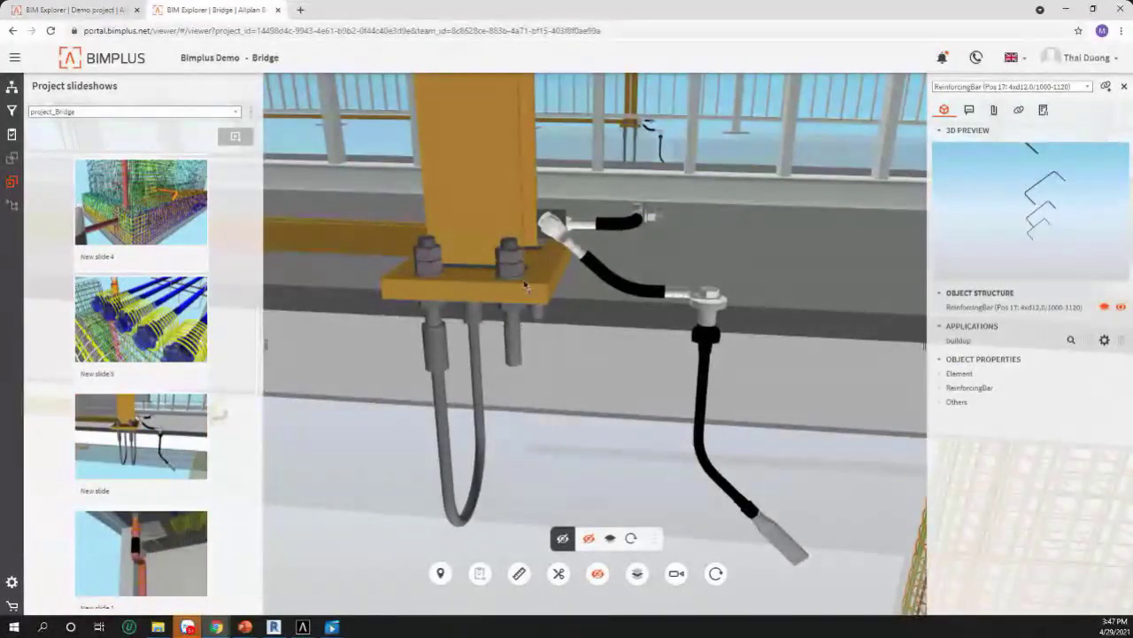
{"action": "left_click", "coordinate": [631, 539]}
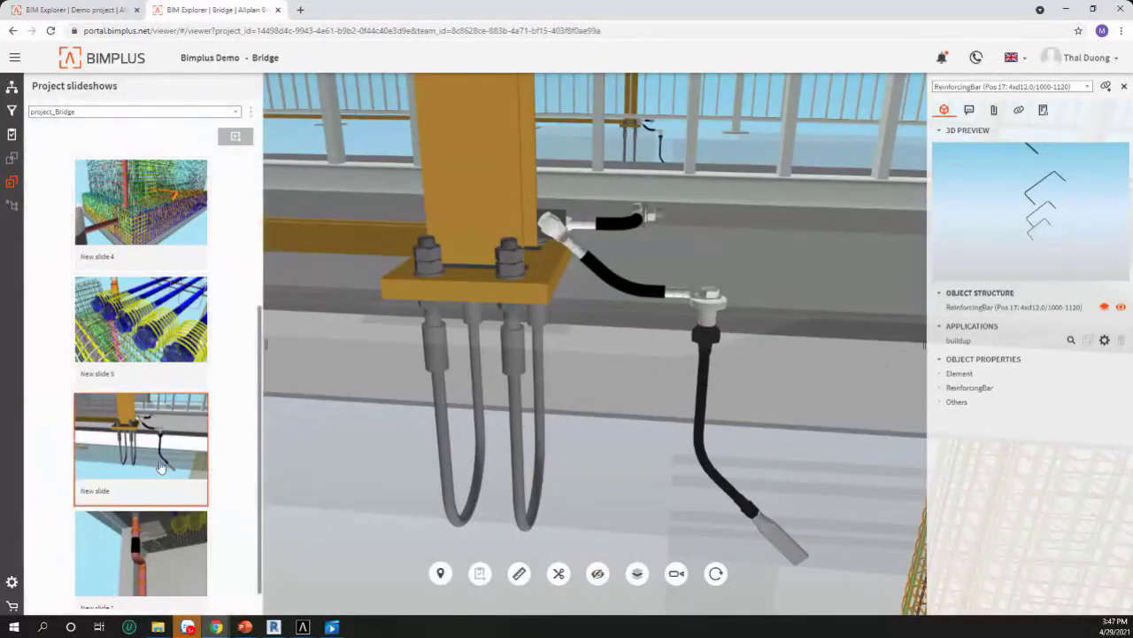
Step: Show the slide New slide 1 with the drainage pipe at the abutment
{"action": "left_click", "coordinate": [154, 538]}
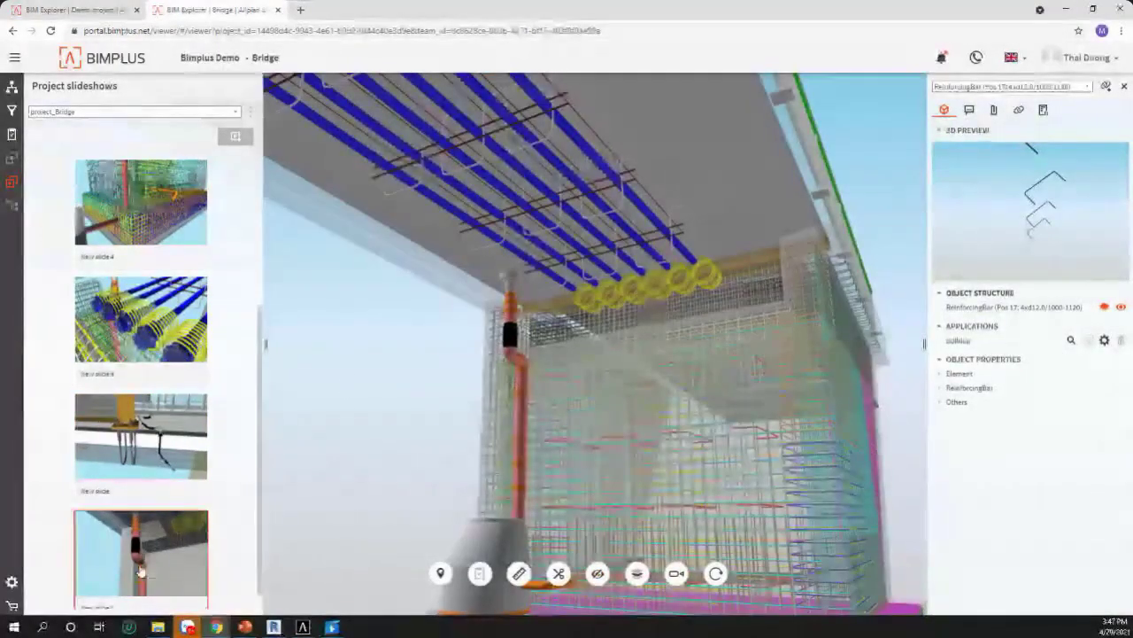
{"action": "scroll", "coordinate": [139, 571], "scroll_direction": "up", "scroll_amount": 3}
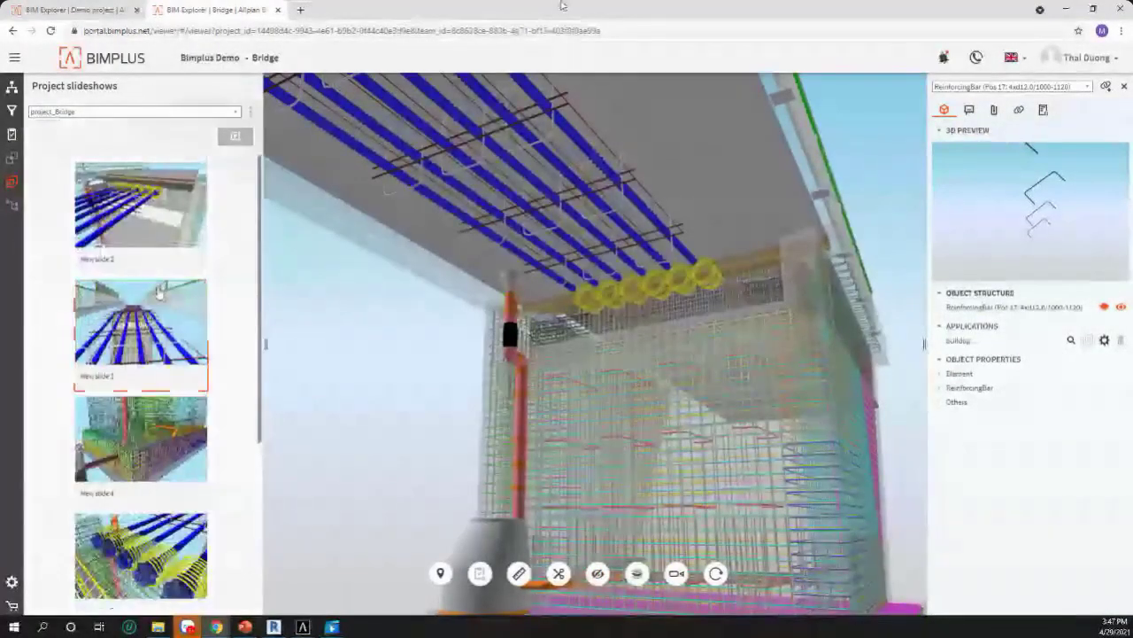
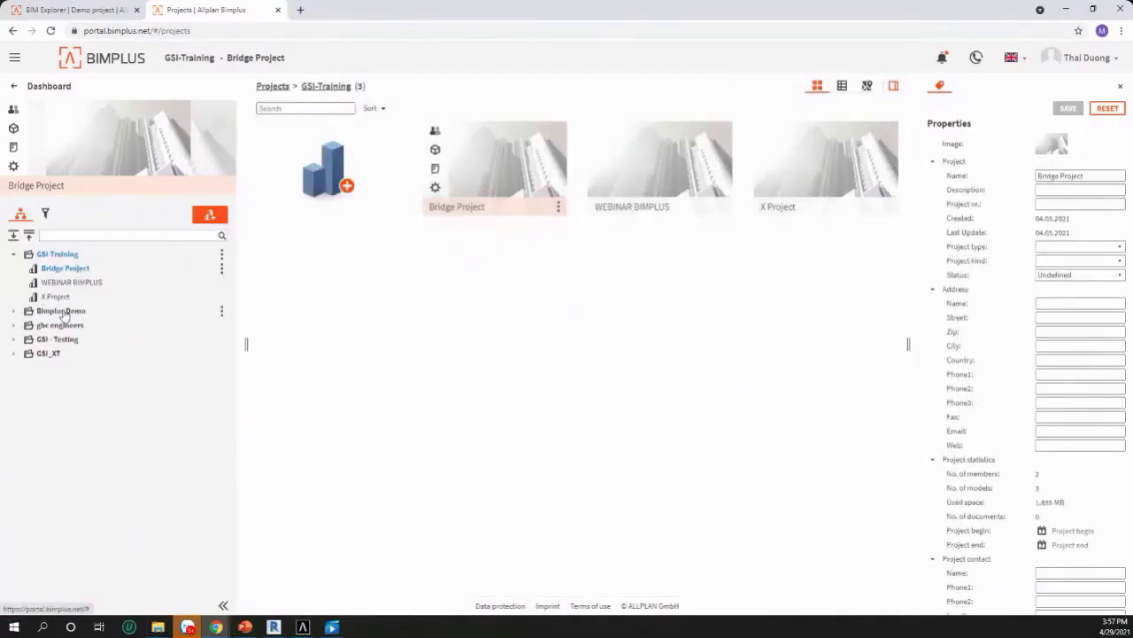
Step: Collapse the GSI-Training team and open the model list of the Demo project in the GSI_XT team
{"action": "left_click", "coordinate": [12, 255]}
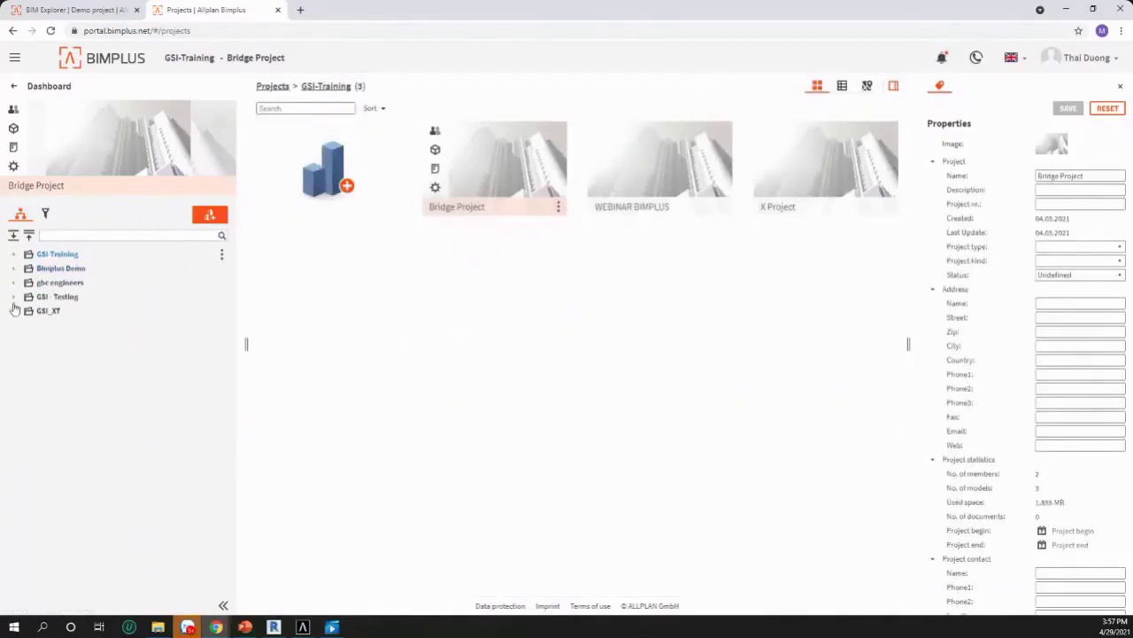
{"action": "left_click", "coordinate": [13, 312]}
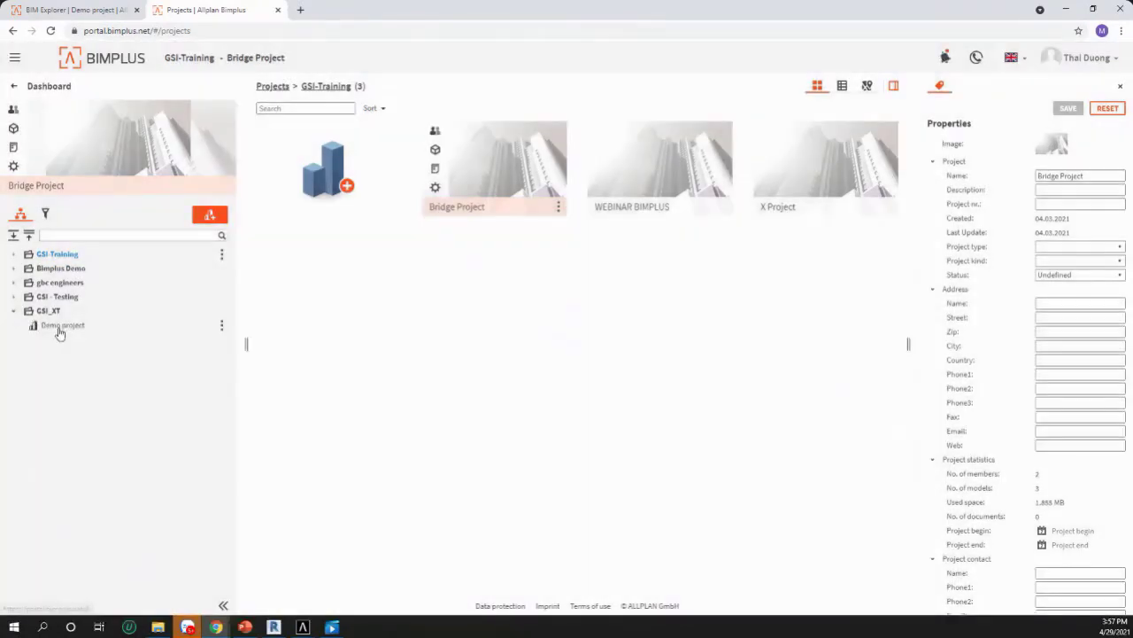
{"action": "left_click", "coordinate": [61, 326]}
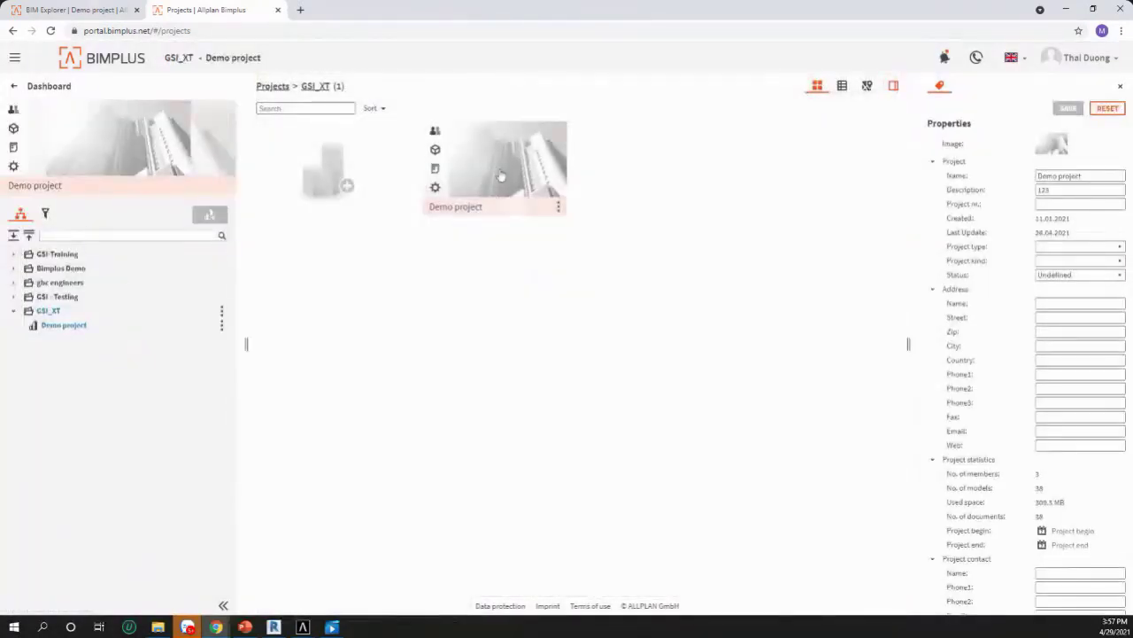
{"action": "left_click", "coordinate": [436, 151]}
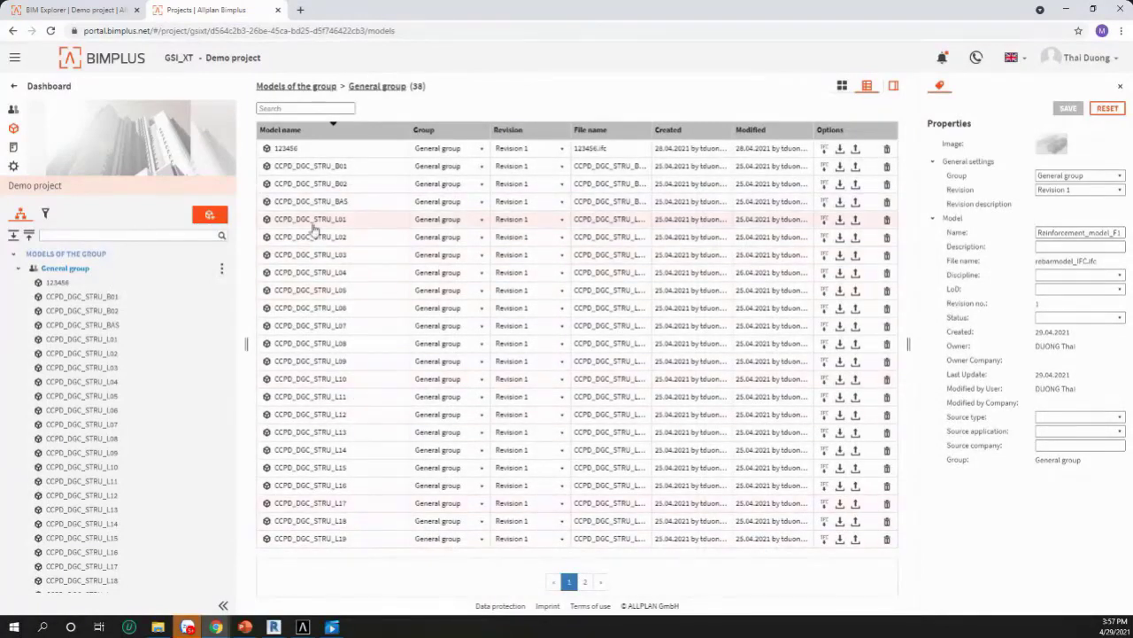
Step: Delete the model 123456 from the Demo project and select rebarmodel_IFC in the model list
{"action": "left_click", "coordinate": [887, 149]}
{"action": "left_click", "coordinate": [695, 361]}
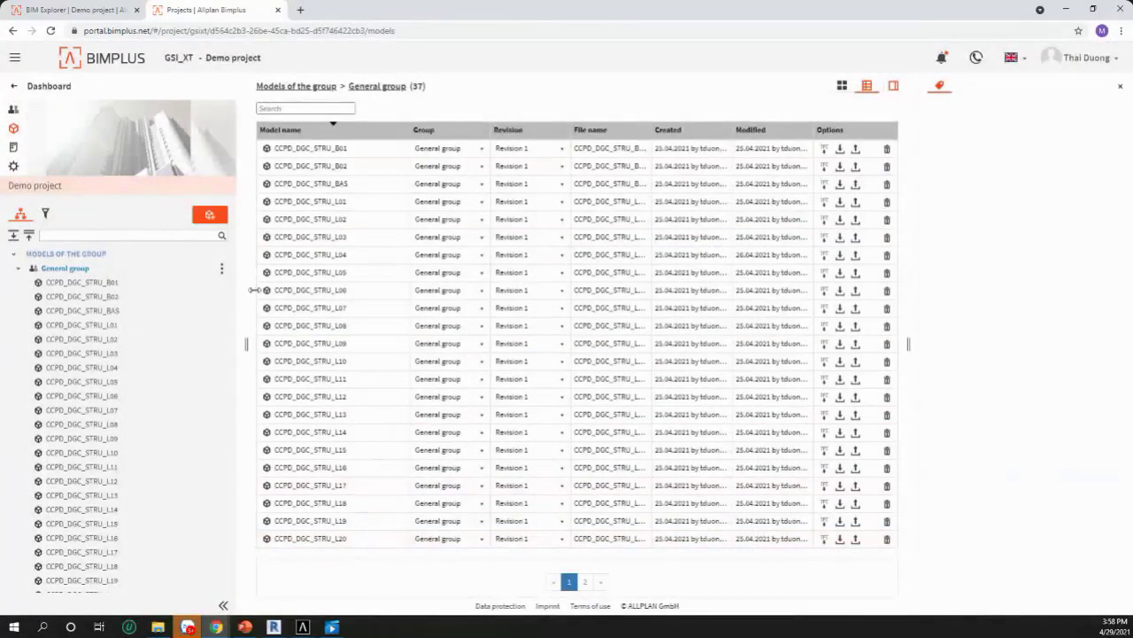
{"action": "left_click", "coordinate": [584, 581]}
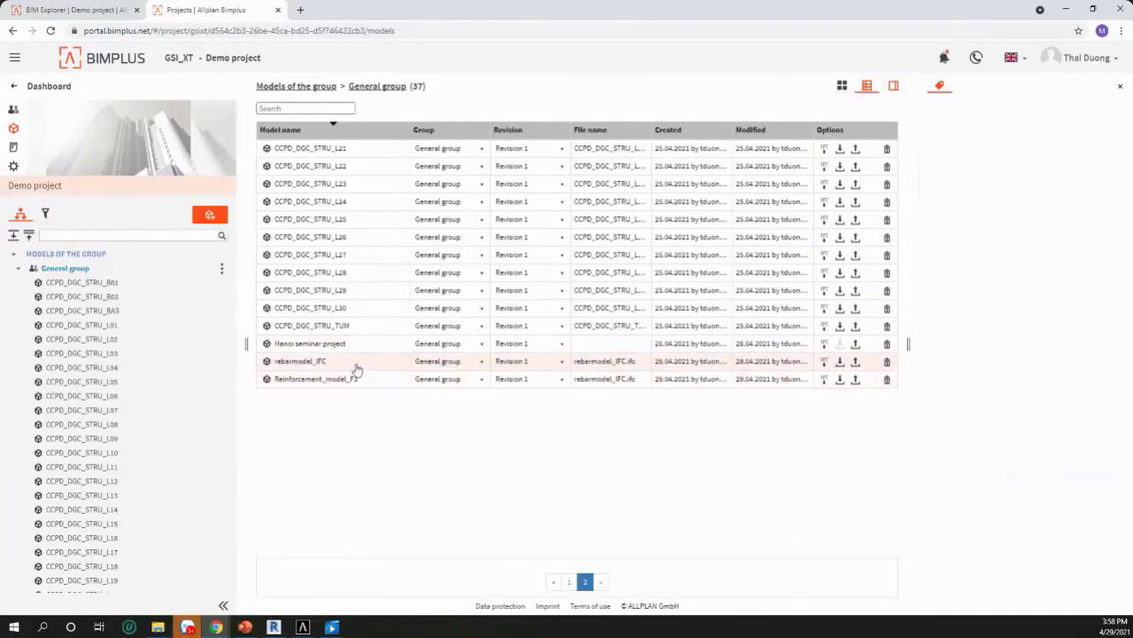
{"action": "left_click", "coordinate": [356, 366]}
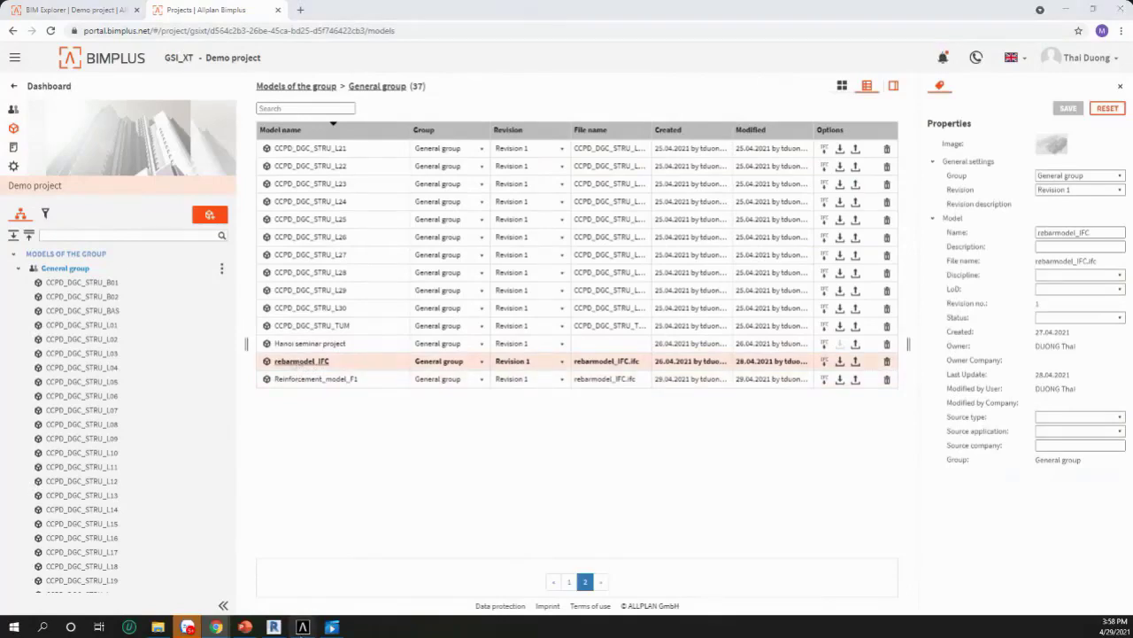
Step: Switch to Allplan and make drawing file 1002 Wall Rebar F2 of Demo_F2 the current one in the building structure
{"action": "mouse_move", "coordinate": [304, 625]}
{"action": "left_click", "coordinate": [346, 574]}
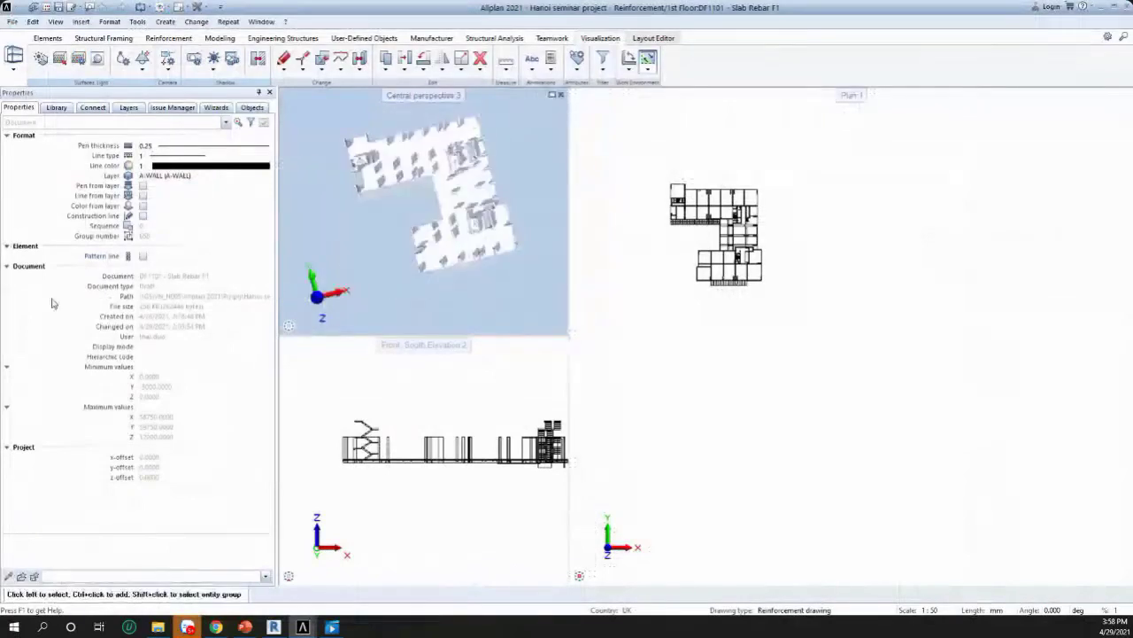
{"action": "double_click", "coordinate": [701, 334]}
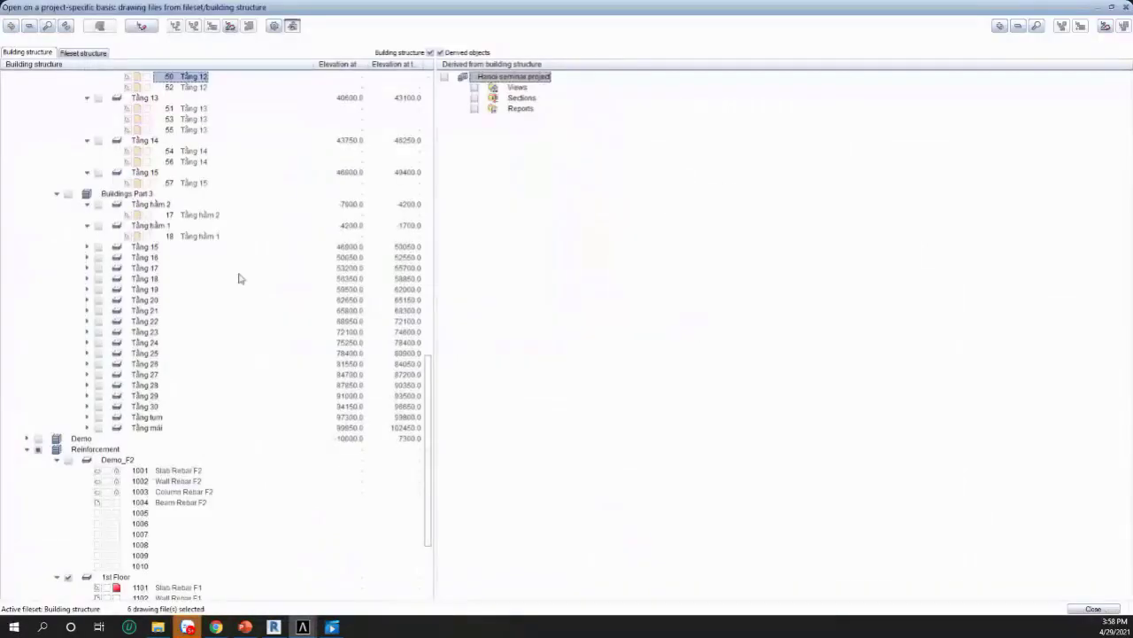
{"action": "scroll", "coordinate": [152, 484], "scroll_direction": "down", "scroll_amount": 4}
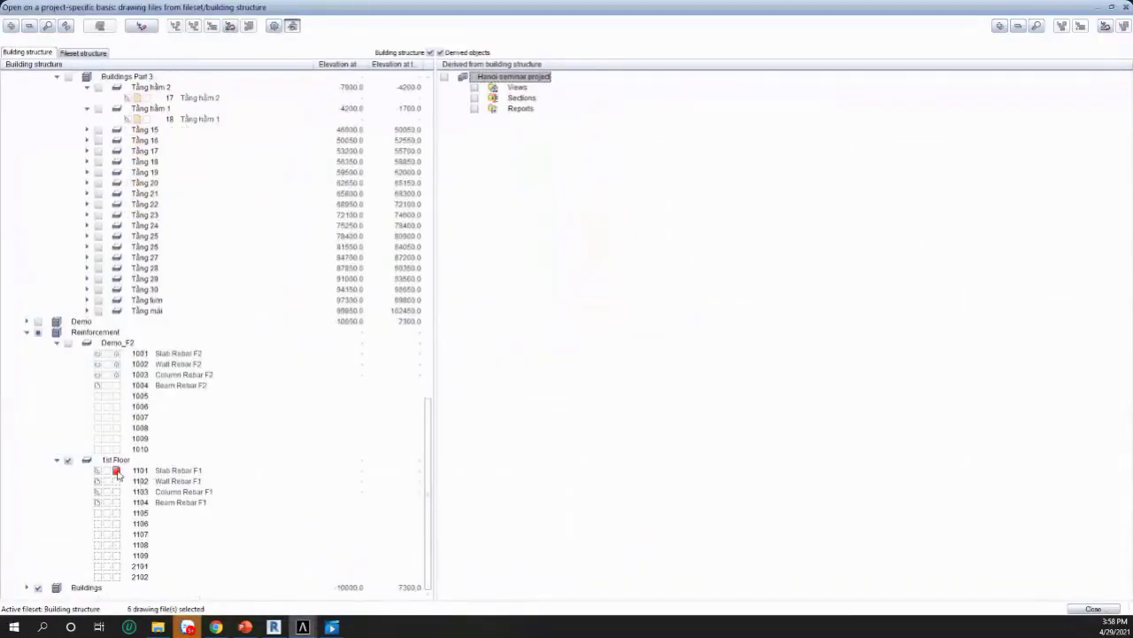
{"action": "left_click", "coordinate": [116, 471]}
{"action": "left_click", "coordinate": [116, 364]}
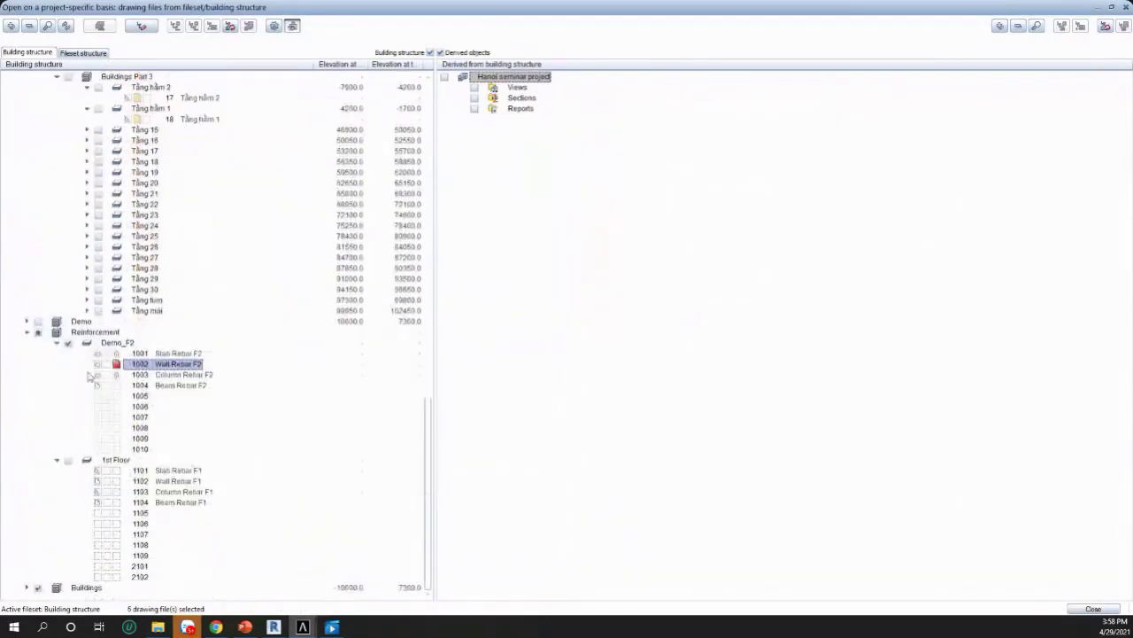
Step: Load Tầng hầm 1 and Tầng 1 of Buildings part 1, plus drawing file 20 of Buildings Part 2, and return to the model
{"action": "scroll", "coordinate": [126, 372], "scroll_direction": "up", "scroll_amount": 20}
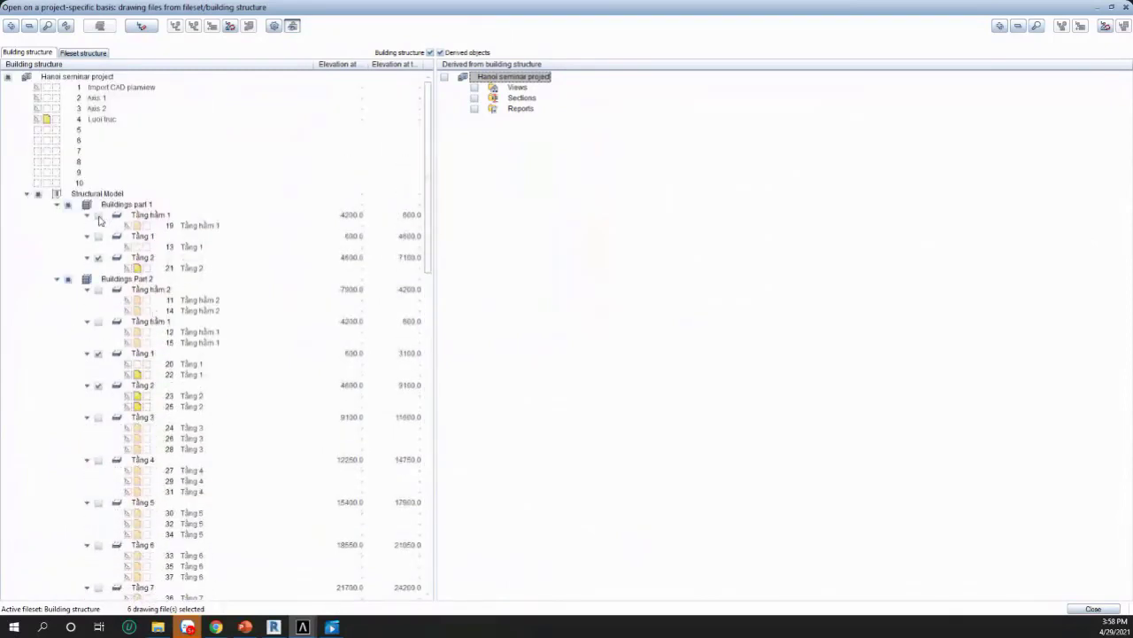
{"action": "left_click", "coordinate": [98, 215]}
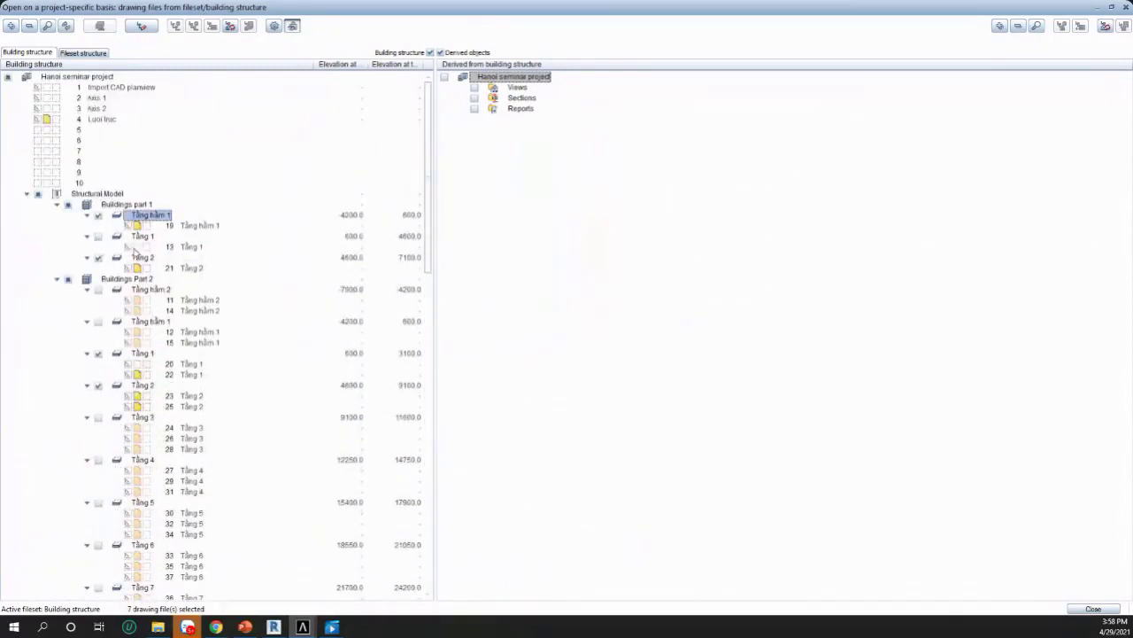
{"action": "left_click", "coordinate": [98, 236]}
{"action": "double_click", "coordinate": [138, 364]}
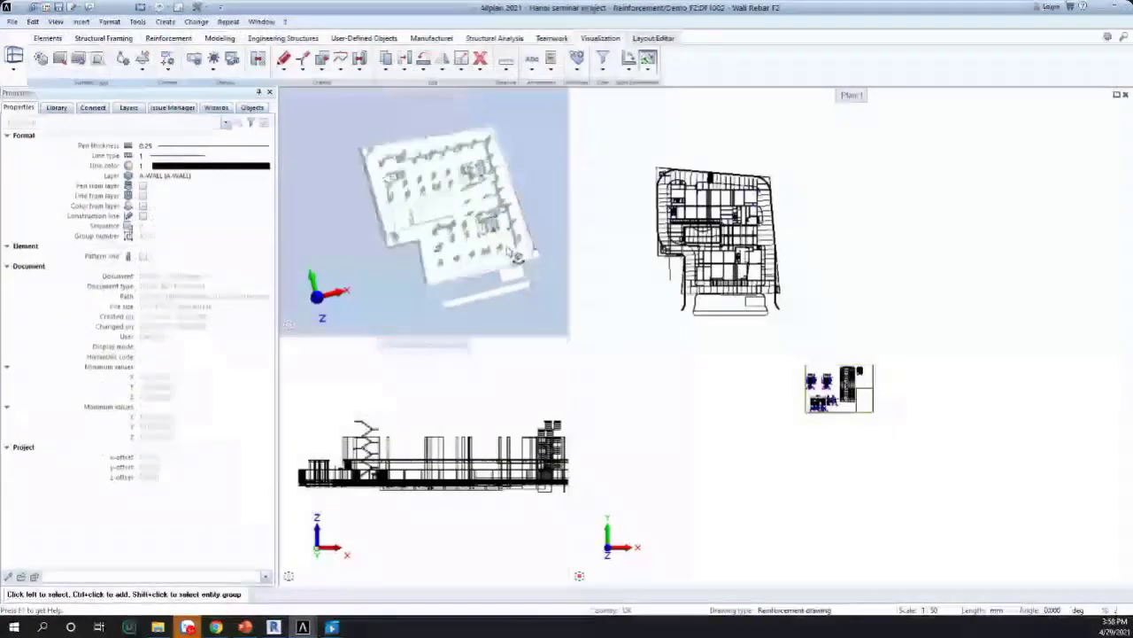
Step: Hide all object categories except Bar reinforcement in the object list
{"action": "scroll", "coordinate": [714, 411], "scroll_direction": "up", "scroll_amount": 3}
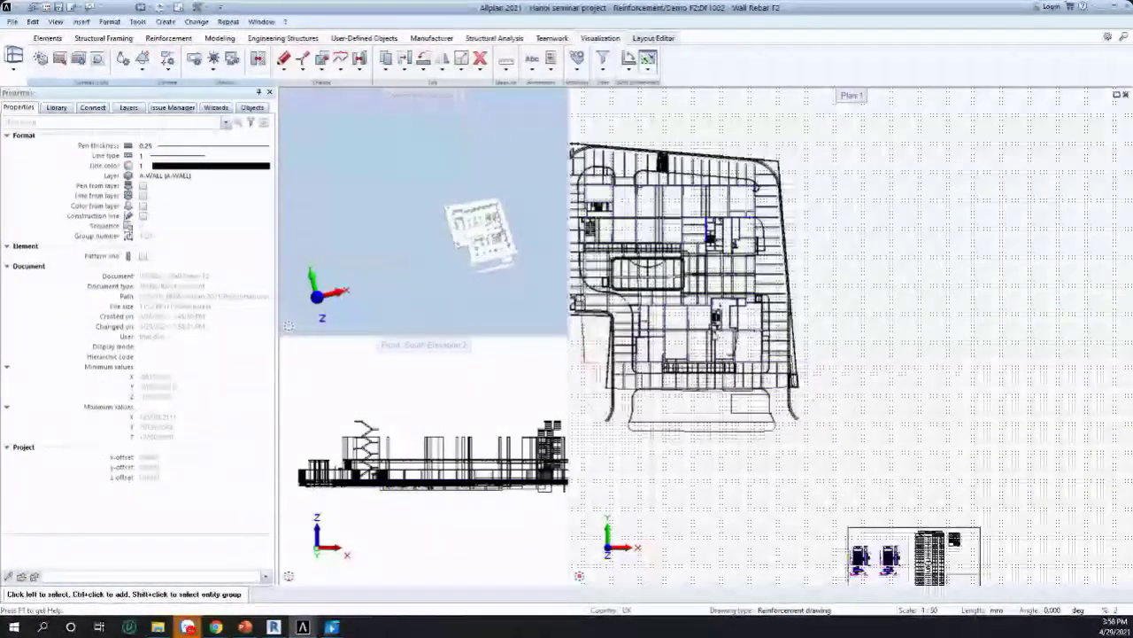
{"action": "left_click", "coordinate": [91, 108]}
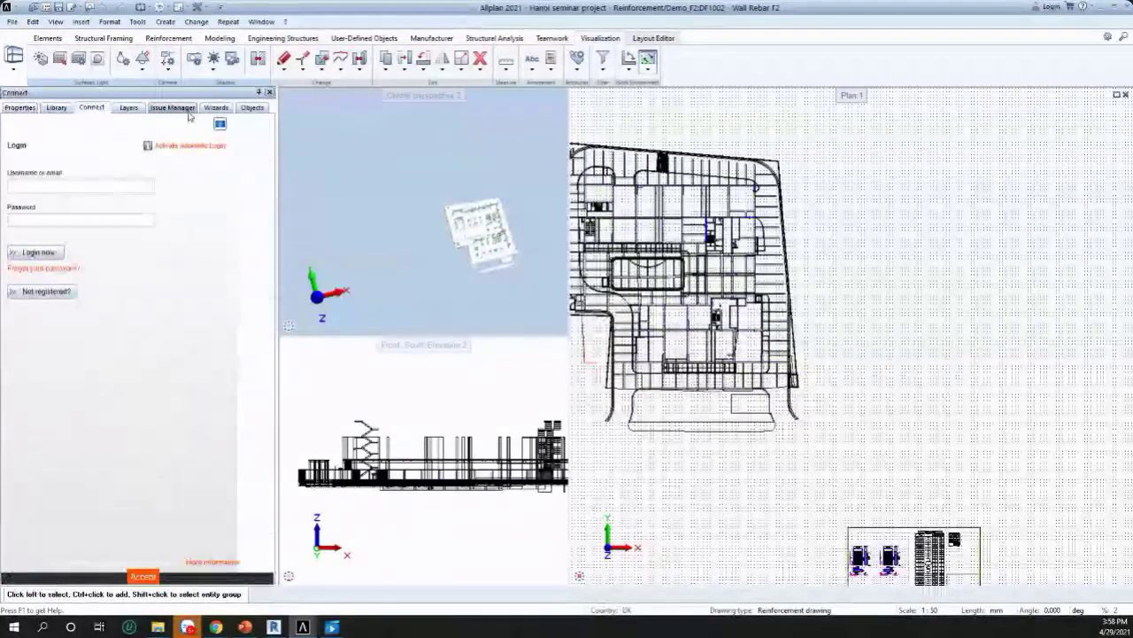
{"action": "left_click", "coordinate": [248, 109]}
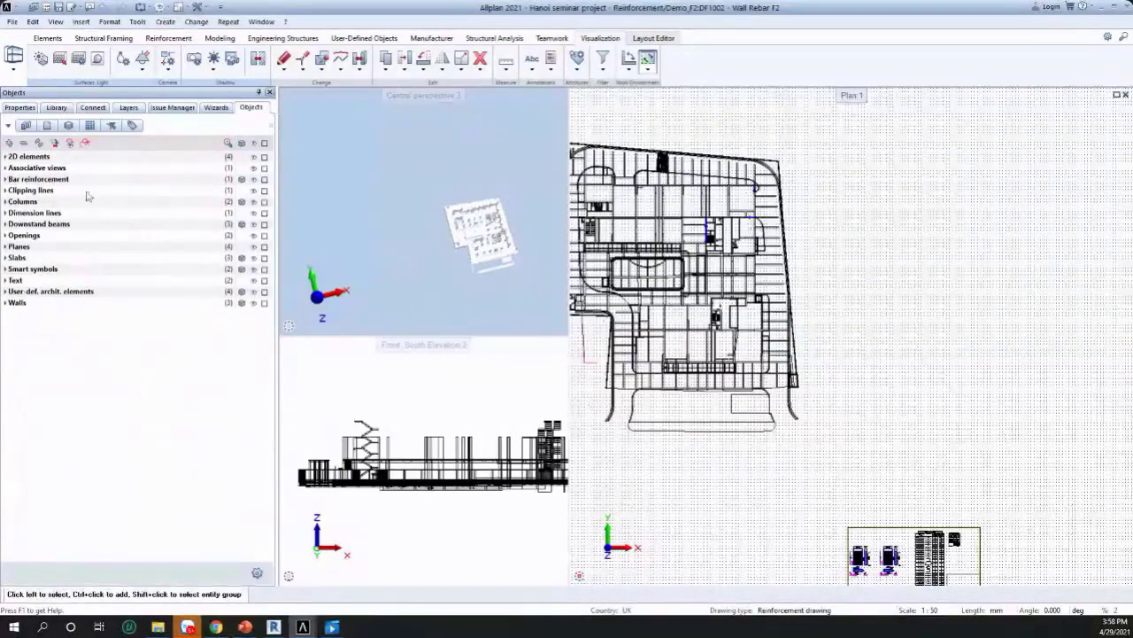
{"action": "left_click", "coordinate": [253, 143]}
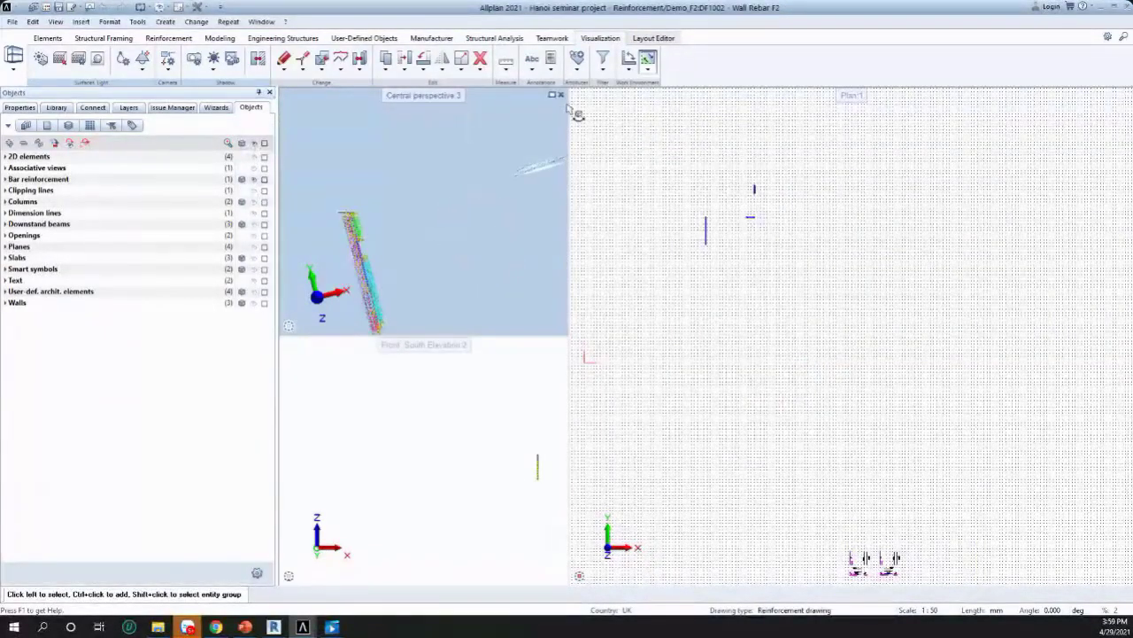
Step: Maximize the Central perspective view and examine the wall reinforcement around the openings
{"action": "left_click", "coordinate": [552, 95]}
{"action": "middle_click_drag", "start_coordinate": [572, 203], "coordinate": [414, 599], "text": "shift"}
{"action": "middle_click_drag", "start_coordinate": [585, 452], "coordinate": [4, 391]}
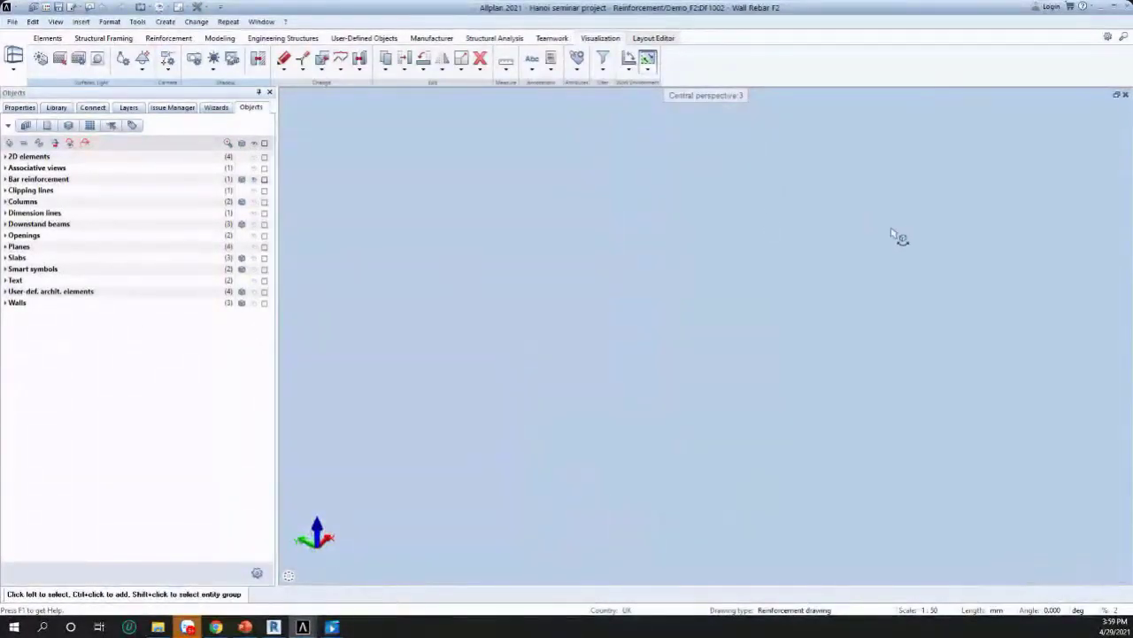
{"action": "scroll", "coordinate": [644, 390], "scroll_direction": "down", "scroll_amount": 5}
{"action": "middle_click_drag", "start_coordinate": [672, 473], "coordinate": [596, 355]}
{"action": "scroll", "coordinate": [596, 356], "scroll_direction": "up", "scroll_amount": 8}
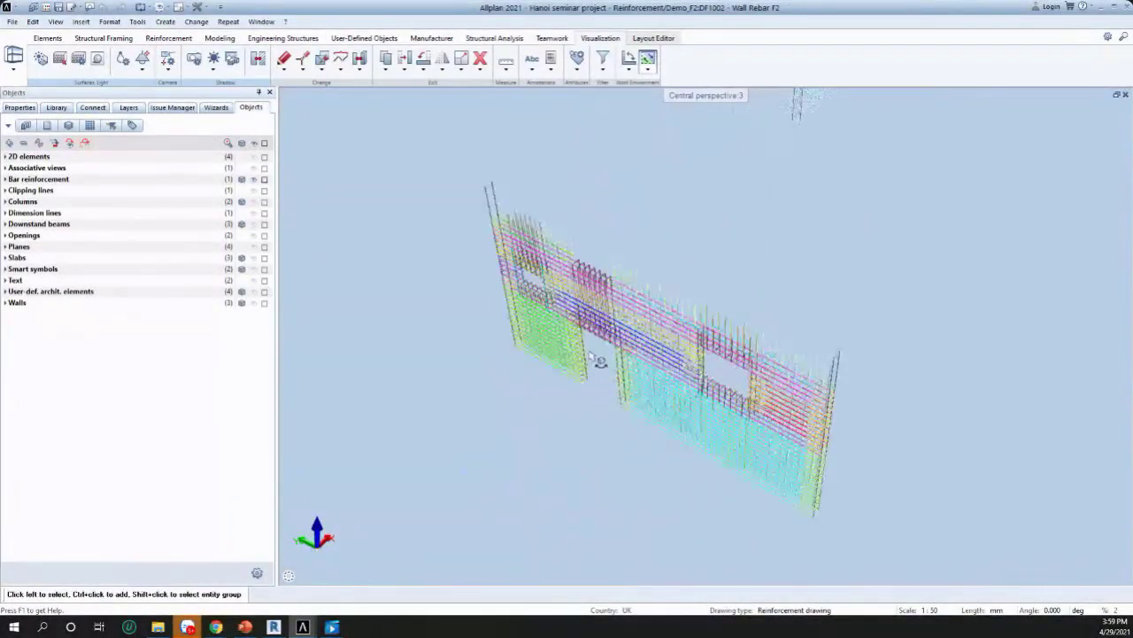
{"action": "scroll", "coordinate": [506, 290], "scroll_direction": "up", "scroll_amount": 2}
{"action": "scroll", "coordinate": [506, 290], "scroll_direction": "down", "scroll_amount": 2}
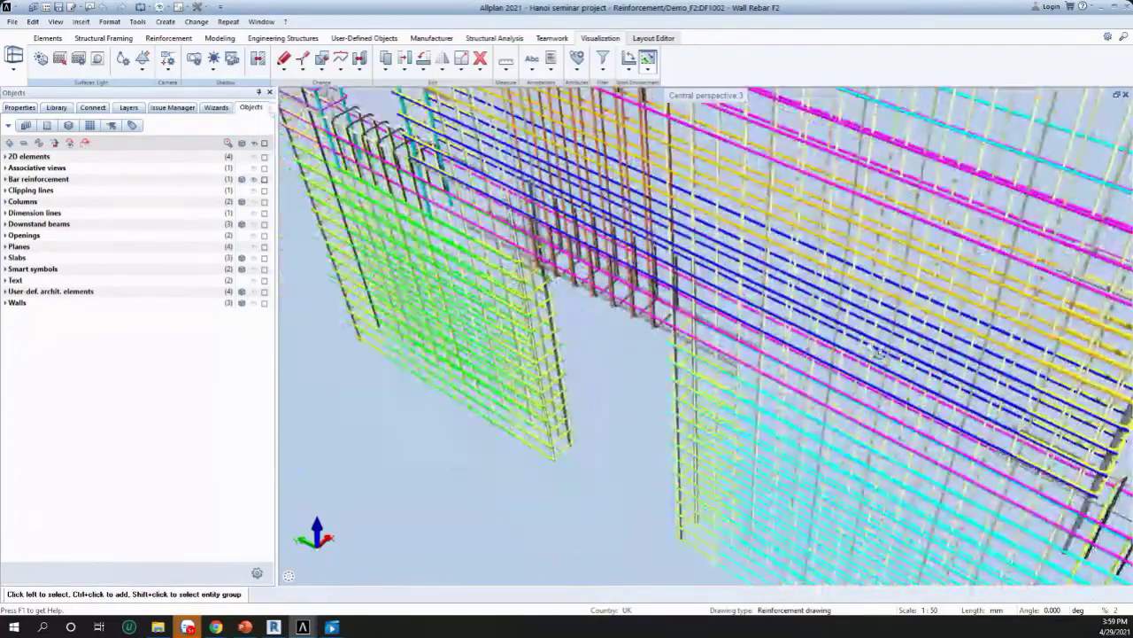
{"action": "scroll", "coordinate": [620, 327], "scroll_direction": "up", "scroll_amount": 4}
{"action": "scroll", "coordinate": [629, 325], "scroll_direction": "down", "scroll_amount": 5}
{"action": "scroll", "coordinate": [636, 325], "scroll_direction": "up", "scroll_amount": 2}
{"action": "scroll", "coordinate": [635, 326], "scroll_direction": "up", "scroll_amount": 2}
{"action": "scroll", "coordinate": [636, 326], "scroll_direction": "down", "scroll_amount": 6}
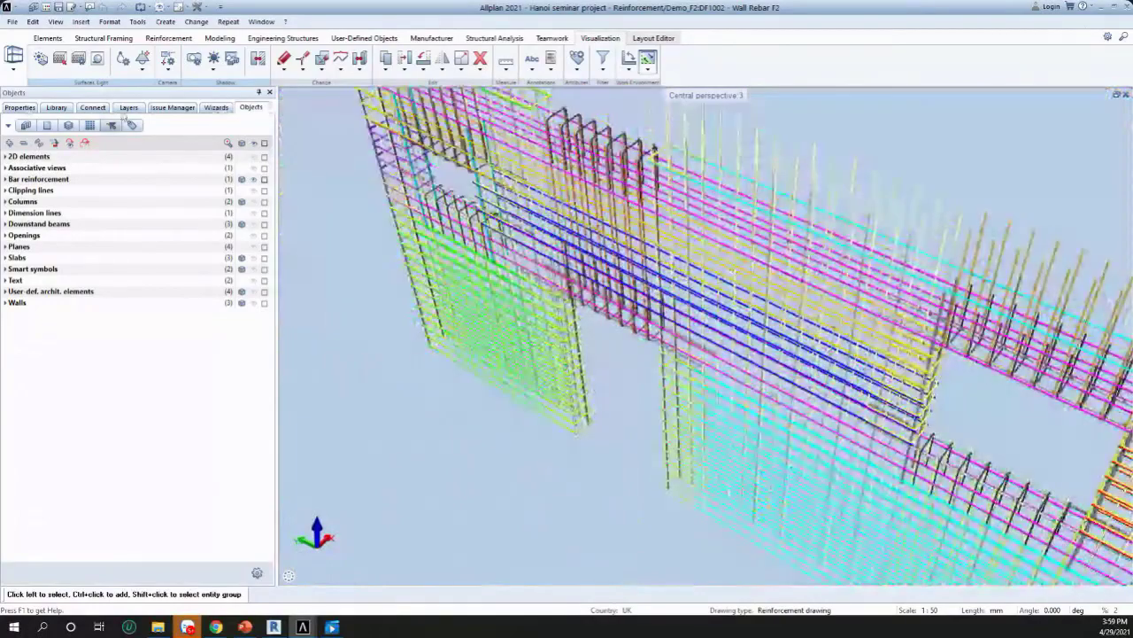
{"action": "scroll", "coordinate": [452, 279], "scroll_direction": "down", "scroll_amount": 3}
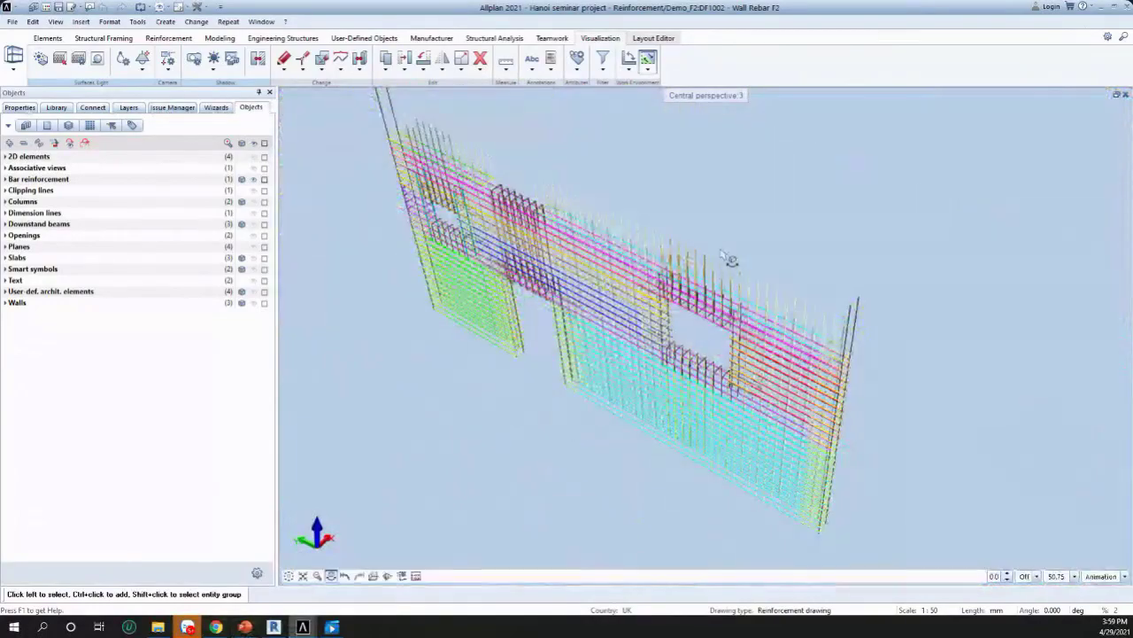
{"action": "scroll", "coordinate": [712, 236], "scroll_direction": "down", "scroll_amount": 4}
{"action": "scroll", "coordinate": [712, 237], "scroll_direction": "down", "scroll_amount": 3}
{"action": "scroll", "coordinate": [746, 198], "scroll_direction": "down", "scroll_amount": 2}
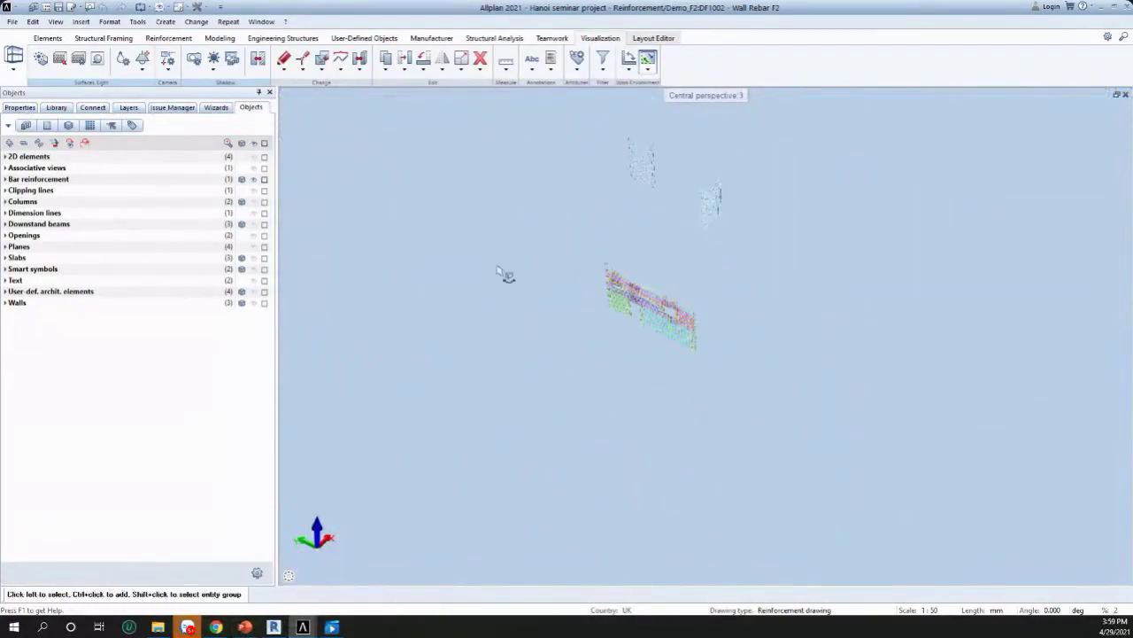
Step: Switch back to the Bimplus portal and open rebarmodel_IFC in the 3D viewer
{"action": "mouse_move", "coordinate": [216, 627]}
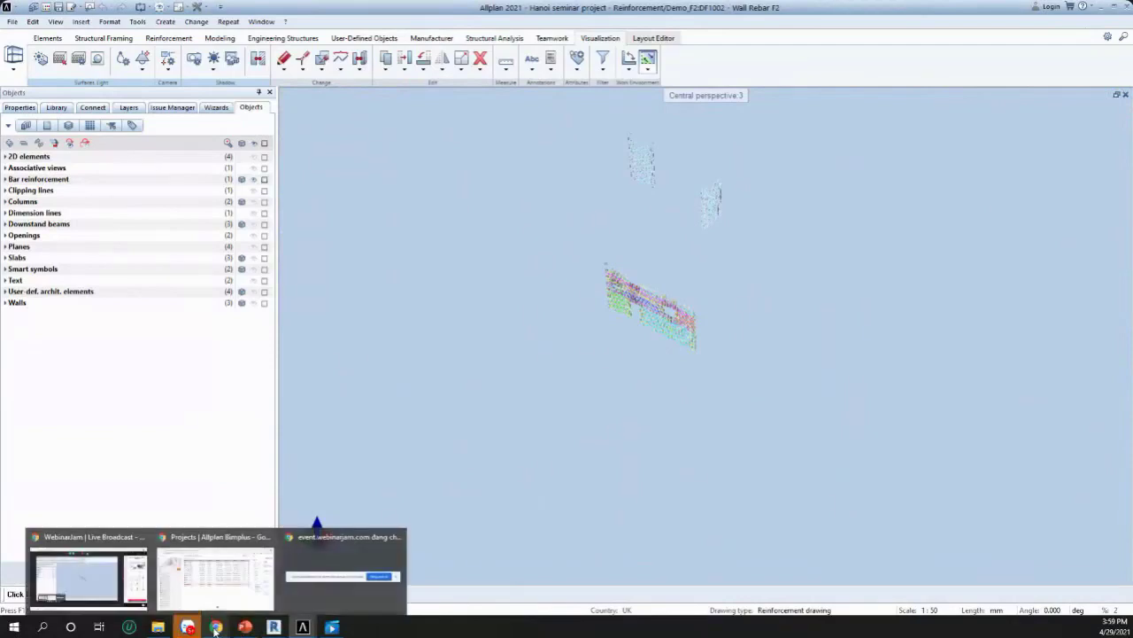
{"action": "left_click", "coordinate": [112, 574]}
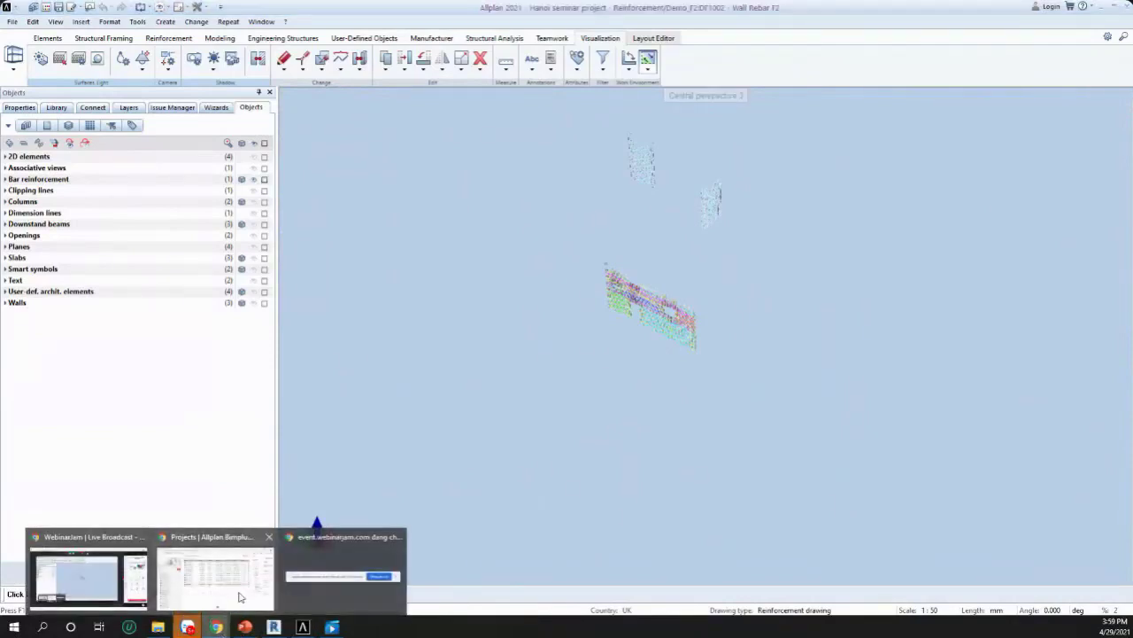
{"action": "left_click", "coordinate": [217, 567]}
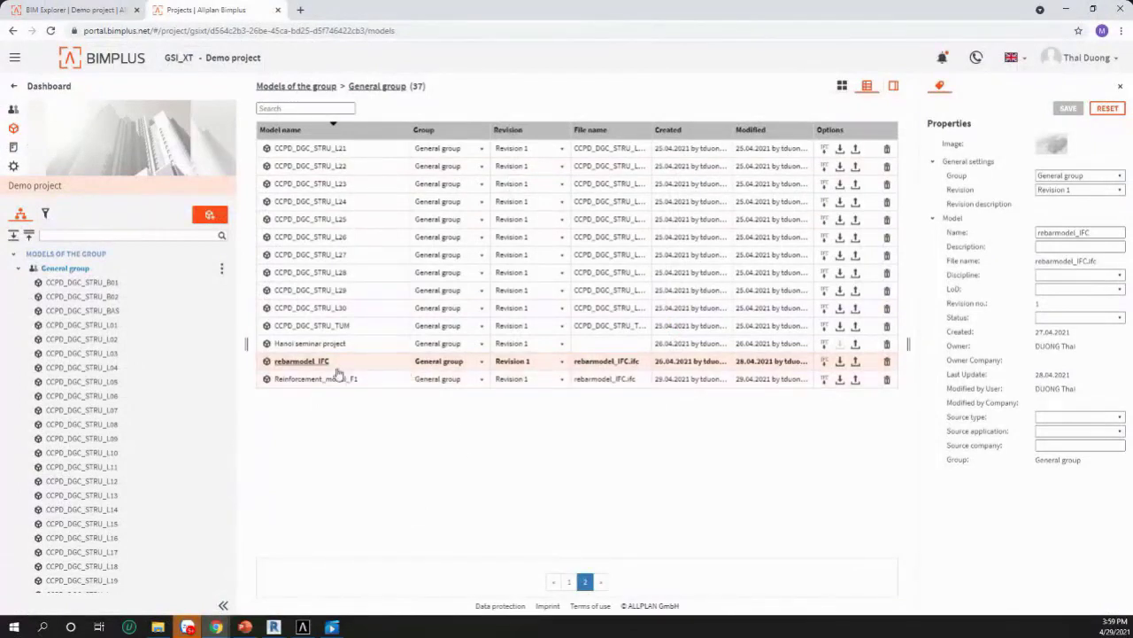
{"action": "left_click", "coordinate": [301, 363]}
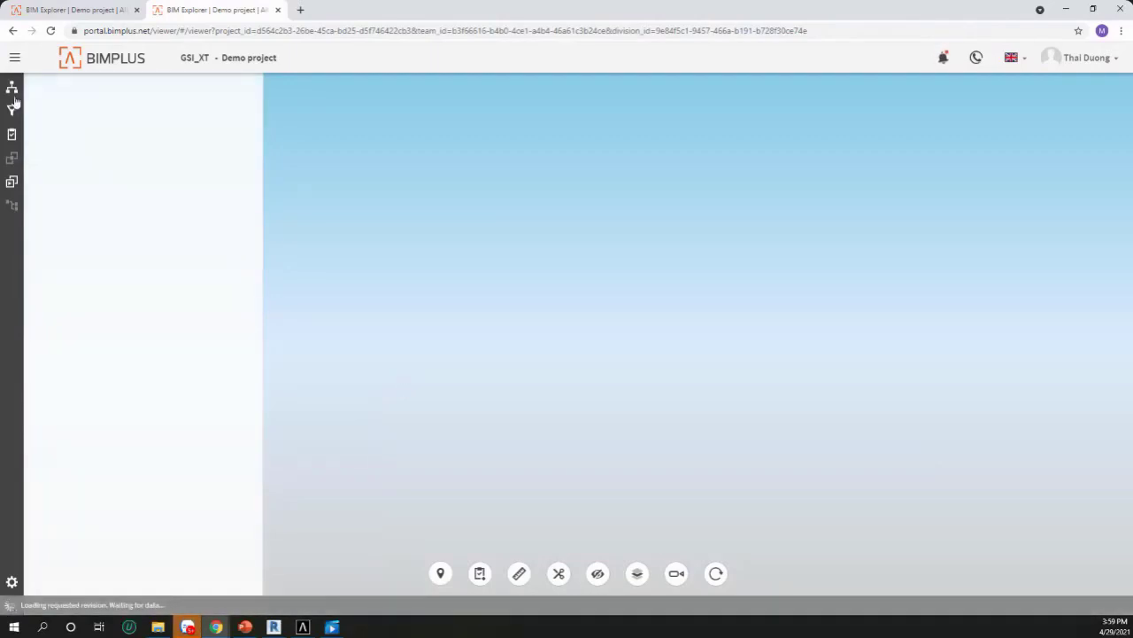
Step: Hide Reinforcement_model_F1 in the project navigation so that only rebarmodel_IFC is displayed
{"action": "scroll", "coordinate": [246, 249], "scroll_direction": "down", "scroll_amount": 6}
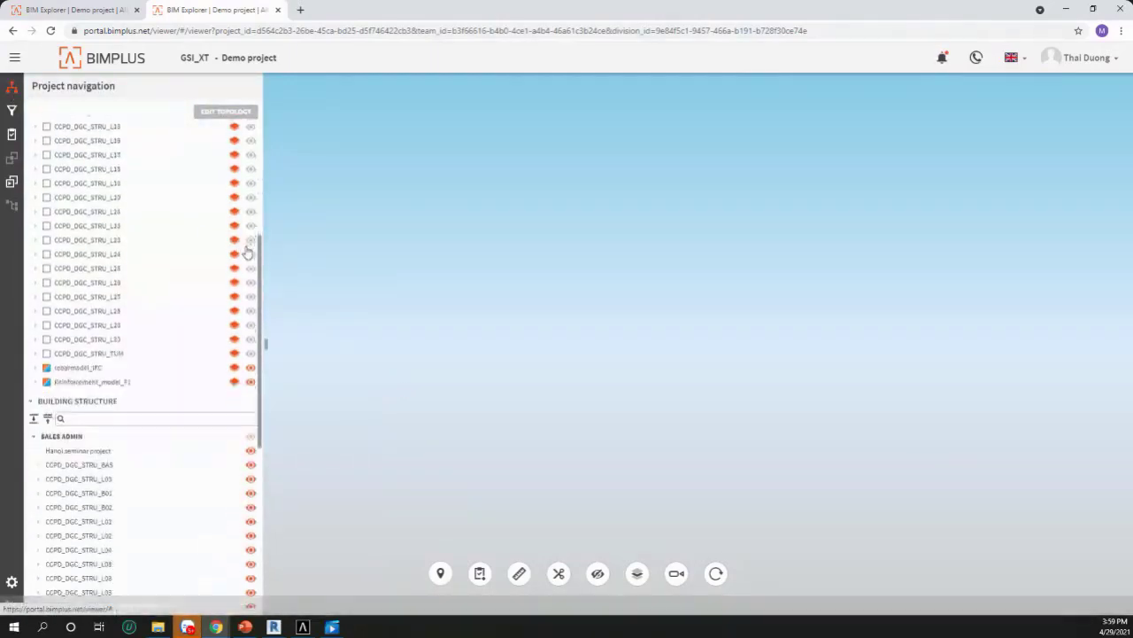
{"action": "scroll", "coordinate": [255, 254], "scroll_direction": "up", "scroll_amount": 3}
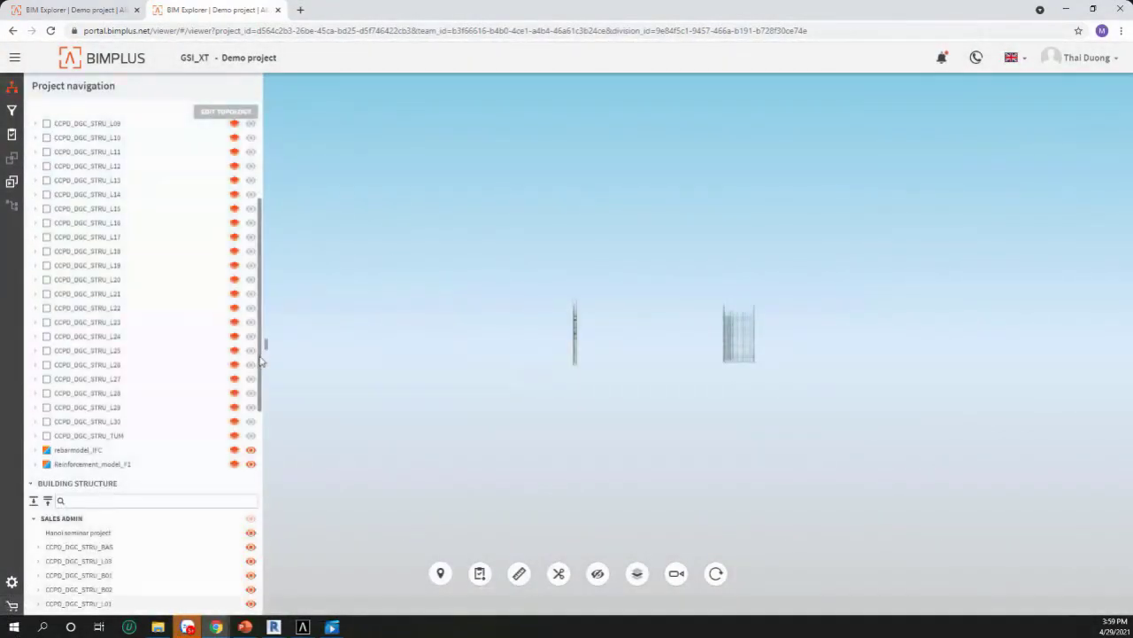
{"action": "left_click_drag", "start_coordinate": [261, 362], "coordinate": [265, 254]}
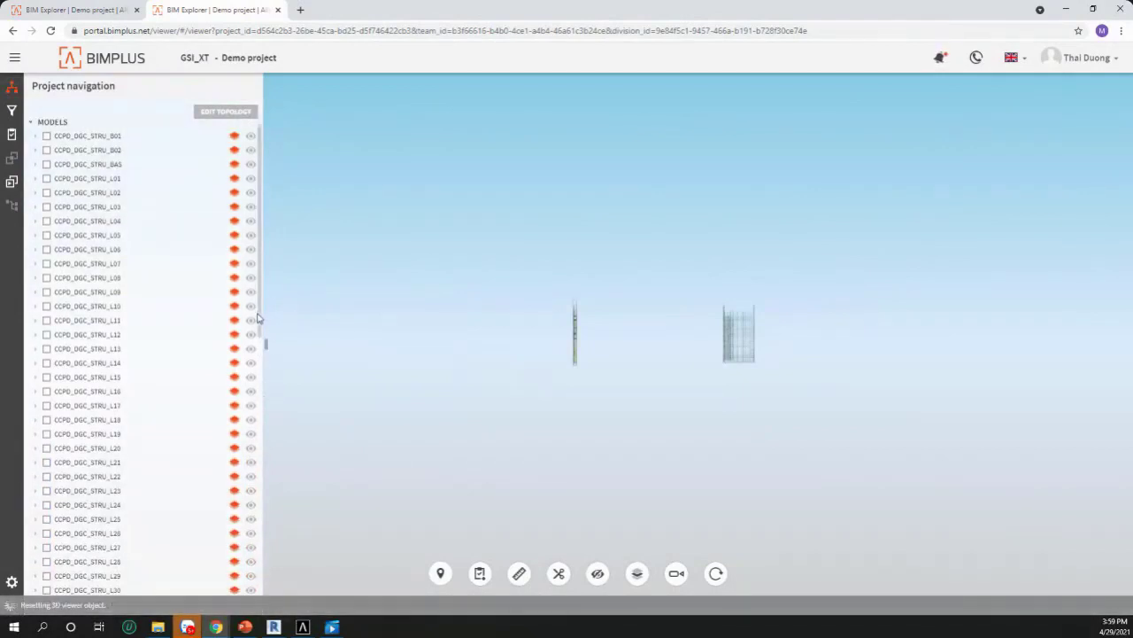
{"action": "scroll", "coordinate": [261, 406], "scroll_direction": "down", "scroll_amount": 5}
{"action": "scroll", "coordinate": [194, 404], "scroll_direction": "down", "scroll_amount": 2}
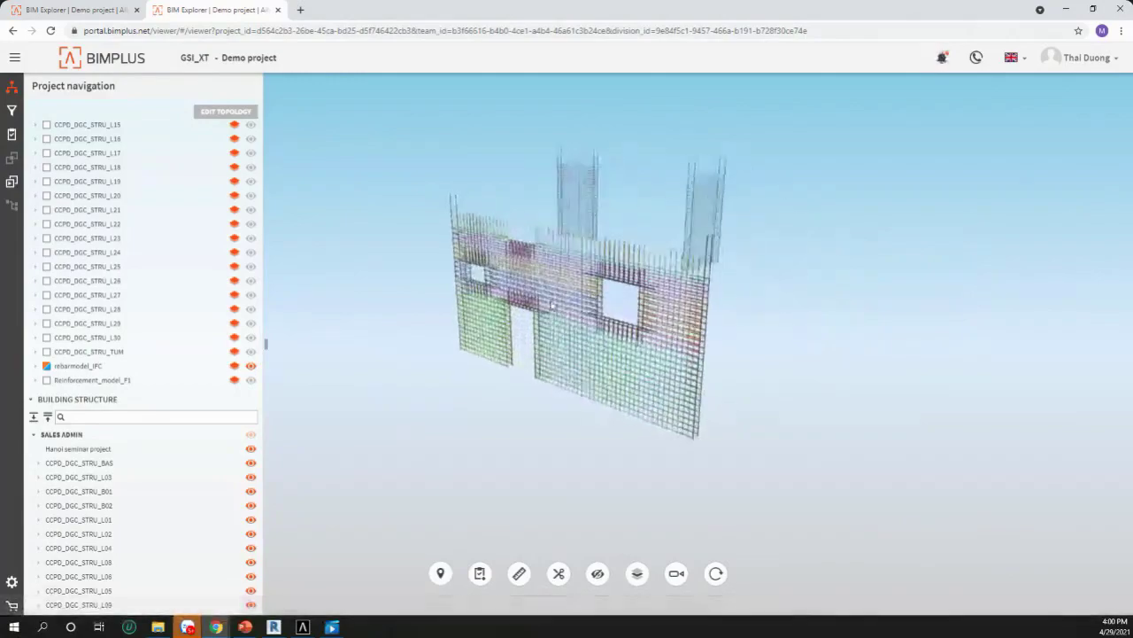
Step: Examine the wall reinforcement around the large window opening, selecting a reinforcing bar and clearing the selection
{"action": "scroll", "coordinate": [557, 310], "scroll_direction": "up", "scroll_amount": 4}
{"action": "scroll", "coordinate": [712, 313], "scroll_direction": "down", "scroll_amount": 3}
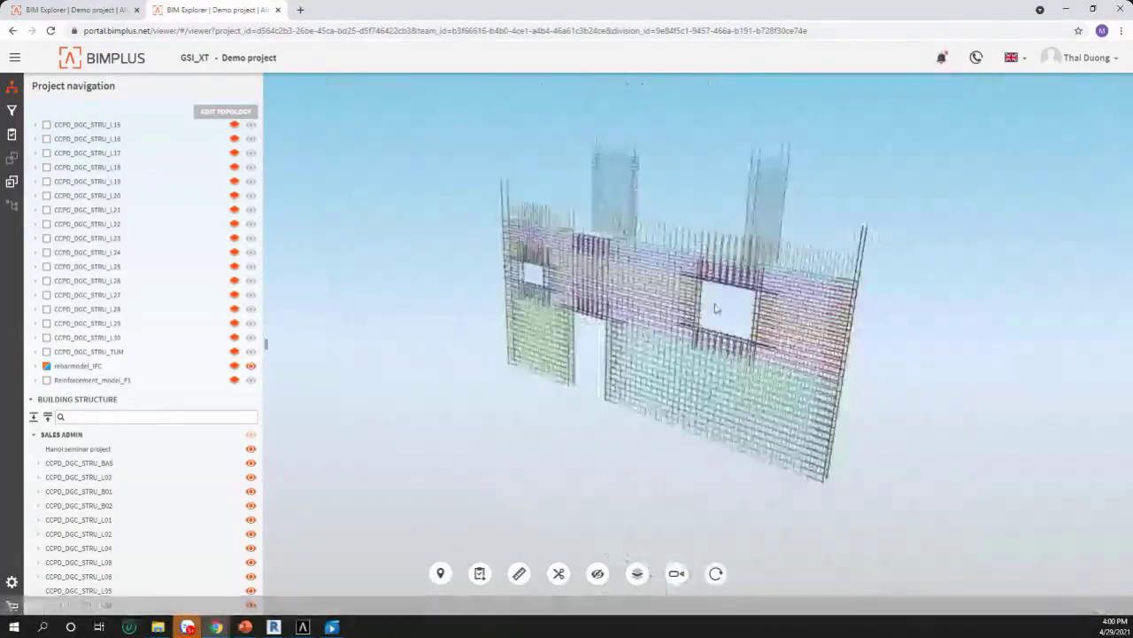
{"action": "left_click", "coordinate": [712, 312]}
{"action": "scroll", "coordinate": [722, 311], "scroll_direction": "up", "scroll_amount": 4}
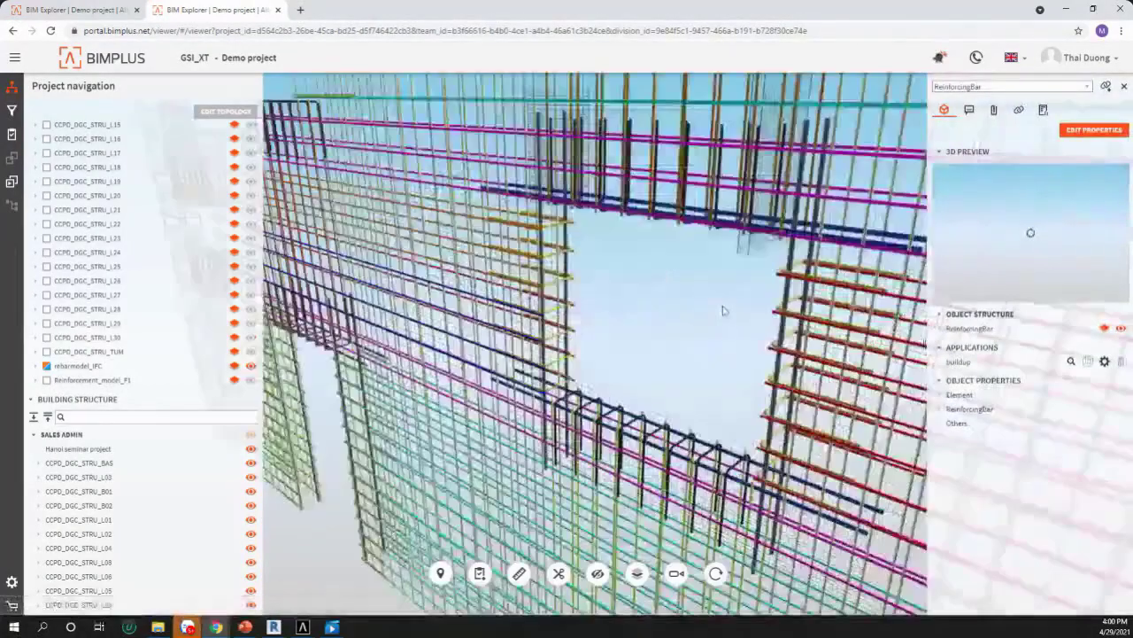
{"action": "left_click", "coordinate": [665, 314]}
{"action": "scroll", "coordinate": [665, 314], "scroll_direction": "down", "scroll_amount": 4}
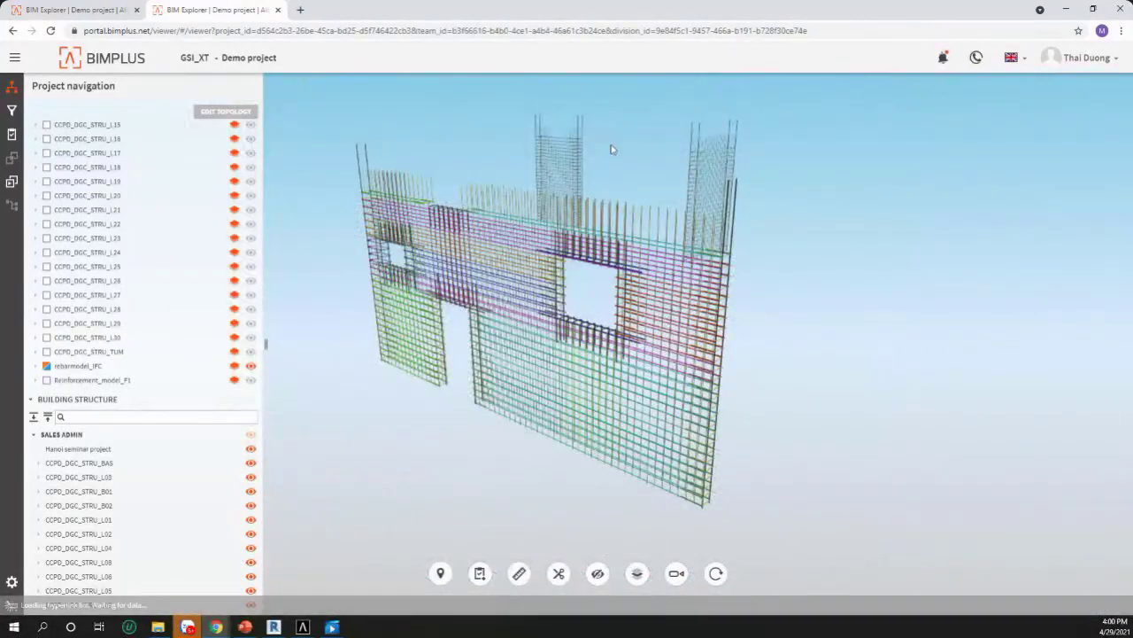
Step: Open the Issue Manager and display the published Rebar issue on the wall reinforcement
{"action": "scroll", "coordinate": [393, 250], "scroll_direction": "up", "scroll_amount": 5}
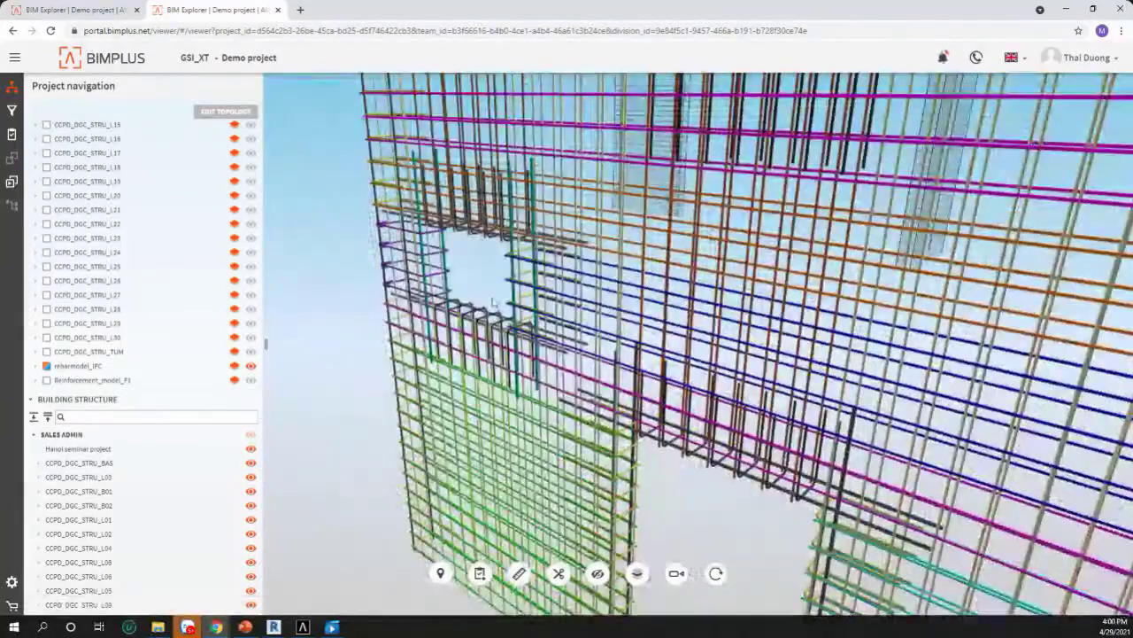
{"action": "scroll", "coordinate": [537, 301], "scroll_direction": "down", "scroll_amount": 3}
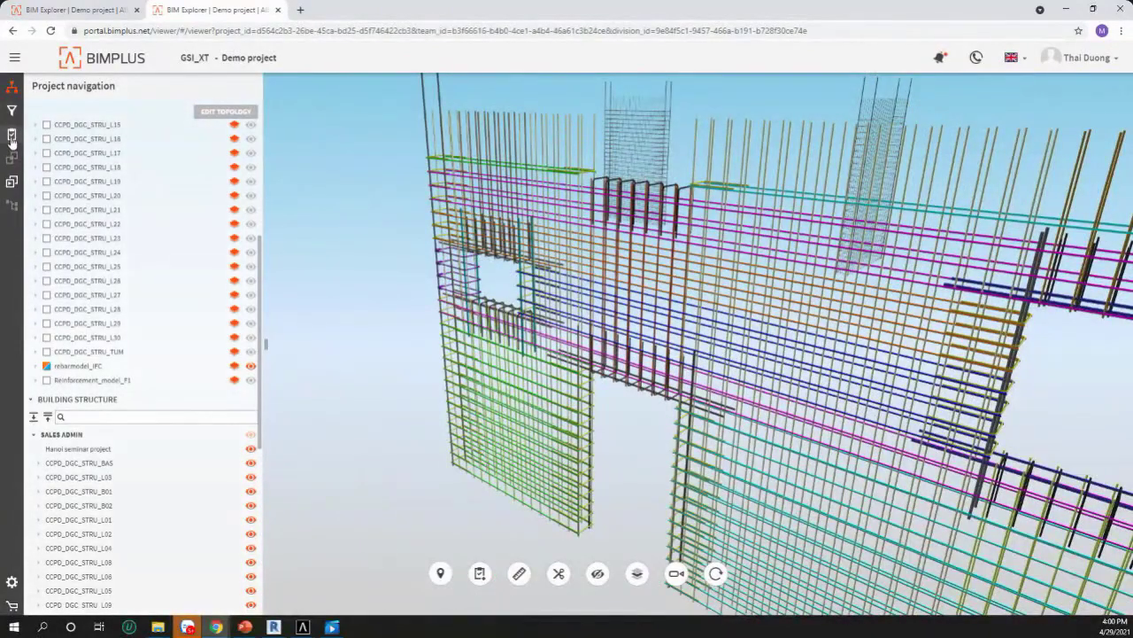
{"action": "left_click", "coordinate": [11, 138]}
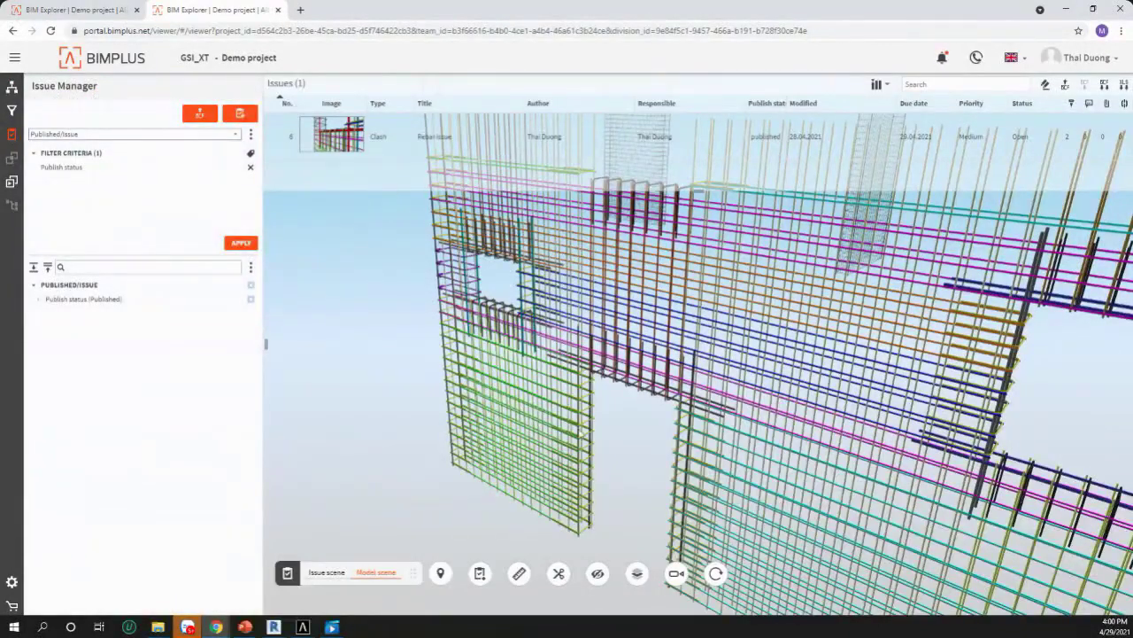
{"action": "left_click", "coordinate": [38, 298]}
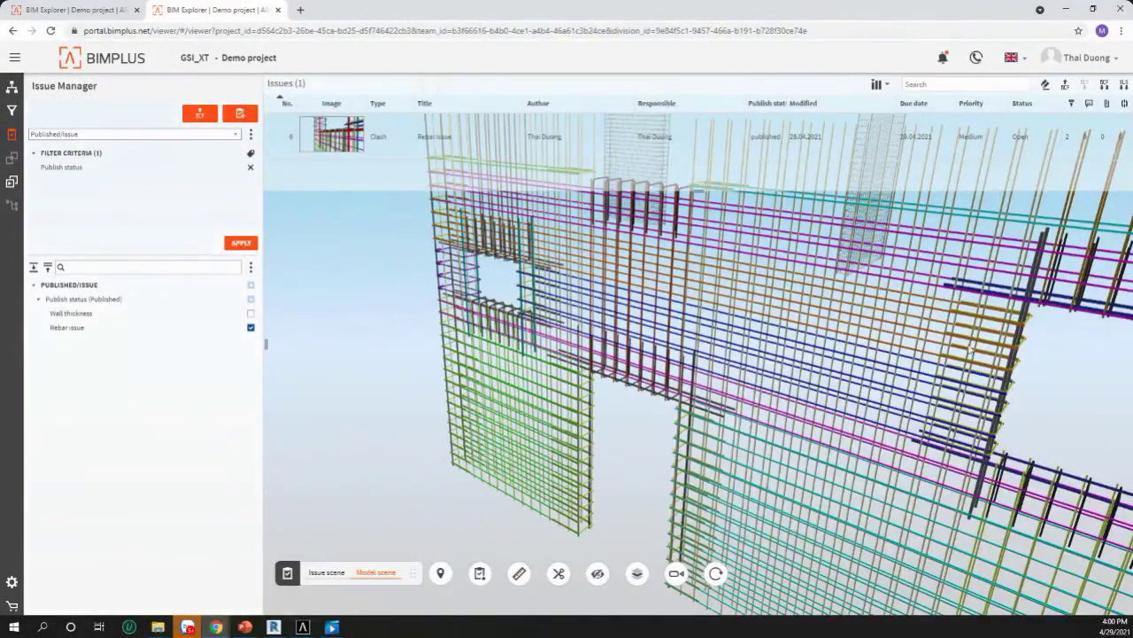
{"action": "left_click", "coordinate": [78, 329]}
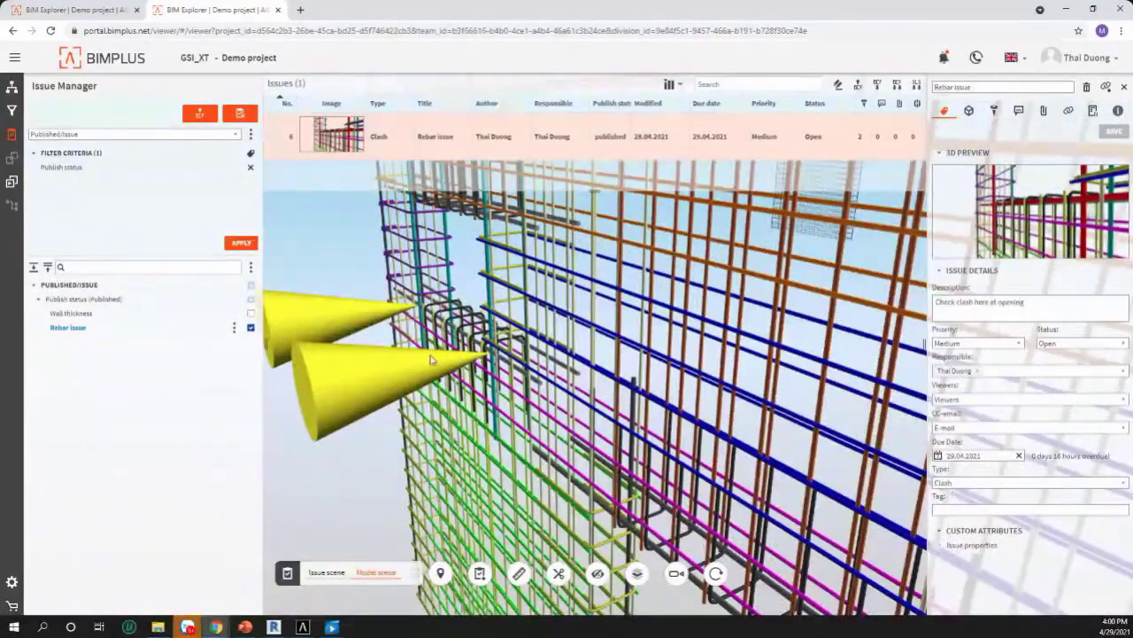
Step: Delete the published Rebar issue and confirm the deletion
{"action": "left_click", "coordinate": [235, 328]}
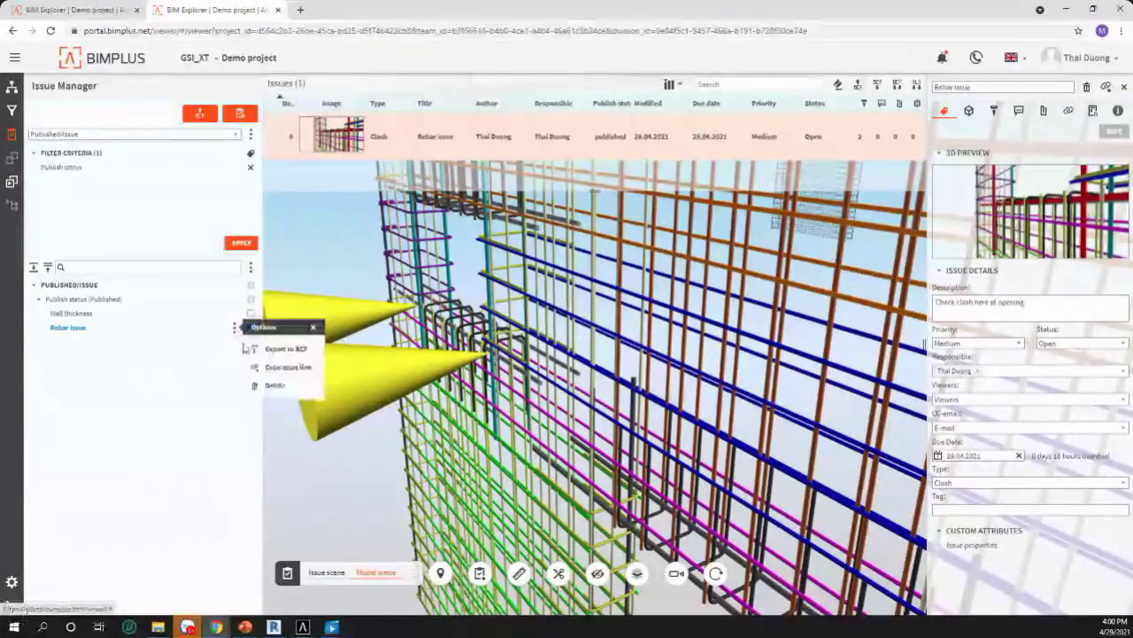
{"action": "left_click", "coordinate": [265, 386]}
{"action": "left_click", "coordinate": [667, 357]}
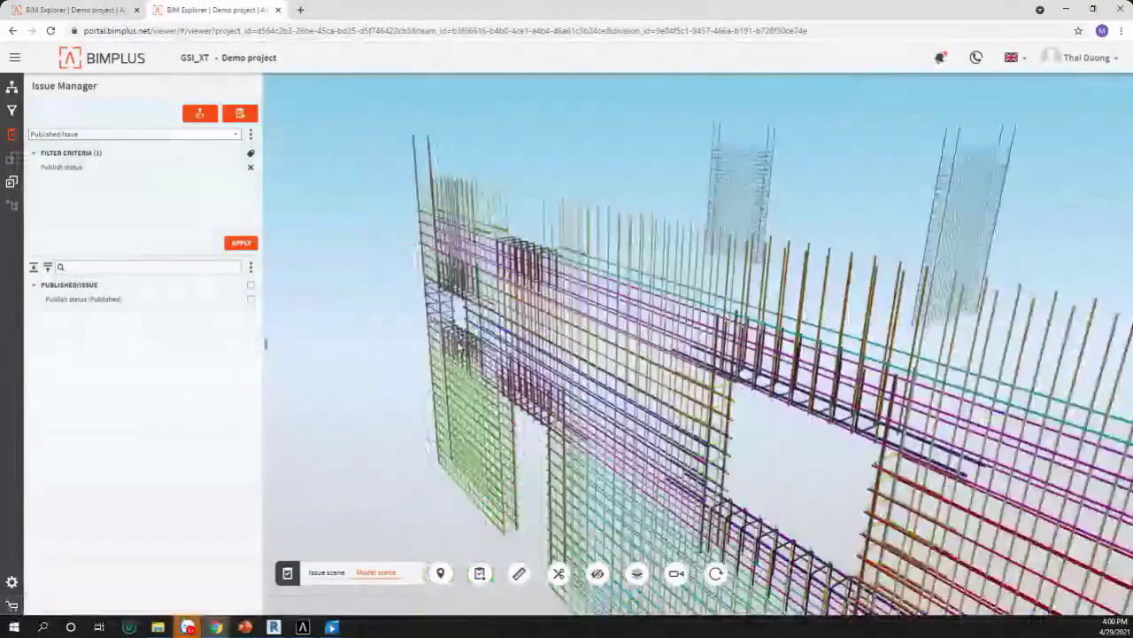
Step: Select the horizontal and vertical reinforcing bars that cross at the lower right corner of the small window opening
{"action": "left_click_drag", "start_coordinate": [460, 348], "coordinate": [482, 347]}
{"action": "scroll", "coordinate": [477, 354], "scroll_direction": "up", "scroll_amount": 8}
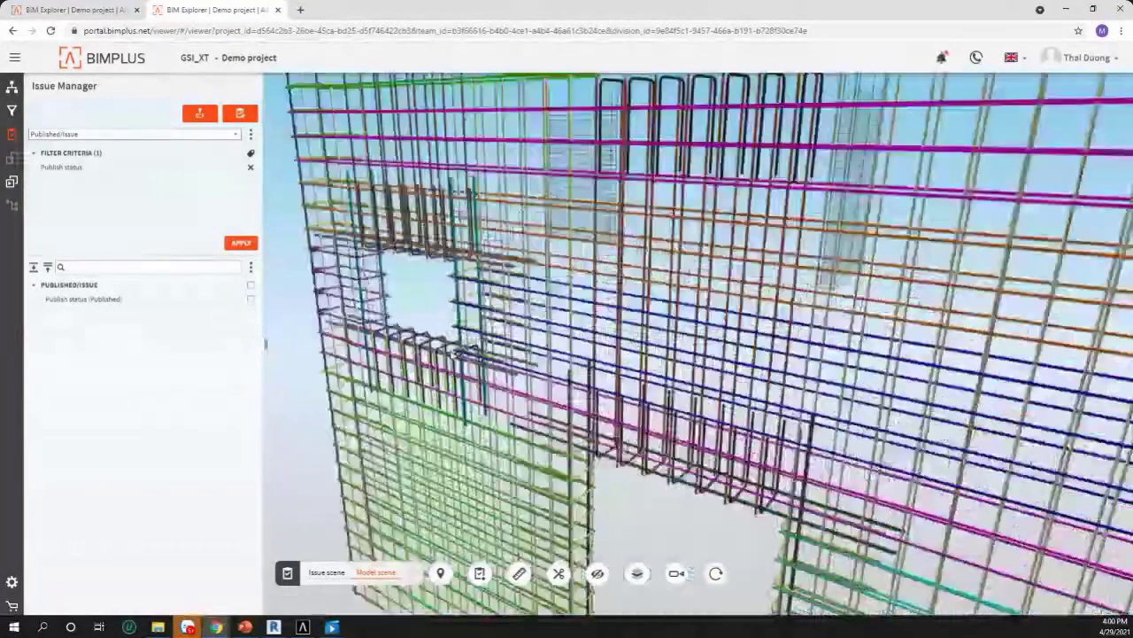
{"action": "scroll", "coordinate": [472, 373], "scroll_direction": "up", "scroll_amount": 3}
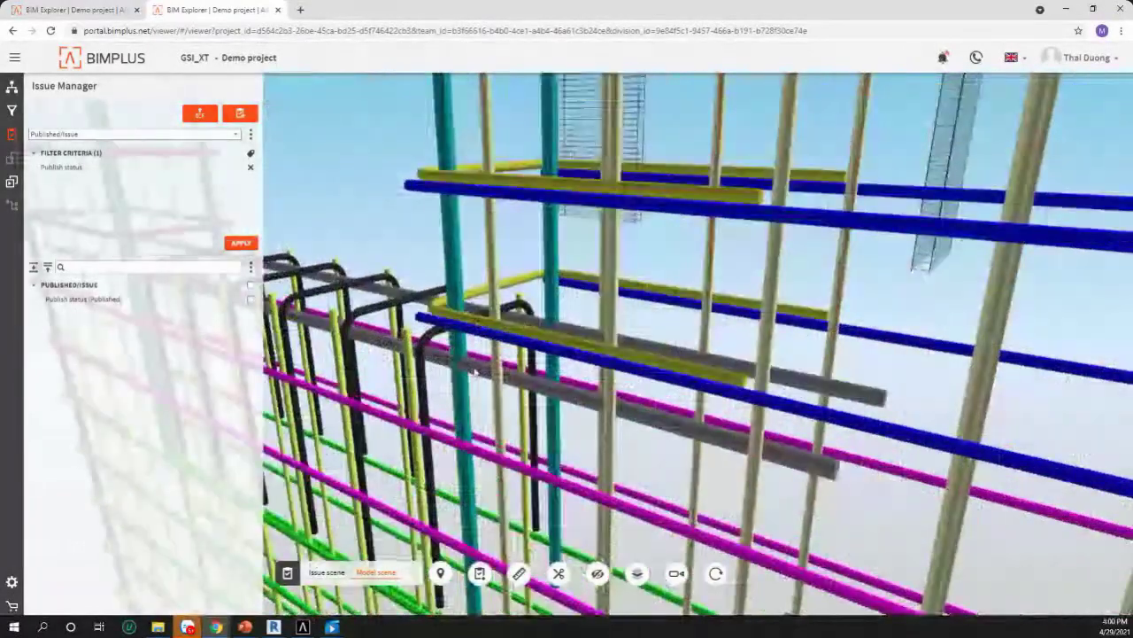
{"action": "left_click", "coordinate": [459, 352]}
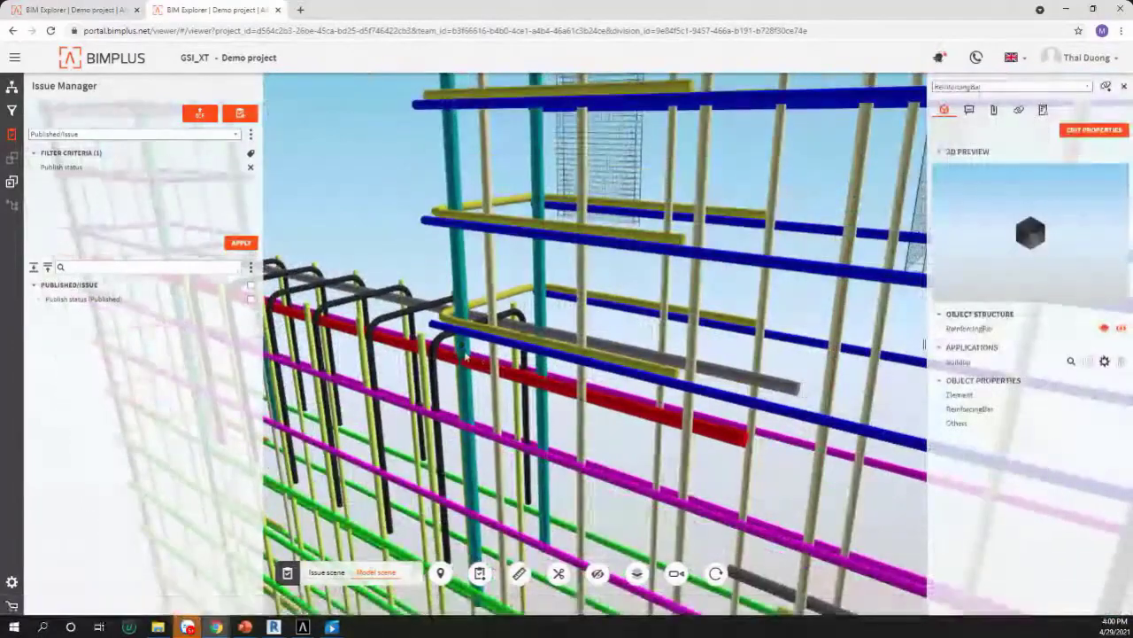
{"action": "left_click", "coordinate": [466, 357]}
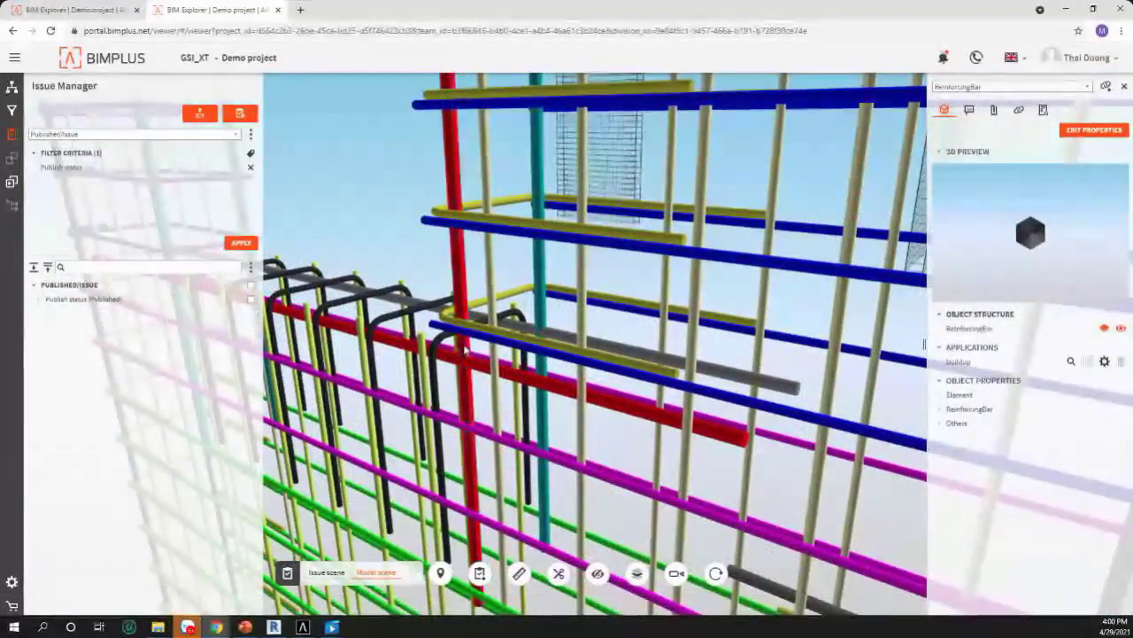
Step: Add the vertical bar at the opening's other side and the horizontal bar above it to the selection, and create an issue from them
{"action": "scroll", "coordinate": [613, 372], "scroll_direction": "down", "scroll_amount": 5}
{"action": "scroll", "coordinate": [613, 372], "scroll_direction": "down", "scroll_amount": 2}
{"action": "scroll", "coordinate": [389, 326], "scroll_direction": "up", "scroll_amount": 5}
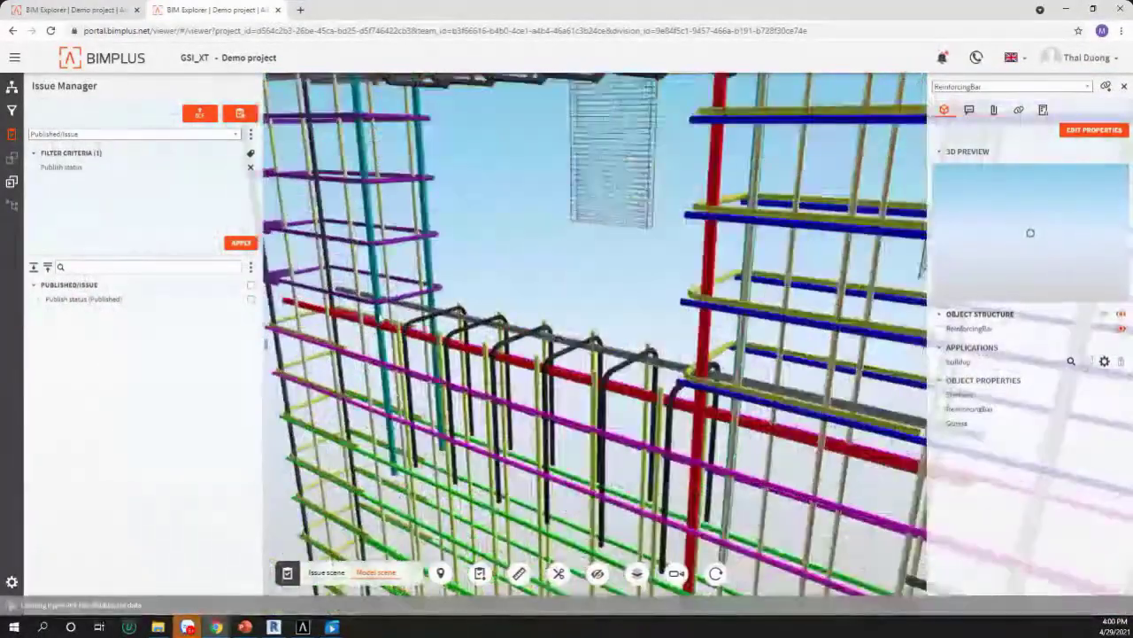
{"action": "left_click", "coordinate": [383, 323]}
{"action": "scroll", "coordinate": [382, 324], "scroll_direction": "down", "scroll_amount": 4}
{"action": "scroll", "coordinate": [354, 227], "scroll_direction": "up", "scroll_amount": 5}
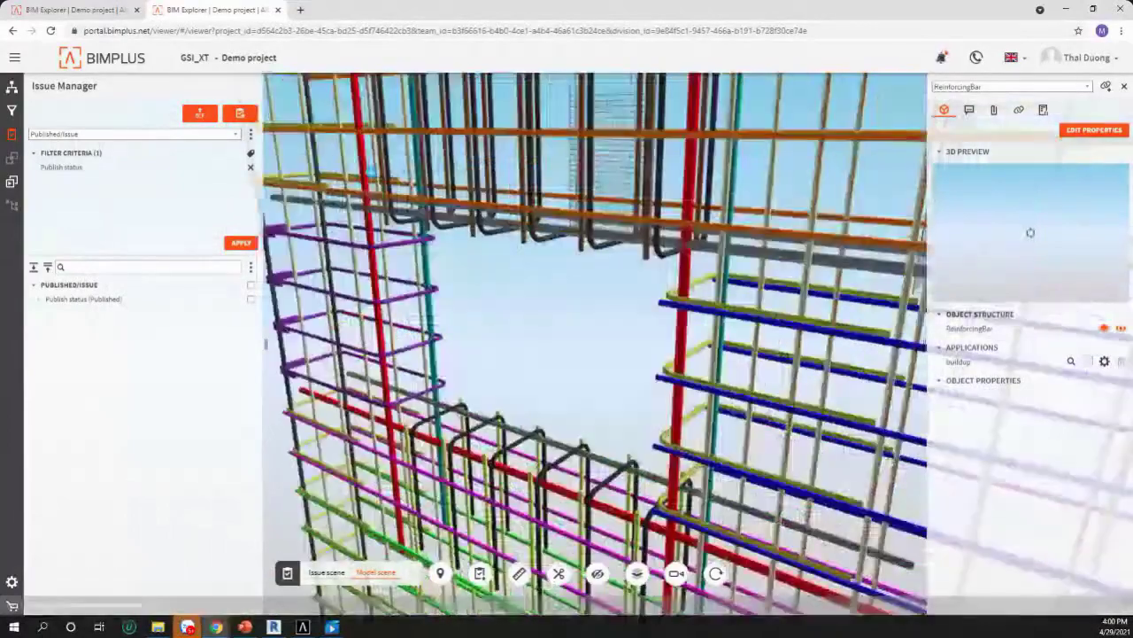
{"action": "scroll", "coordinate": [361, 226], "scroll_direction": "down", "scroll_amount": 6}
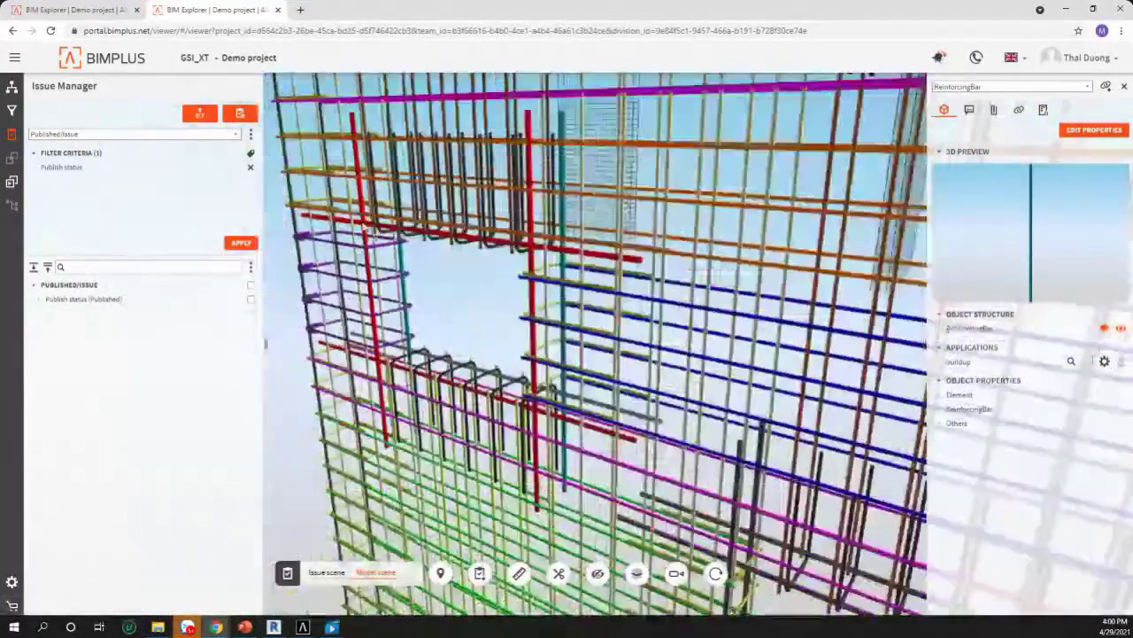
{"action": "scroll", "coordinate": [496, 246], "scroll_direction": "up", "scroll_amount": 4}
{"action": "left_click", "coordinate": [496, 246]}
{"action": "scroll", "coordinate": [496, 247], "scroll_direction": "down", "scroll_amount": 2}
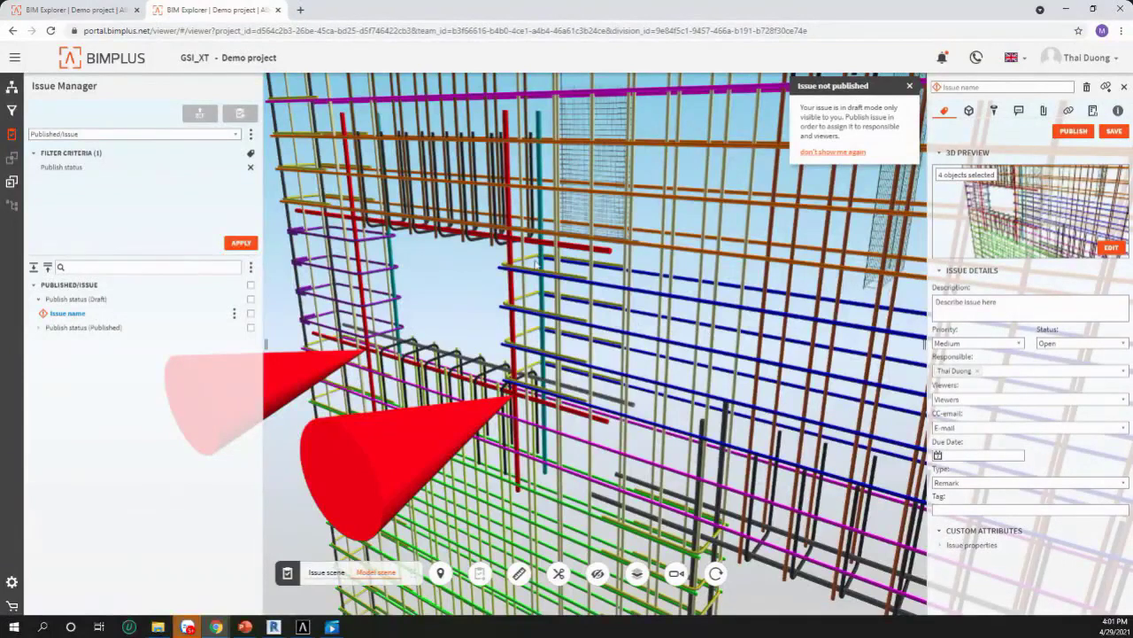
Step: Name the new issue "Rebar clash in opening"
{"action": "left_click", "coordinate": [996, 90]}
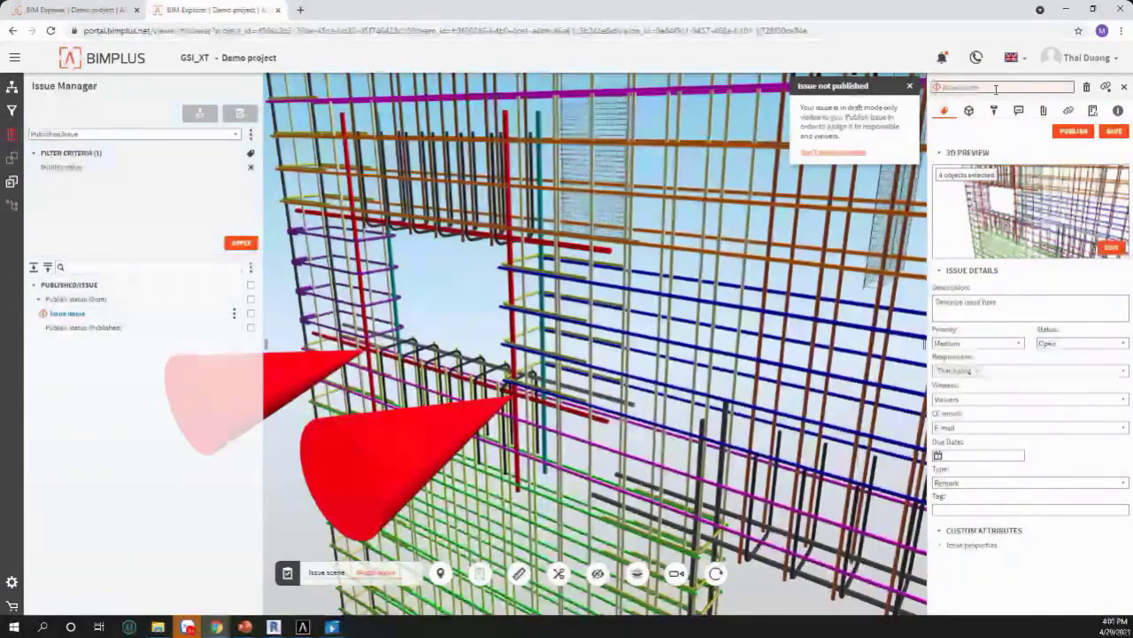
{"action": "type", "text": "Check"}
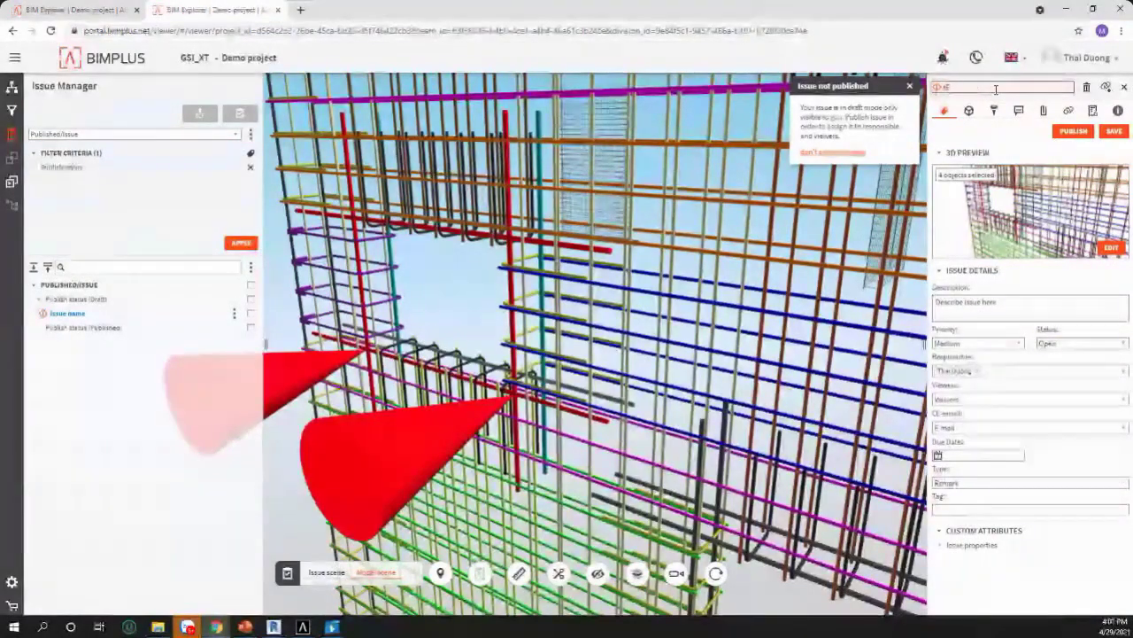
{"action": "type", "text": " CLASH"}
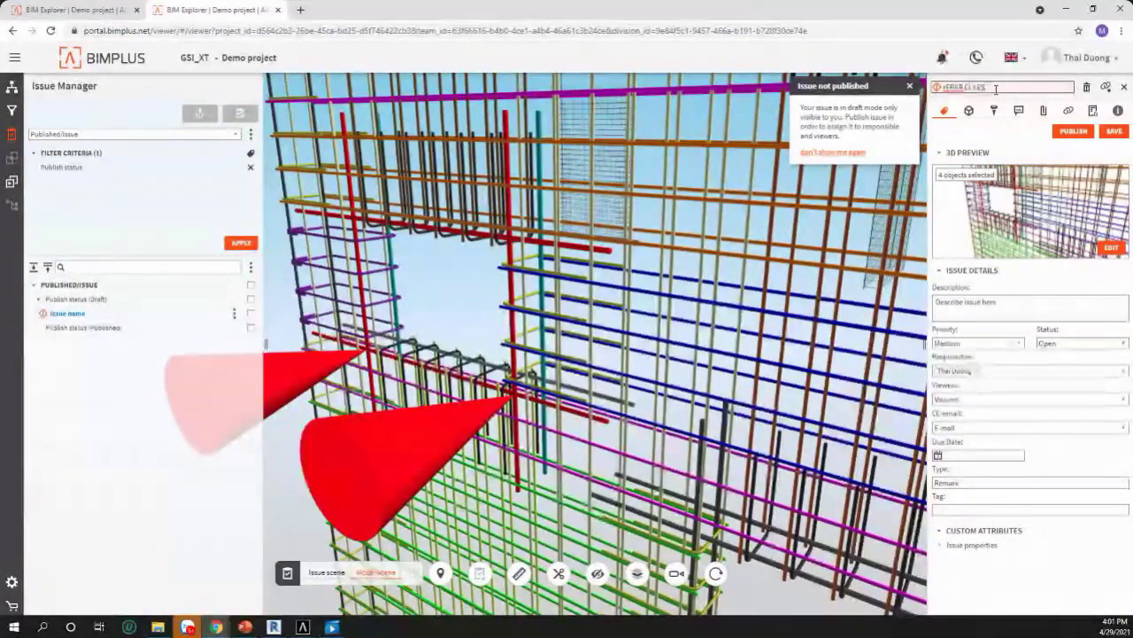
{"action": "key", "text": "BackSpace"}
{"action": "key", "text": "BackSpace"}
{"action": "key", "text": "BackSpace"}
{"action": "key", "text": "BackSpace"}
{"action": "key", "text": "BackSpace"}
{"action": "key", "text": "BackSpace"}
{"action": "key", "text": "BackSpace"}
{"action": "key", "text": "BackSpace"}
{"action": "key", "text": "BackSpace"}
{"action": "key", "text": "BackSpace"}
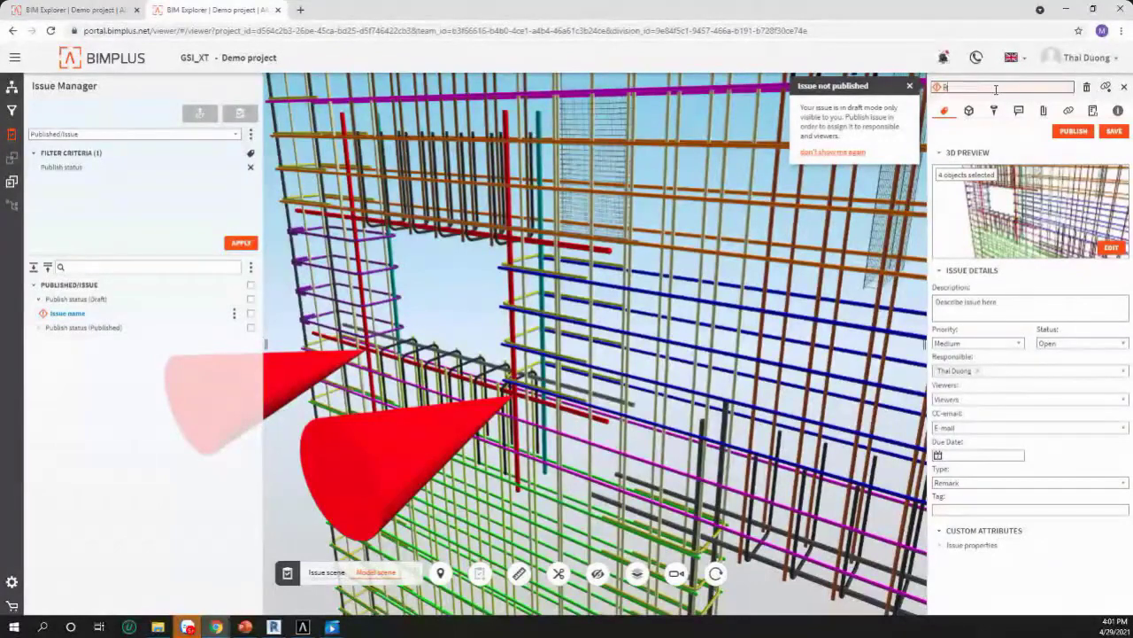
{"action": "type", "text": "ebar clash in p"}
{"action": "left_click_drag", "start_coordinate": [1021, 87], "coordinate": [929, 92]}
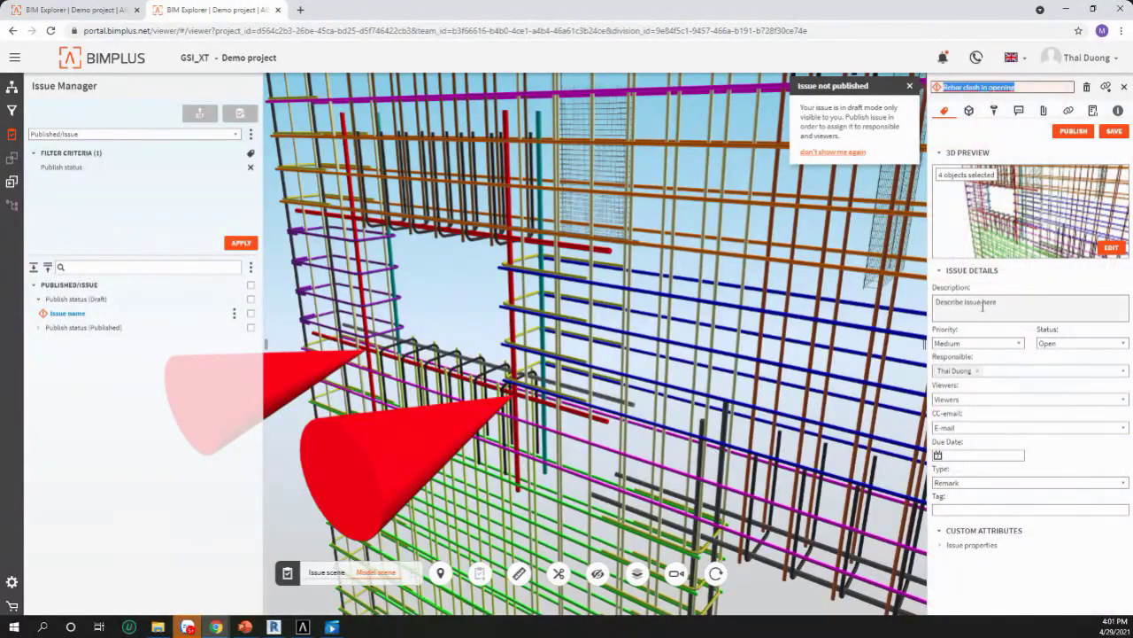
Step: Enter the issue description "Check the collision and fix these rebar" and assign a colleague as viewer
{"action": "left_click", "coordinate": [1018, 304]}
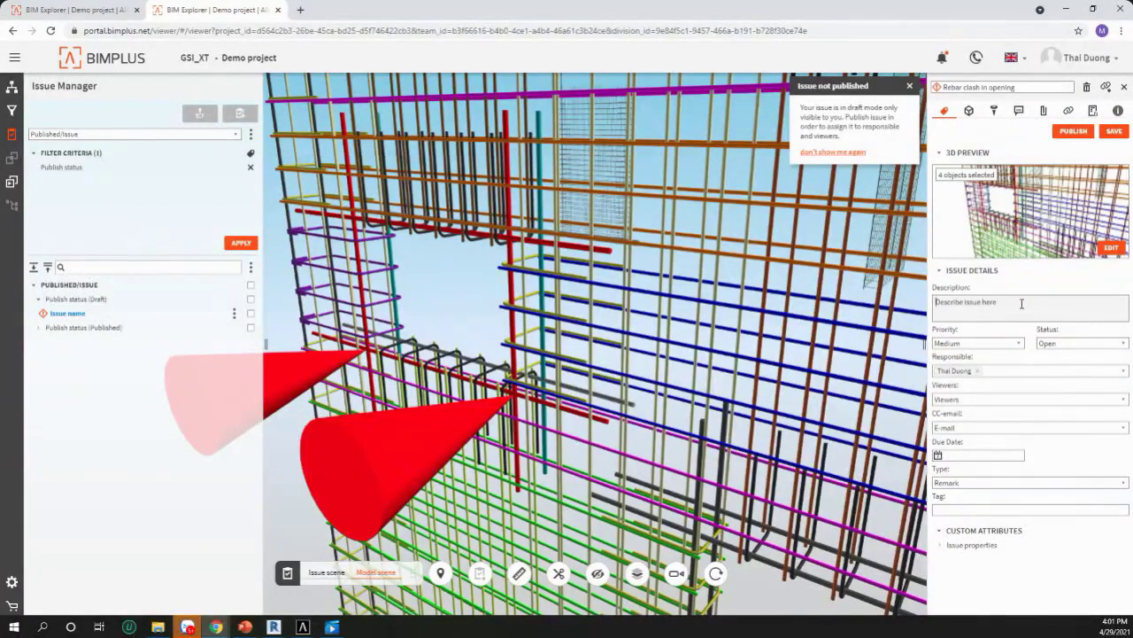
{"action": "type", "text": "Check the collision and fix these rebar"}
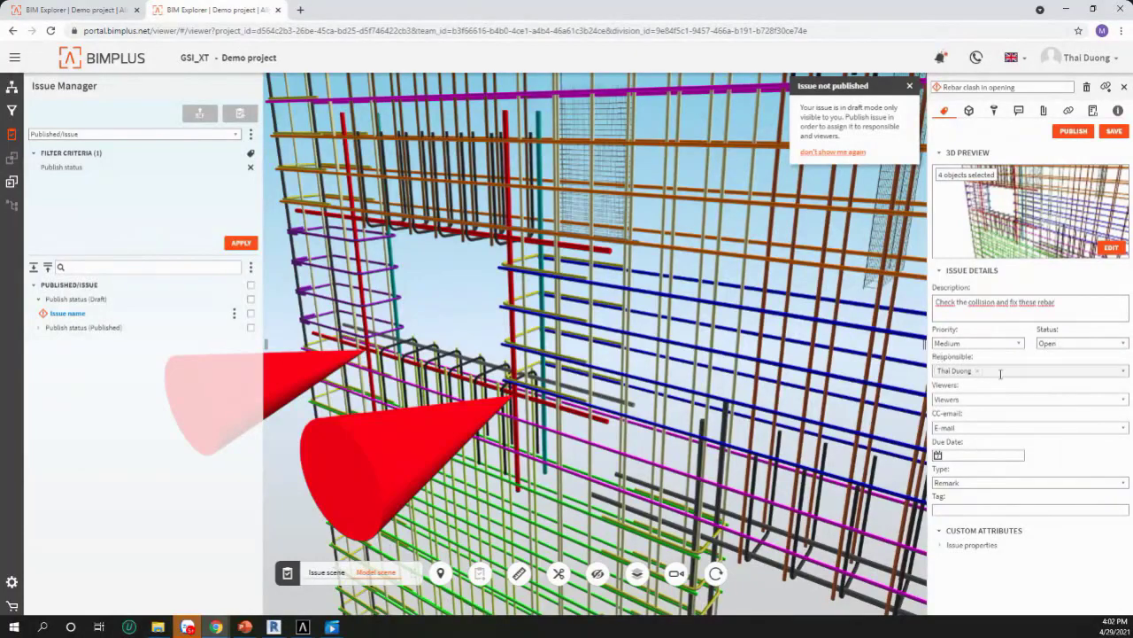
{"action": "left_click", "coordinate": [981, 403]}
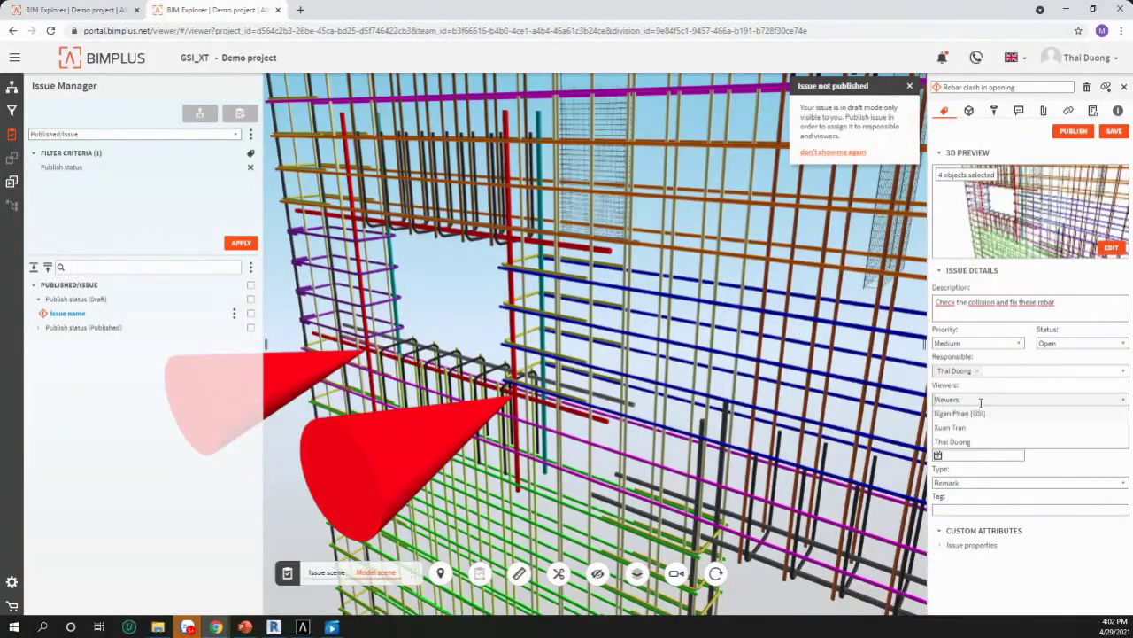
{"action": "left_click", "coordinate": [976, 427]}
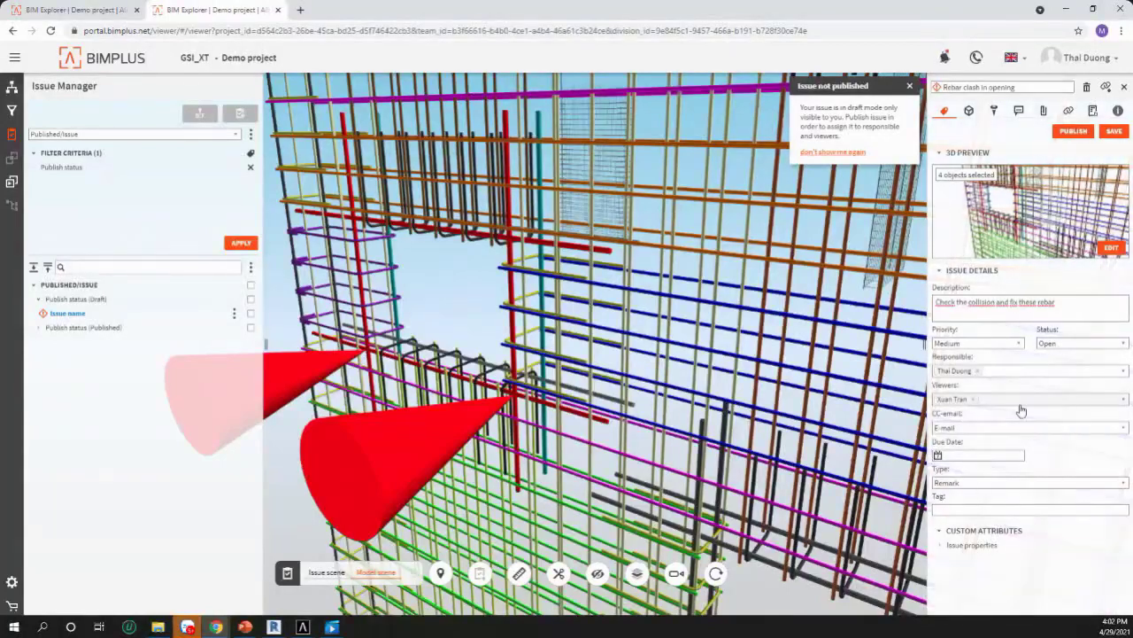
Step: Set the issue's due date to 30.04.2021 and its type to Clash
{"action": "left_click", "coordinate": [972, 455]}
{"action": "left_click", "coordinate": [1027, 558]}
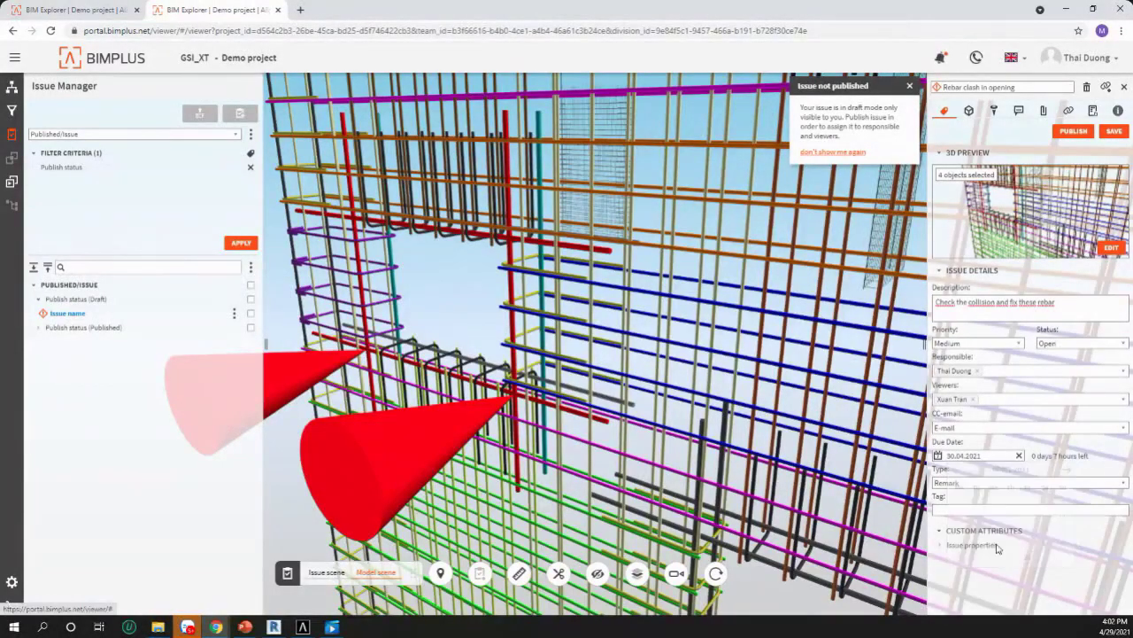
{"action": "left_click", "coordinate": [995, 484]}
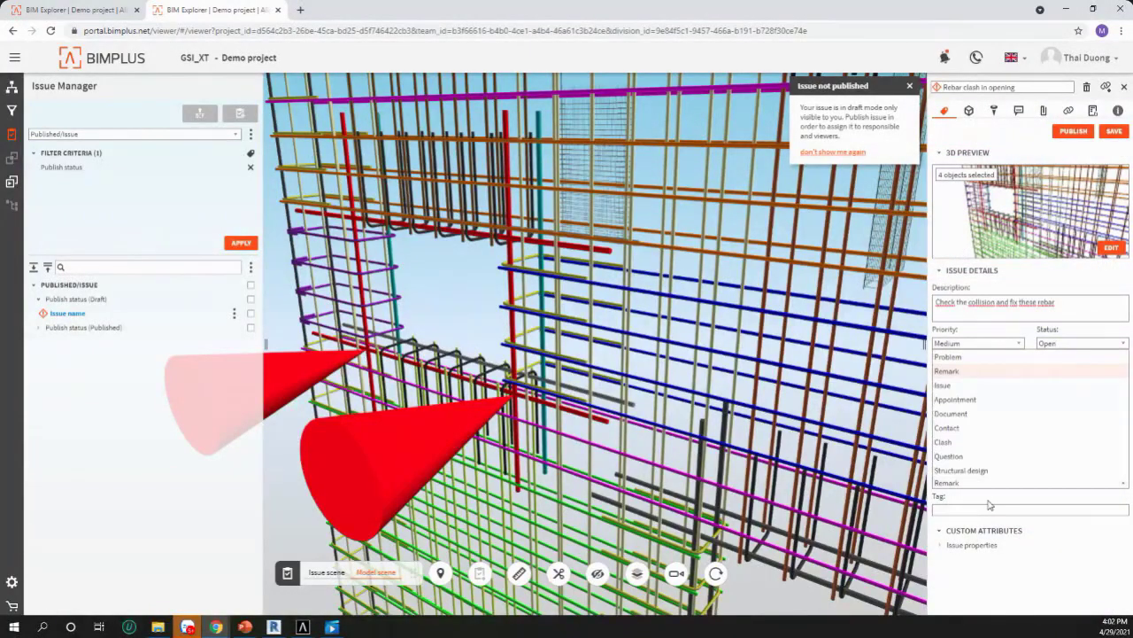
{"action": "left_click", "coordinate": [946, 441]}
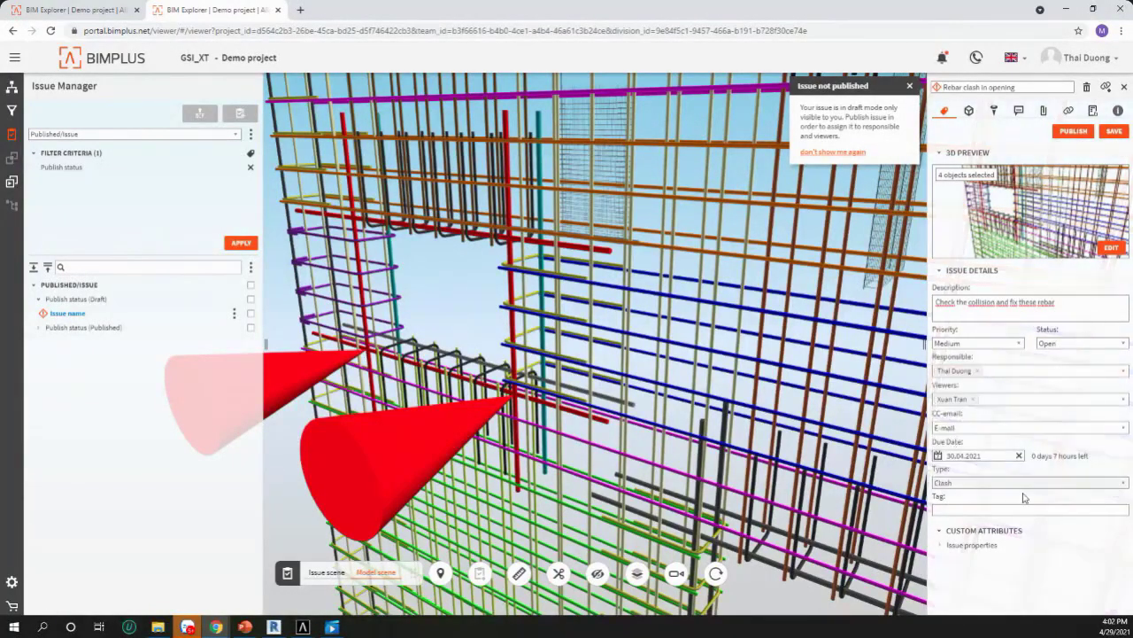
Step: Review the issue's linked reinforcing bars and add a spot where the bars cross at the opening's lower right corner
{"action": "left_click", "coordinate": [969, 111]}
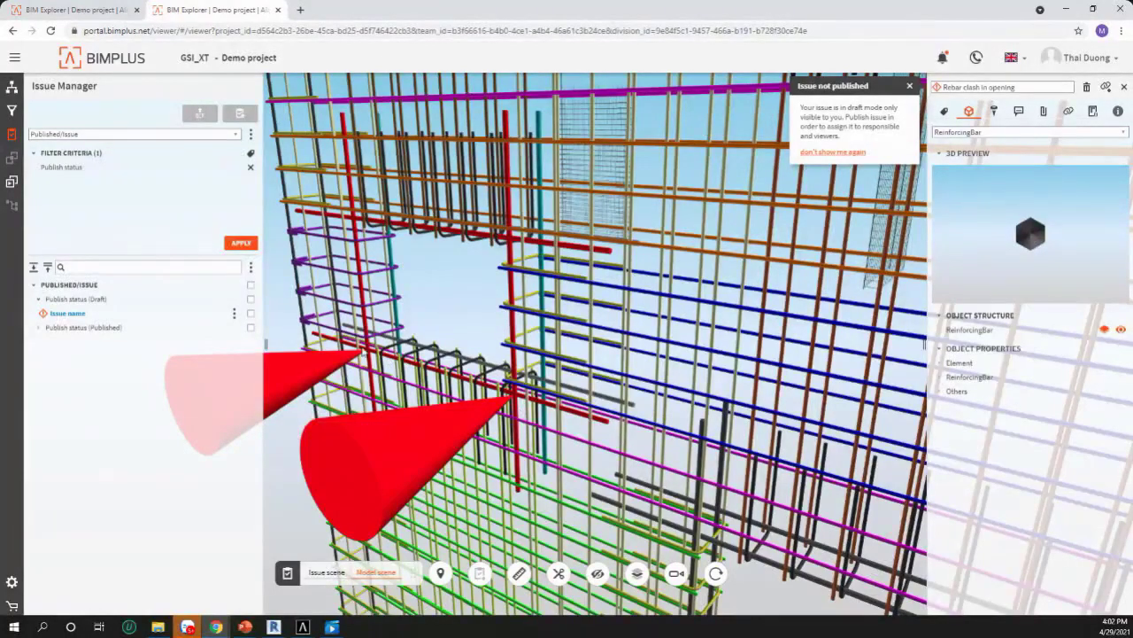
{"action": "left_click", "coordinate": [994, 113]}
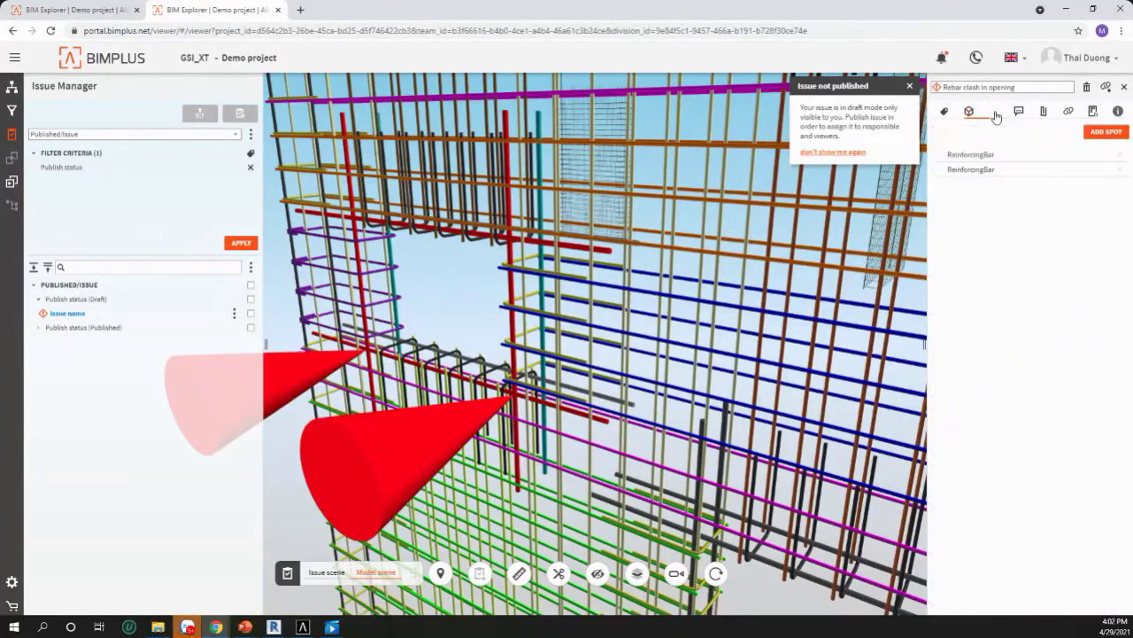
{"action": "left_click", "coordinate": [1105, 133]}
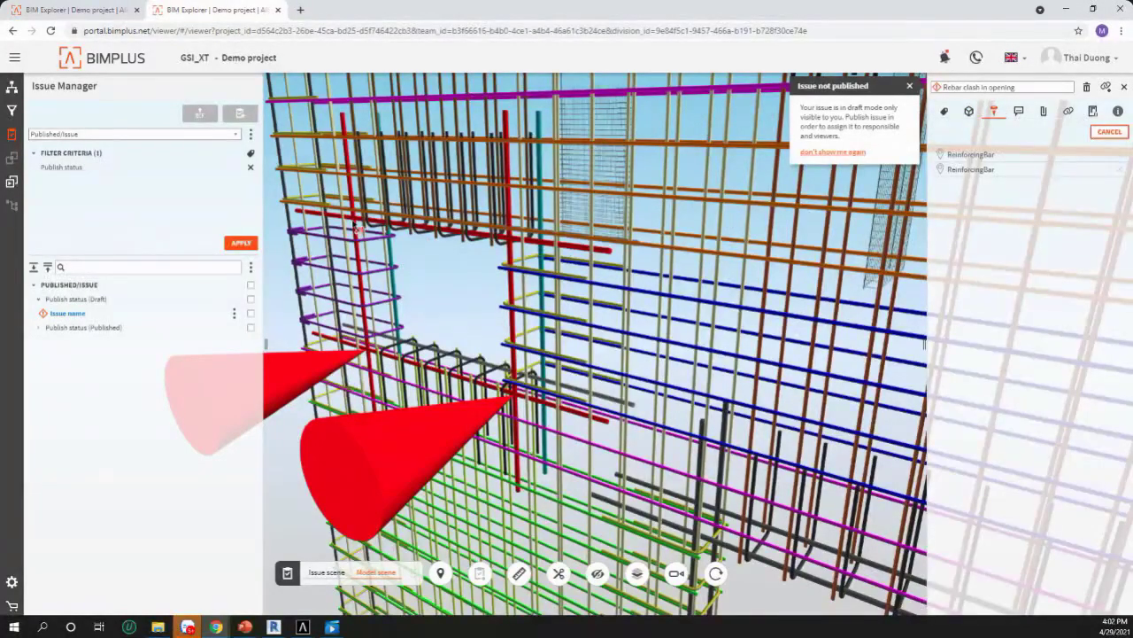
{"action": "scroll", "coordinate": [359, 229], "scroll_direction": "up", "scroll_amount": 2}
{"action": "scroll", "coordinate": [359, 228], "scroll_direction": "up", "scroll_amount": 3}
{"action": "left_click", "coordinate": [372, 294]}
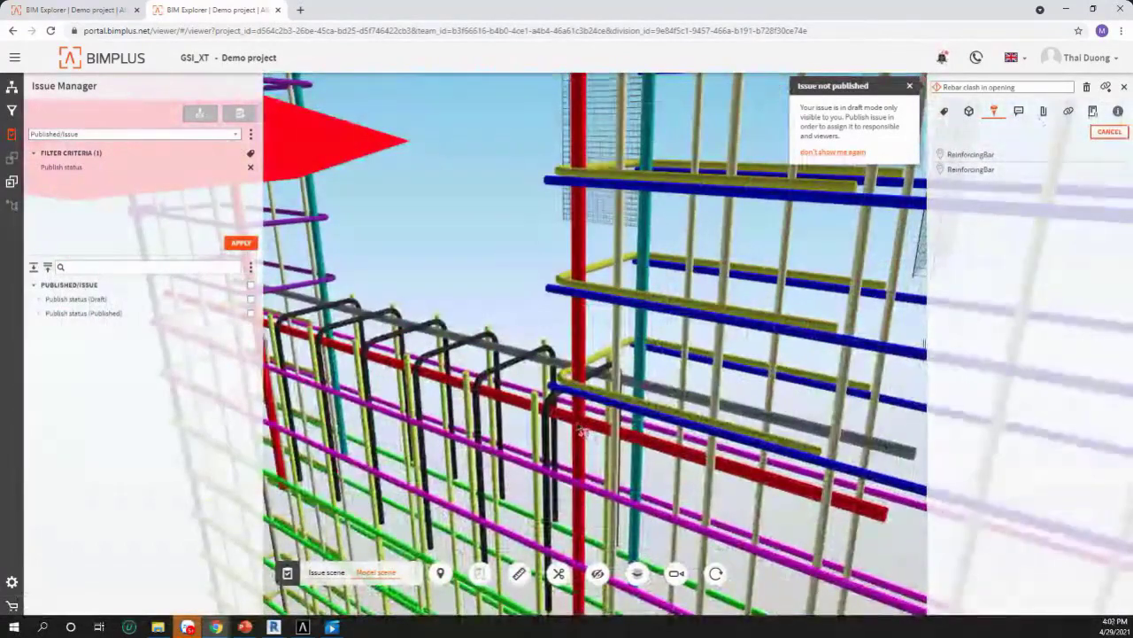
{"action": "left_click", "coordinate": [544, 497]}
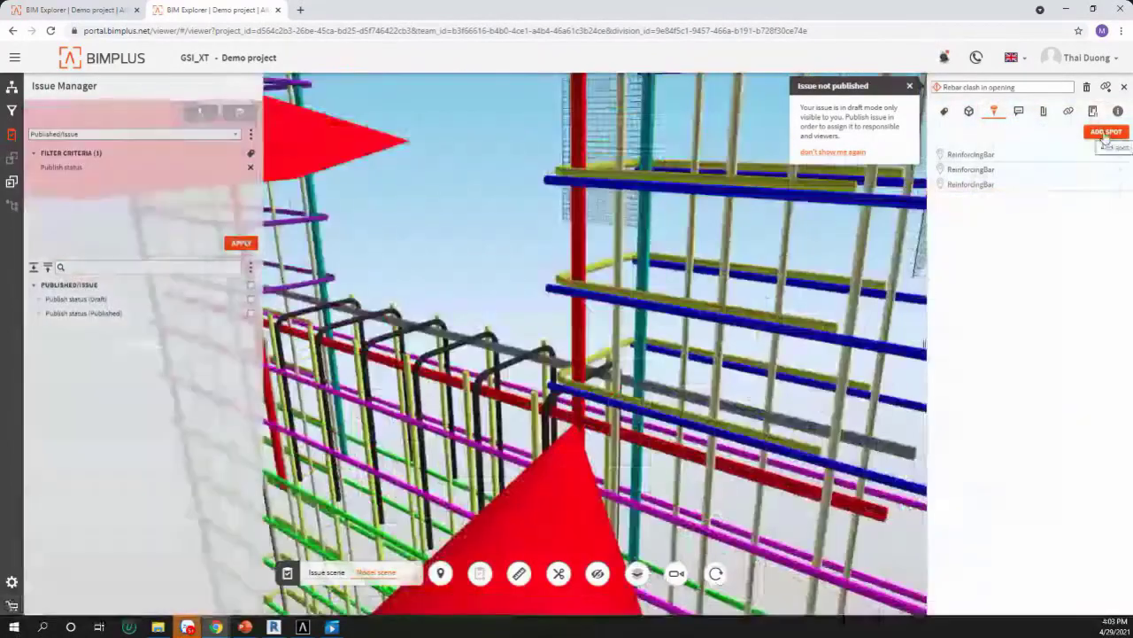
Step: Add another spot to the issue where the bars cross at the opening's lower left corner
{"action": "left_click", "coordinate": [1105, 133]}
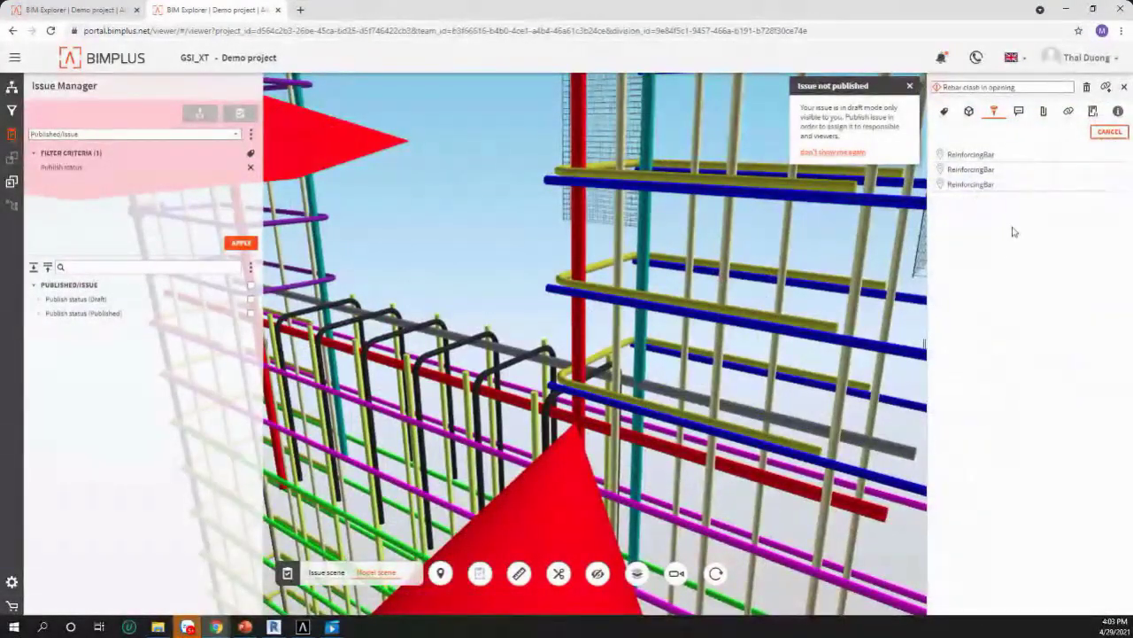
{"action": "scroll", "coordinate": [575, 332], "scroll_direction": "down", "scroll_amount": 4}
{"action": "scroll", "coordinate": [576, 331], "scroll_direction": "up", "scroll_amount": 5}
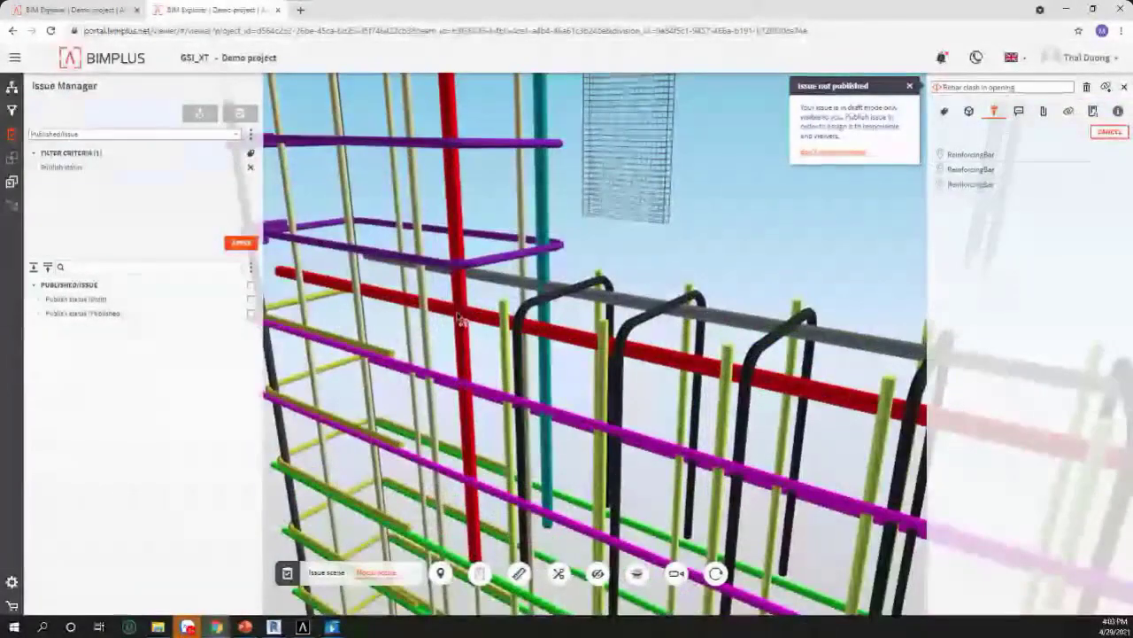
{"action": "left_click", "coordinate": [459, 316]}
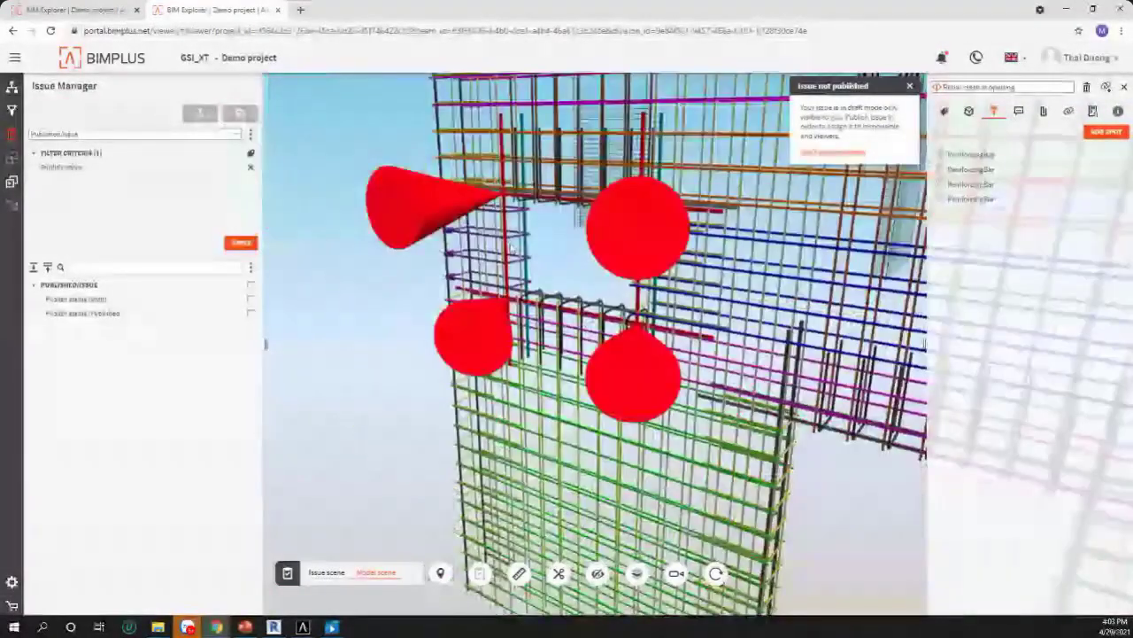
Step: Return to the rebar clash issue's general details and save it with its marked spots
{"action": "mouse_move", "coordinate": [599, 281]}
{"action": "left_mouse_down"}
{"action": "mouse_move", "coordinate": [705, 302]}
{"action": "mouse_move", "coordinate": [265, 344]}
{"action": "mouse_move", "coordinate": [197, 319]}
{"action": "left_mouse_up"}
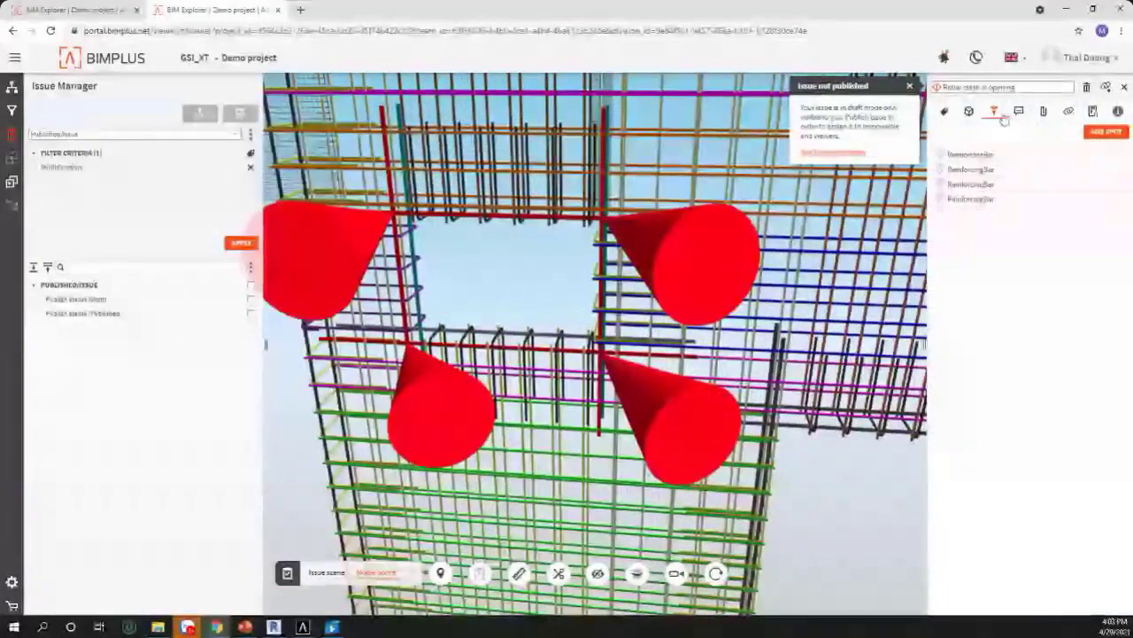
{"action": "left_click", "coordinate": [944, 111]}
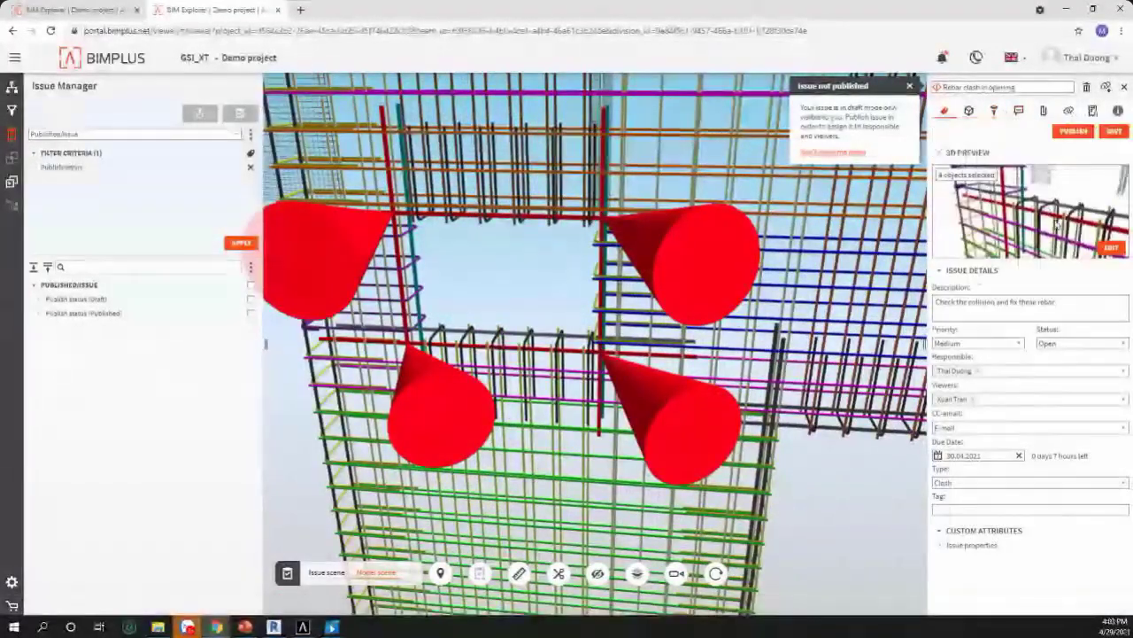
{"action": "left_click", "coordinate": [1109, 133]}
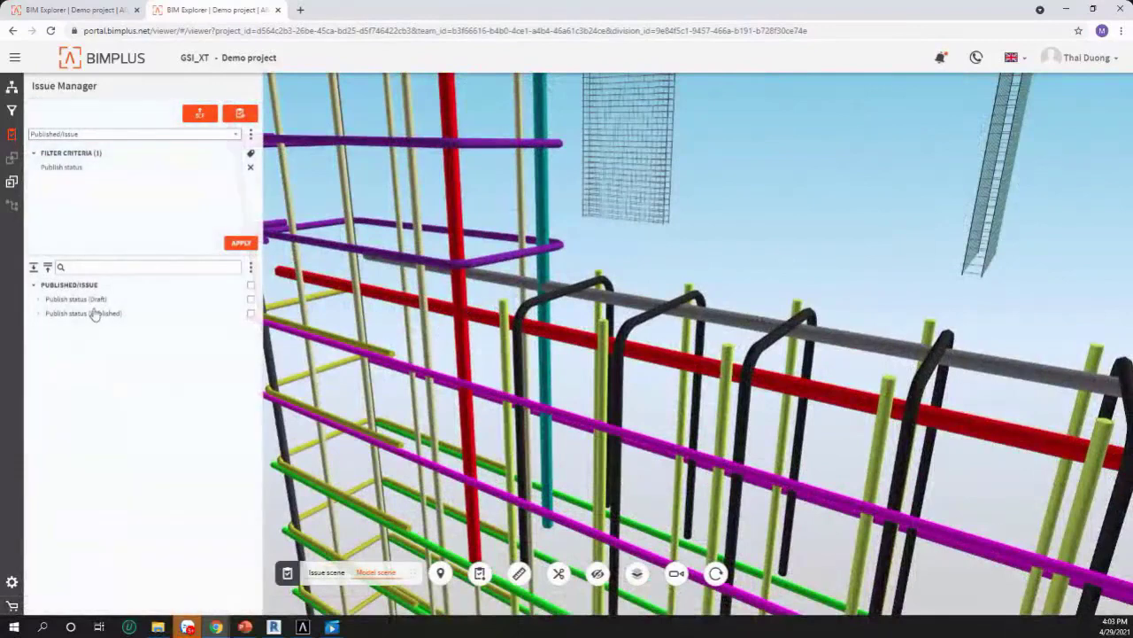
Step: Find the draft issue "Rebar clash in opening" in the issue list and publish it
{"action": "left_click", "coordinate": [251, 314]}
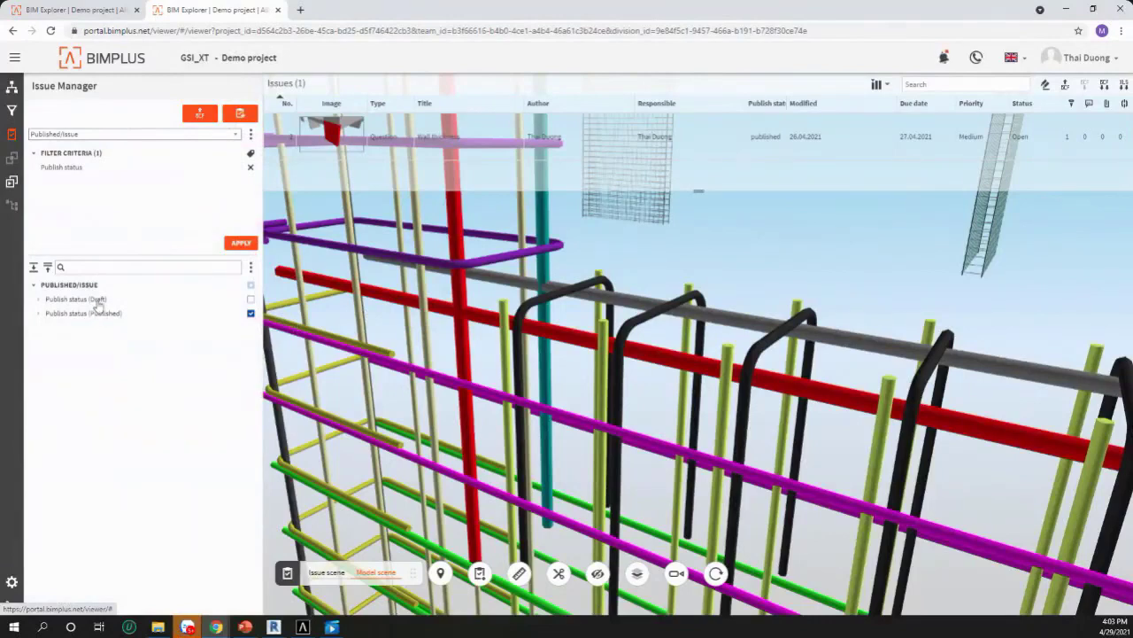
{"action": "left_click", "coordinate": [38, 299]}
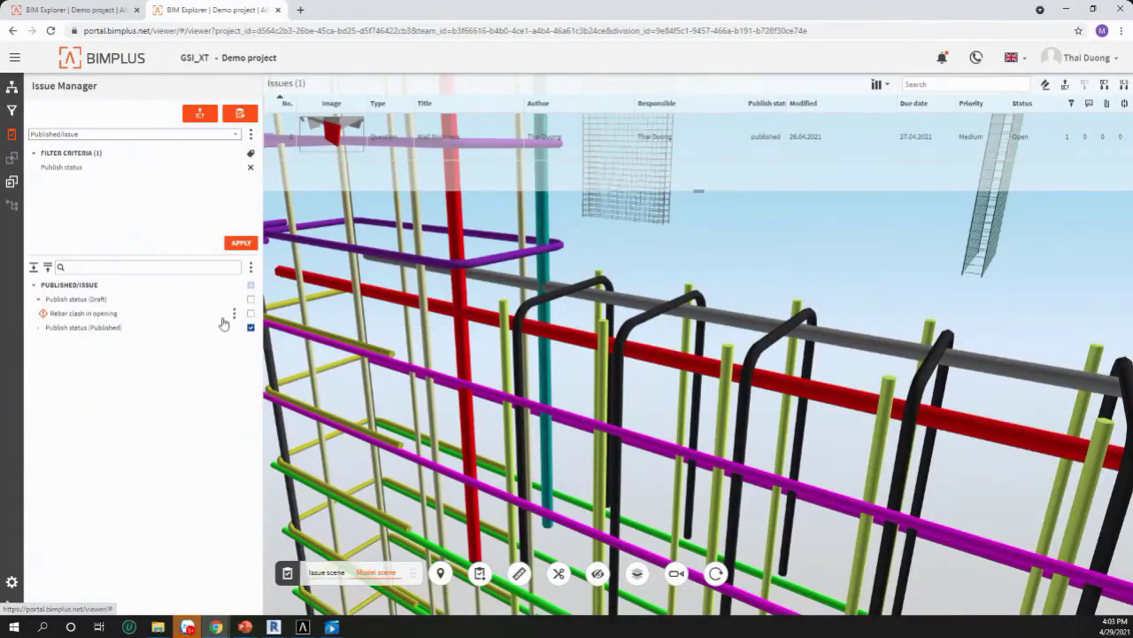
{"action": "left_click", "coordinate": [251, 327]}
{"action": "left_click", "coordinate": [250, 312]}
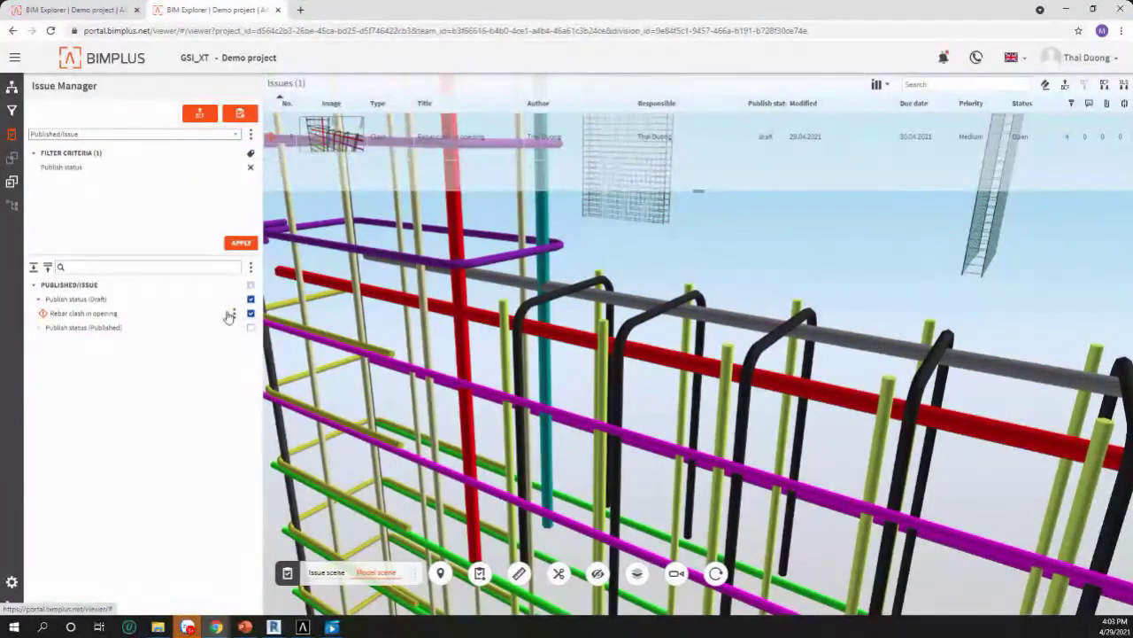
{"action": "left_click", "coordinate": [114, 315]}
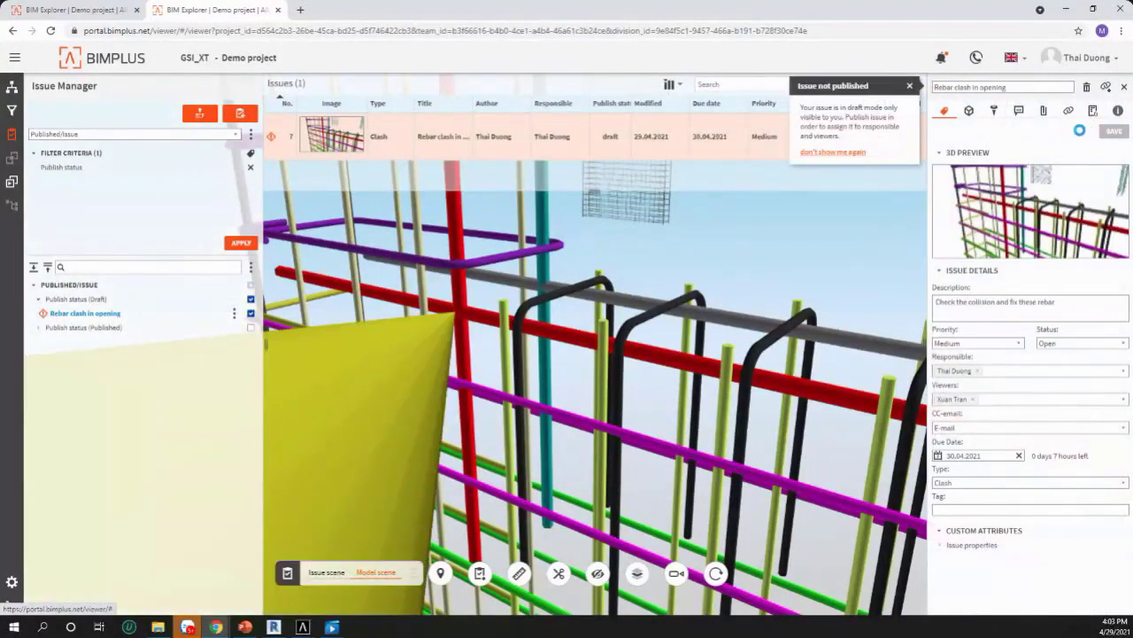
{"action": "left_click", "coordinate": [1074, 132]}
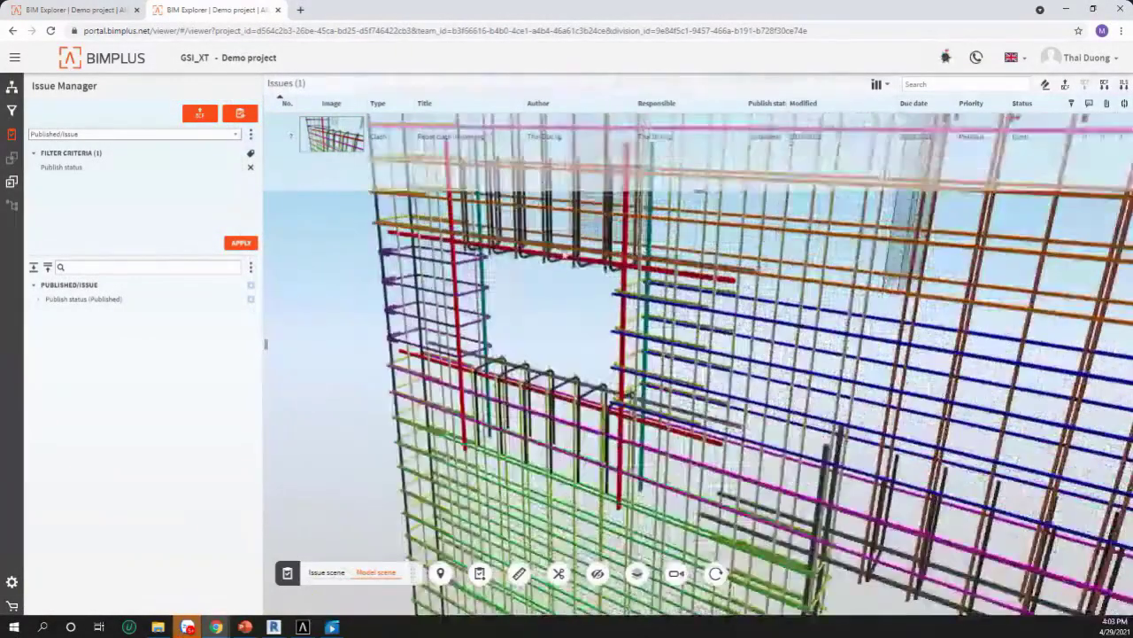
Step: List the published issues and reopen "Rebar clash in opening" to review its details and spots
{"action": "left_click", "coordinate": [36, 301]}
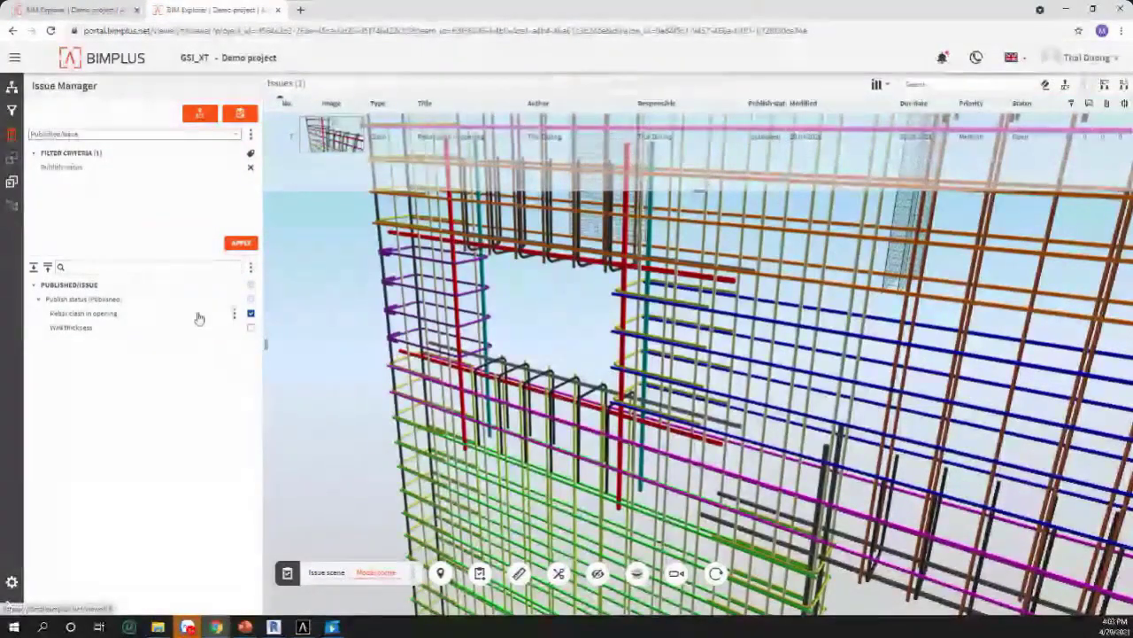
{"action": "scroll", "coordinate": [533, 300], "scroll_direction": "down", "scroll_amount": 3}
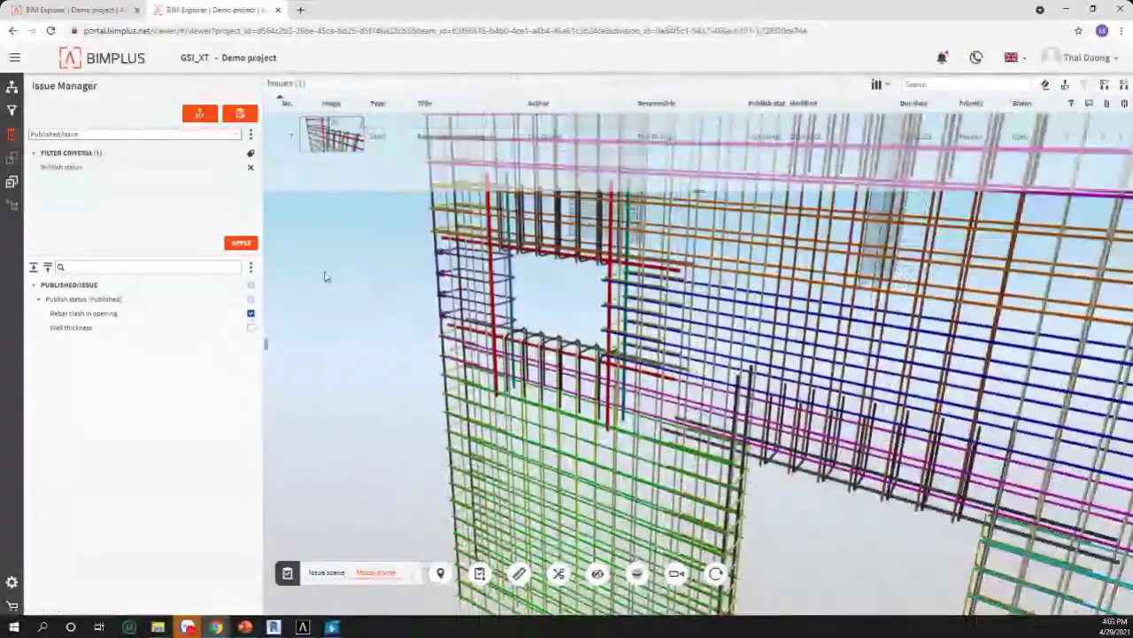
{"action": "left_click", "coordinate": [233, 315]}
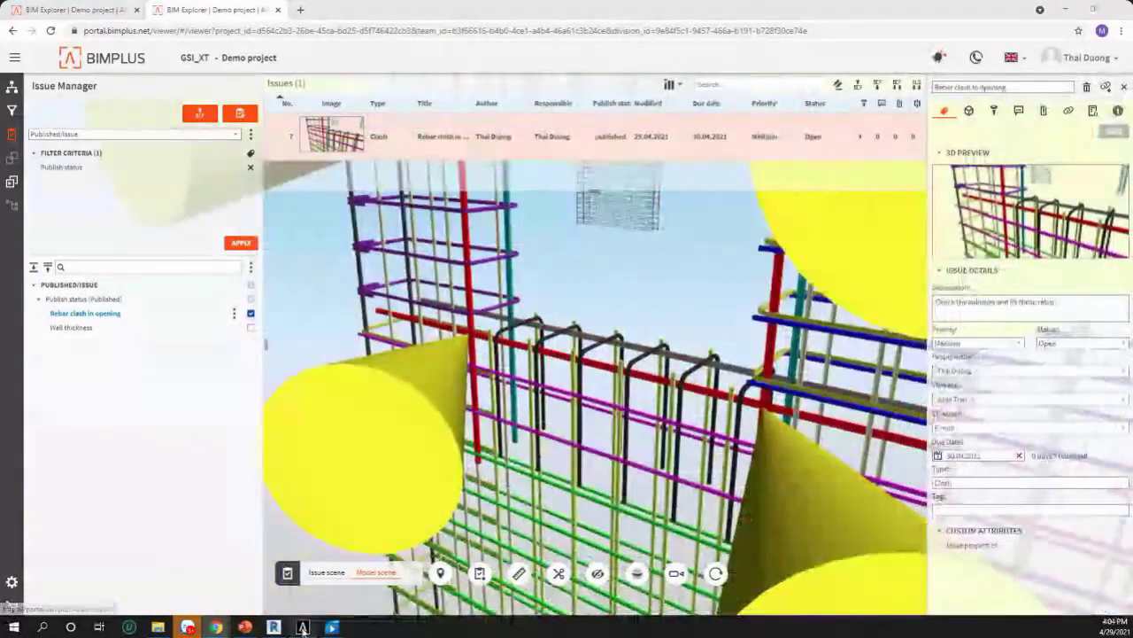
Step: Switch to Allplan and sign in to Bimplus with the saved login data to use the Issue Manager
{"action": "left_click", "coordinate": [359, 571]}
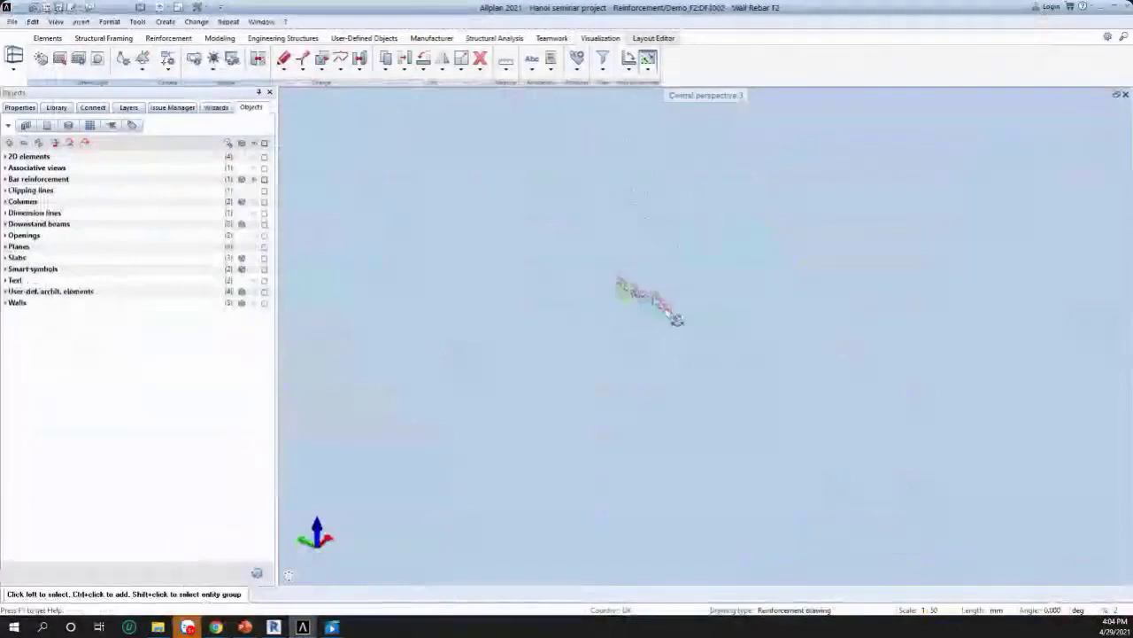
{"action": "left_click", "coordinate": [174, 114]}
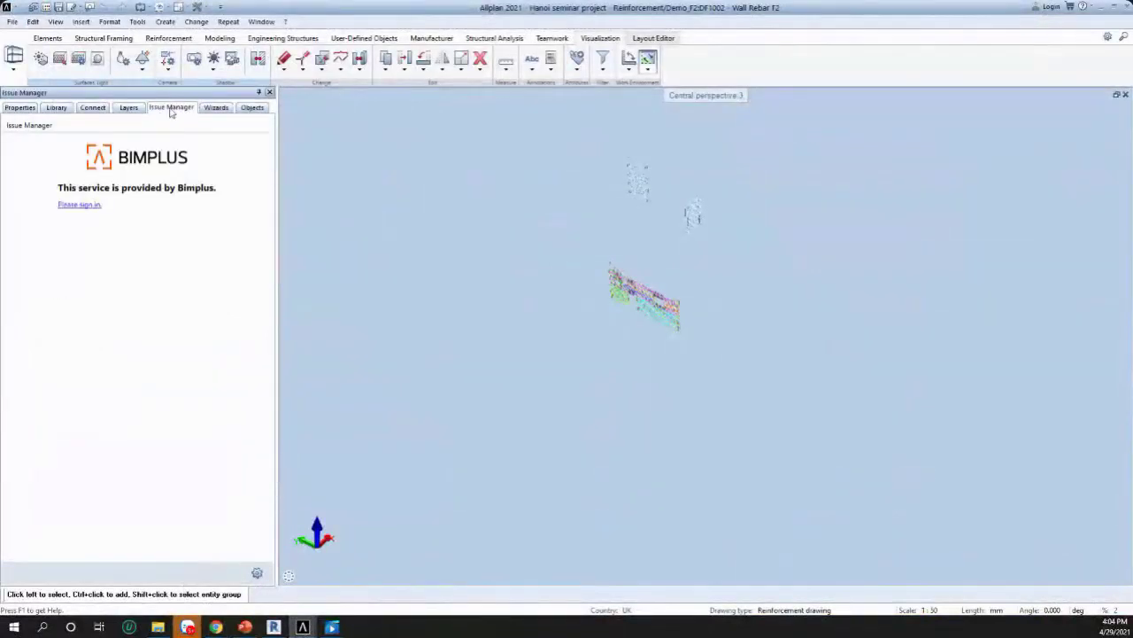
{"action": "left_click", "coordinate": [1048, 7]}
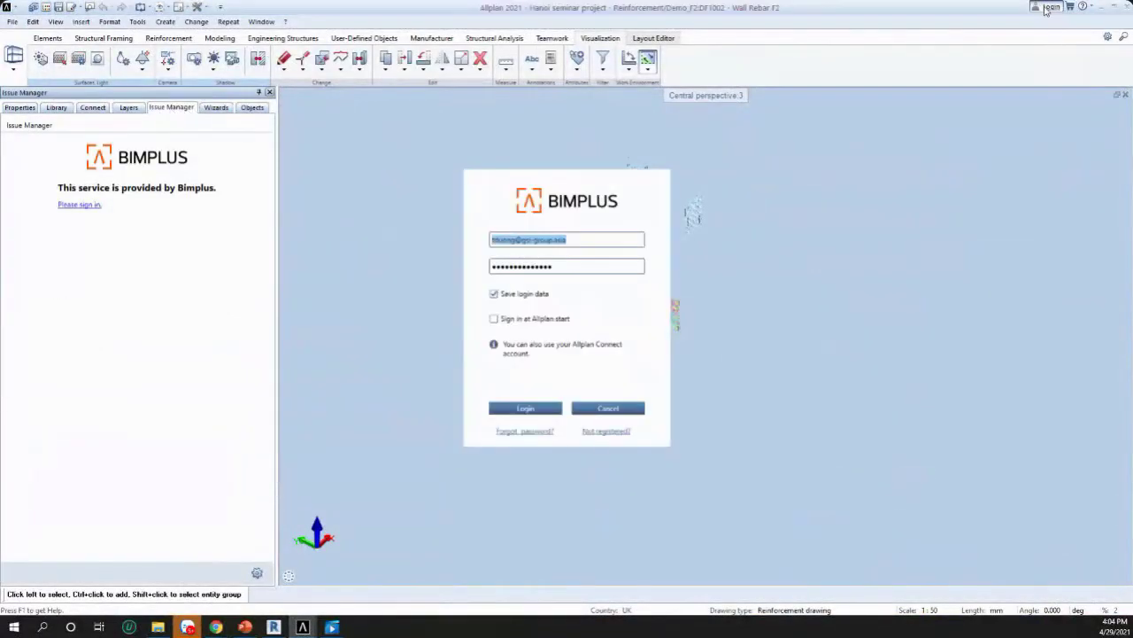
{"action": "left_click", "coordinate": [526, 409]}
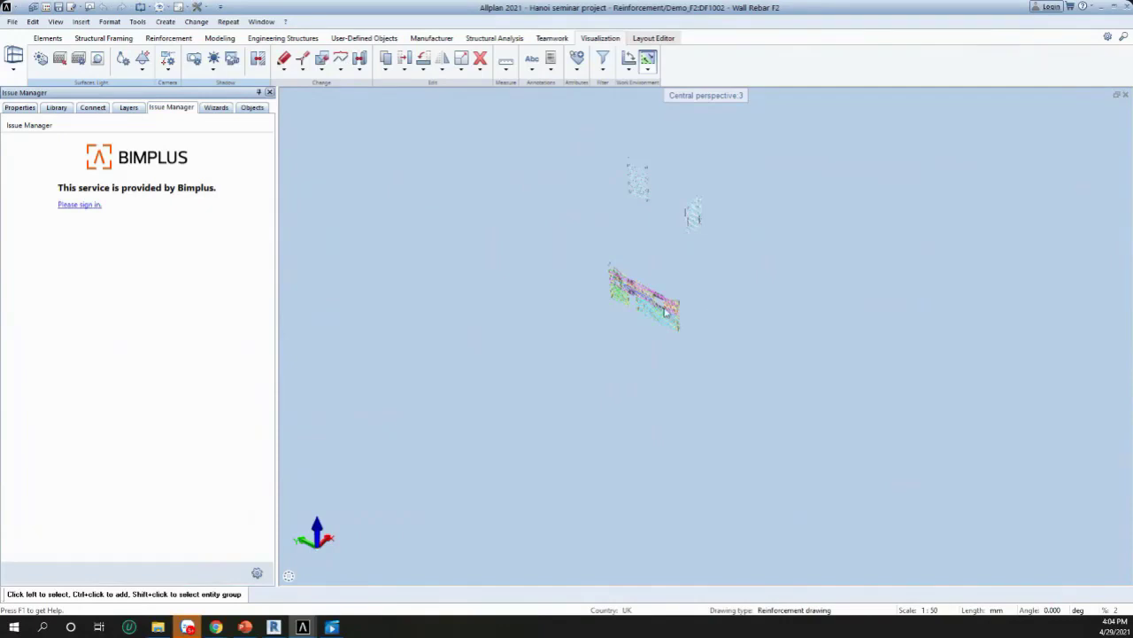
Step: Display the "Rebar clash in opening" issue in the reinforcement model and examine the clashes at its marked spots
{"action": "scroll", "coordinate": [665, 311], "scroll_direction": "up", "scroll_amount": 3}
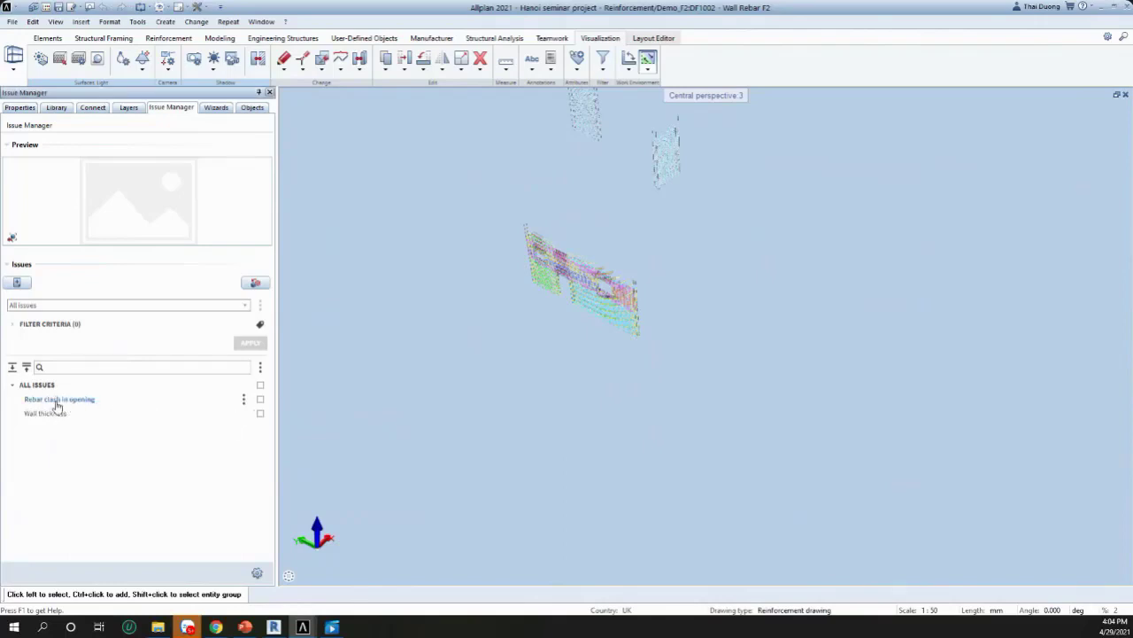
{"action": "left_click", "coordinate": [259, 399]}
{"action": "left_click", "coordinate": [656, 342]}
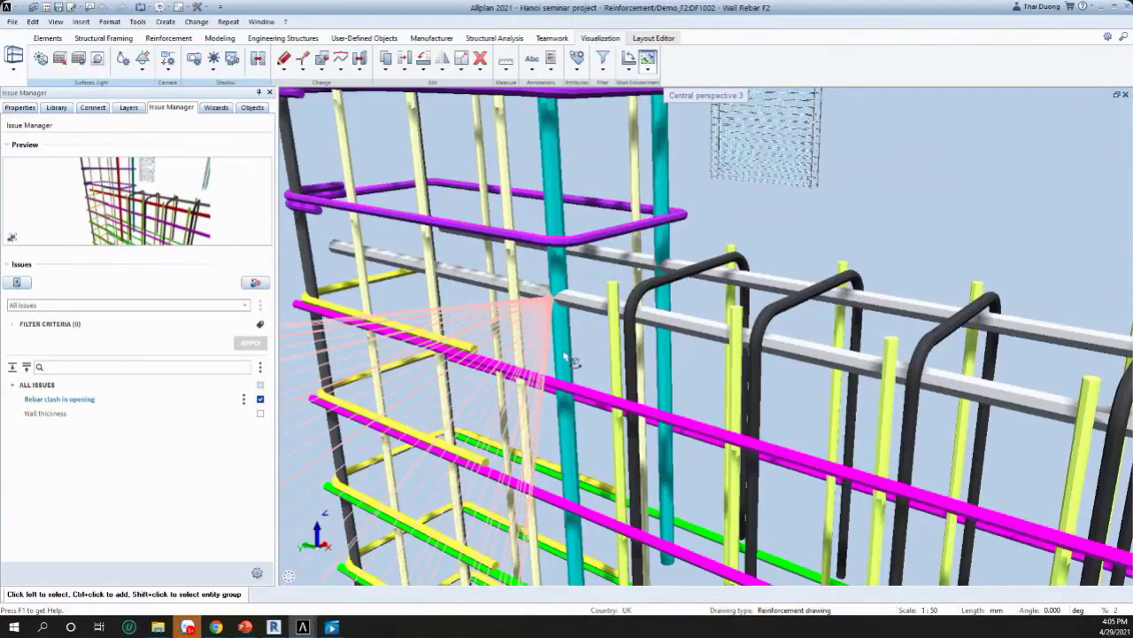
{"action": "scroll", "coordinate": [558, 300], "scroll_direction": "down", "scroll_amount": 5}
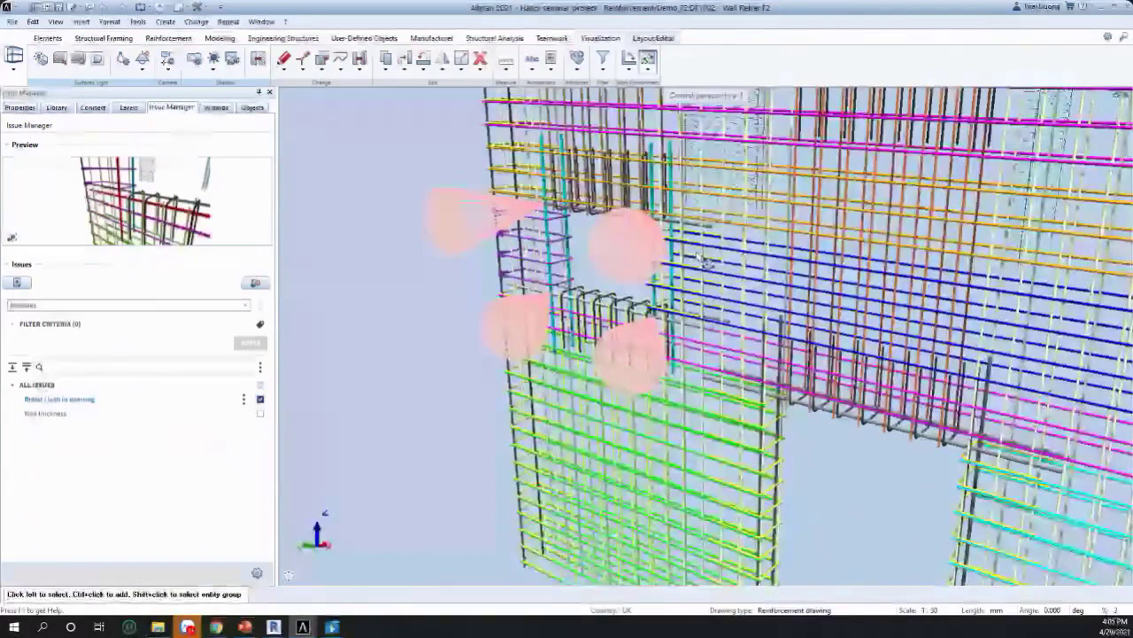
{"action": "scroll", "coordinate": [521, 278], "scroll_direction": "up", "scroll_amount": 5}
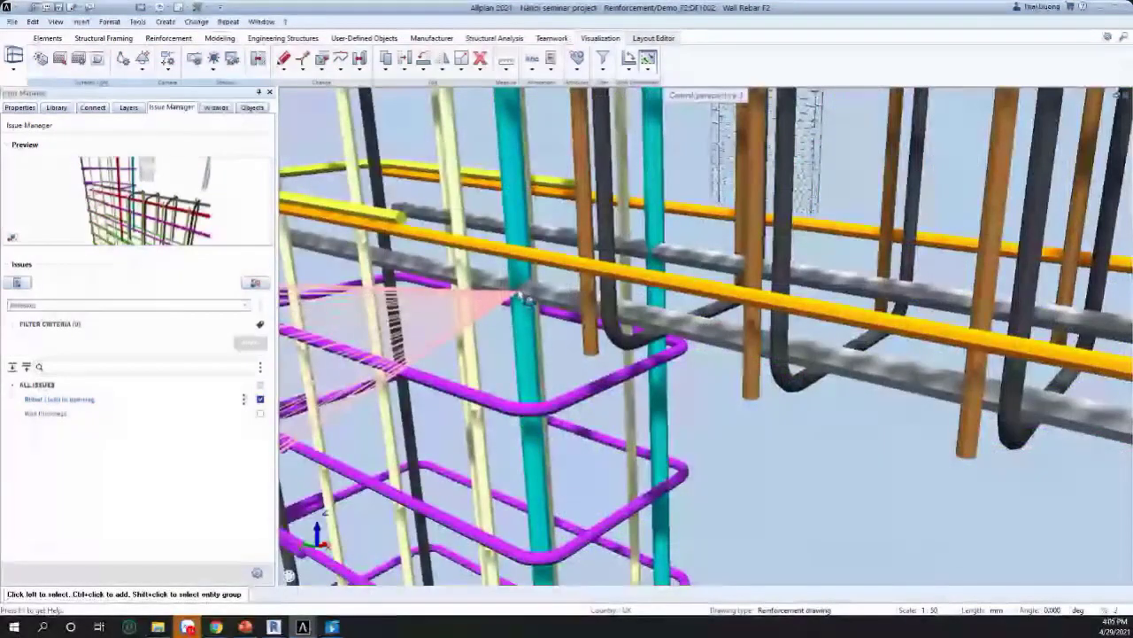
{"action": "scroll", "coordinate": [522, 300], "scroll_direction": "down", "scroll_amount": 5}
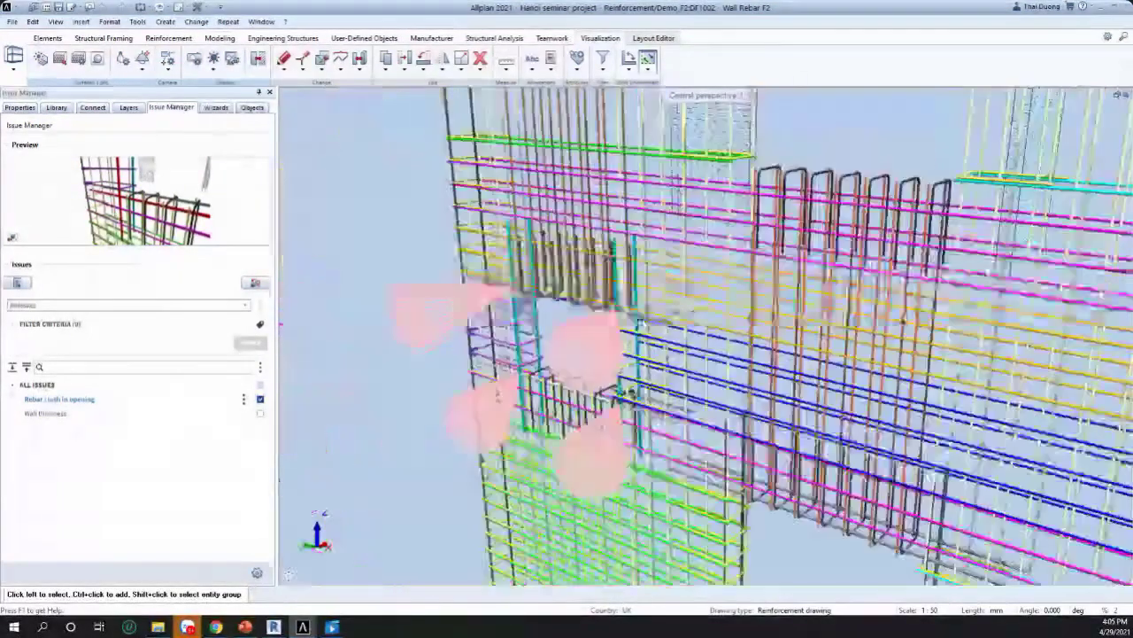
{"action": "scroll", "coordinate": [625, 392], "scroll_direction": "up", "scroll_amount": 5}
{"action": "scroll", "coordinate": [566, 341], "scroll_direction": "down", "scroll_amount": 5}
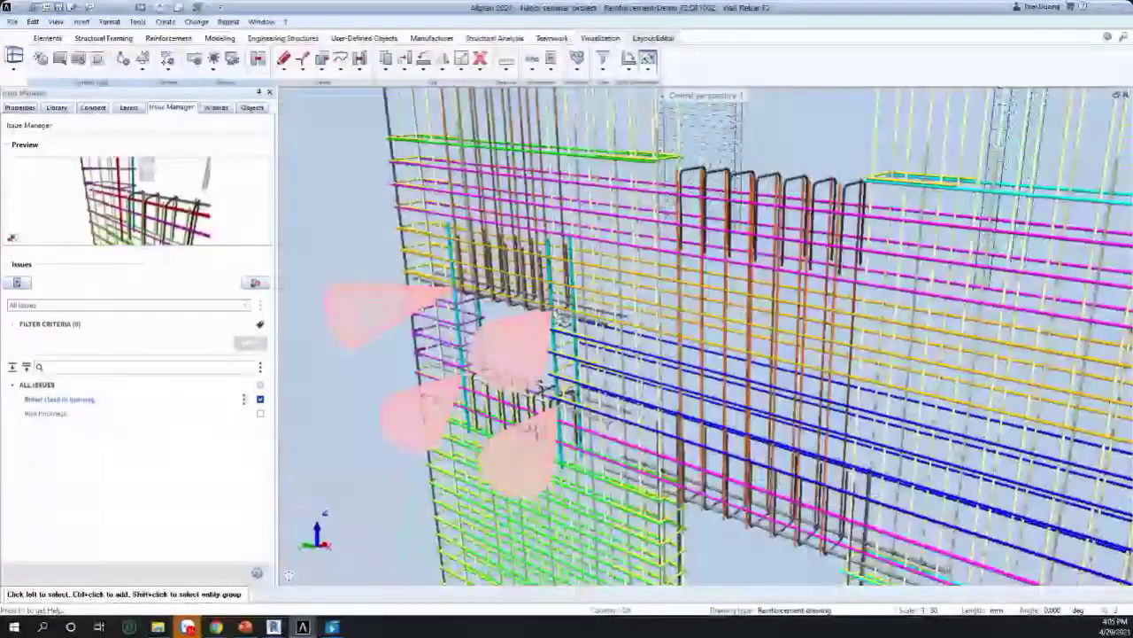
Step: Restore the multi-view layout and focus the plan view on the clashing bars at the issue's spot
{"action": "left_click", "coordinate": [1118, 95]}
{"action": "scroll", "coordinate": [739, 299], "scroll_direction": "up", "scroll_amount": 5}
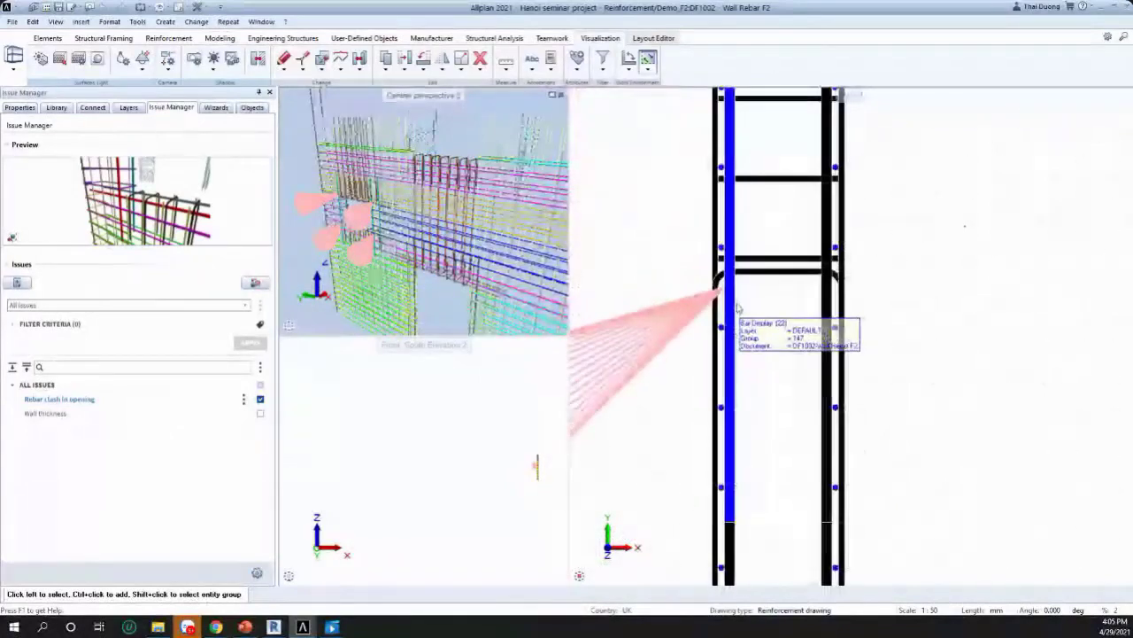
{"action": "scroll", "coordinate": [738, 308], "scroll_direction": "down", "scroll_amount": 3}
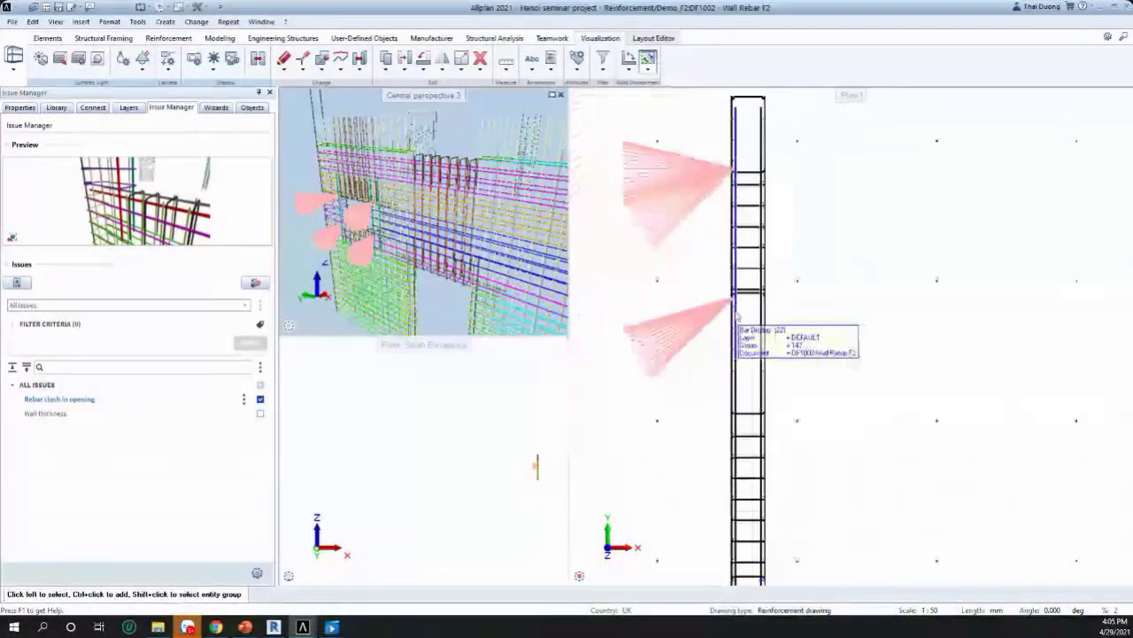
{"action": "scroll", "coordinate": [740, 310], "scroll_direction": "up", "scroll_amount": 3}
{"action": "left_click", "coordinate": [736, 321]}
{"action": "left_click", "coordinate": [752, 319]}
{"action": "left_click", "coordinate": [756, 413]}
{"action": "key", "text": "Escape"}
Step: Move the horizontal opening bars on the marked wall face inward in plan, clear of the crossing vertical bars
{"action": "scroll", "coordinate": [747, 250], "scroll_direction": "up", "scroll_amount": 1}
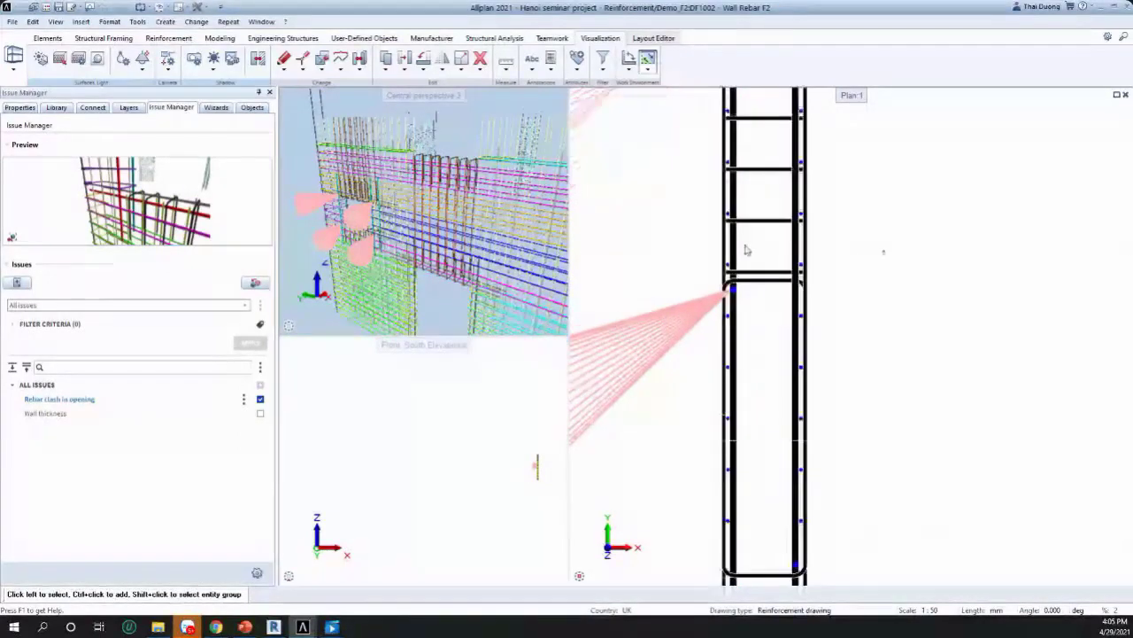
{"action": "left_click", "coordinate": [733, 258]}
{"action": "scroll", "coordinate": [739, 265], "scroll_direction": "down", "scroll_amount": 2}
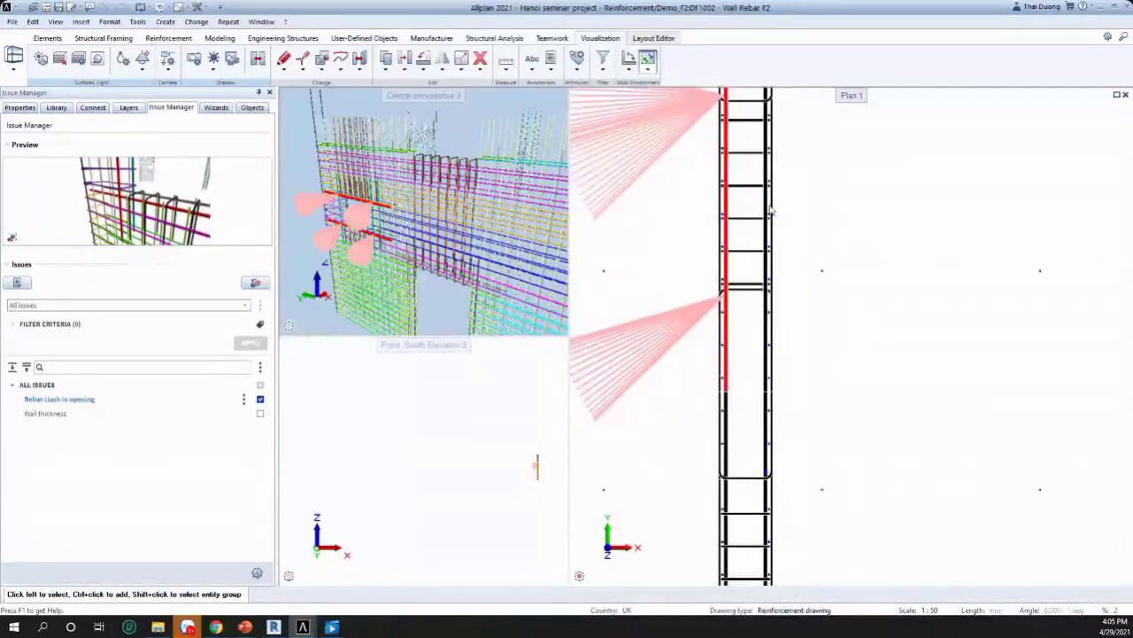
{"action": "scroll", "coordinate": [771, 213], "scroll_direction": "up", "scroll_amount": 3}
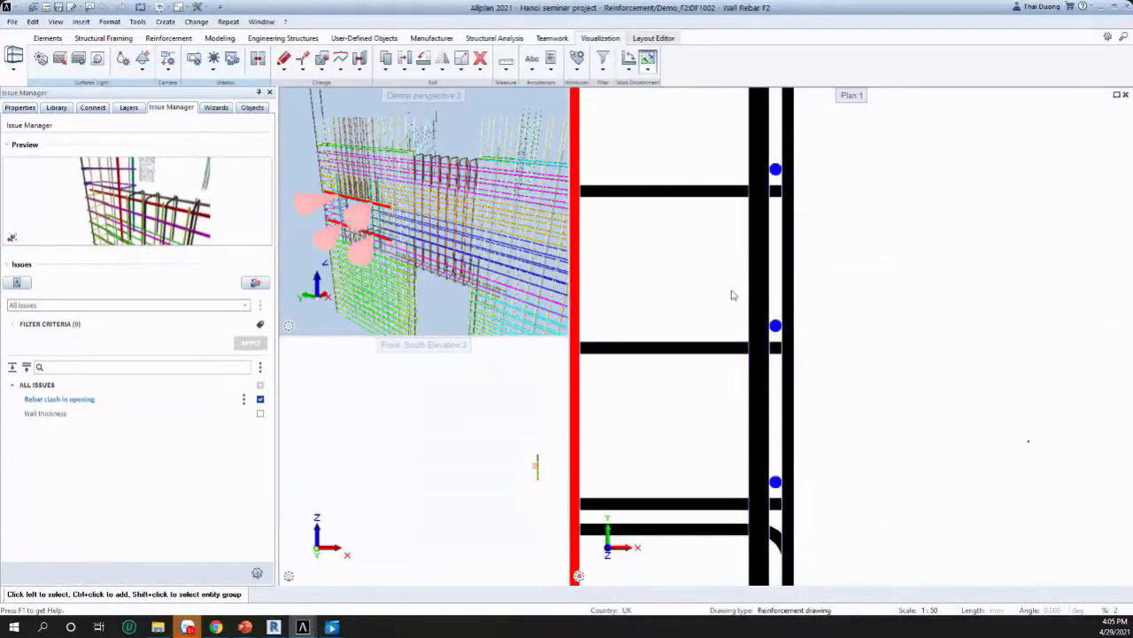
{"action": "scroll", "coordinate": [742, 285], "scroll_direction": "down", "scroll_amount": 2}
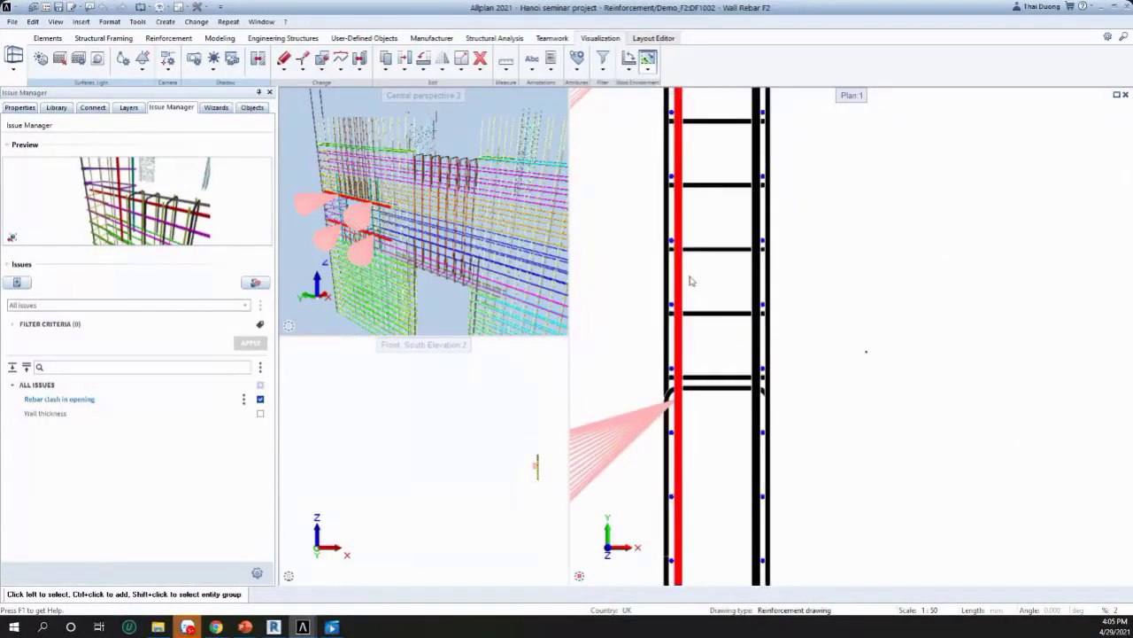
{"action": "key", "text": "m"}
{"action": "left_click", "coordinate": [700, 273]}
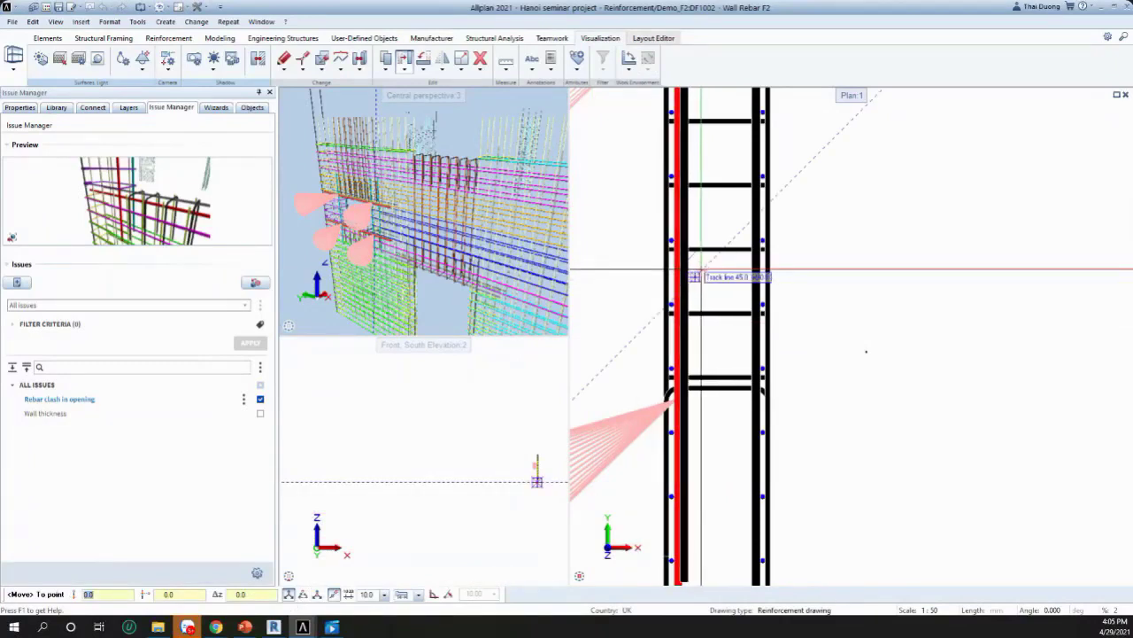
{"action": "left_click", "coordinate": [704, 274]}
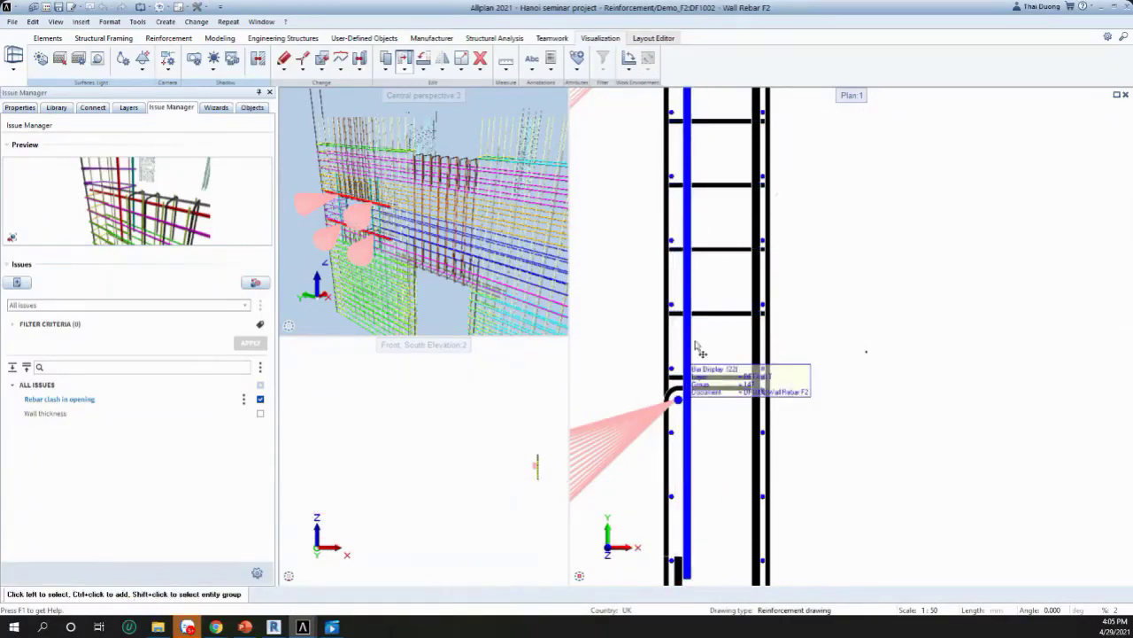
Step: Move the horizontal opening bars on the opposite wall face inward in plan, clear of the vertical bars there
{"action": "scroll", "coordinate": [779, 287], "scroll_direction": "up", "scroll_amount": 3}
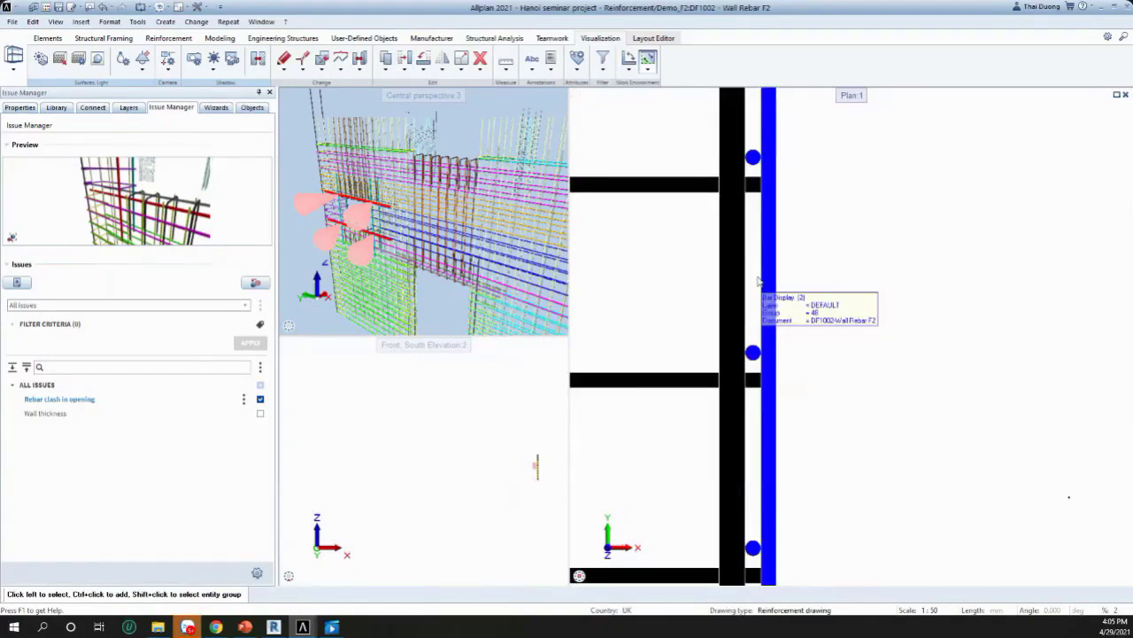
{"action": "key", "text": "ctrl+m"}
{"action": "left_click", "coordinate": [705, 280]}
{"action": "left_click", "coordinate": [691, 280]}
{"action": "scroll", "coordinate": [709, 292], "scroll_direction": "down", "scroll_amount": 3}
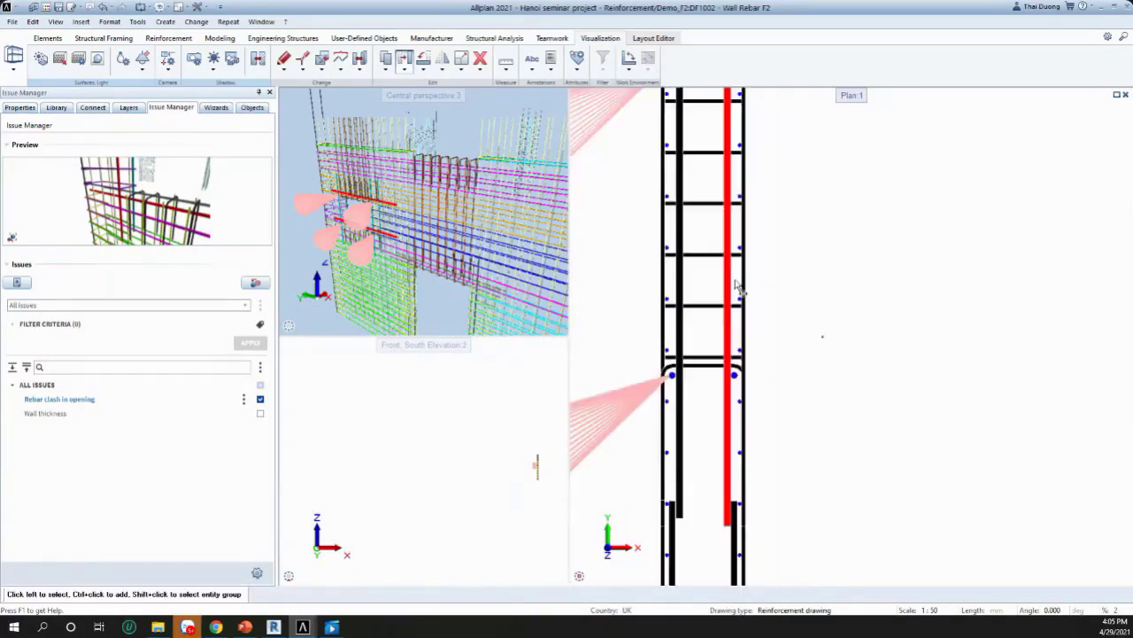
{"action": "key", "text": "Escape"}
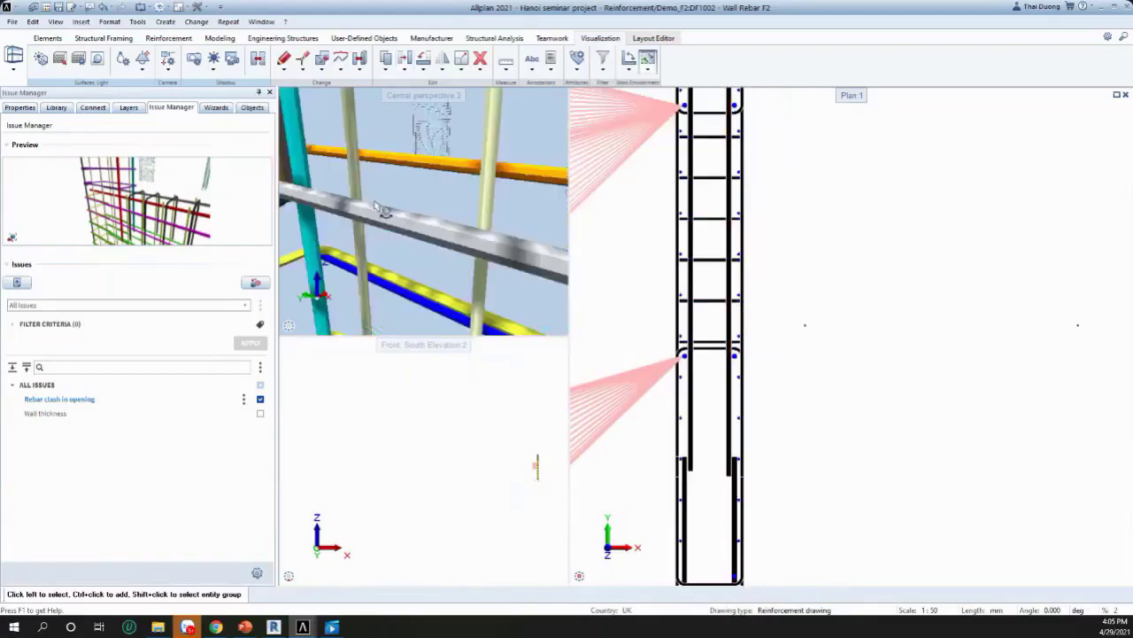
Step: Add the comment "Clash of rebar is fixed" to the "Rebar clash in opening" issue and return to the issue list
{"action": "scroll", "coordinate": [434, 229], "scroll_direction": "up", "scroll_amount": 5}
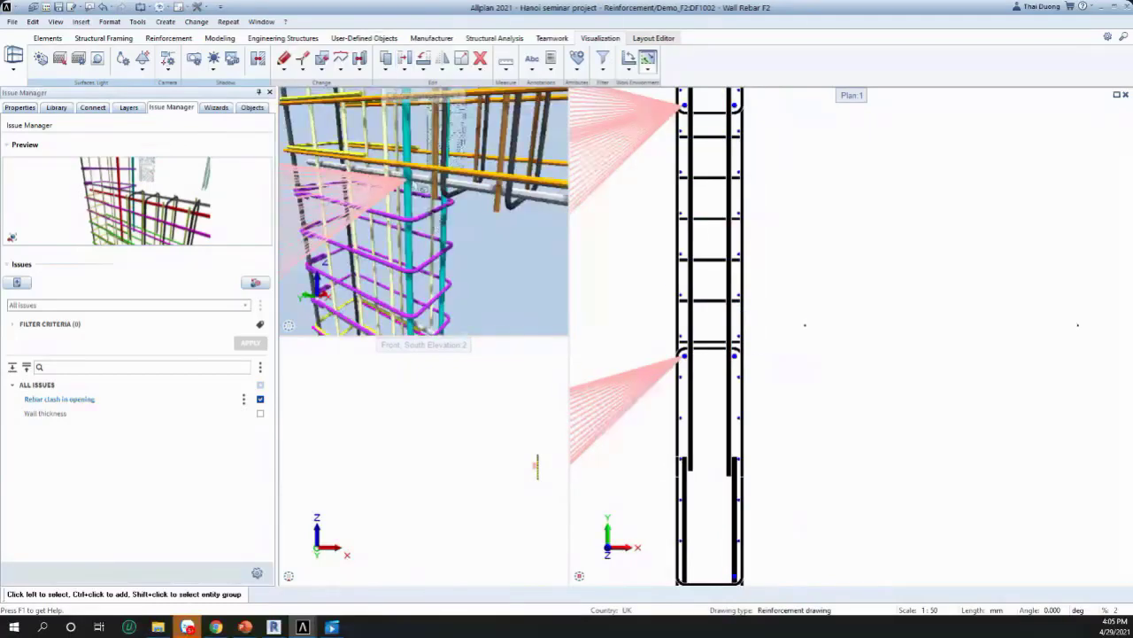
{"action": "middle_click_drag", "start_coordinate": [422, 188], "coordinate": [383, 193]}
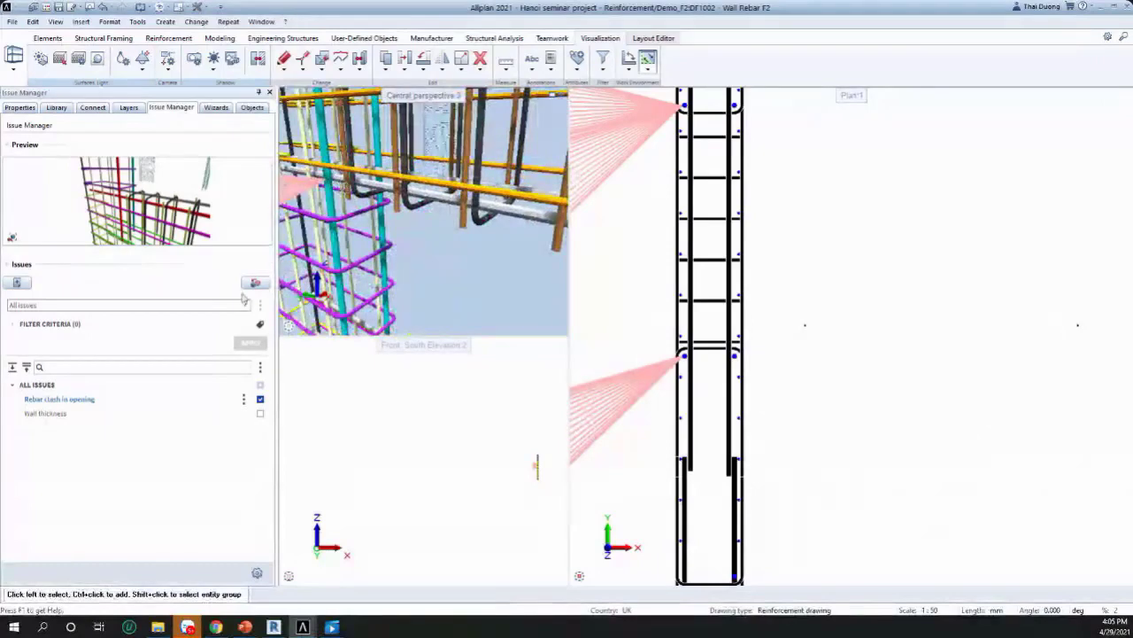
{"action": "left_click", "coordinate": [243, 399]}
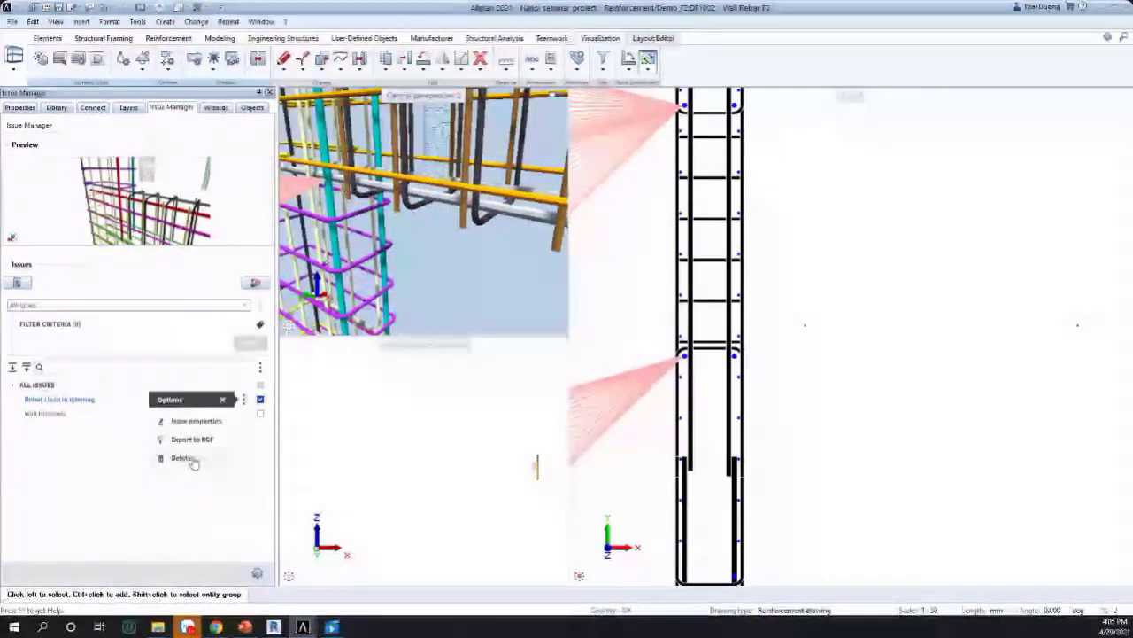
{"action": "left_click", "coordinate": [200, 424]}
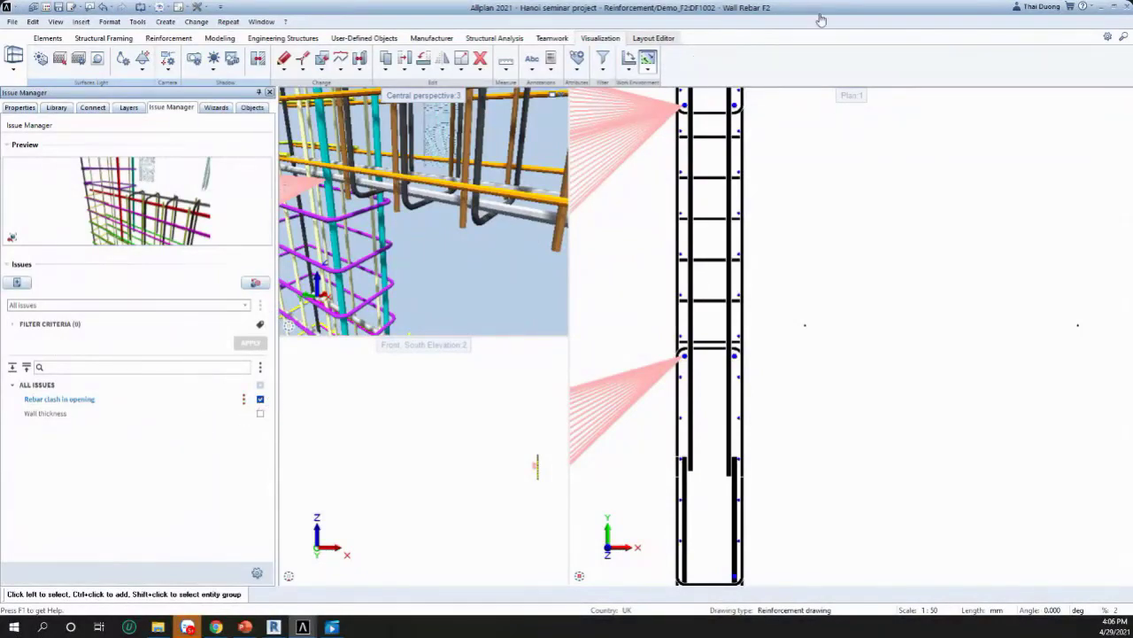
{"action": "left_click", "coordinate": [655, 340]}
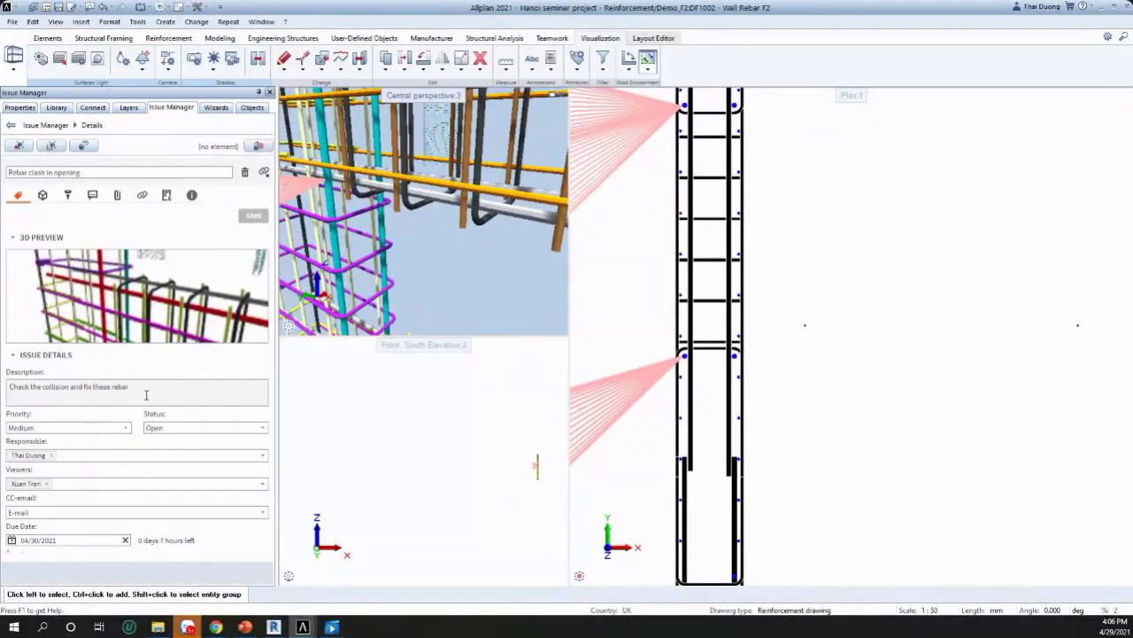
{"action": "left_click", "coordinate": [92, 196]}
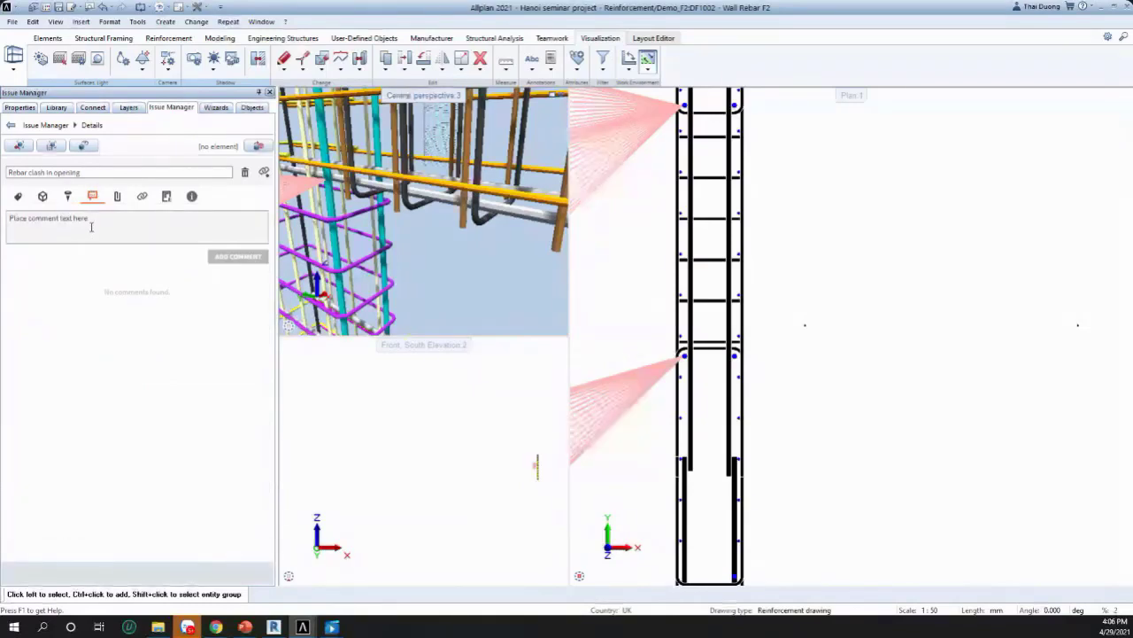
{"action": "type", "text": "Clash of"}
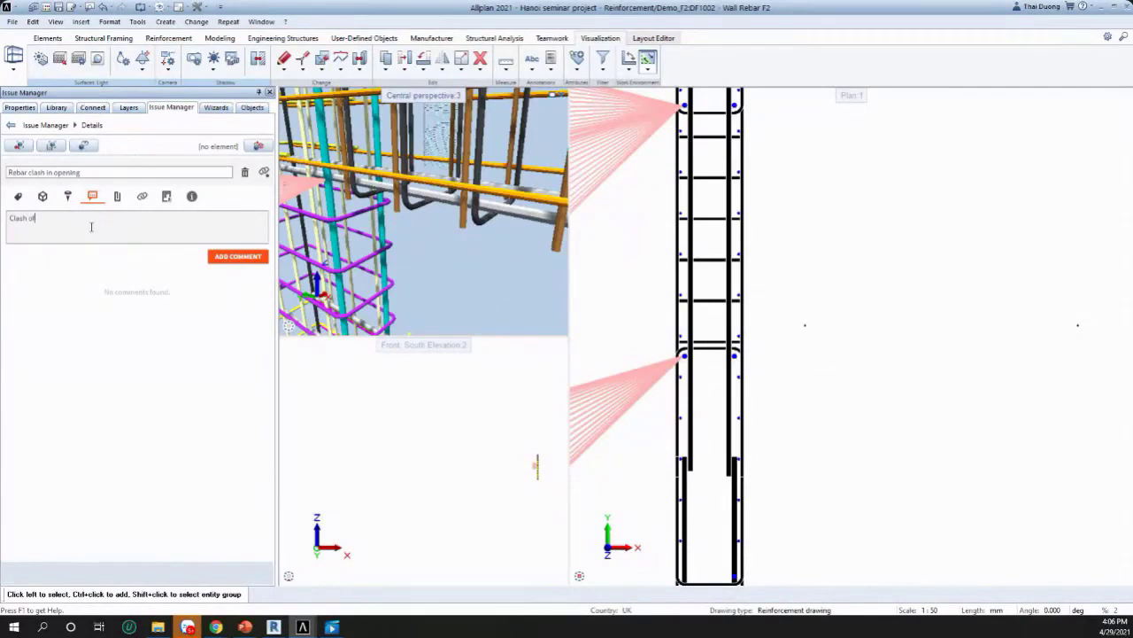
{"action": "type", "text": " rebar is fixed"}
{"action": "left_click", "coordinate": [223, 257]}
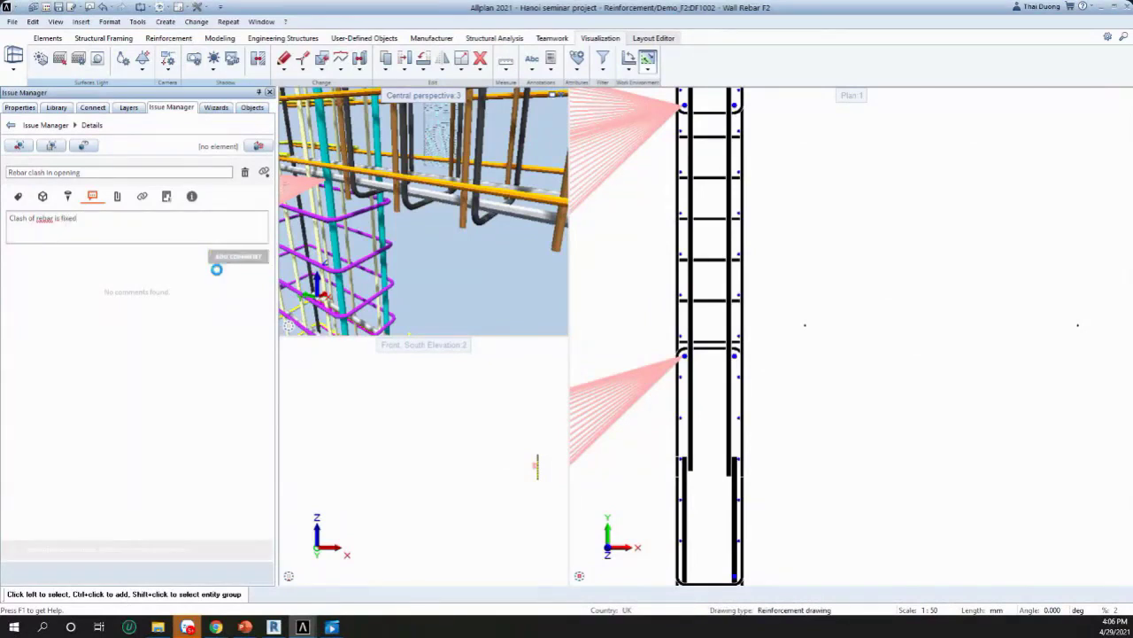
{"action": "left_click", "coordinate": [32, 130]}
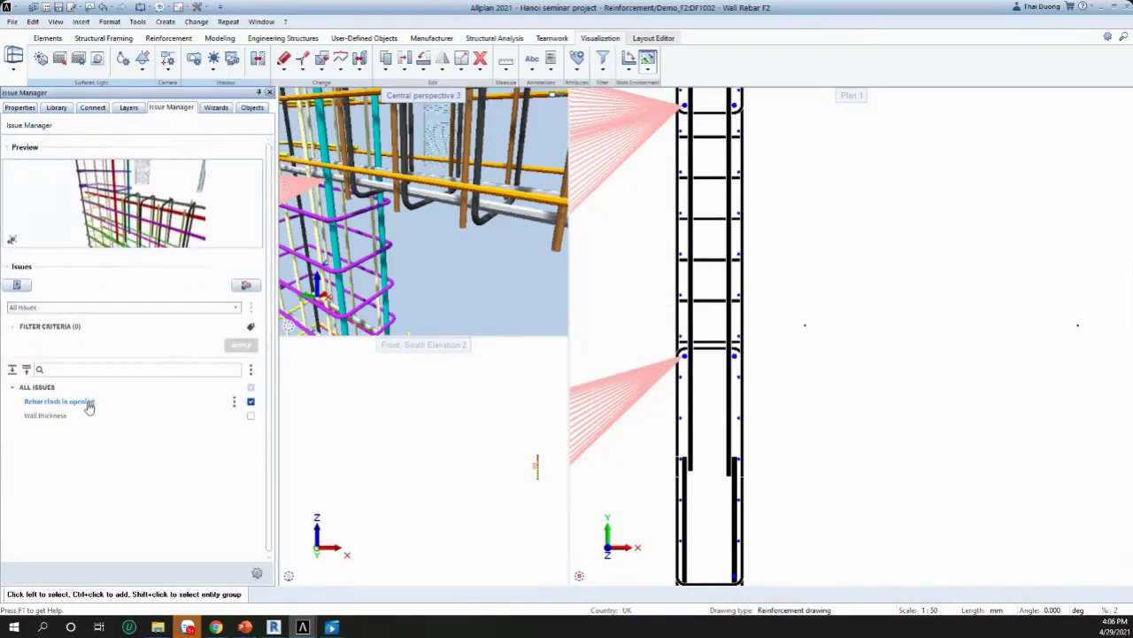
Step: Set the status of the "Rebar clash in opening" issue to Solved and save its details
{"action": "left_click", "coordinate": [234, 403]}
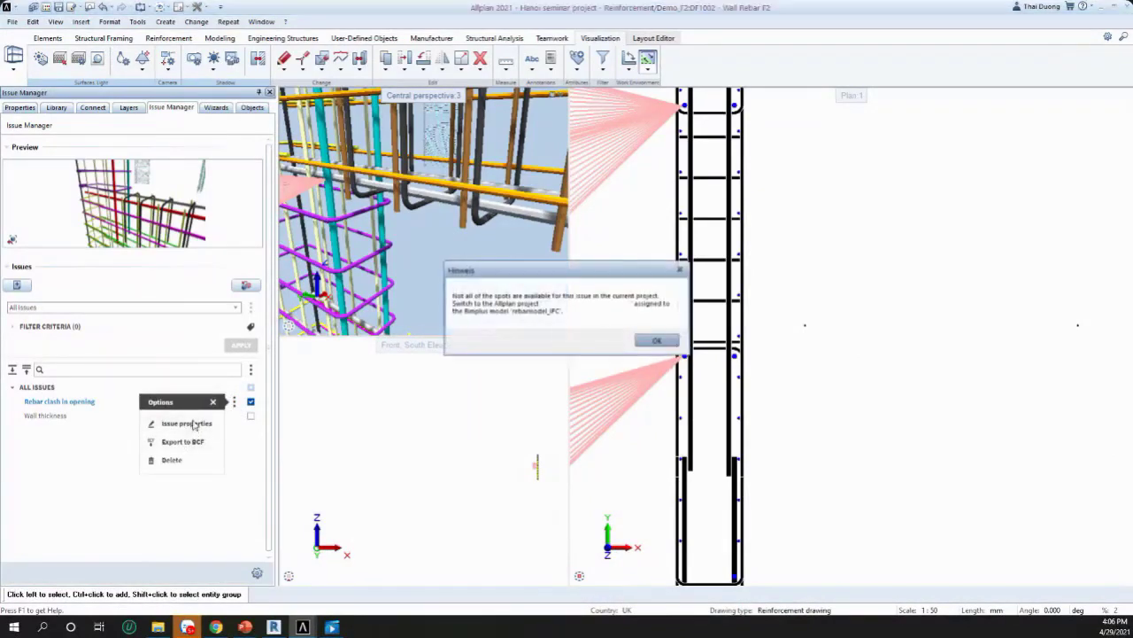
{"action": "left_click", "coordinate": [184, 425]}
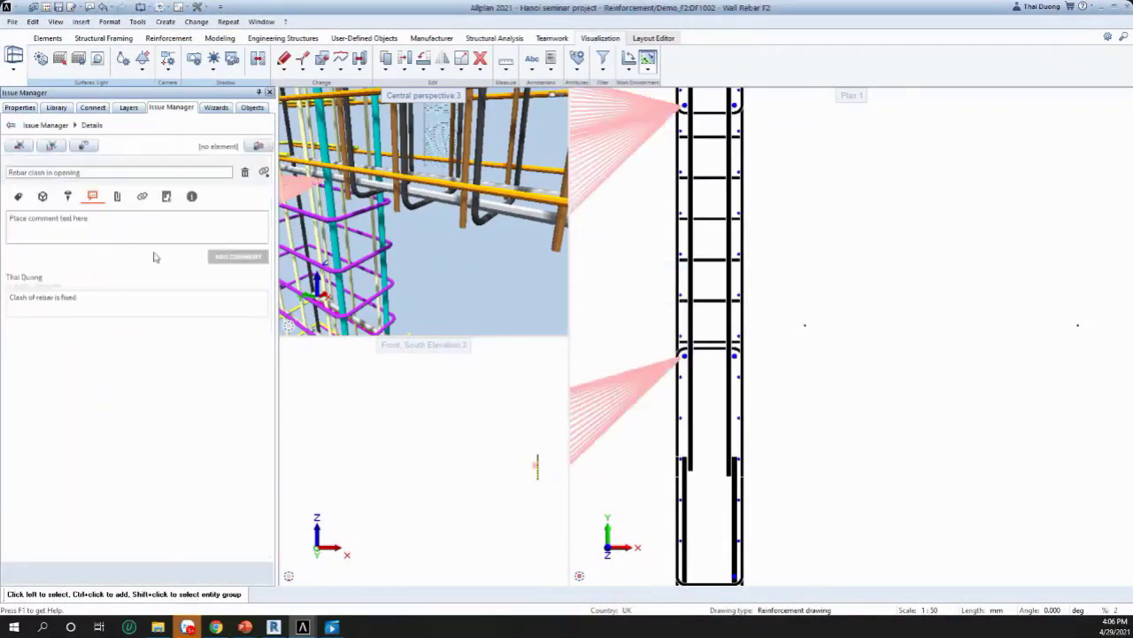
{"action": "left_click", "coordinate": [17, 196]}
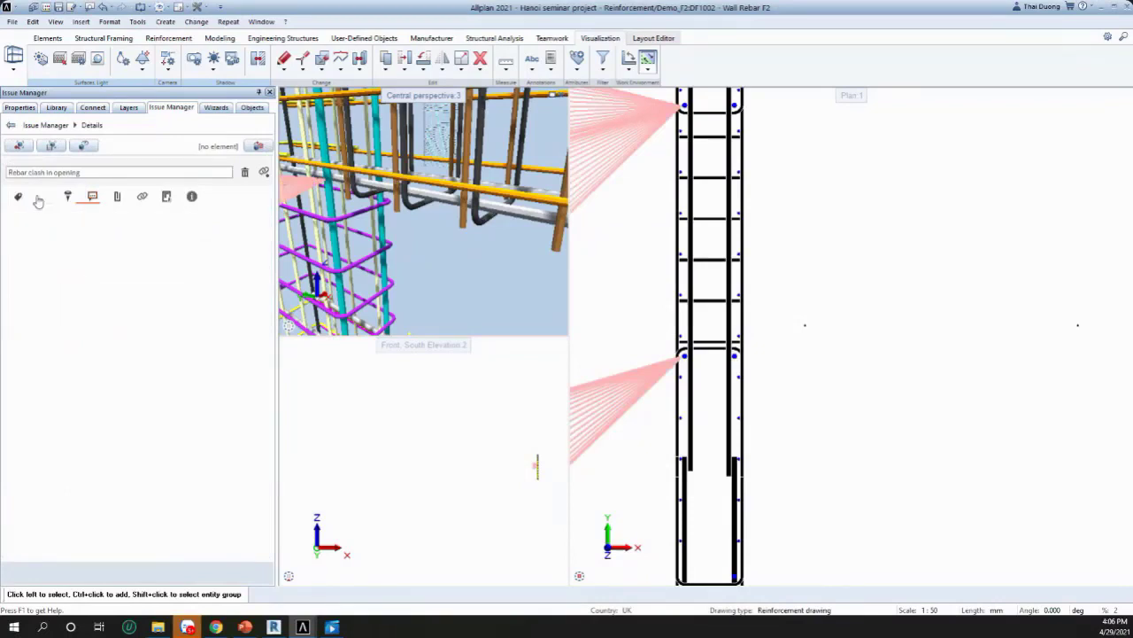
{"action": "left_click", "coordinate": [179, 429]}
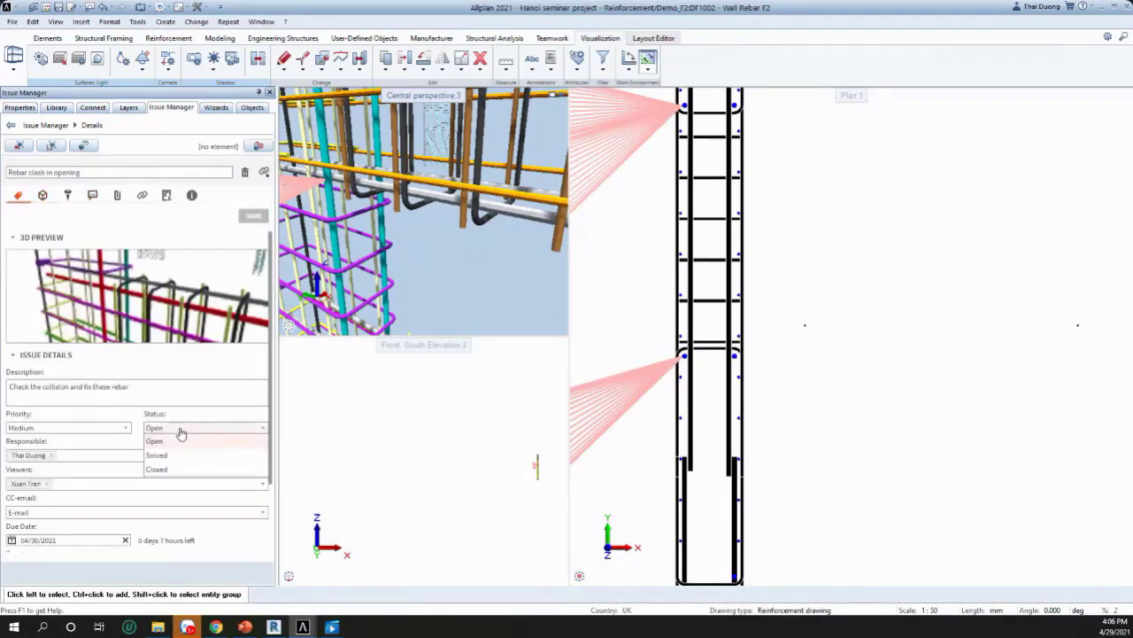
{"action": "left_click", "coordinate": [164, 455]}
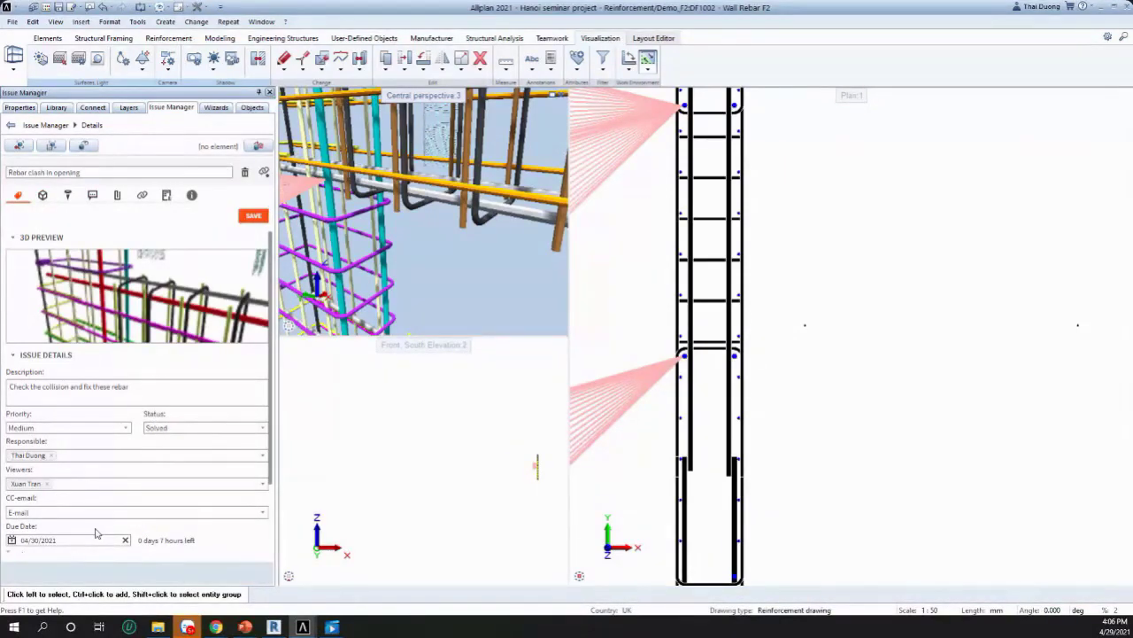
{"action": "scroll", "coordinate": [88, 533], "scroll_direction": "down", "scroll_amount": 3}
{"action": "scroll", "coordinate": [146, 412], "scroll_direction": "up", "scroll_amount": 2}
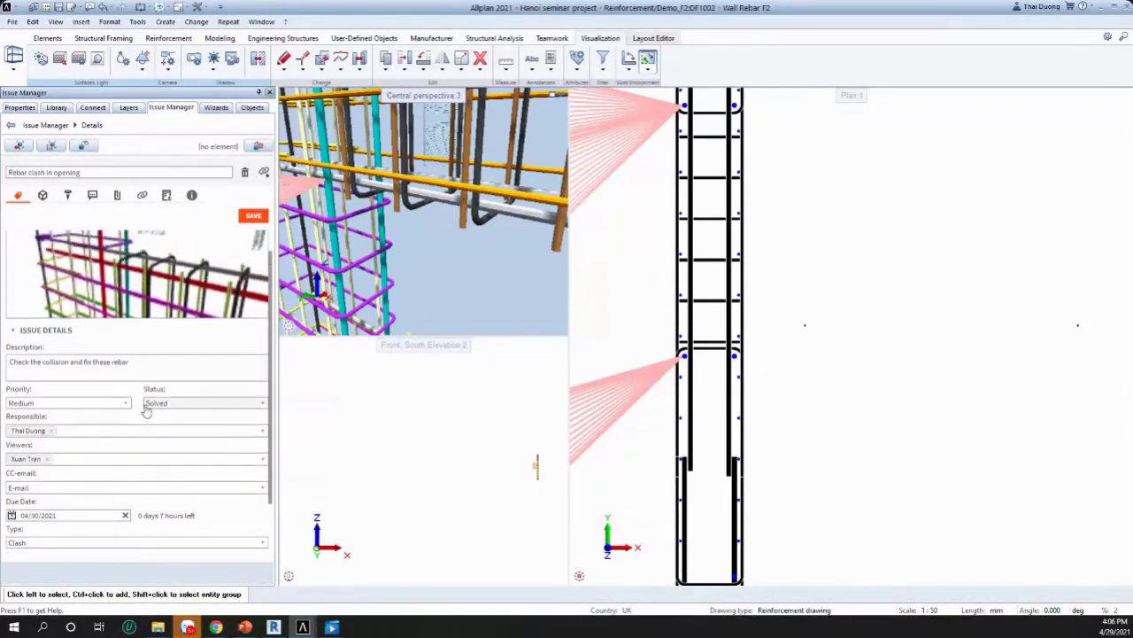
{"action": "left_click", "coordinate": [253, 216]}
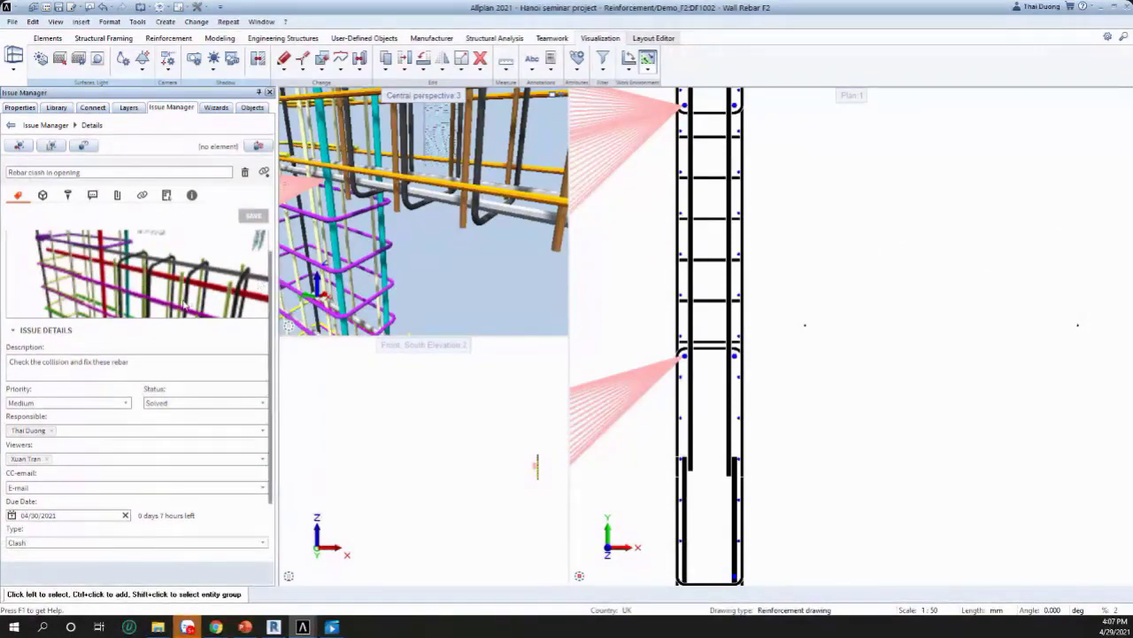
{"action": "scroll", "coordinate": [184, 304], "scroll_direction": "up", "scroll_amount": 1}
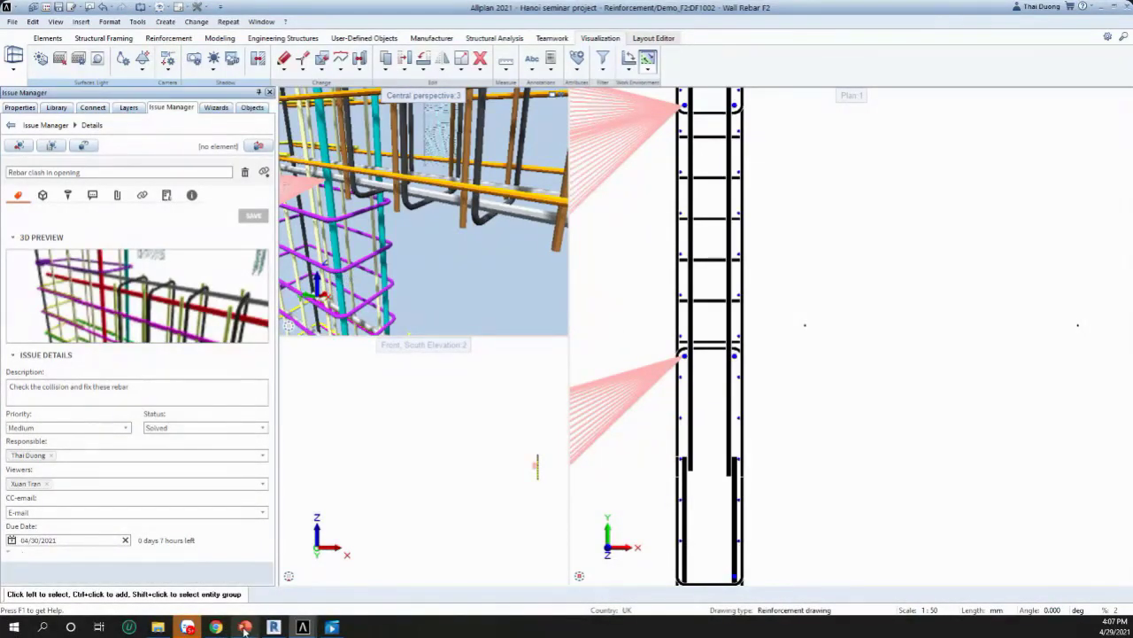
Step: Switch to Bimplus and write the reply "OK good. Thankyou" in the comments of the "Rebar clash in opening" issue
{"action": "mouse_move", "coordinate": [216, 627]}
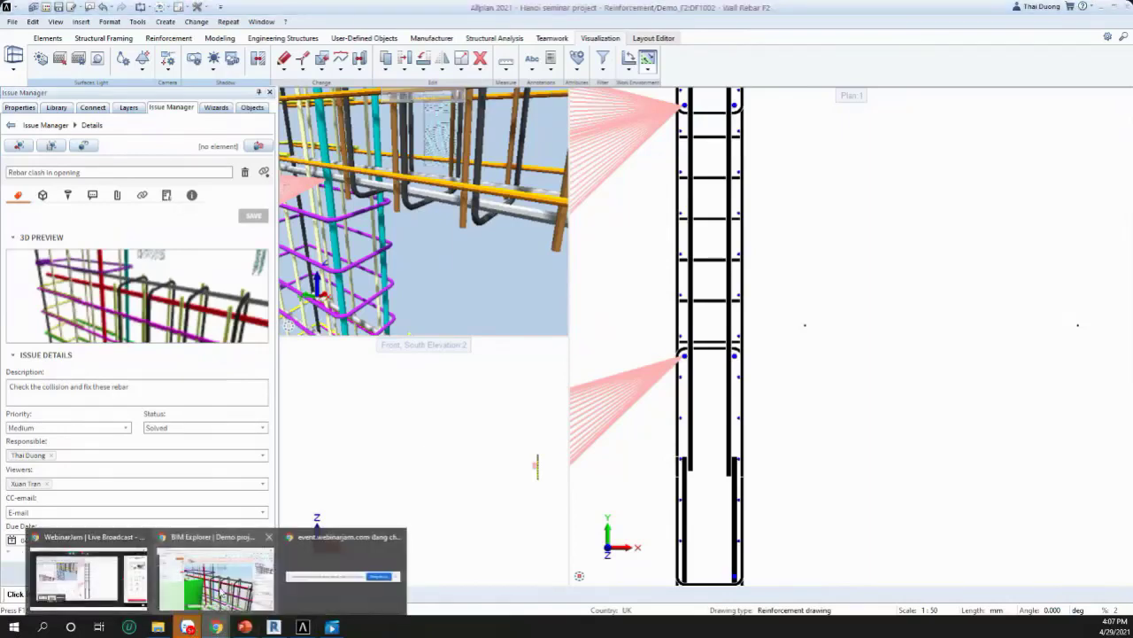
{"action": "left_click", "coordinate": [215, 575]}
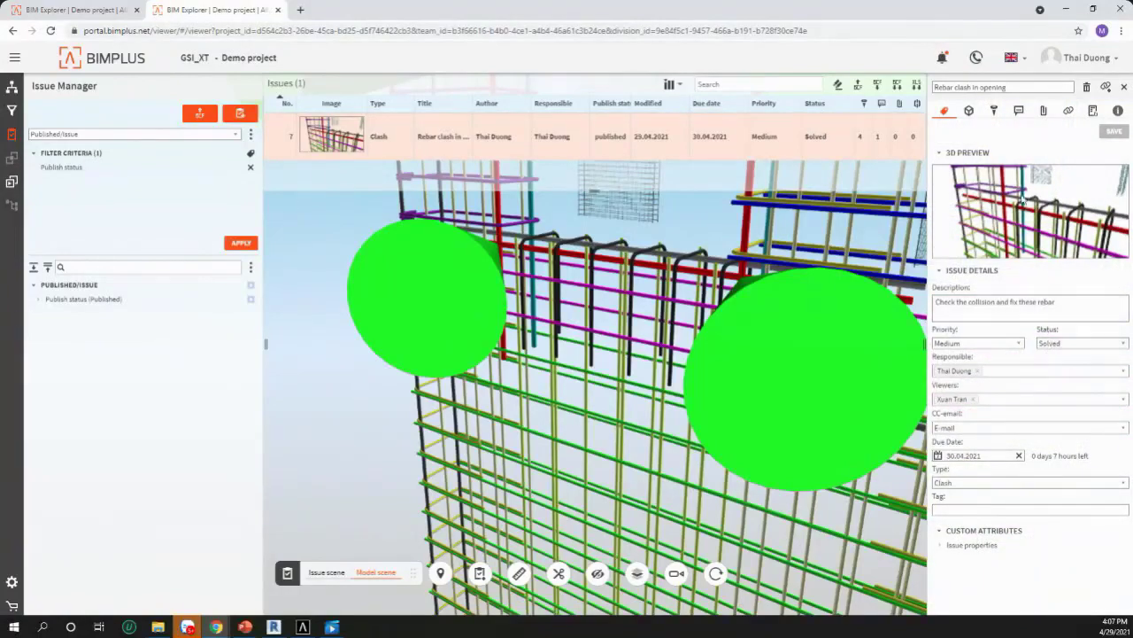
{"action": "left_click", "coordinate": [1018, 112]}
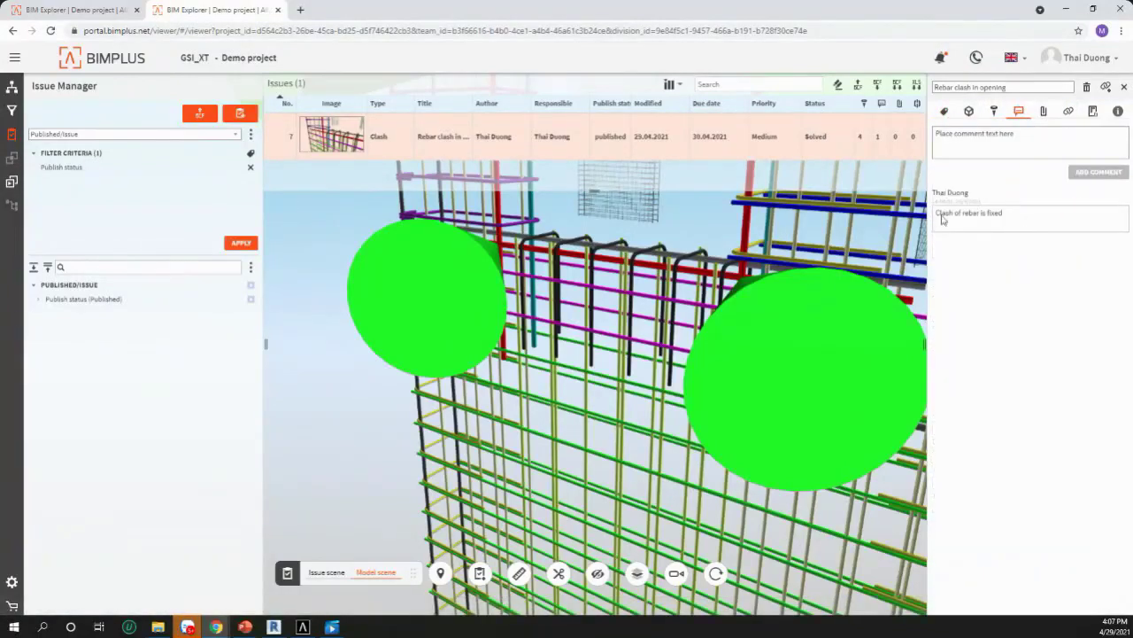
{"action": "left_click", "coordinate": [1021, 139]}
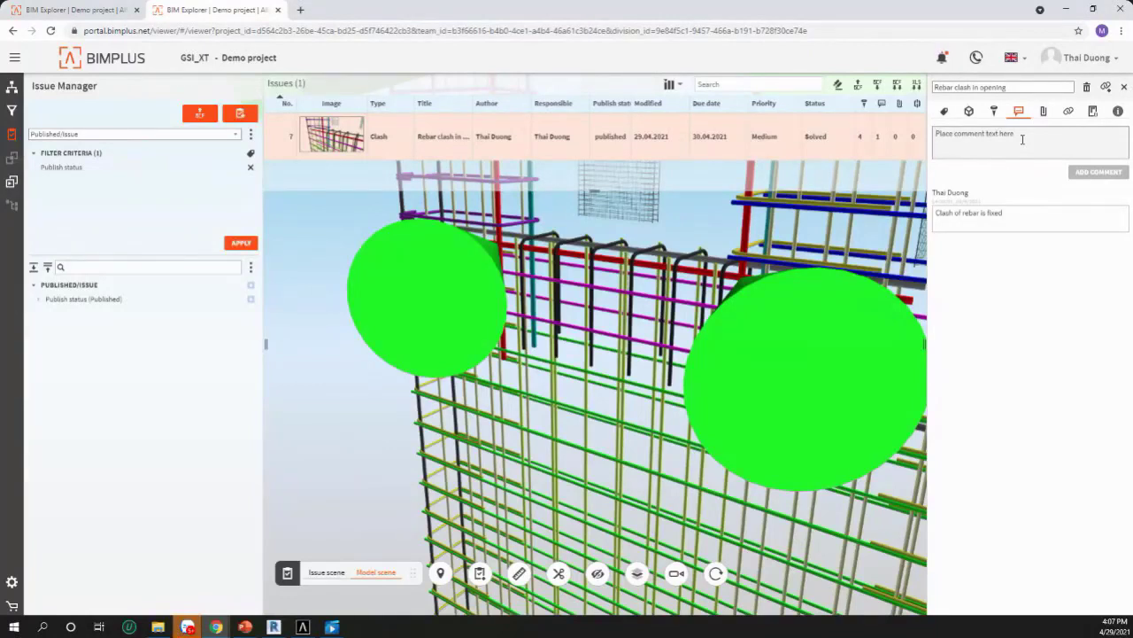
{"action": "type", "text": "OK good. Thankyou"}
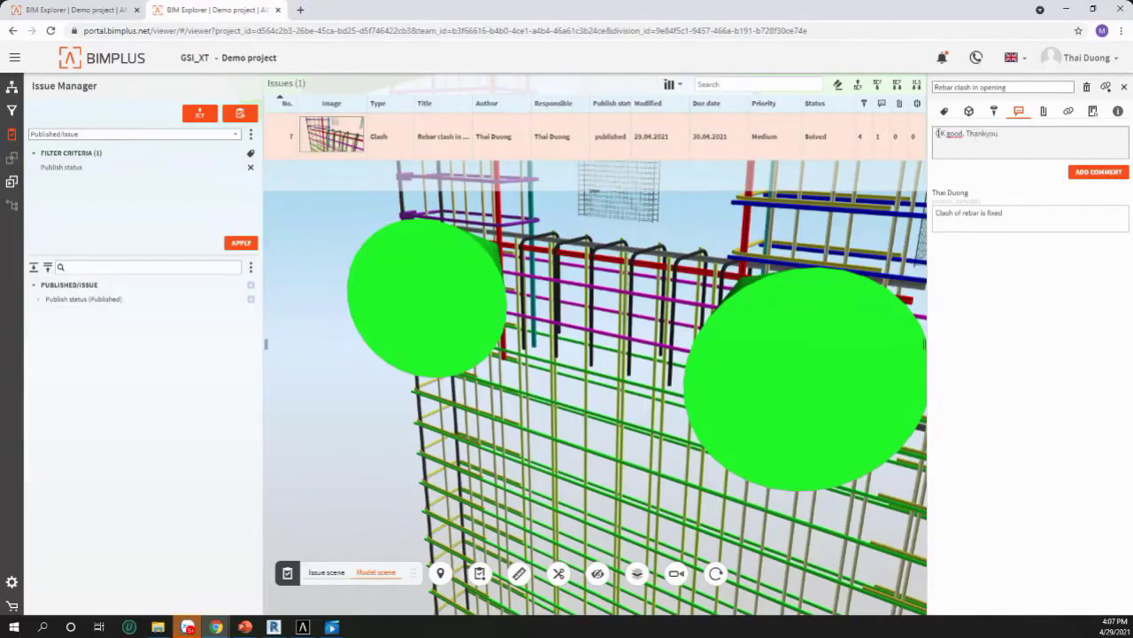
Step: Post the prepared comment "OK good, Thankyou" on the "Rebar clash in opening" issue and return to its issue details
{"action": "left_click", "coordinate": [1098, 172]}
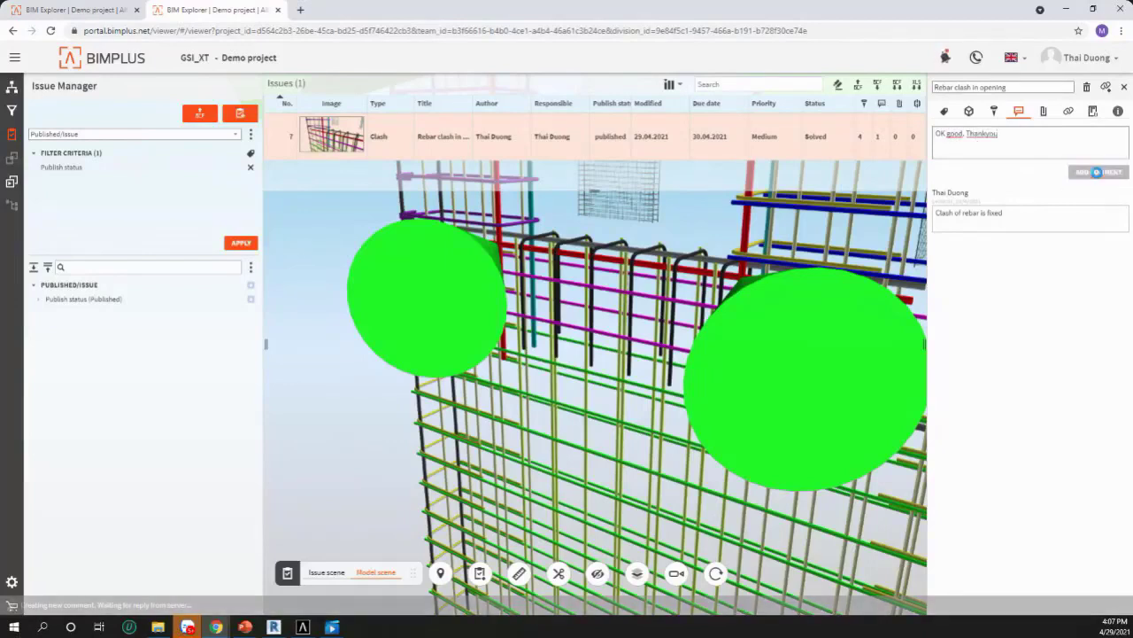
{"action": "left_click", "coordinate": [945, 111]}
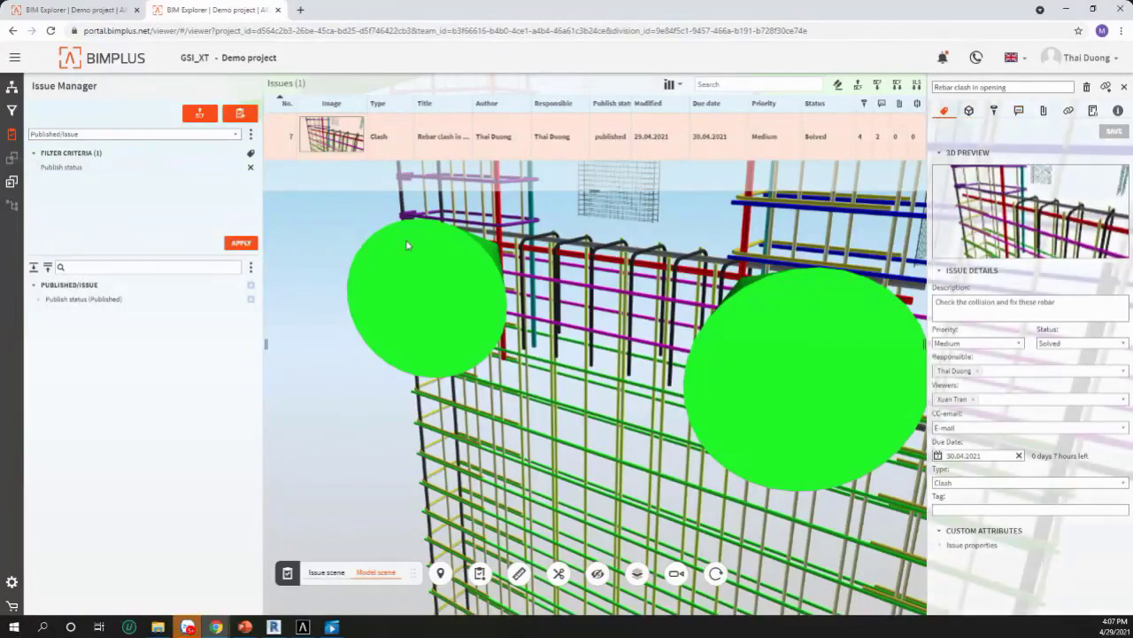
Step: Inspect the rebar around the wall opening and set the issue's status to Closed
{"action": "scroll", "coordinate": [413, 246], "scroll_direction": "down", "scroll_amount": 5}
{"action": "scroll", "coordinate": [510, 224], "scroll_direction": "up", "scroll_amount": 1}
{"action": "scroll", "coordinate": [509, 239], "scroll_direction": "up", "scroll_amount": 4}
{"action": "scroll", "coordinate": [508, 366], "scroll_direction": "down", "scroll_amount": 5}
{"action": "scroll", "coordinate": [502, 245], "scroll_direction": "up", "scroll_amount": 5}
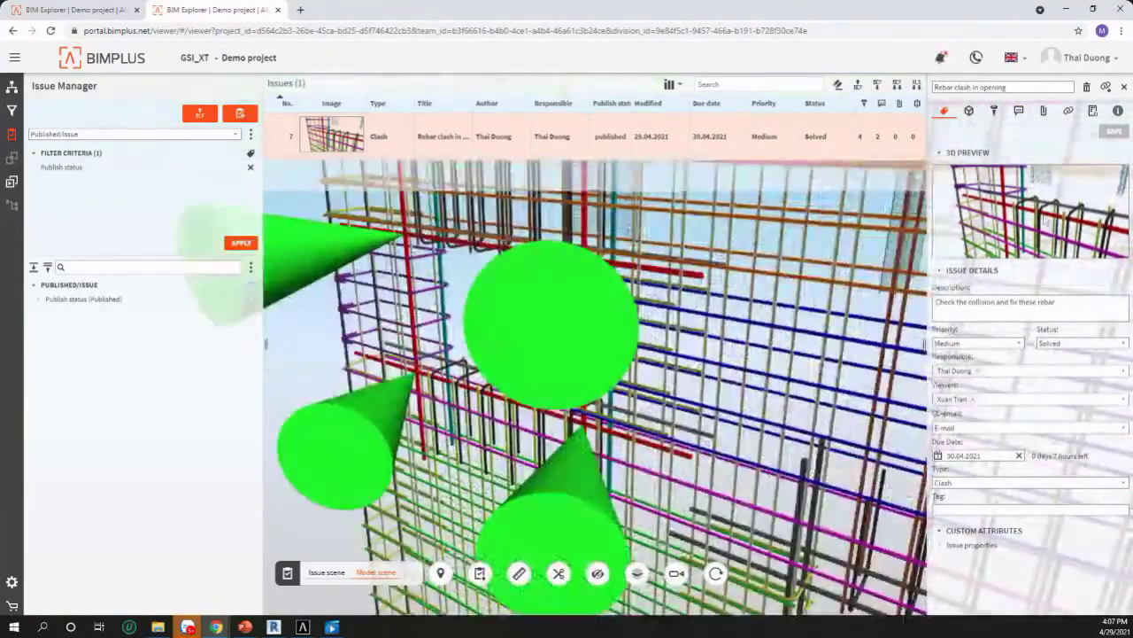
{"action": "left_click", "coordinate": [1079, 345]}
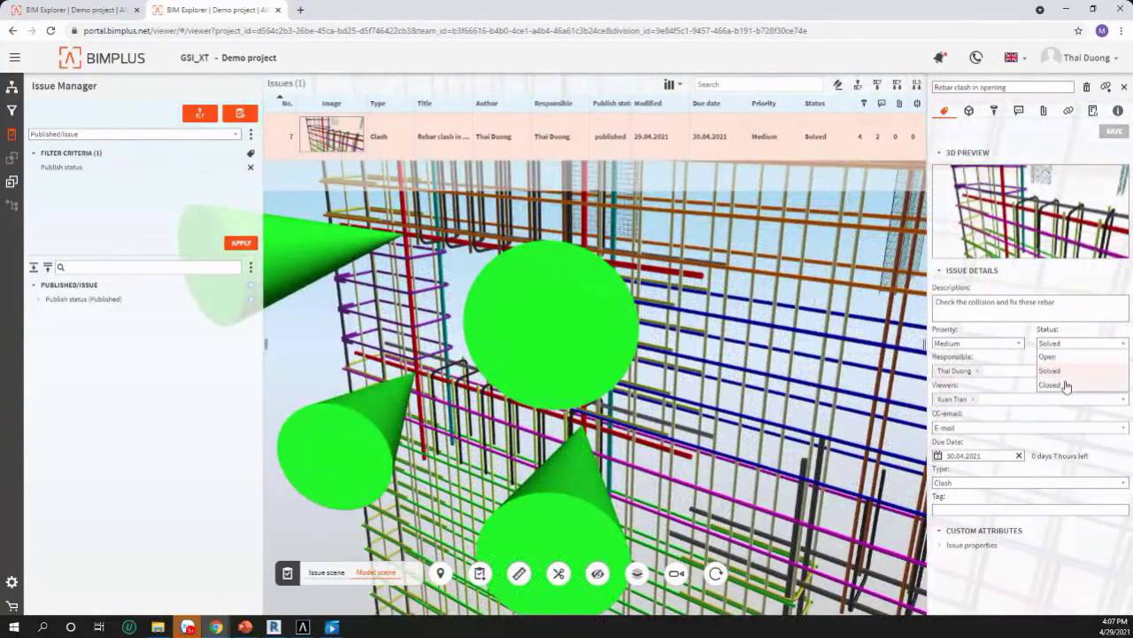
{"action": "left_click", "coordinate": [1065, 384]}
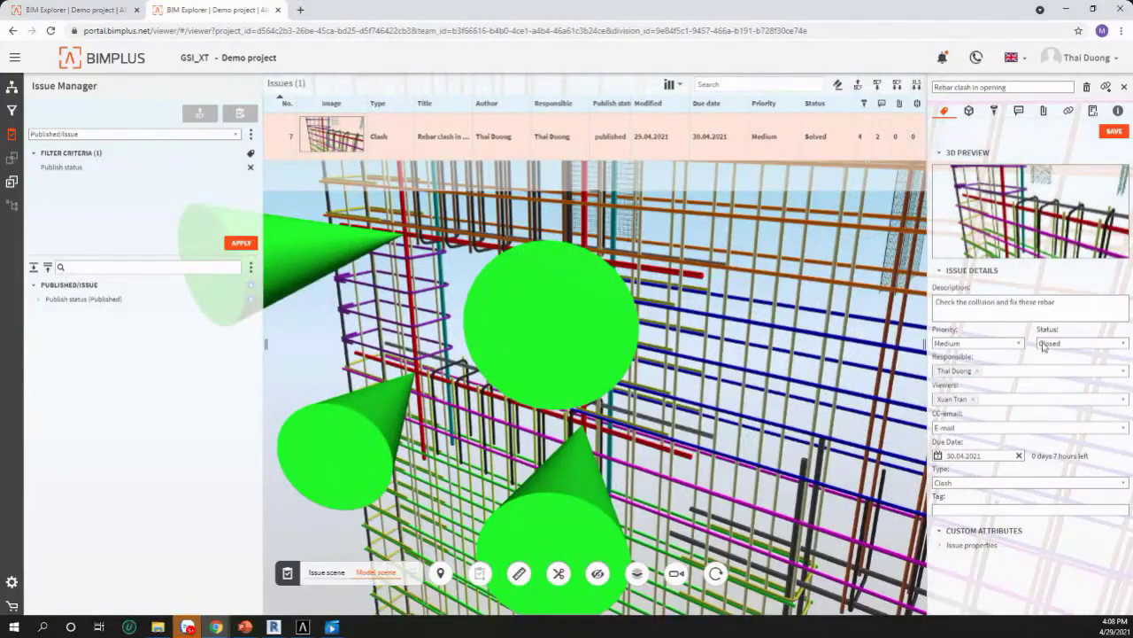
Step: Examine the marked wall opening and the whole reinforced wall in the 3D model from several distances and angles
{"action": "scroll", "coordinate": [593, 308], "scroll_direction": "down", "scroll_amount": 5}
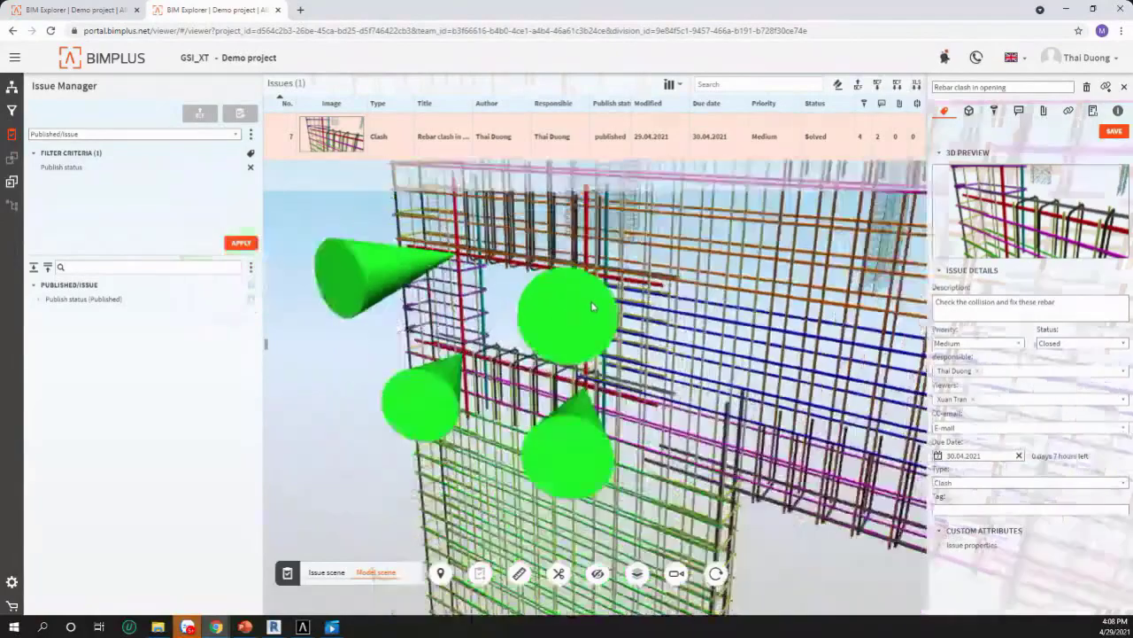
{"action": "left_click_drag", "start_coordinate": [691, 288], "coordinate": [660, 323]}
{"action": "scroll", "coordinate": [633, 292], "scroll_direction": "down", "scroll_amount": 5}
{"action": "left_click_drag", "start_coordinate": [633, 275], "coordinate": [575, 301]}
{"action": "scroll", "coordinate": [566, 297], "scroll_direction": "down", "scroll_amount": 5}
{"action": "left_click_drag", "start_coordinate": [502, 399], "coordinate": [528, 378]}
{"action": "left_click_drag", "start_coordinate": [578, 330], "coordinate": [530, 356]}
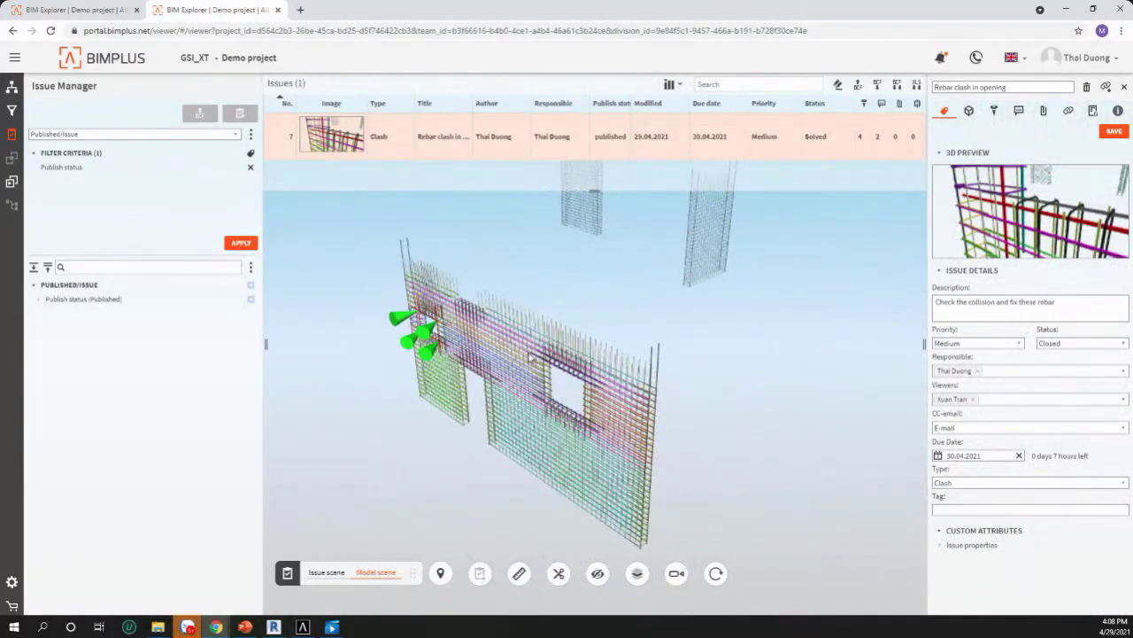
{"action": "scroll", "coordinate": [453, 339], "scroll_direction": "up", "scroll_amount": 3}
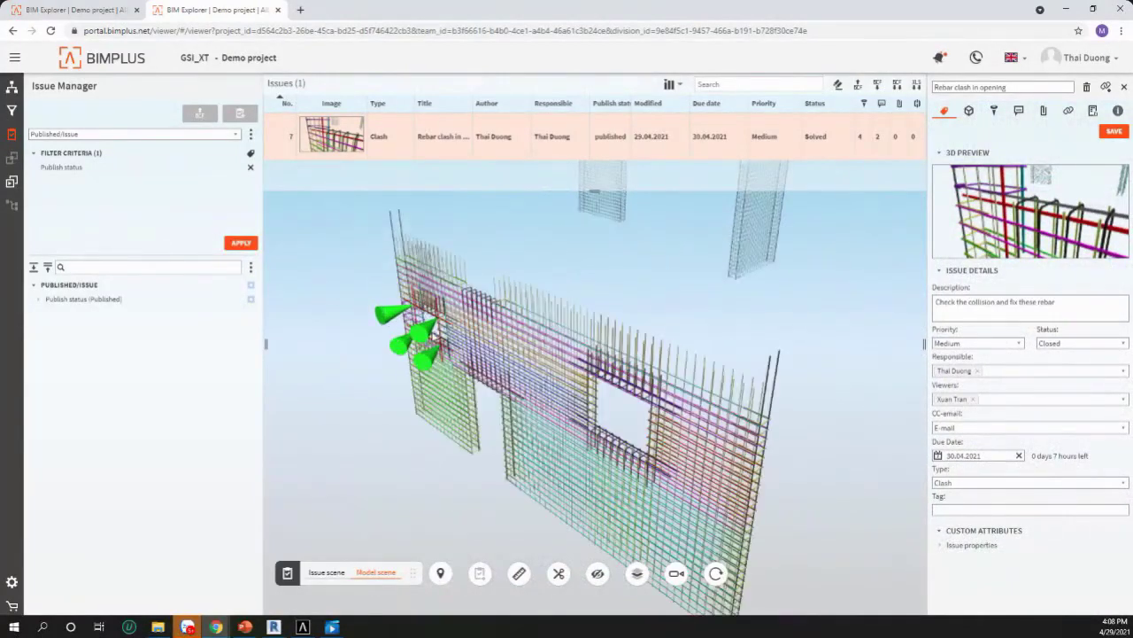
{"action": "scroll", "coordinate": [453, 339], "scroll_direction": "down", "scroll_amount": 3}
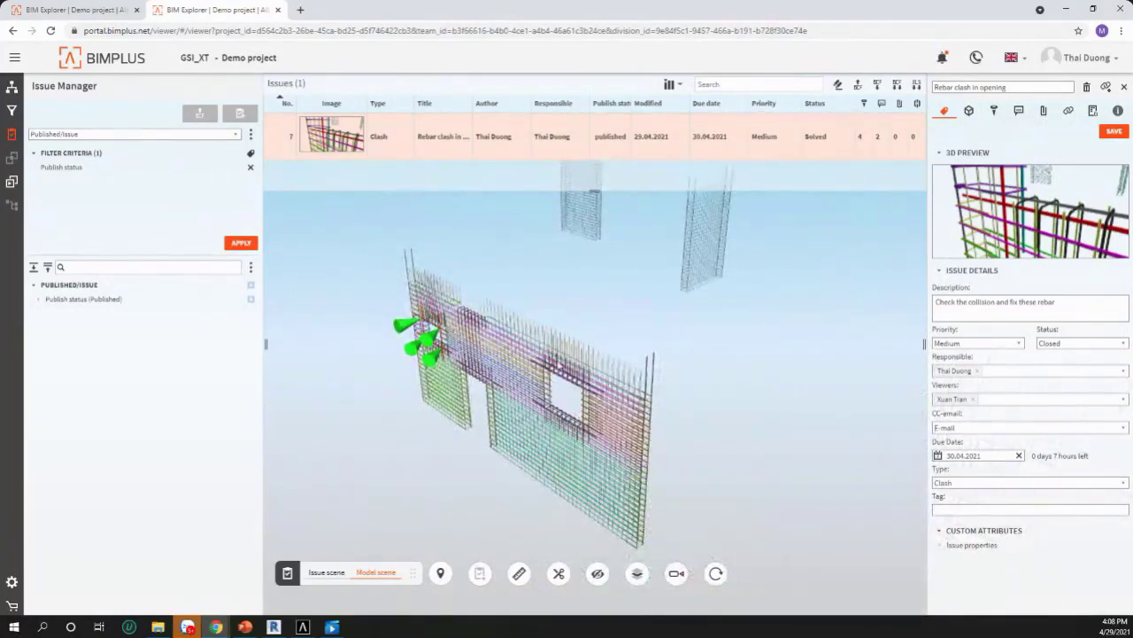
{"action": "scroll", "coordinate": [499, 275], "scroll_direction": "down", "scroll_amount": 3}
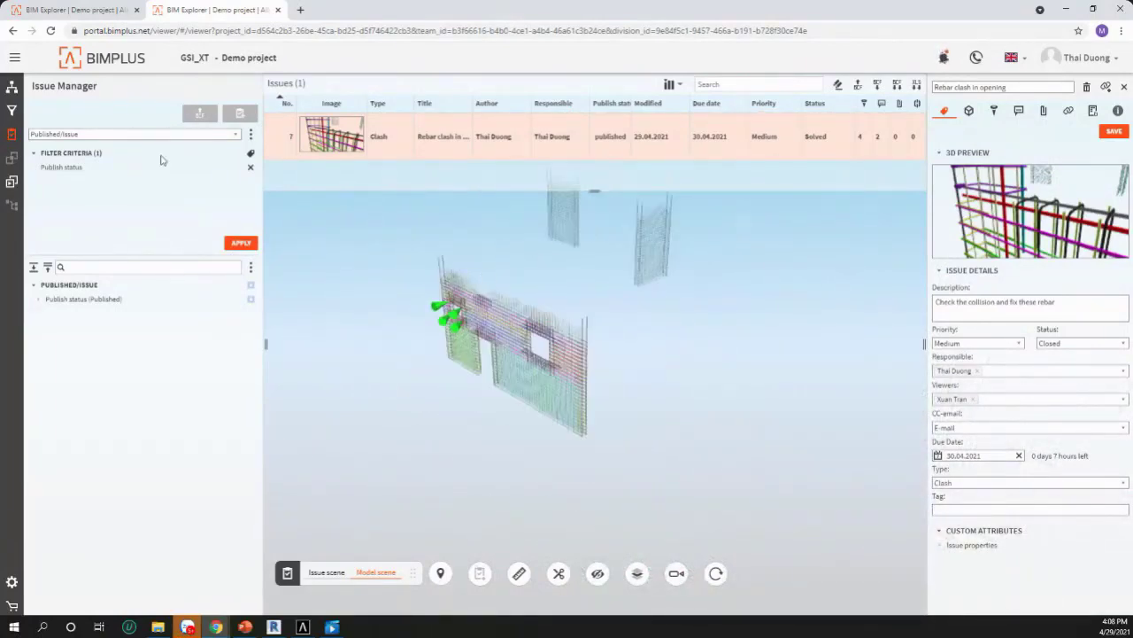
{"action": "left_click", "coordinate": [15, 59]}
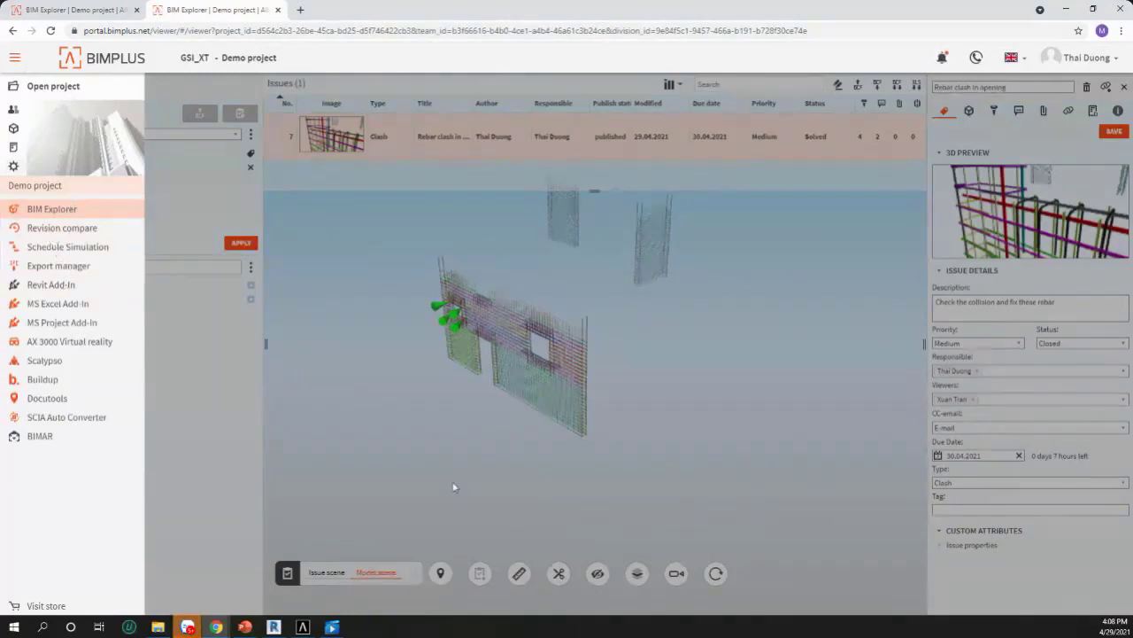
{"action": "left_click", "coordinate": [403, 375]}
{"action": "left_click", "coordinate": [9, 93]}
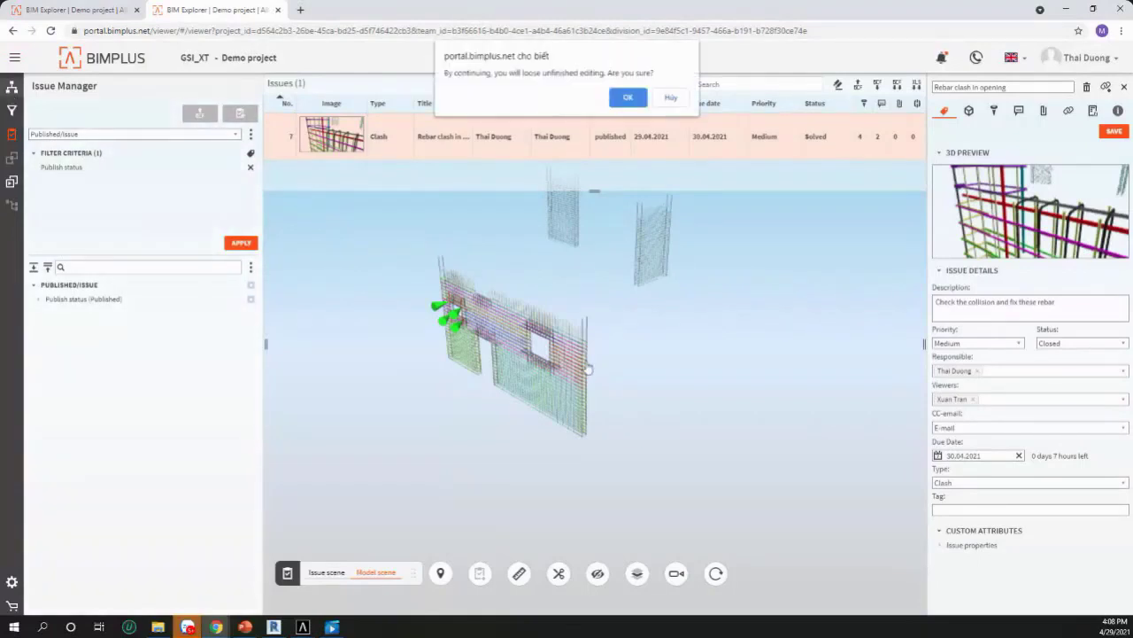
{"action": "left_click", "coordinate": [673, 97]}
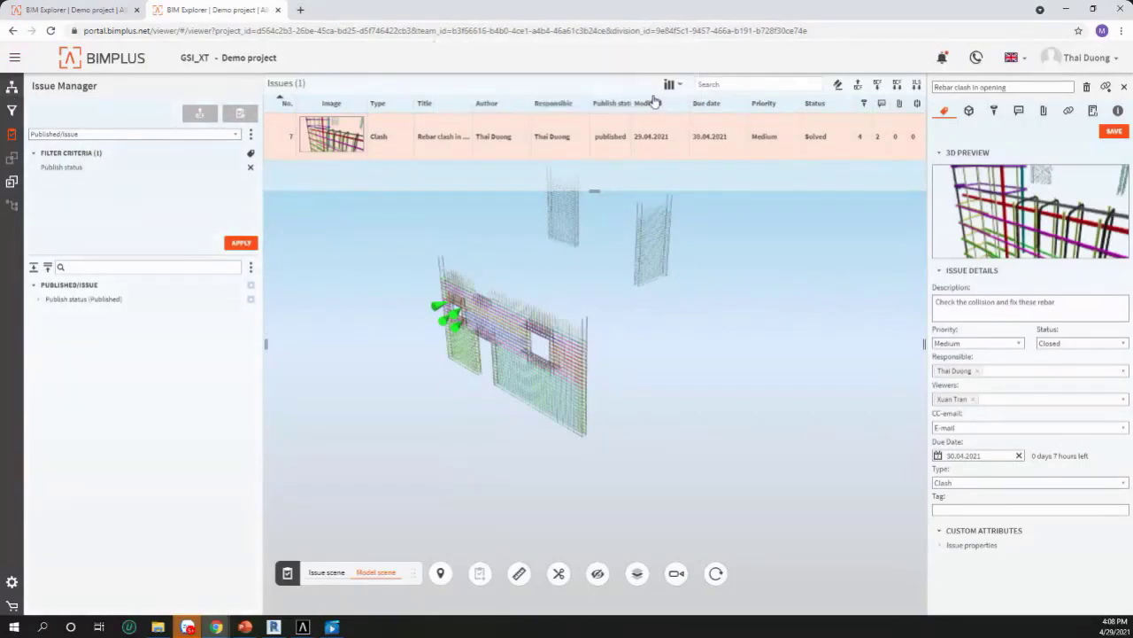
{"action": "left_click", "coordinate": [12, 90]}
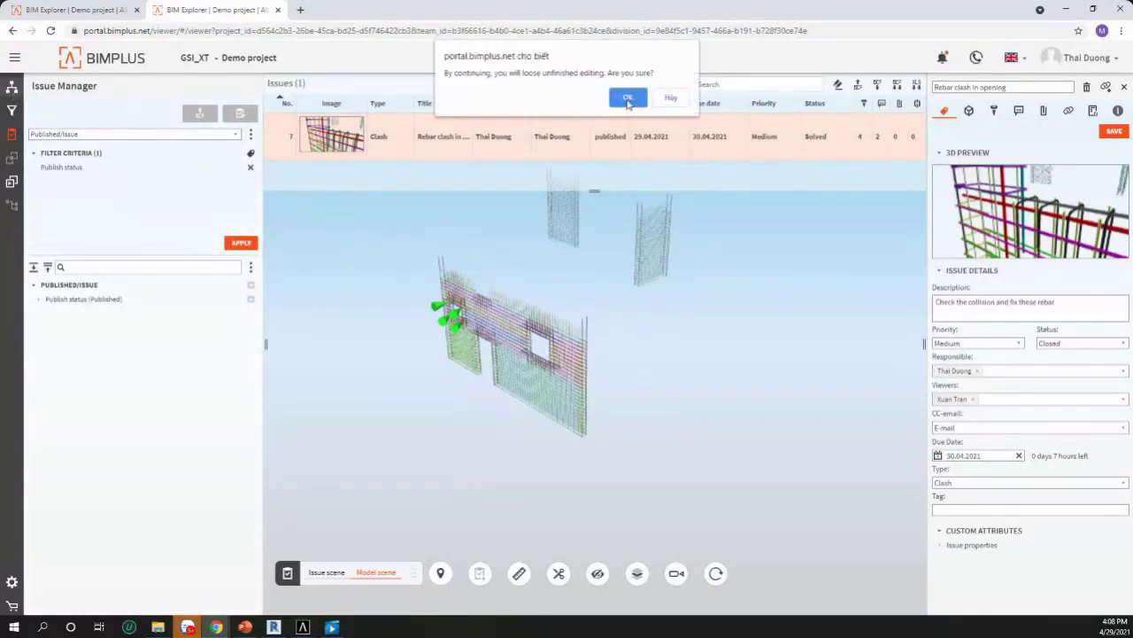
{"action": "left_click", "coordinate": [628, 97]}
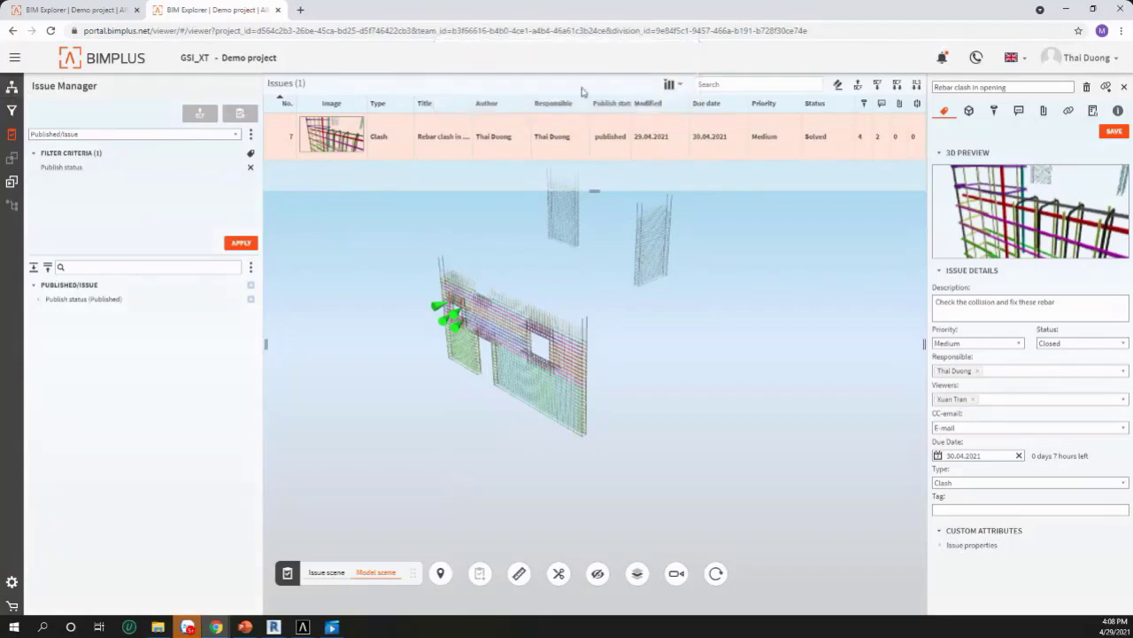
{"action": "left_click", "coordinate": [12, 90]}
{"action": "left_click", "coordinate": [621, 99]}
Step: Save the changes to the issue and expand the Published group in the issue tree
{"action": "left_click", "coordinate": [1116, 132]}
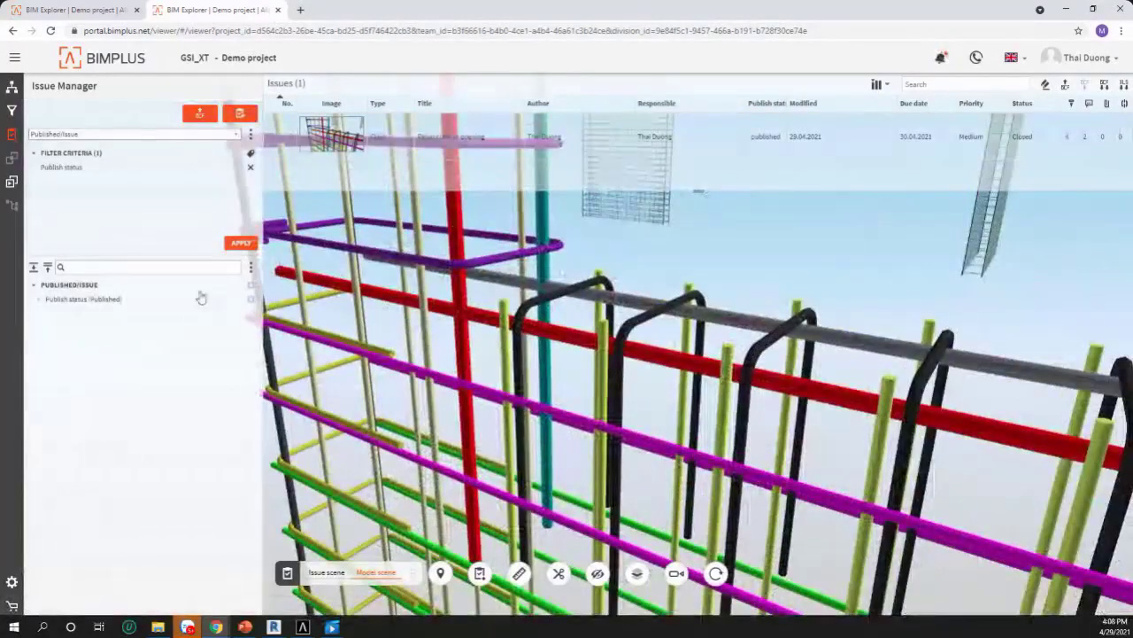
{"action": "left_click", "coordinate": [38, 299]}
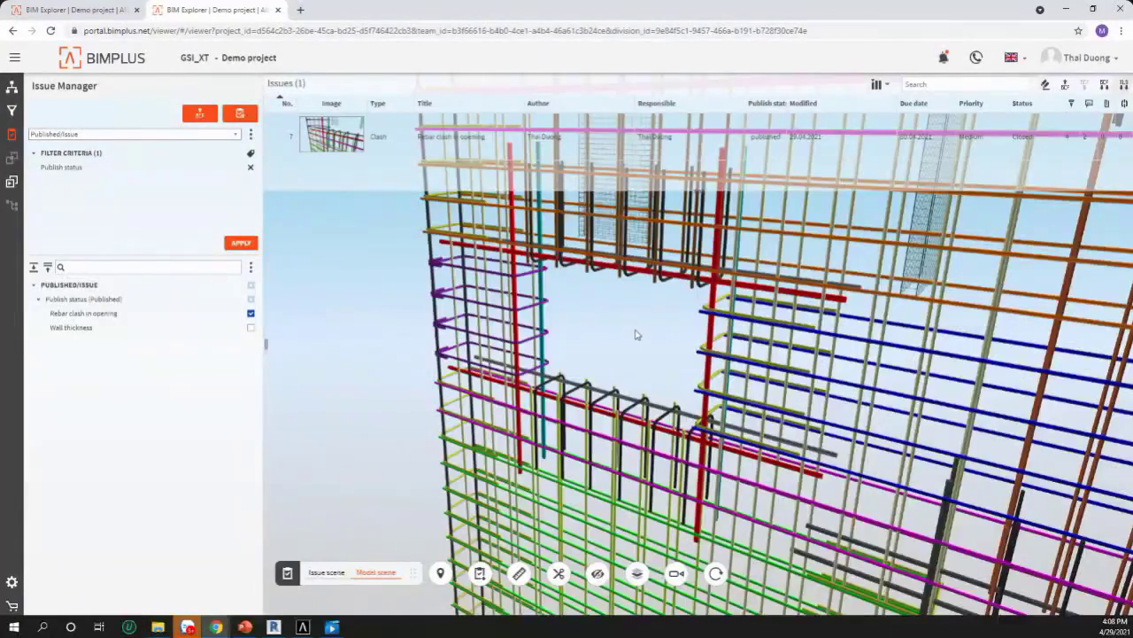
Step: Leave the Issue Manager for Project navigation and bring up the projects overview
{"action": "left_click", "coordinate": [14, 89]}
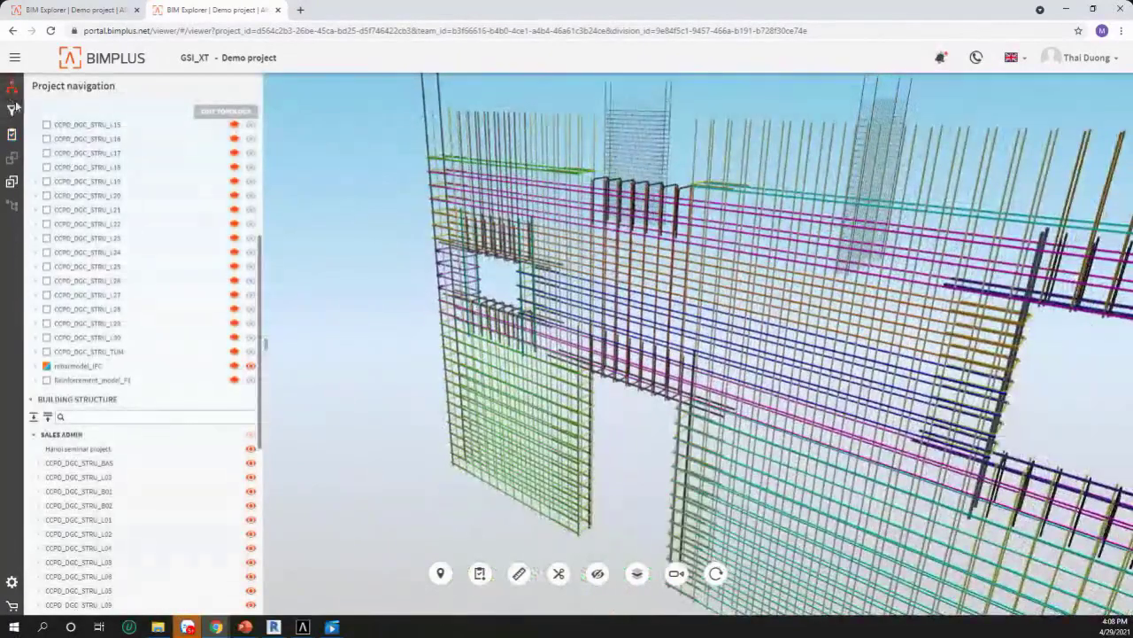
{"action": "left_click", "coordinate": [14, 59]}
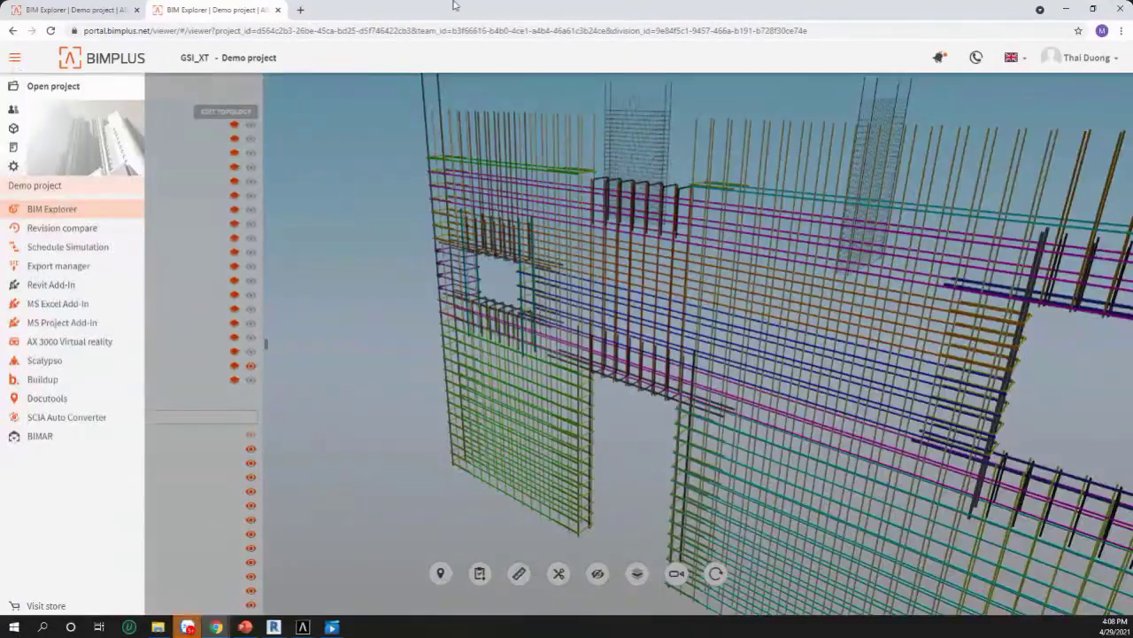
{"action": "left_click", "coordinate": [362, 269]}
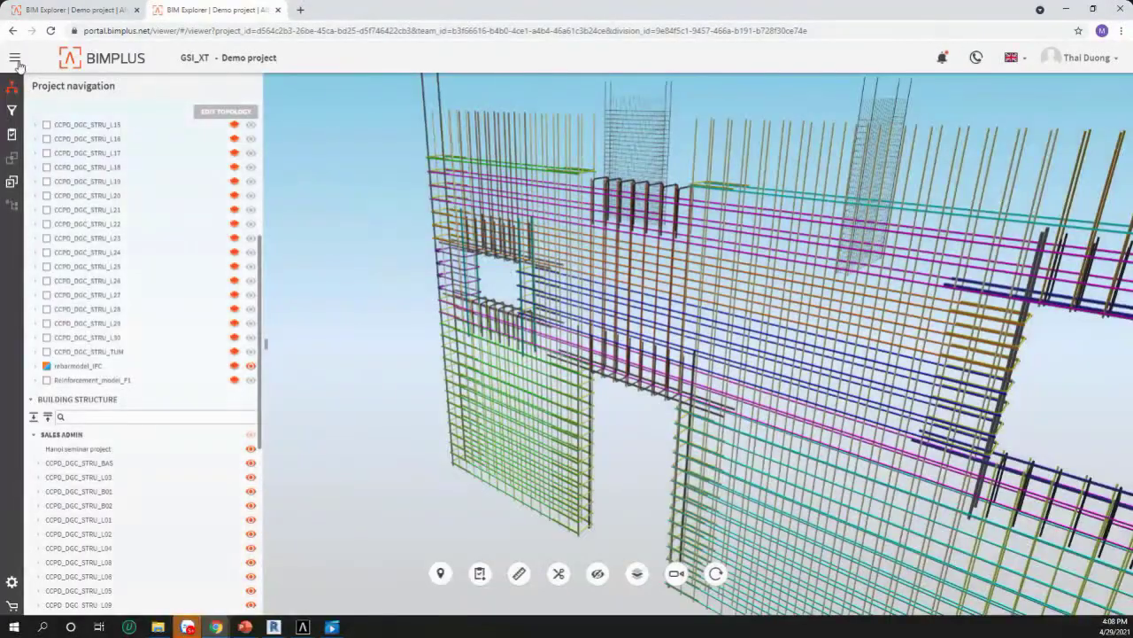
{"action": "left_click", "coordinate": [15, 60]}
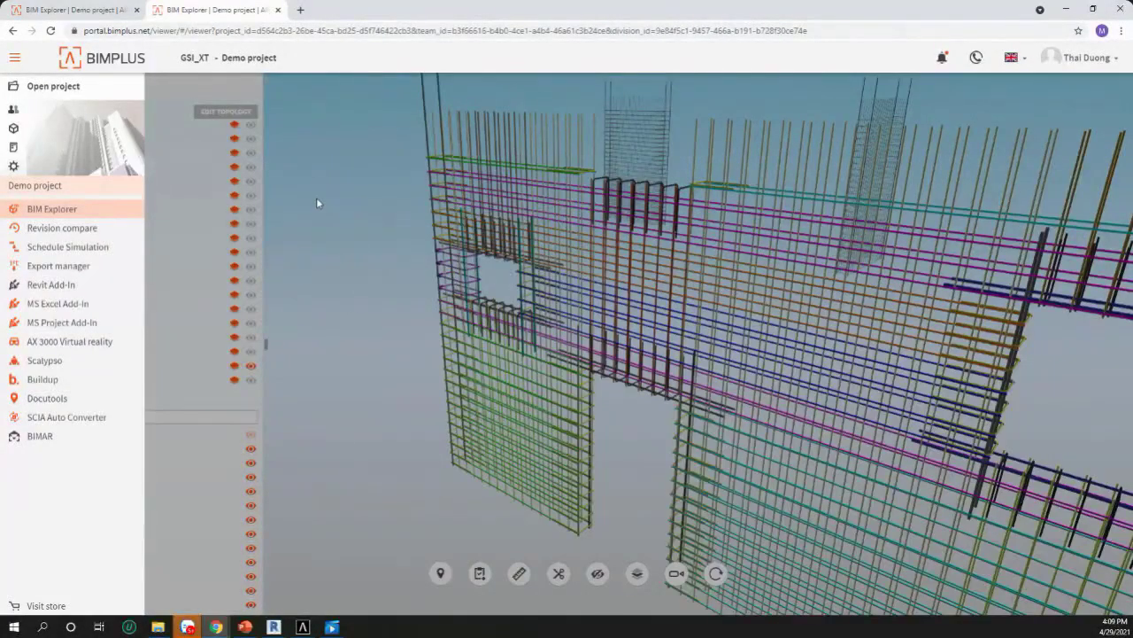
{"action": "left_click", "coordinate": [53, 86]}
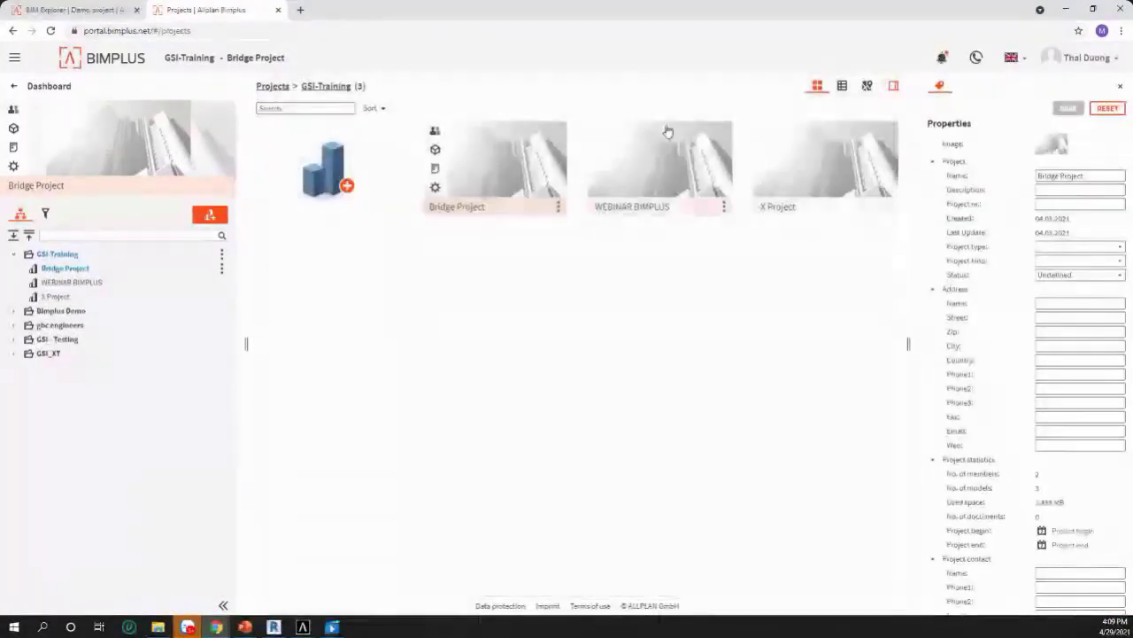
Step: Expand the GSI - Testing team, dismiss the storage notice and open Building Project in the viewer
{"action": "left_click", "coordinate": [14, 340]}
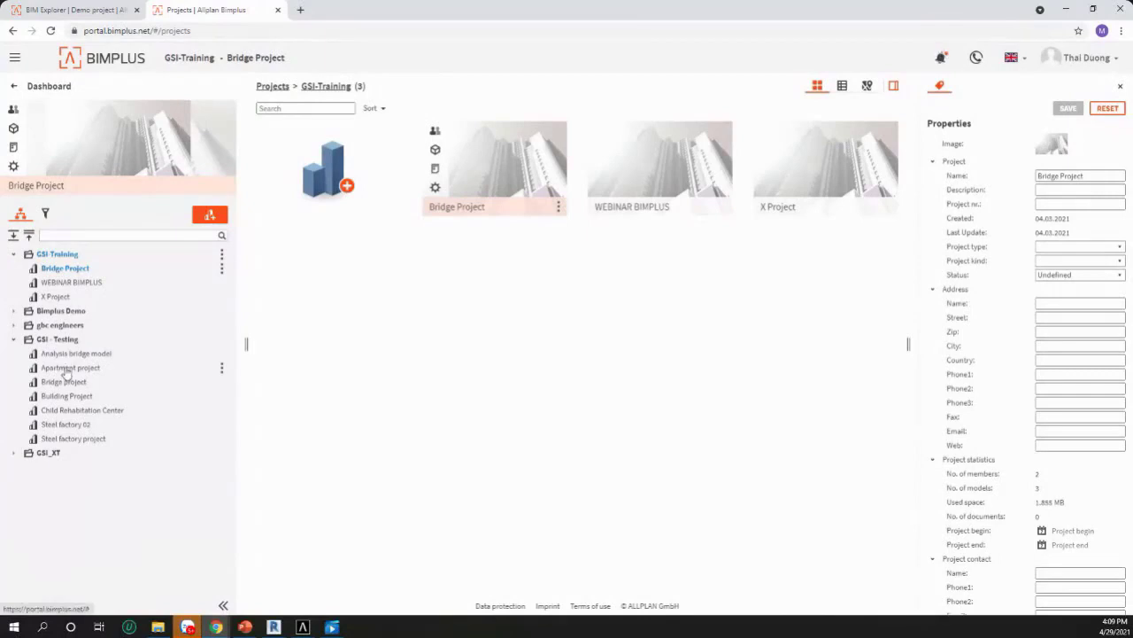
{"action": "left_click", "coordinate": [62, 398]}
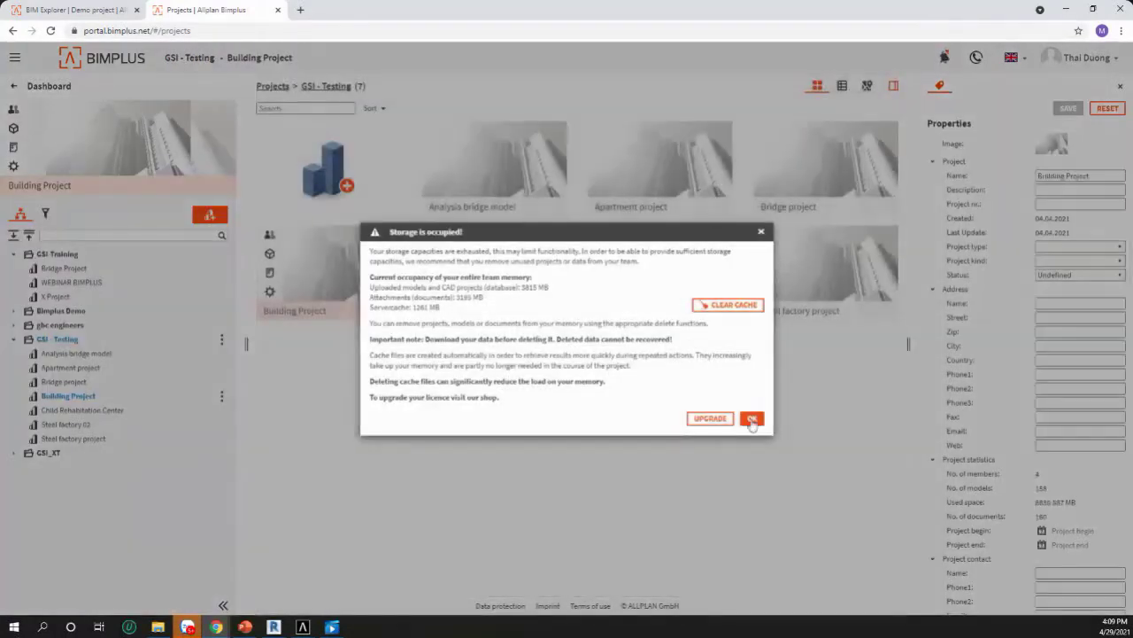
{"action": "left_click", "coordinate": [752, 418]}
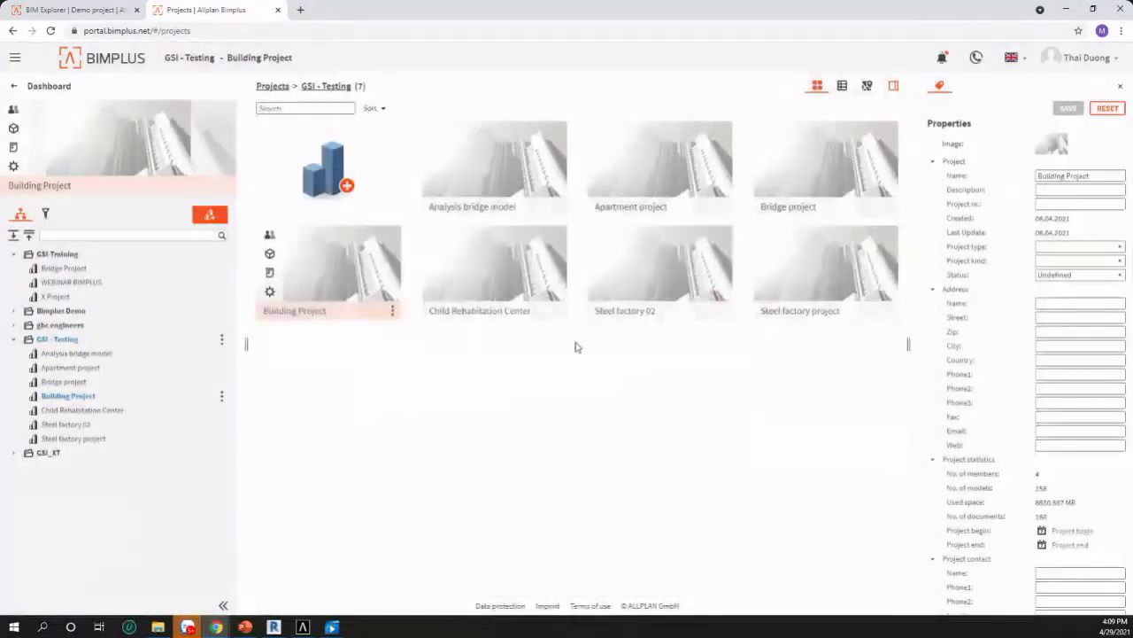
{"action": "double_click", "coordinate": [324, 286]}
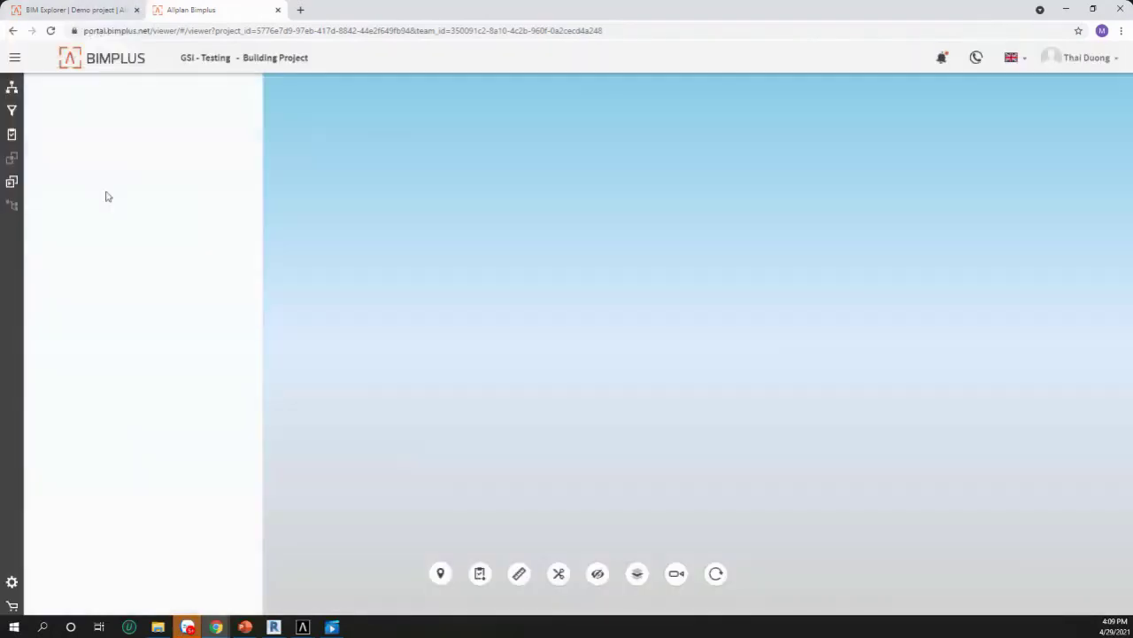
Step: Show the Project navigation for Building Project and widen its pane slightly
{"action": "left_click", "coordinate": [11, 89]}
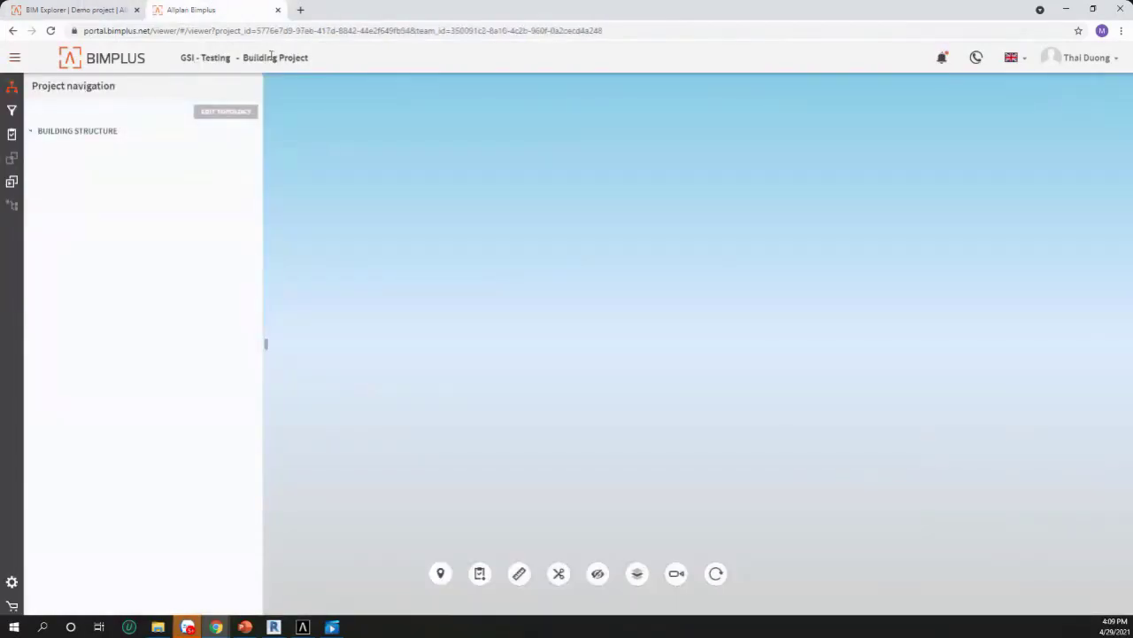
{"action": "left_click_drag", "start_coordinate": [263, 345], "coordinate": [305, 349]}
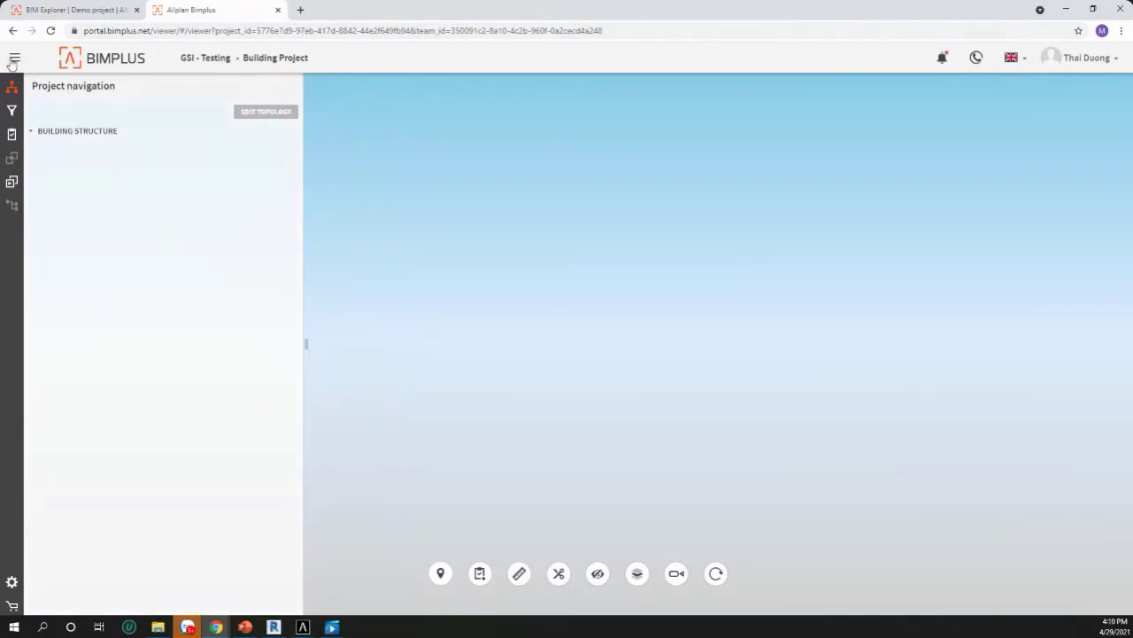
{"action": "scroll", "coordinate": [77, 225], "scroll_direction": "down", "scroll_amount": 1}
{"action": "scroll", "coordinate": [78, 221], "scroll_direction": "up", "scroll_amount": 1}
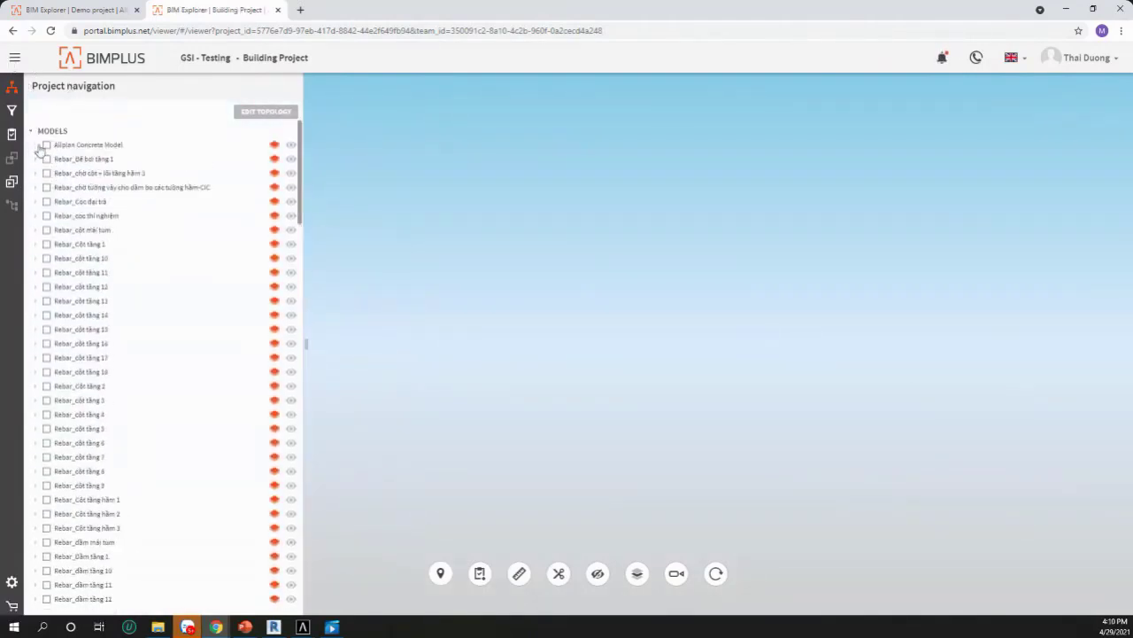
Step: Try displaying the Allplan Concrete Model while looking through the project's list of concrete and rebar models
{"action": "left_click", "coordinate": [291, 146]}
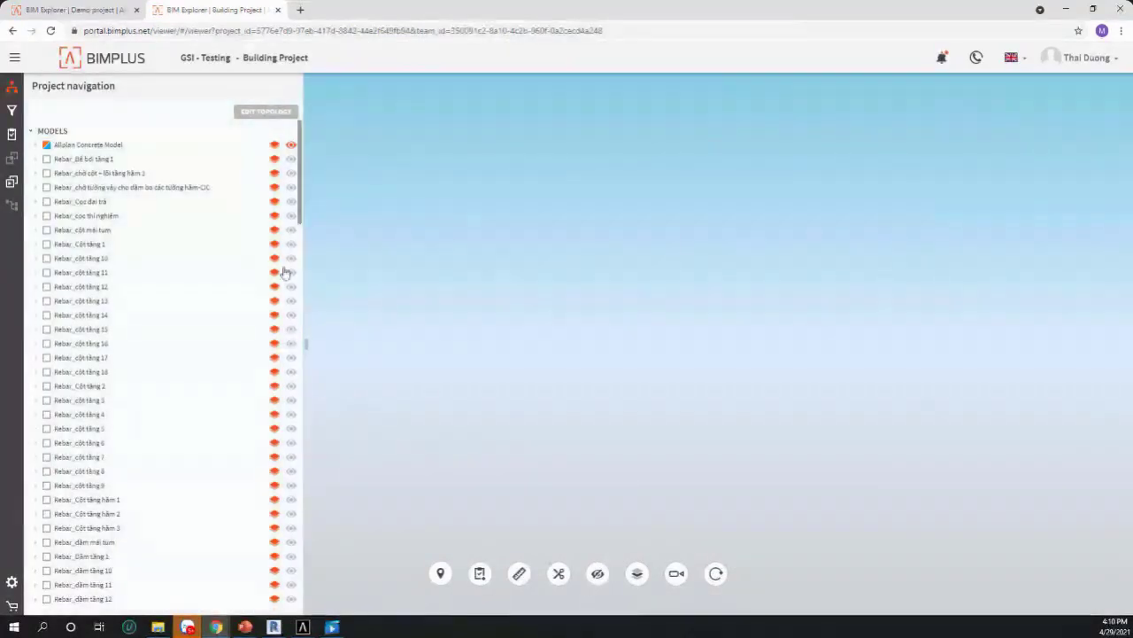
{"action": "left_click_drag", "start_coordinate": [300, 220], "coordinate": [288, 620]}
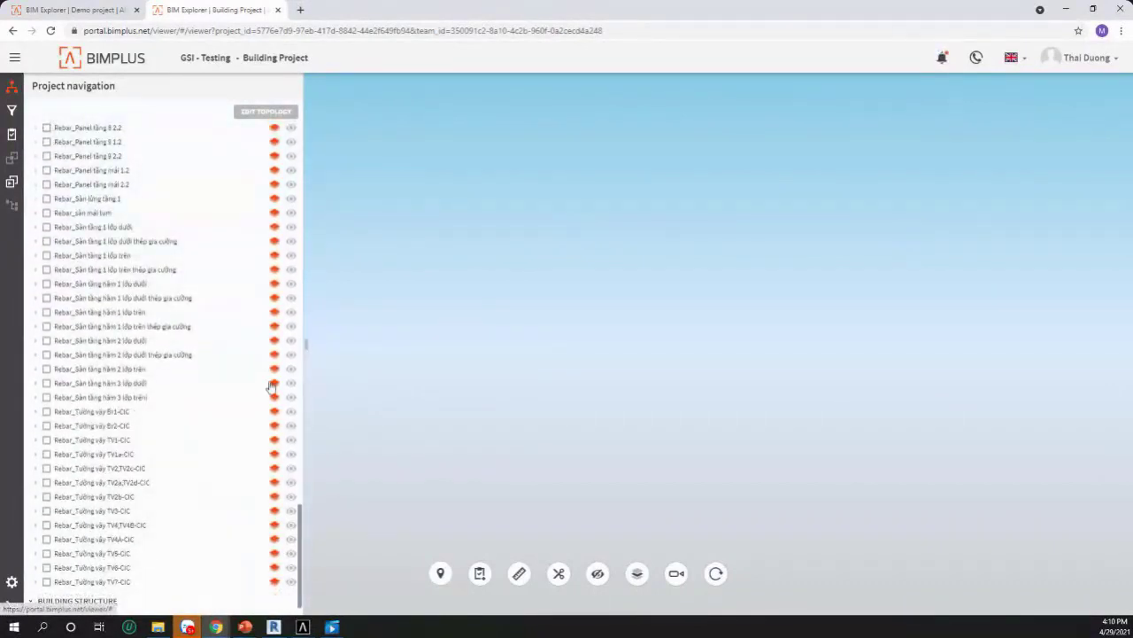
{"action": "left_click_drag", "start_coordinate": [299, 535], "coordinate": [311, 159]}
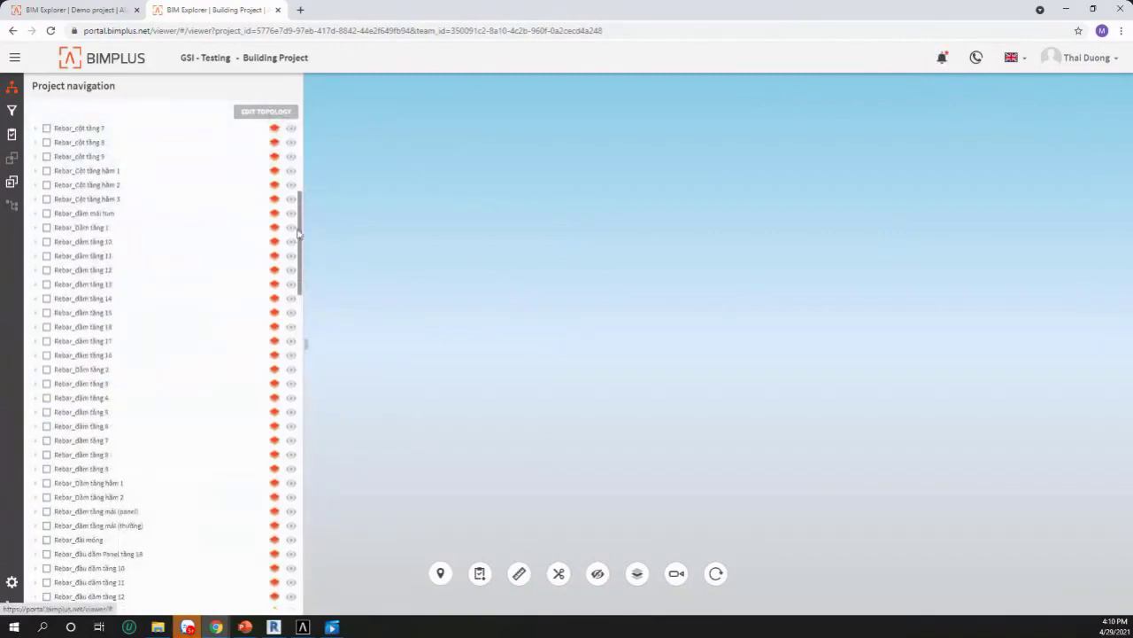
{"action": "left_click_drag", "start_coordinate": [298, 232], "coordinate": [309, 129]}
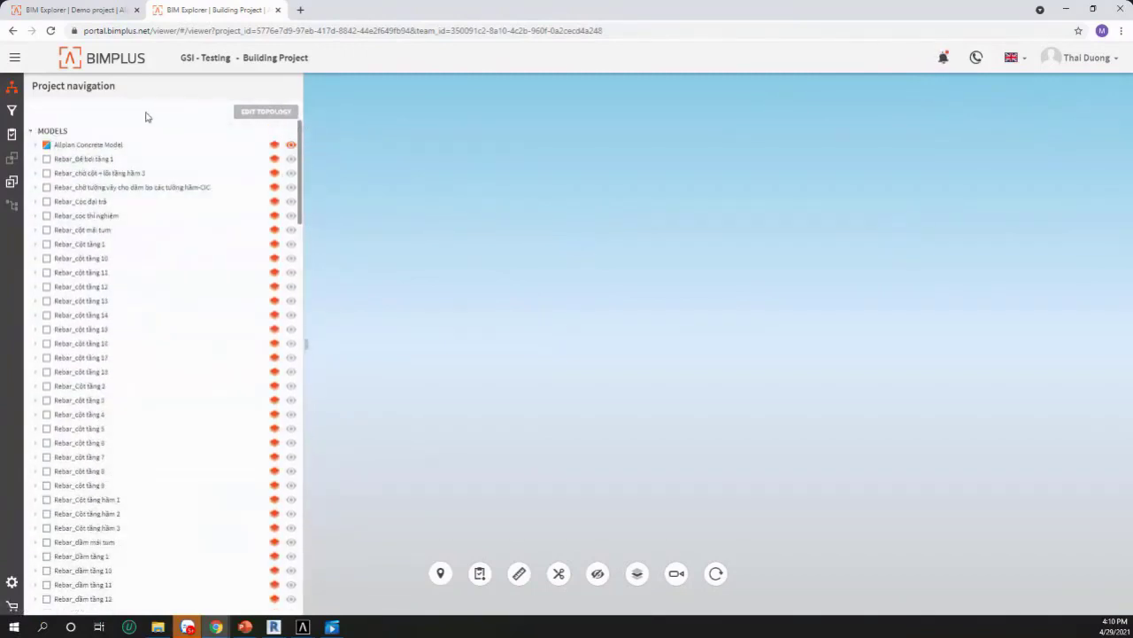
{"action": "scroll", "coordinate": [94, 283], "scroll_direction": "down", "scroll_amount": 3}
{"action": "scroll", "coordinate": [79, 329], "scroll_direction": "up", "scroll_amount": 3}
{"action": "scroll", "coordinate": [86, 169], "scroll_direction": "down", "scroll_amount": 6}
{"action": "scroll", "coordinate": [91, 292], "scroll_direction": "up", "scroll_amount": 6}
{"action": "left_click", "coordinate": [291, 146]}
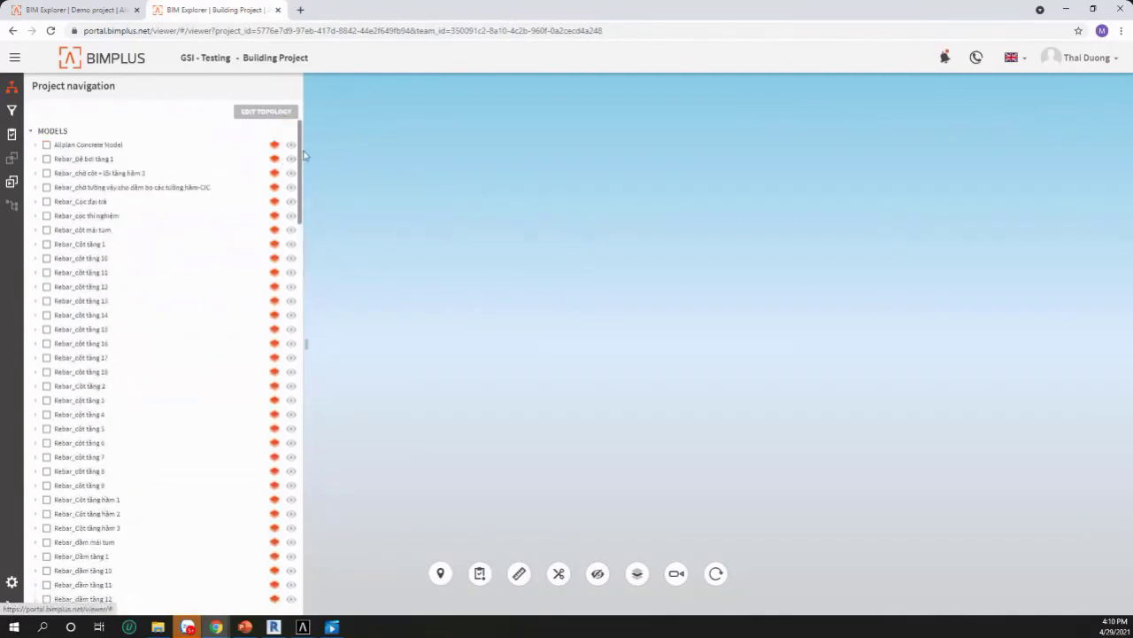
{"action": "left_click", "coordinate": [36, 145]}
{"action": "left_click", "coordinate": [35, 145]}
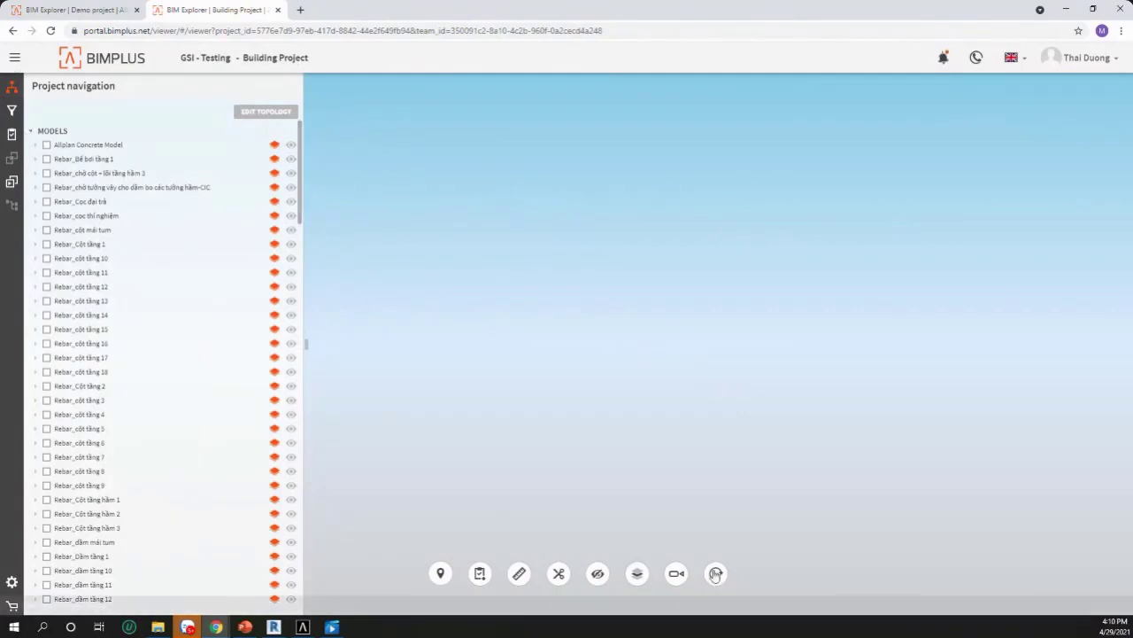
Step: Return to the projects overview and examine the project statistics of Bridge Project in the GSI-Training team
{"action": "left_click", "coordinate": [14, 64]}
{"action": "left_click", "coordinate": [41, 88]}
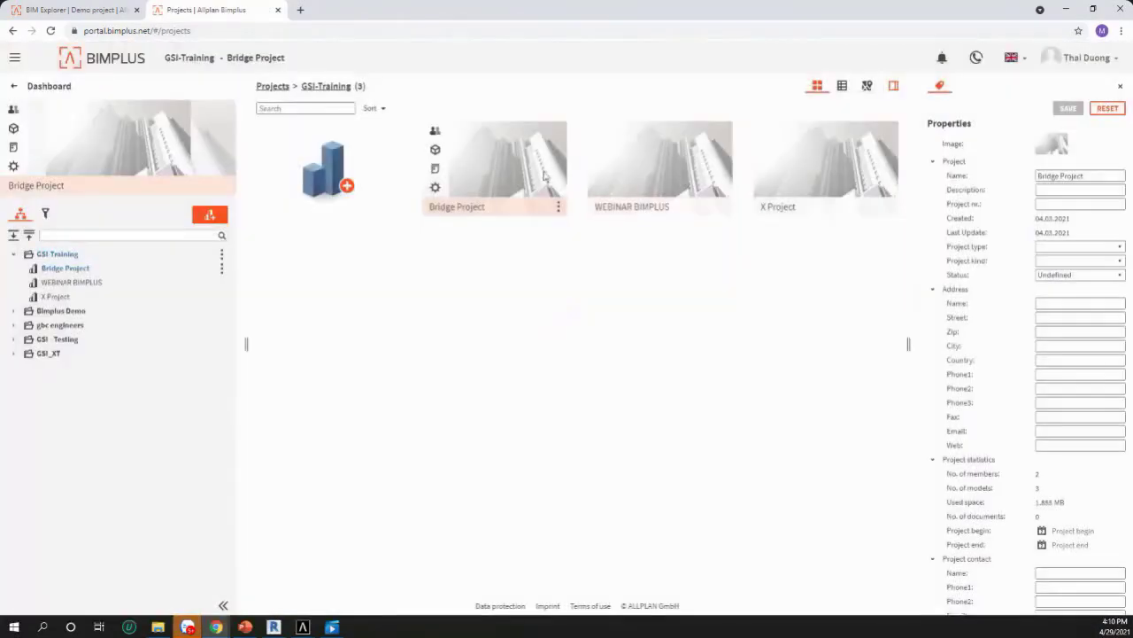
{"action": "left_click", "coordinate": [608, 181]}
{"action": "left_click", "coordinate": [512, 177]}
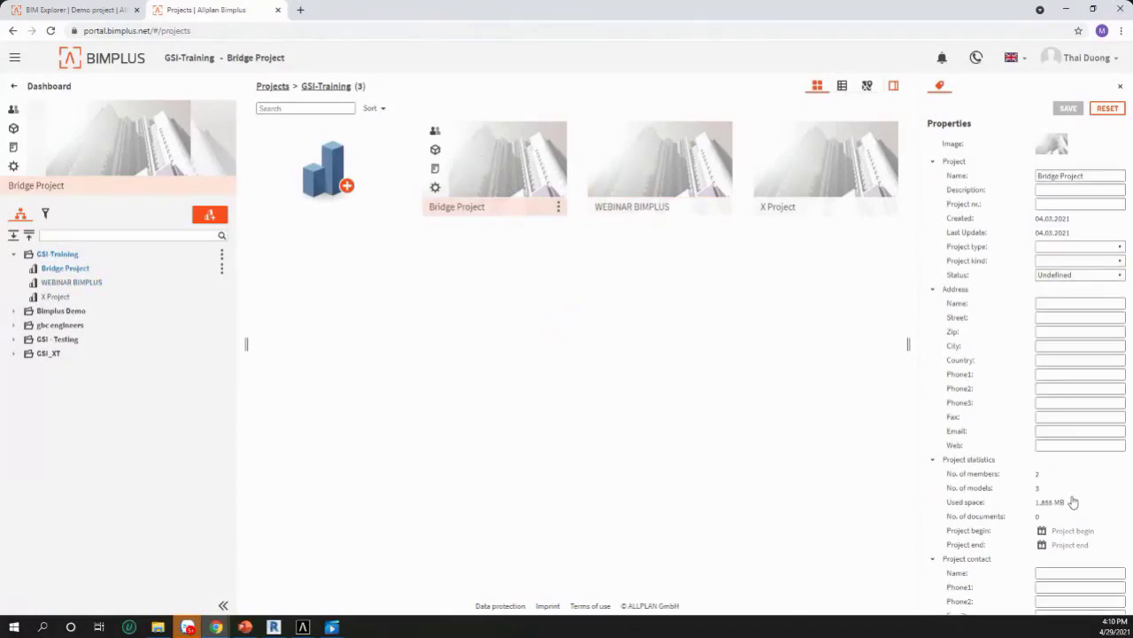
{"action": "left_click", "coordinate": [653, 180]}
Step: Expand the GSI - Testing team, select Building Project to show its properties and dismiss the storage notice
{"action": "left_click", "coordinate": [14, 340]}
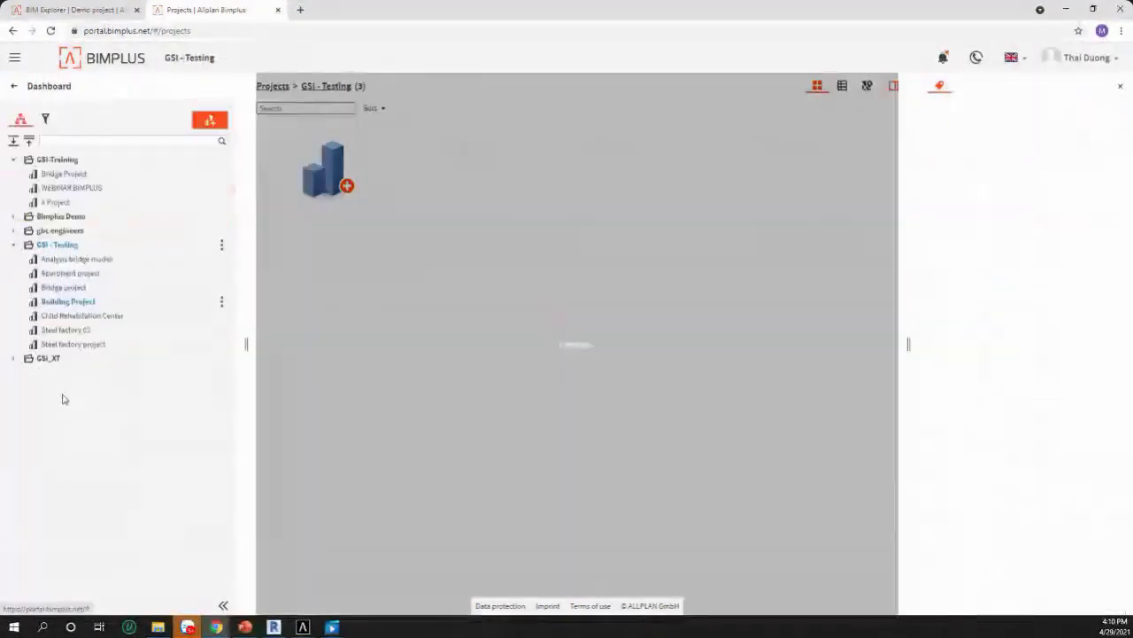
{"action": "left_click", "coordinate": [62, 395]}
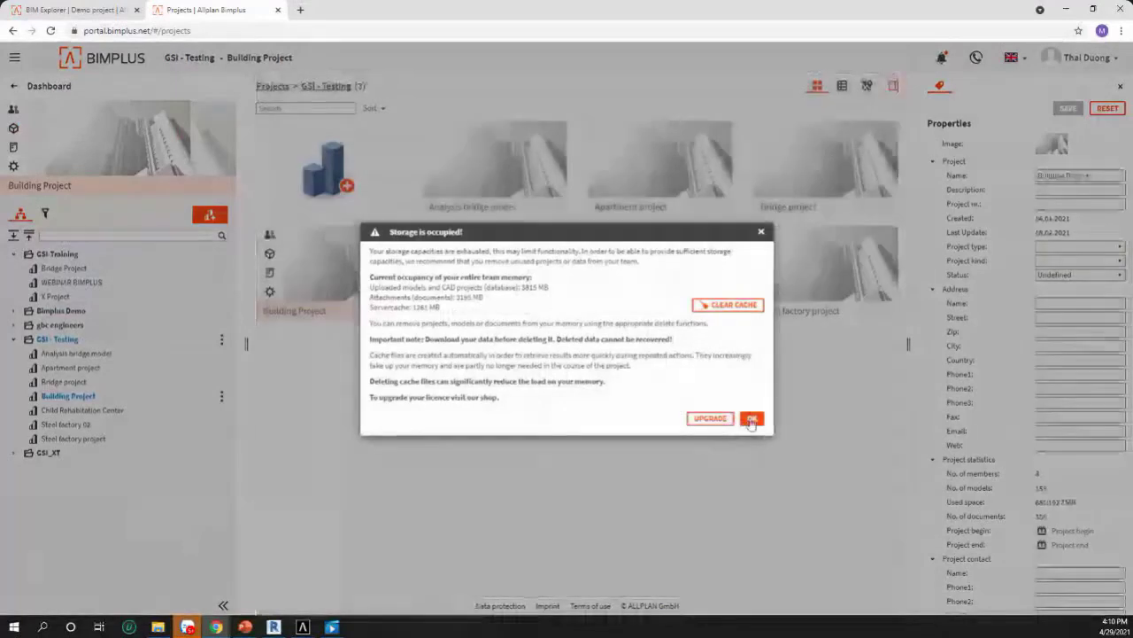
{"action": "left_click", "coordinate": [751, 418]}
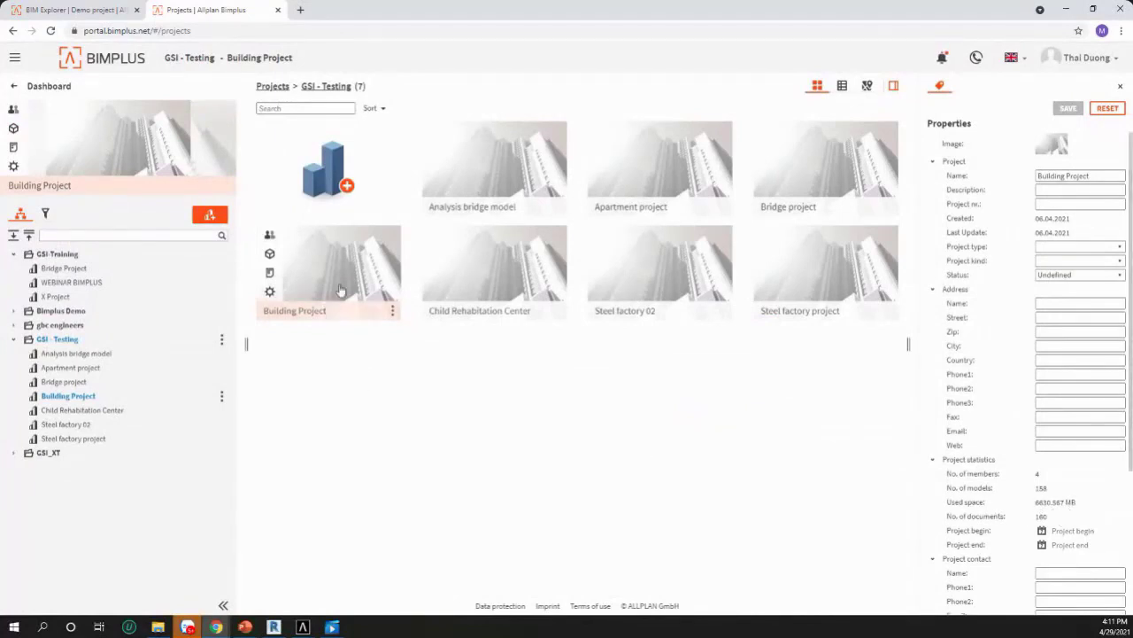
{"action": "left_click", "coordinate": [523, 605]}
{"action": "middle_click", "coordinate": [375, 5]}
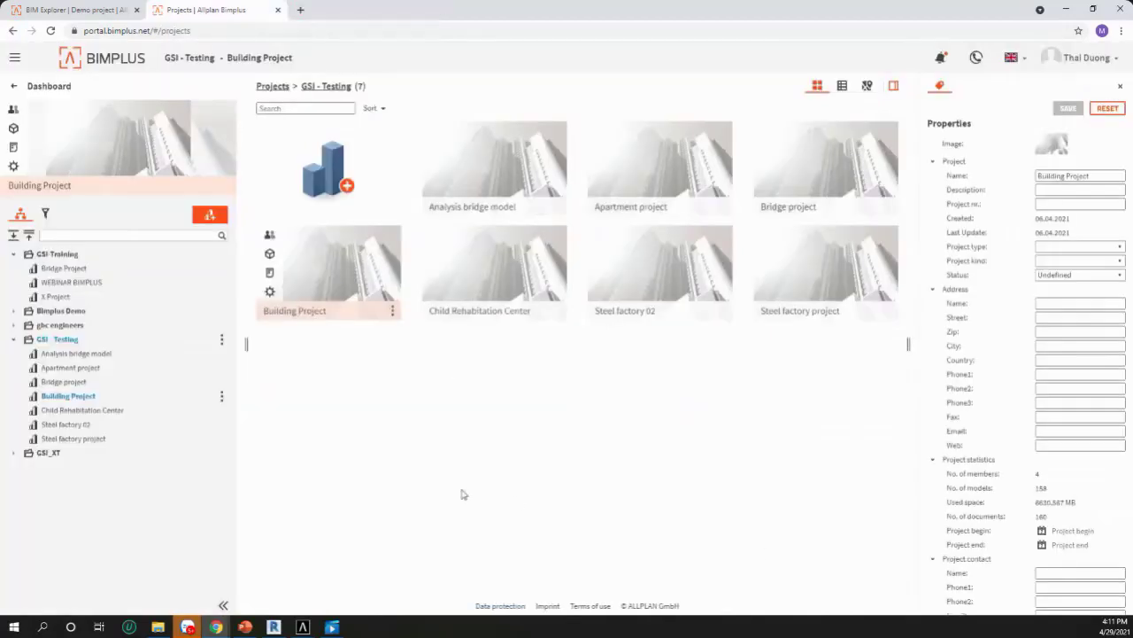
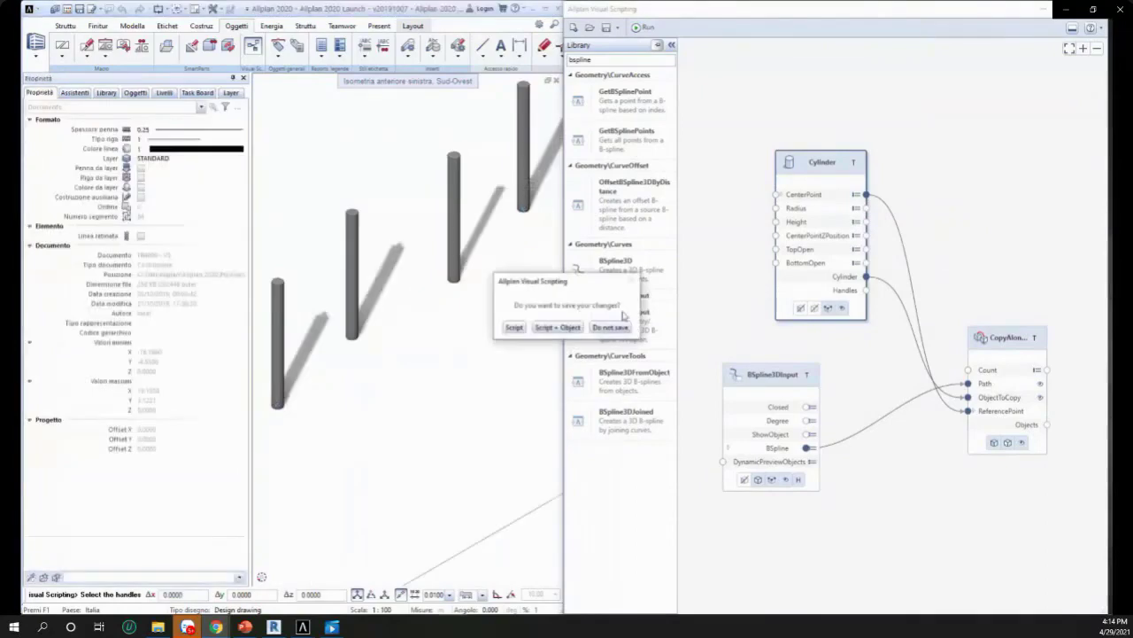
Step: Save the column-copying script together with its object, and run the ArchSpaceFrame script with the scripting window out of the way
{"action": "left_click", "coordinate": [561, 328]}
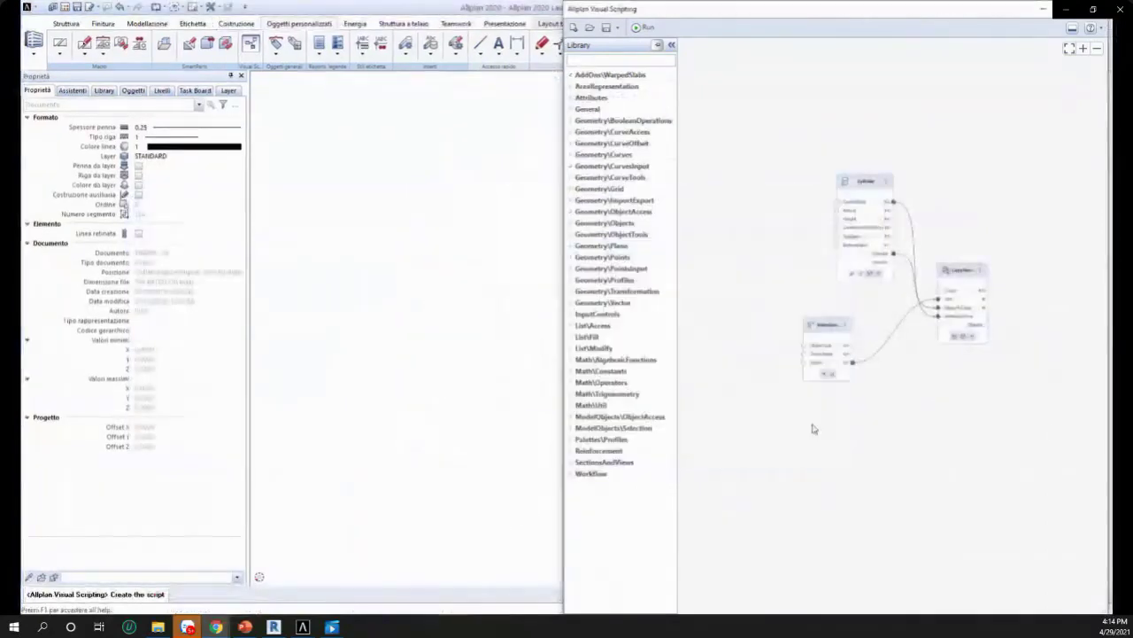
{"action": "left_click", "coordinate": [643, 27]}
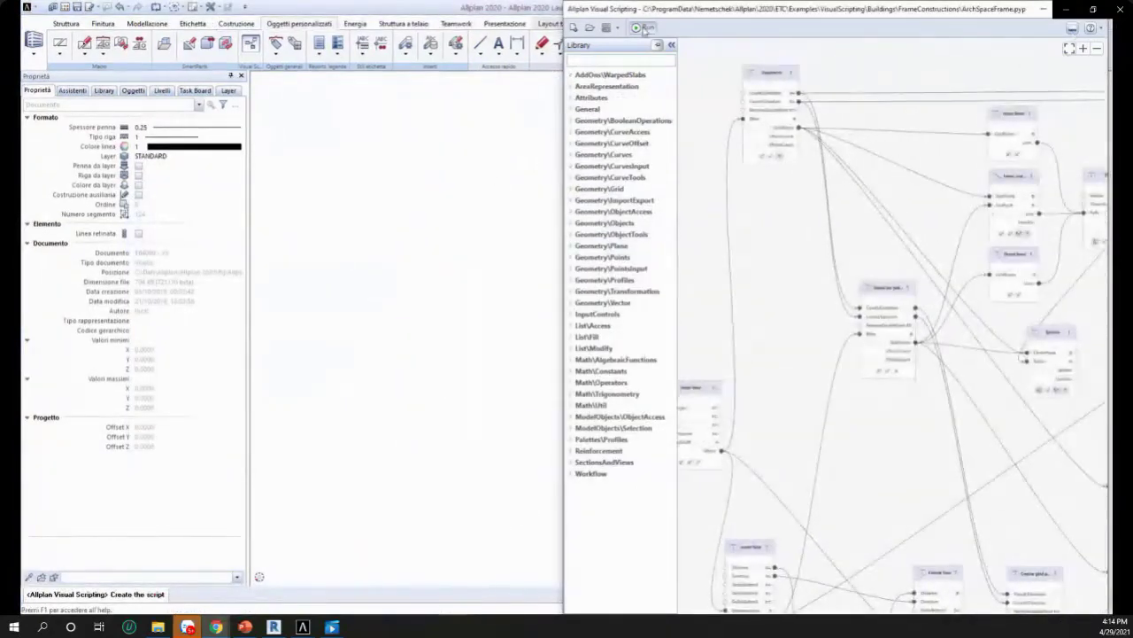
{"action": "left_click", "coordinate": [1042, 11]}
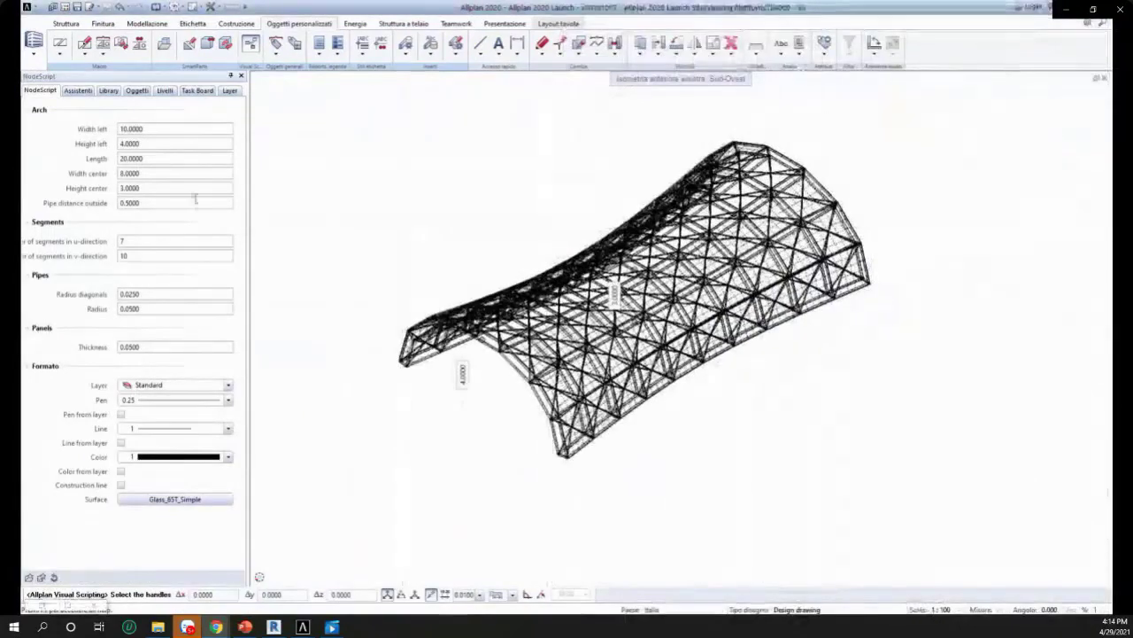
Step: Set the arch's center height to 4 and save the script with its object as ArchSpaceFrame.pyp
{"action": "left_click", "coordinate": [151, 144]}
{"action": "key", "text": "Return"}
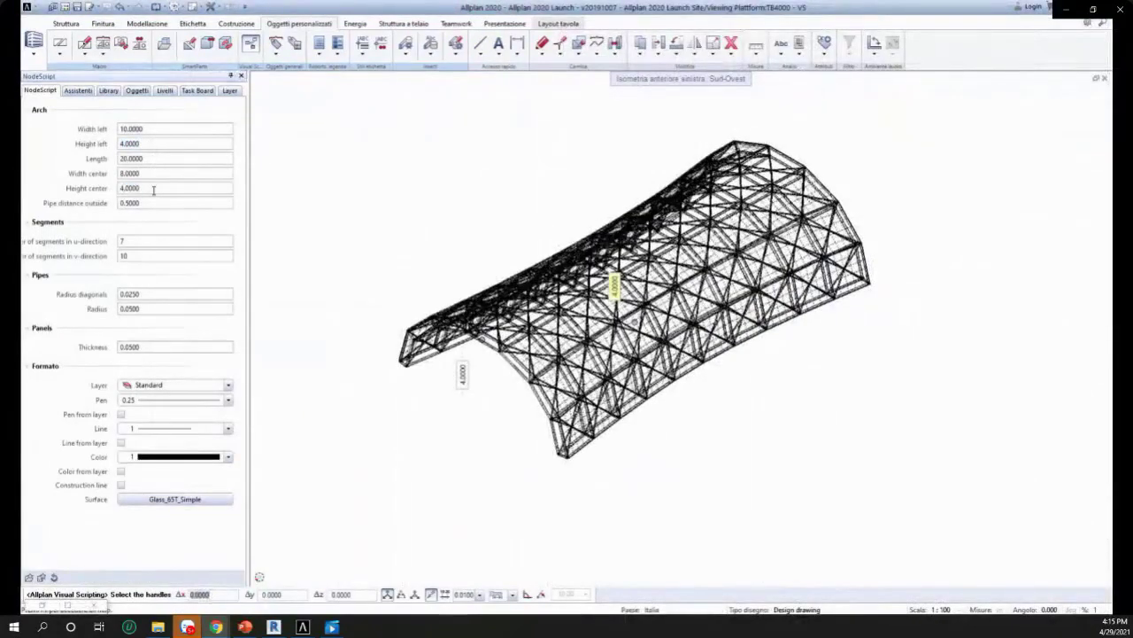
{"action": "key", "text": "Escape"}
{"action": "left_click", "coordinate": [557, 327]}
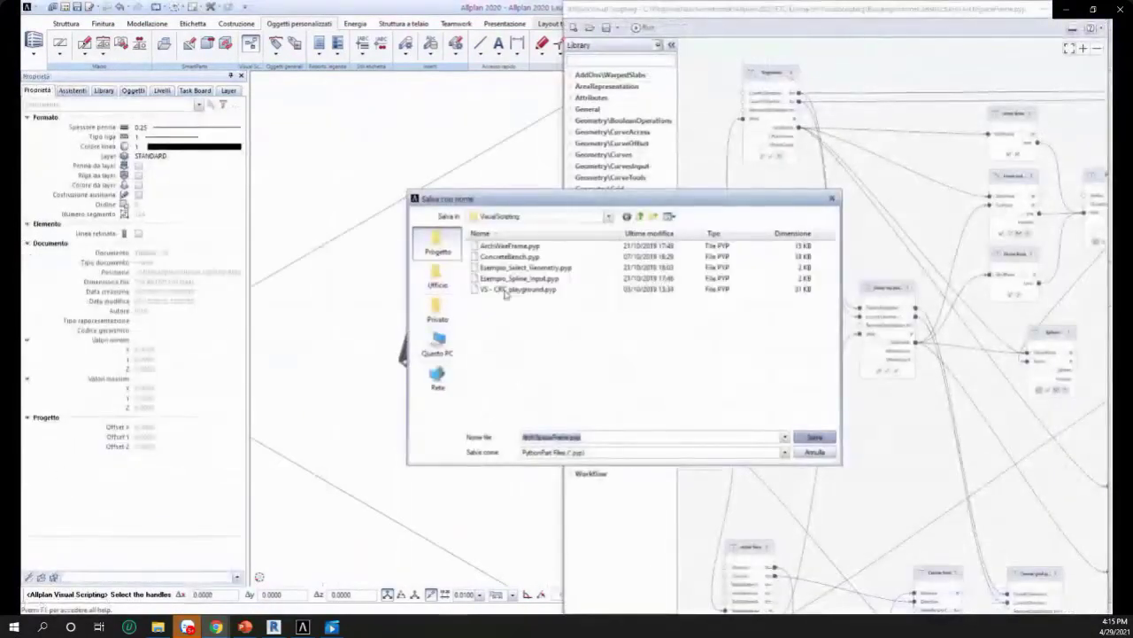
{"action": "left_click", "coordinate": [815, 438]}
Step: Reopen the placed arch frame for editing and set its center width to 10 and center height to 3
{"action": "left_click", "coordinate": [300, 577]}
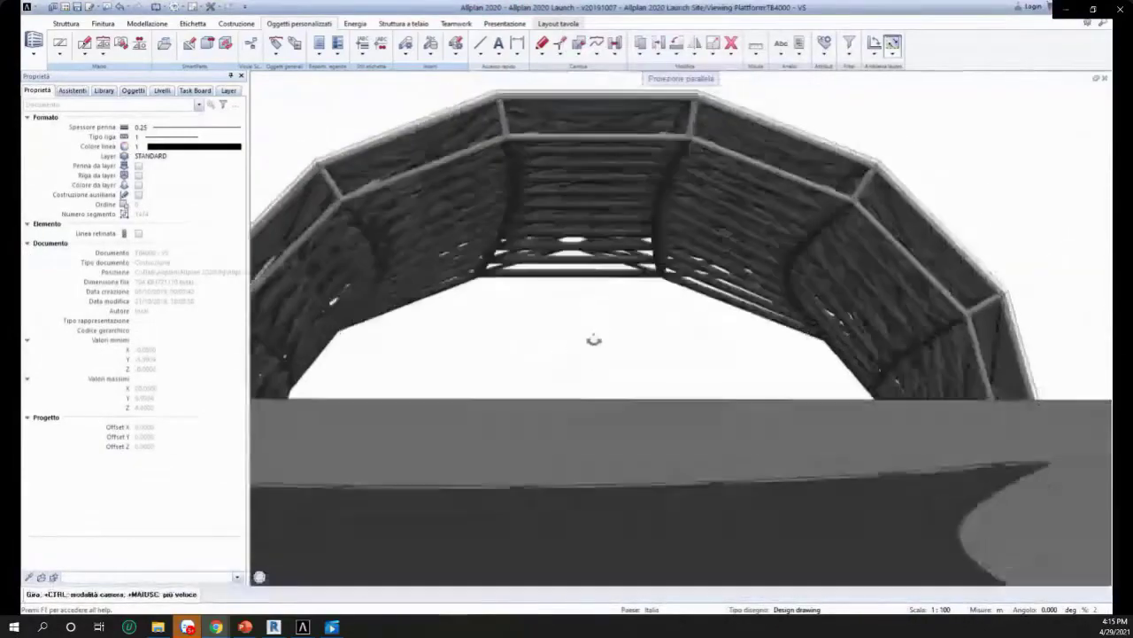
{"action": "key", "text": "Escape"}
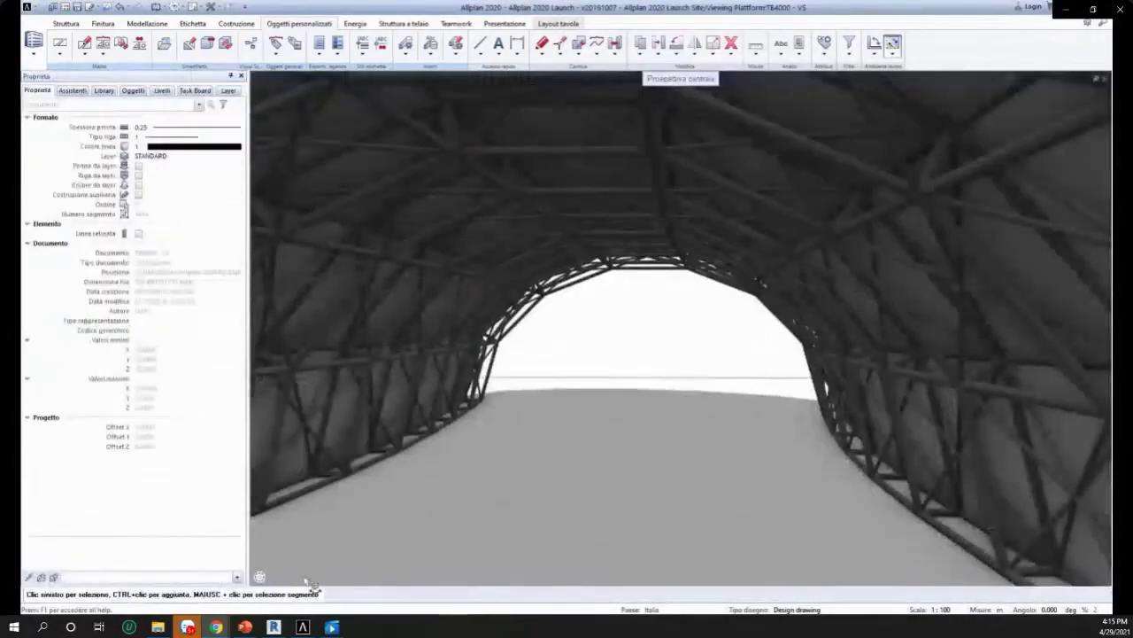
{"action": "double_click", "coordinate": [468, 286]}
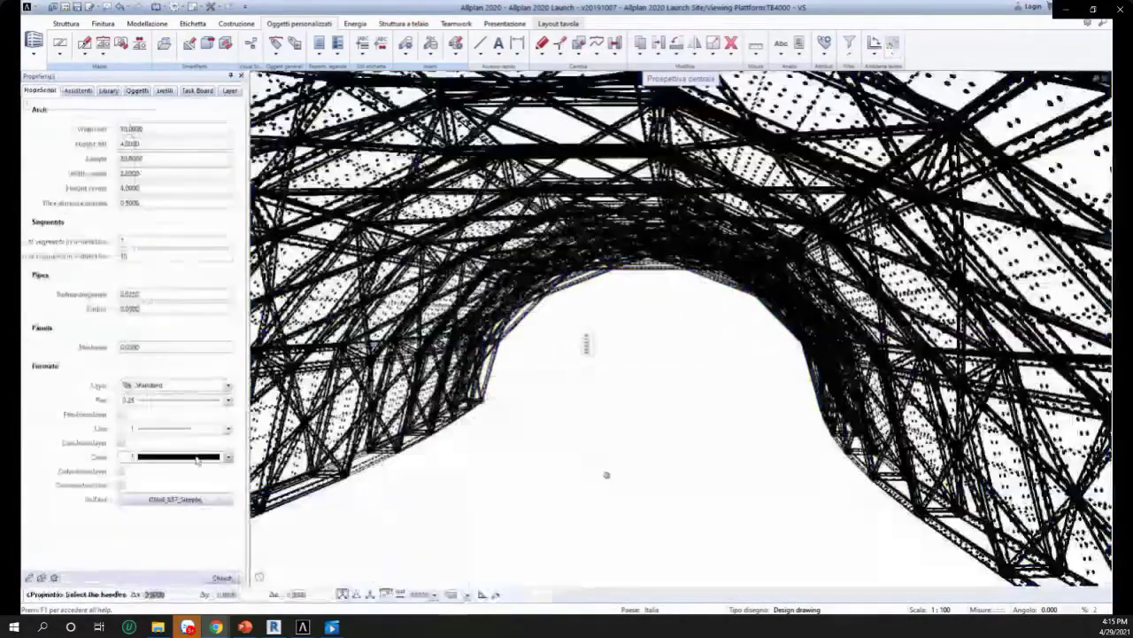
{"action": "left_click", "coordinate": [156, 190]}
{"action": "type", "text": "3"}
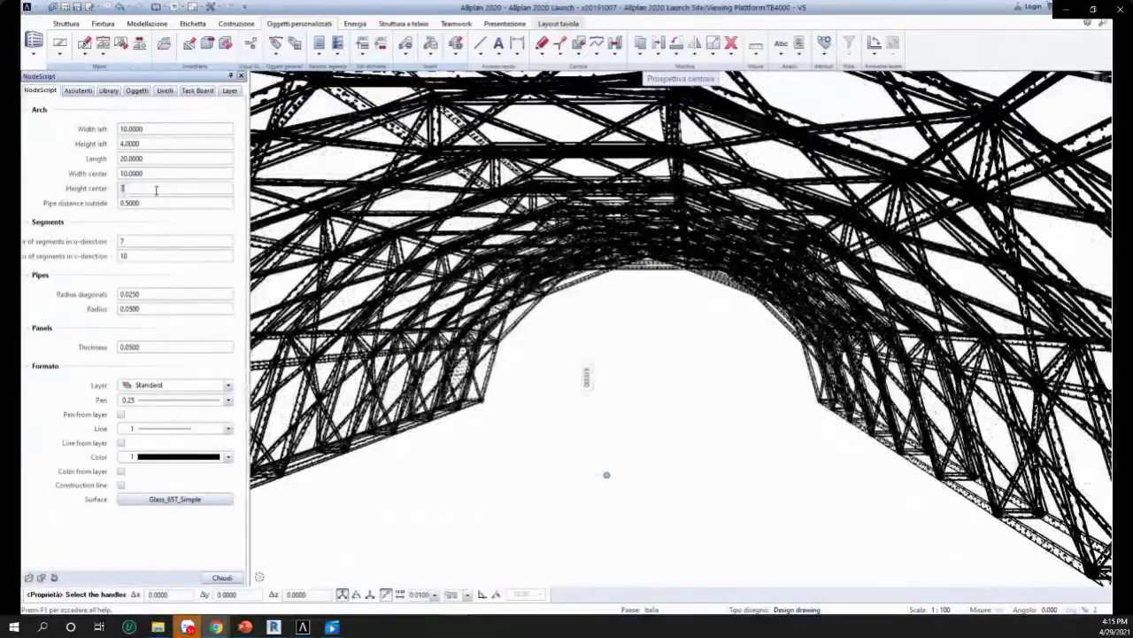
{"action": "key", "text": "Return"}
{"action": "left_click", "coordinate": [222, 577]}
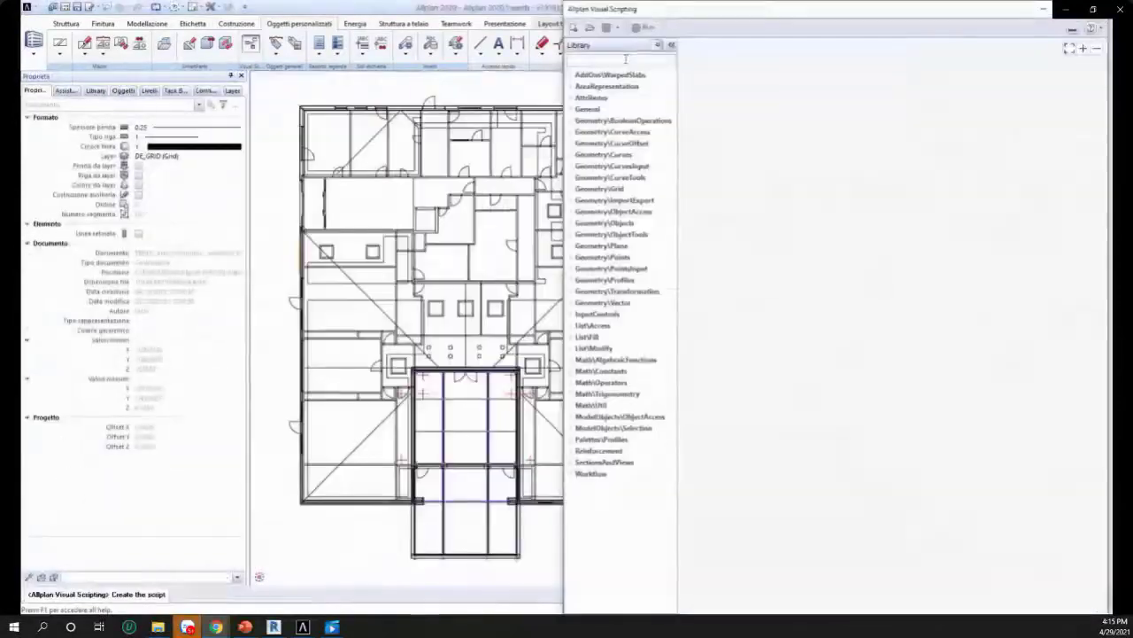
Step: Search the node library for "para", add a ParallelPolygon3DInput node to the empty script and clear the search
{"action": "left_click", "coordinate": [626, 59]}
{"action": "type", "text": "para"}
{"action": "left_click_drag", "start_coordinate": [629, 217], "coordinate": [742, 237]}
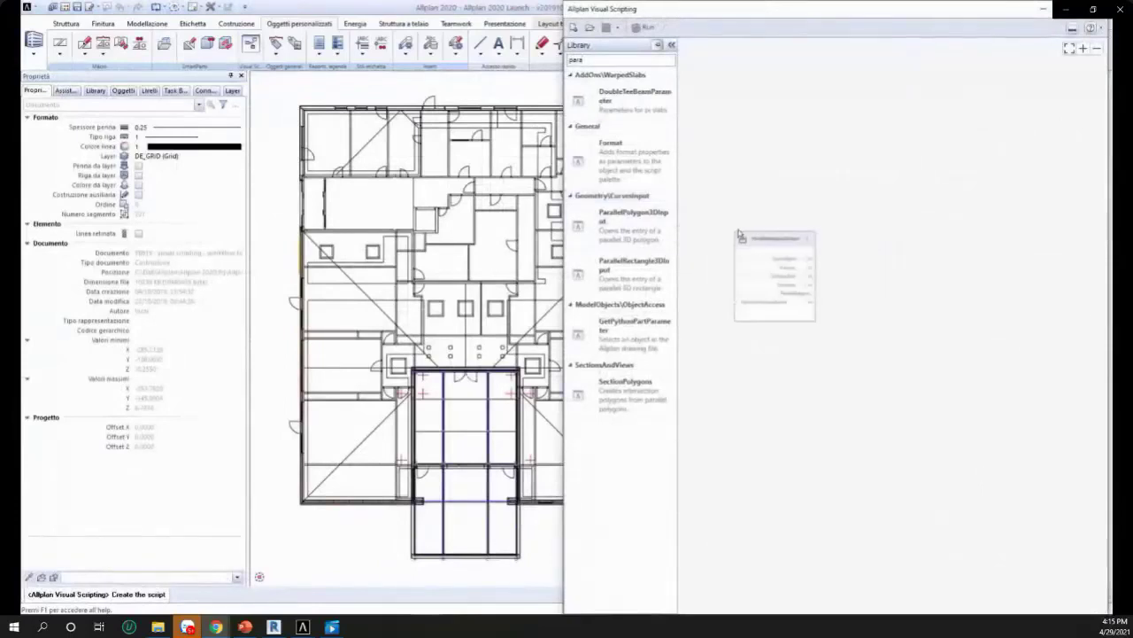
{"action": "key", "text": "BackSpace"}
{"action": "key", "text": "BackSpace"}
{"action": "key", "text": "BackSpace"}
{"action": "key", "text": "BackSpace"}
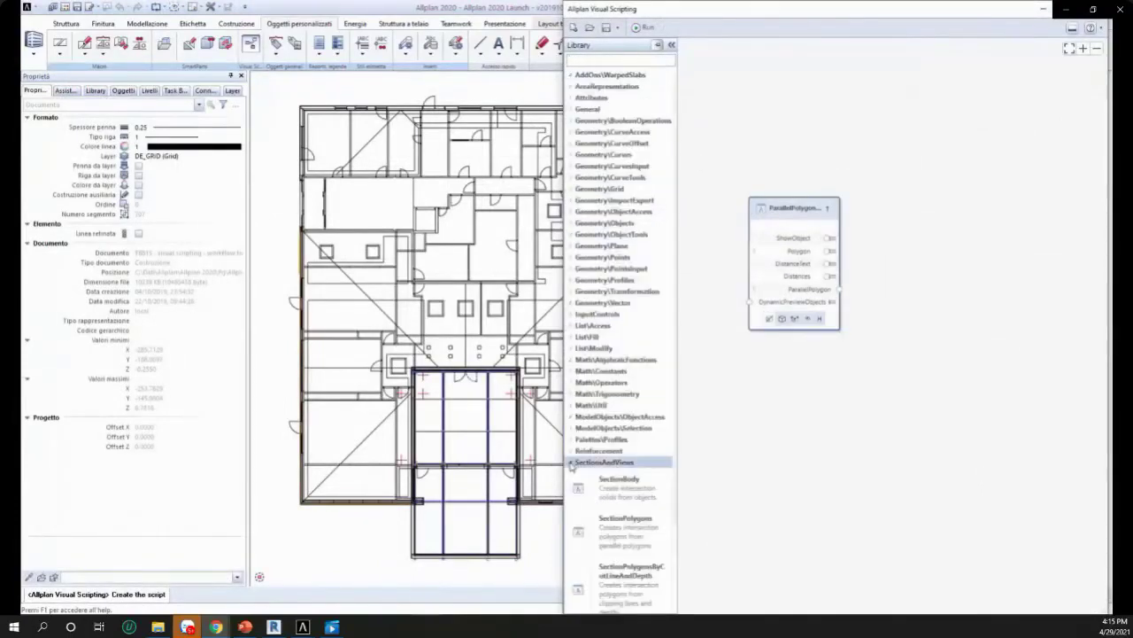
Step: Add SectionPolygons and ViewOfWalls nodes and link the parallel polygon outputs through the section polygons to the wall views
{"action": "scroll", "coordinate": [611, 473], "scroll_direction": "down", "scroll_amount": 1}
{"action": "left_click_drag", "start_coordinate": [624, 491], "coordinate": [872, 229]}
{"action": "scroll", "coordinate": [649, 499], "scroll_direction": "down", "scroll_amount": 2}
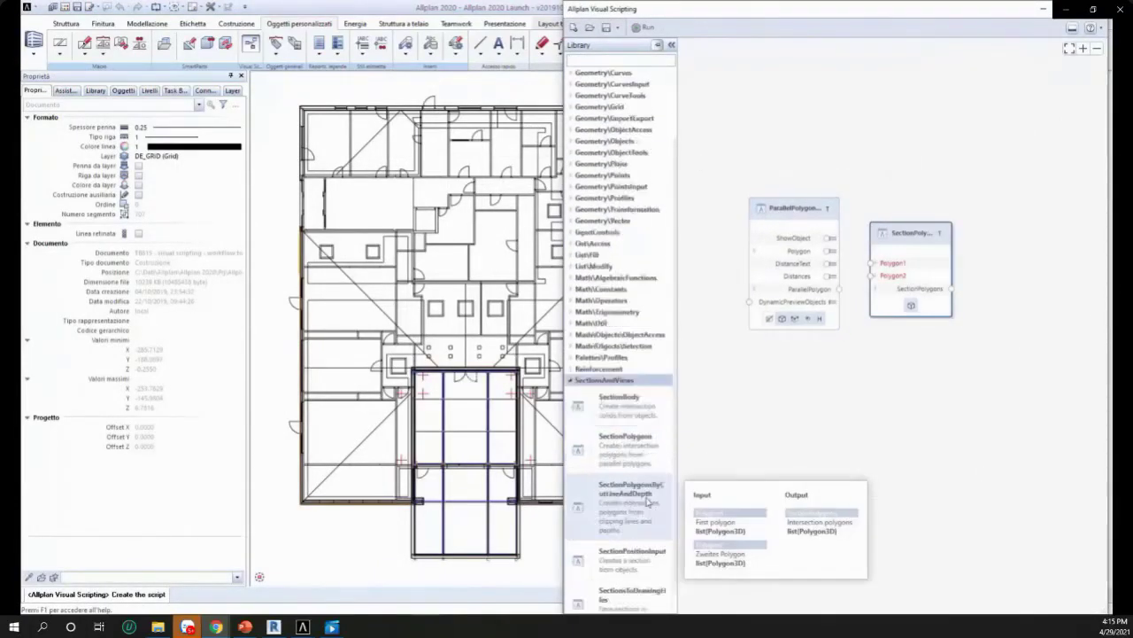
{"action": "left_click_drag", "start_coordinate": [635, 554], "coordinate": [979, 233]}
{"action": "left_click_drag", "start_coordinate": [831, 251], "coordinate": [870, 276]}
{"action": "left_click_drag", "start_coordinate": [951, 289], "coordinate": [978, 280]}
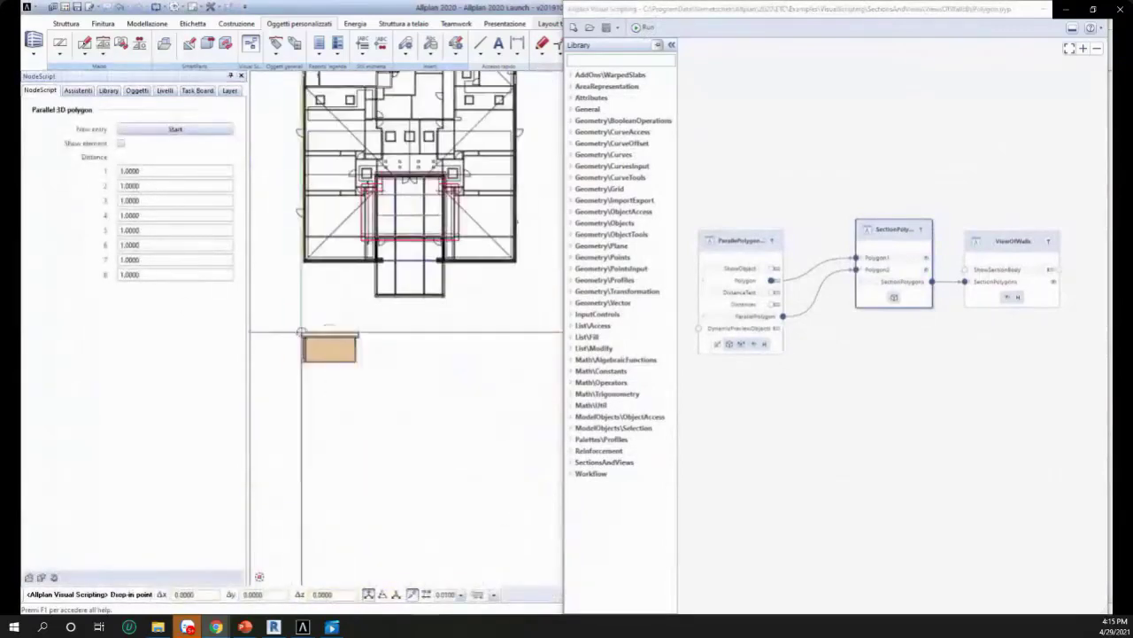
Step: Place the generated wall sections in two rows below the floor plan and save the script with its object
{"action": "left_click", "coordinate": [264, 335]}
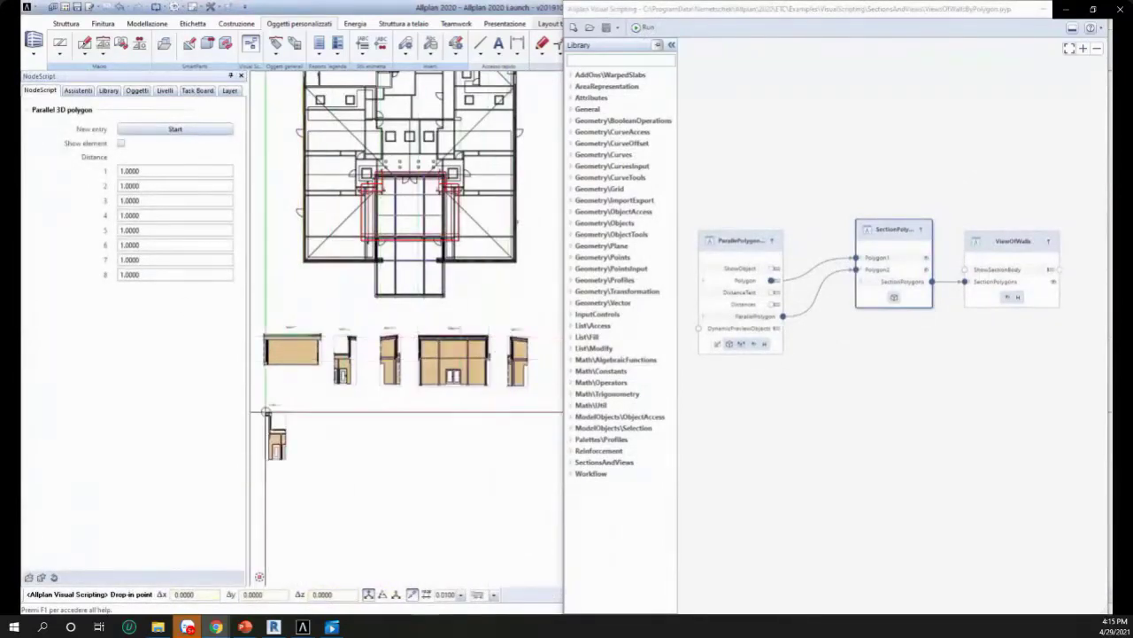
{"action": "left_click", "coordinate": [266, 409]}
{"action": "key", "text": "Escape"}
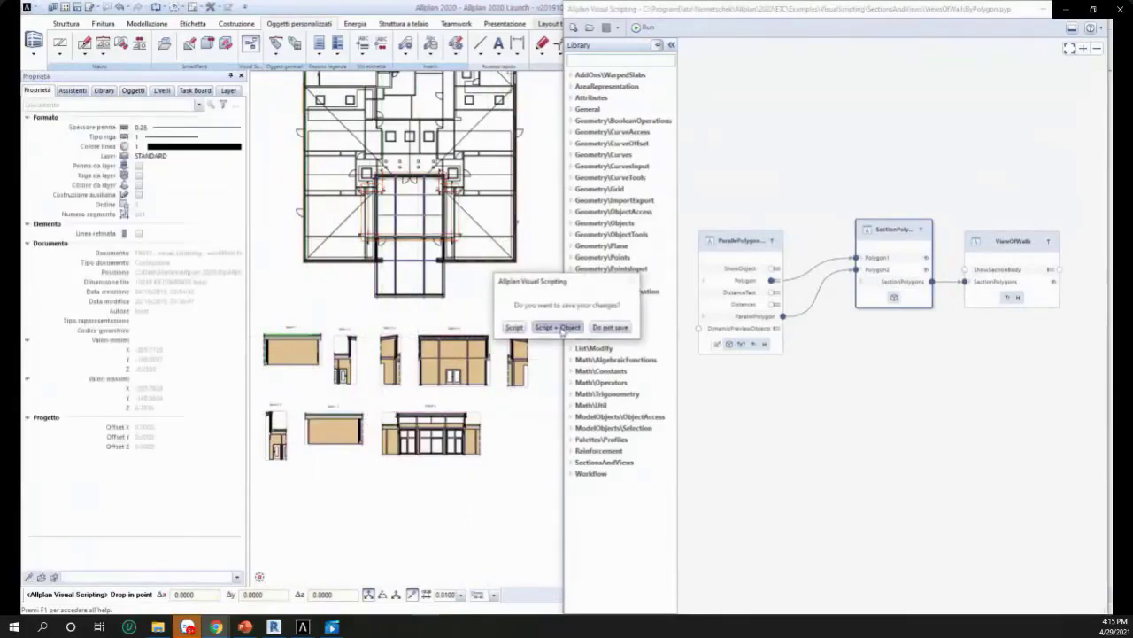
{"action": "left_click", "coordinate": [561, 328]}
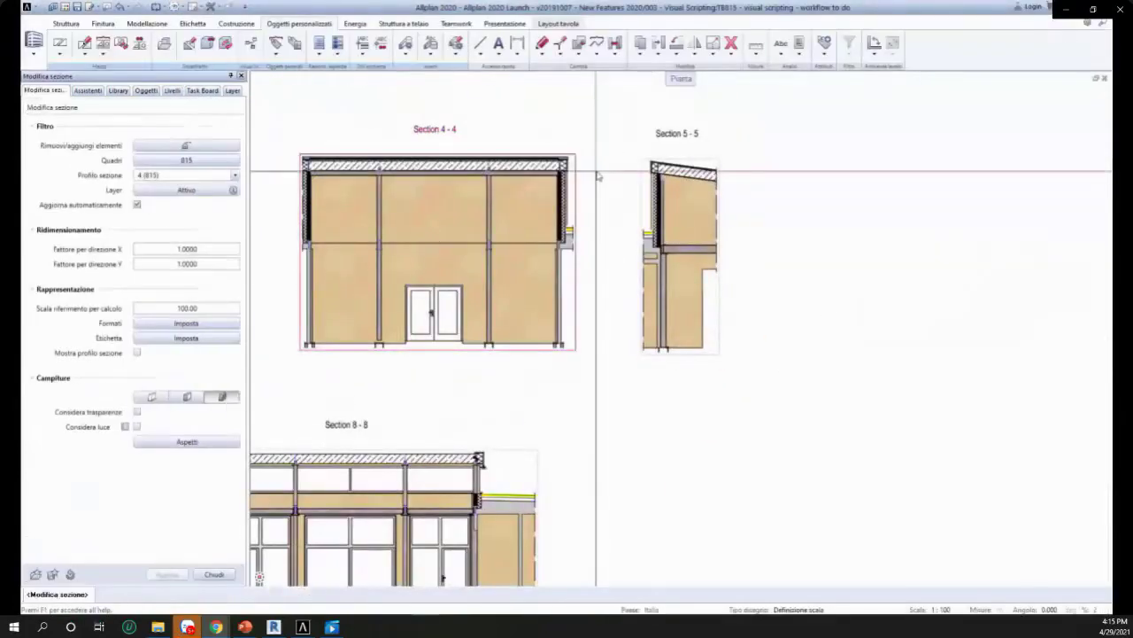
Step: Apply the section settings to the Section 4-4 wall view
{"action": "left_click", "coordinate": [168, 574]}
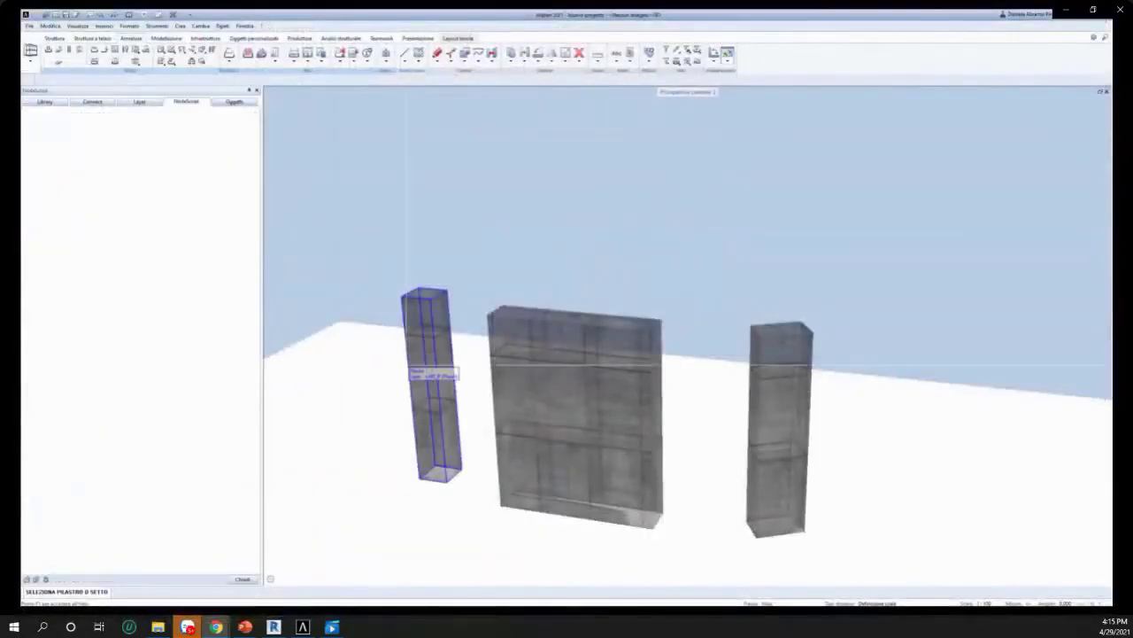
Step: Reinforce the slender column to the left of the wall with the ARM - PILASTRI script, choosing its stirrup bar diameter
{"action": "left_click", "coordinate": [425, 350]}
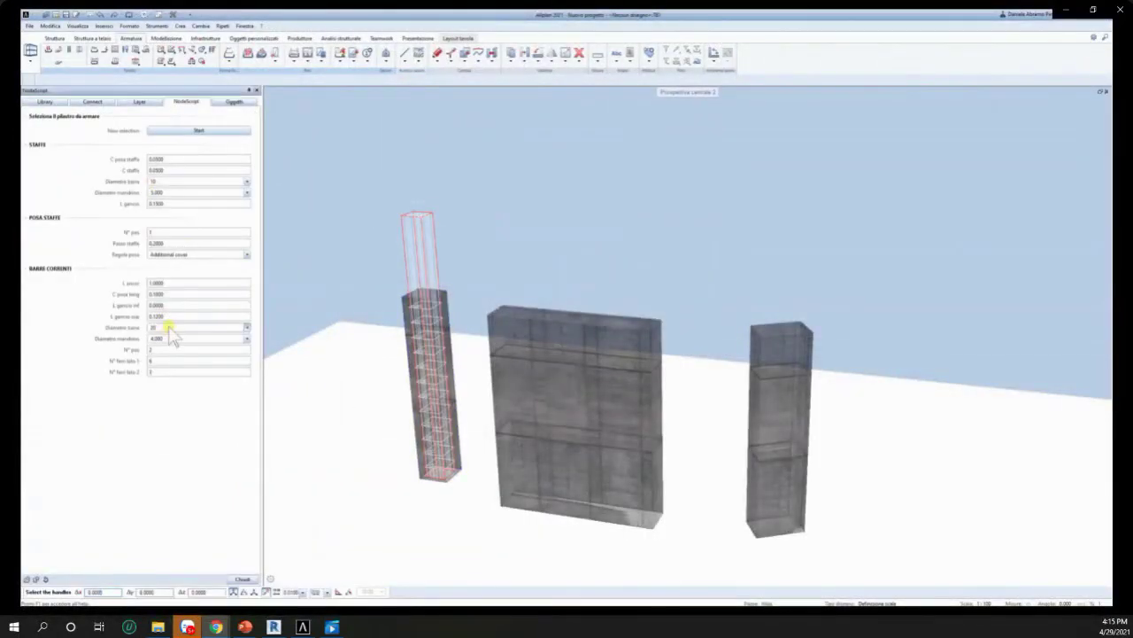
{"action": "left_click", "coordinate": [177, 181]}
{"action": "left_click", "coordinate": [169, 194]}
{"action": "left_click", "coordinate": [245, 578]}
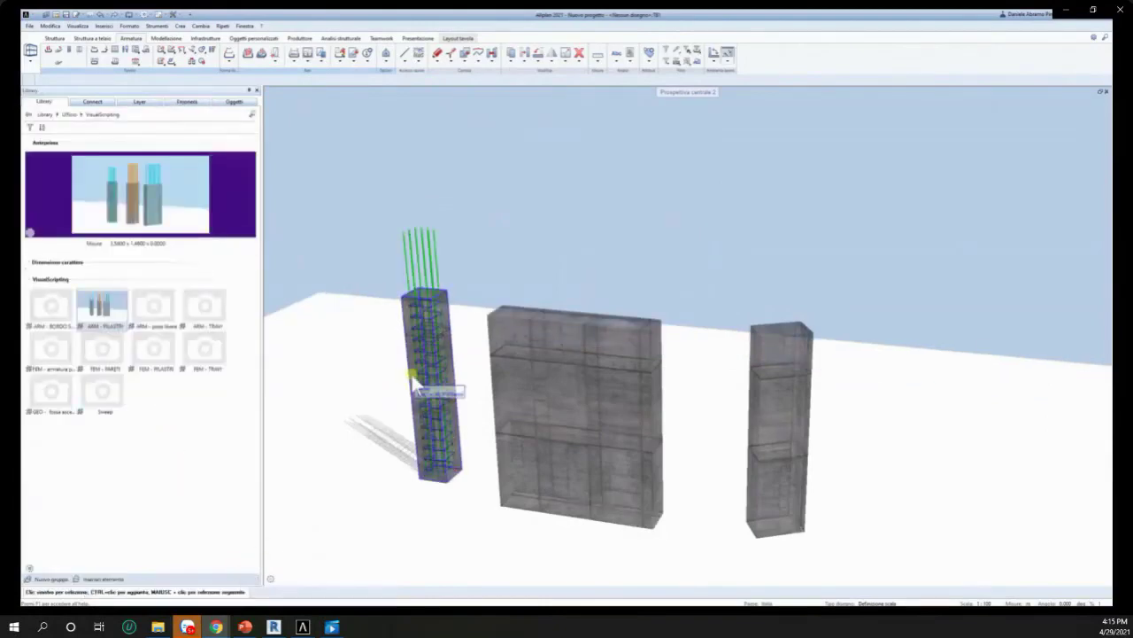
Step: Reinforce the wide middle wall with the ARM - PILASTRI script, using a stirrup bar diameter of 12
{"action": "left_click", "coordinate": [600, 384]}
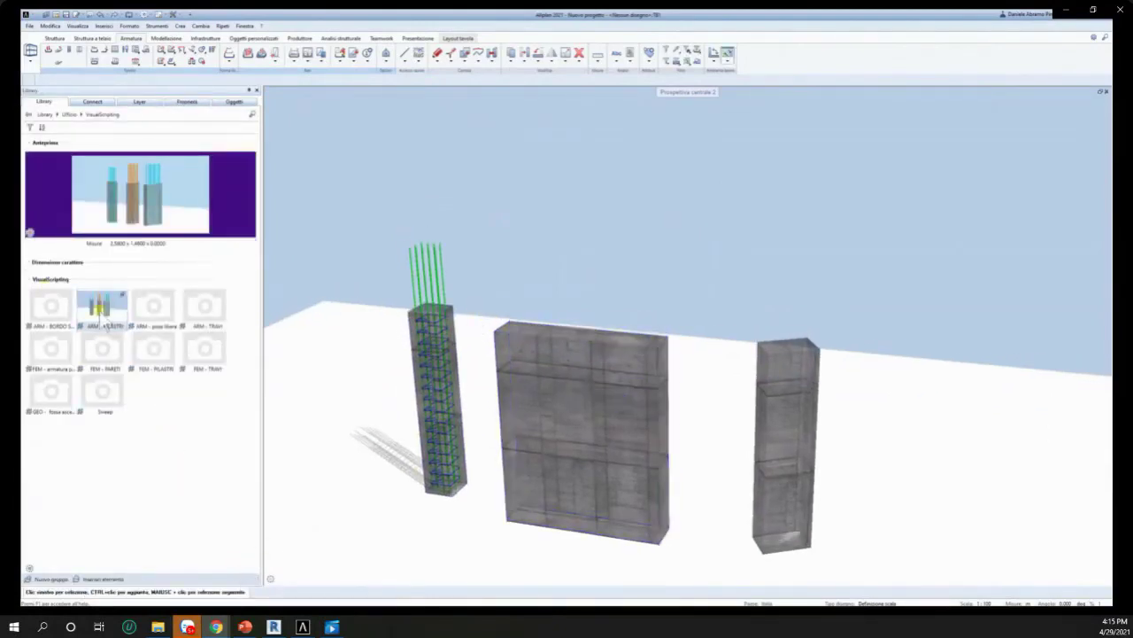
{"action": "left_click", "coordinate": [177, 182]}
{"action": "left_click", "coordinate": [166, 209]}
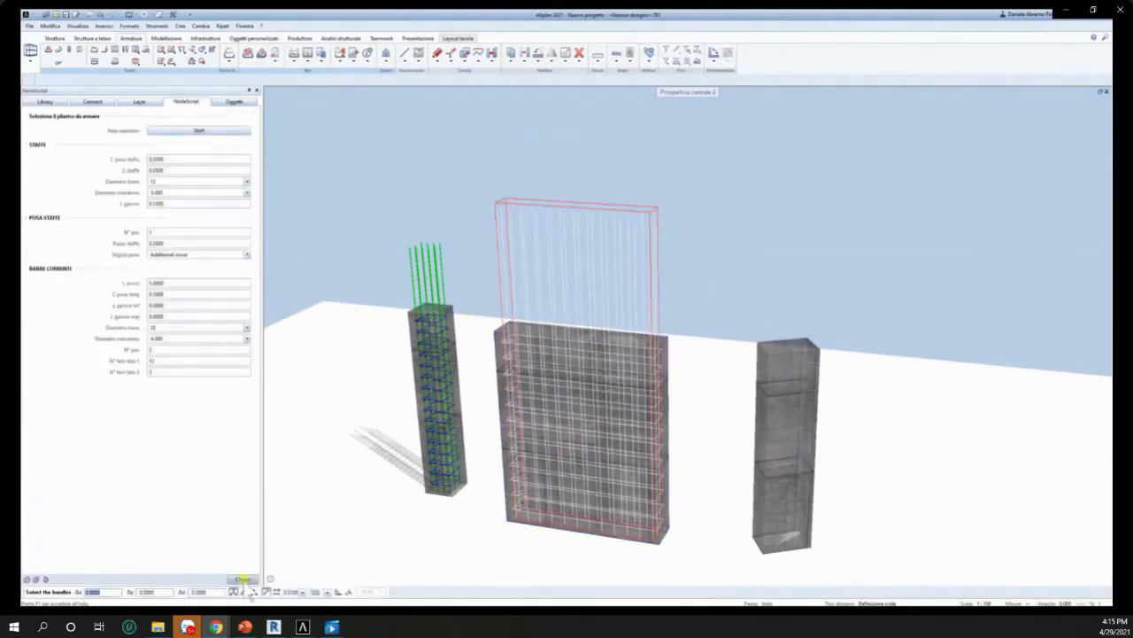
{"action": "left_click", "coordinate": [244, 579]}
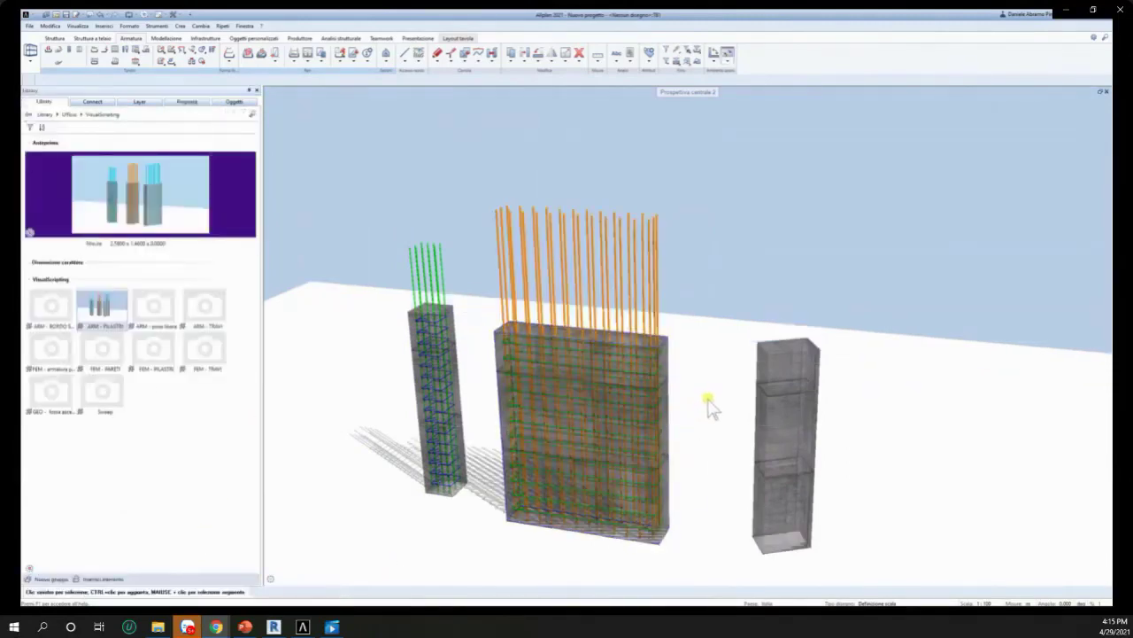
Step: Reinforce the column right of the wall with ARM - PILASTRI, using anchorage length 1.2, top hook 0.12, longitudinal diameter 12 and 4 bars on side 1
{"action": "double_click", "coordinate": [155, 346]}
{"action": "left_click", "coordinate": [789, 379]}
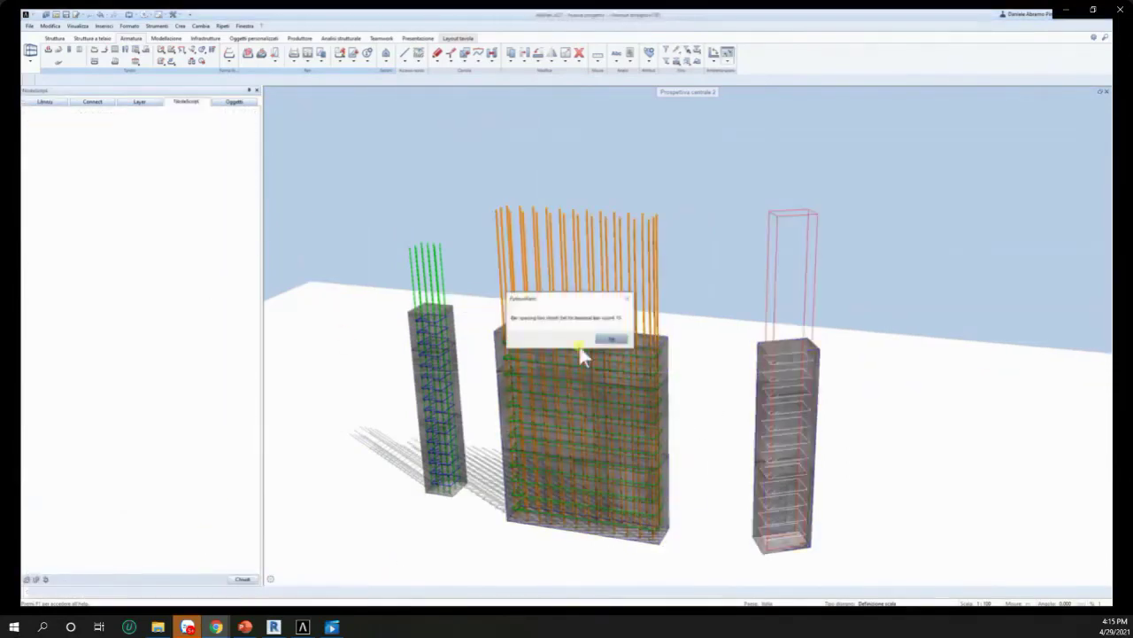
{"action": "left_click", "coordinate": [610, 345]}
{"action": "left_click", "coordinate": [186, 284]}
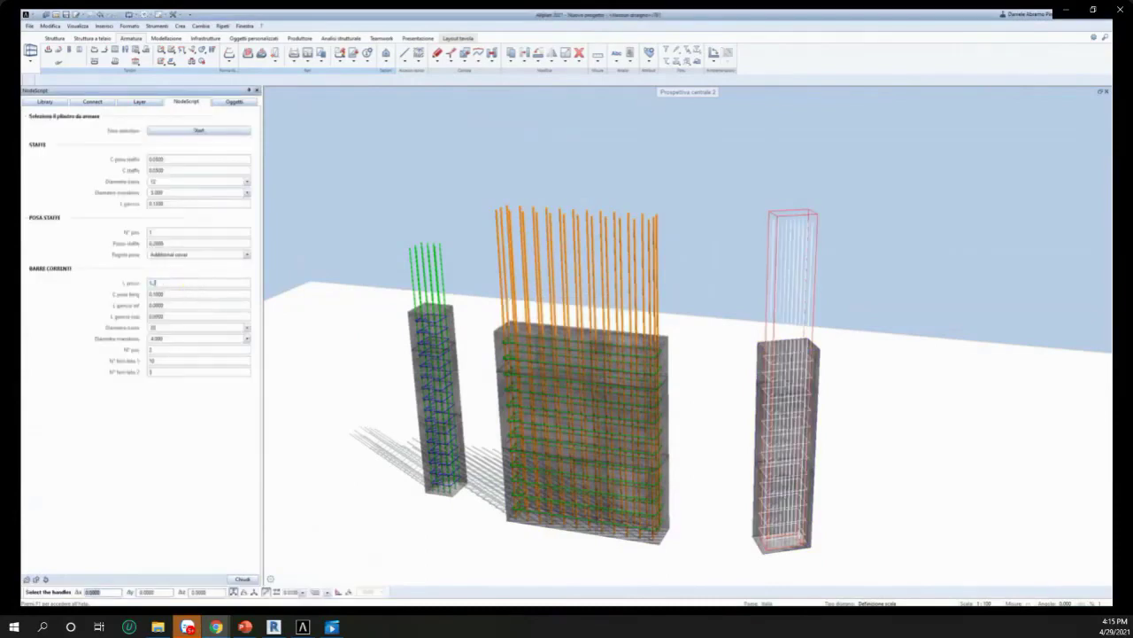
{"action": "left_click", "coordinate": [177, 405]}
{"action": "middle_click_drag", "start_coordinate": [372, 406], "coordinate": [373, 412]}
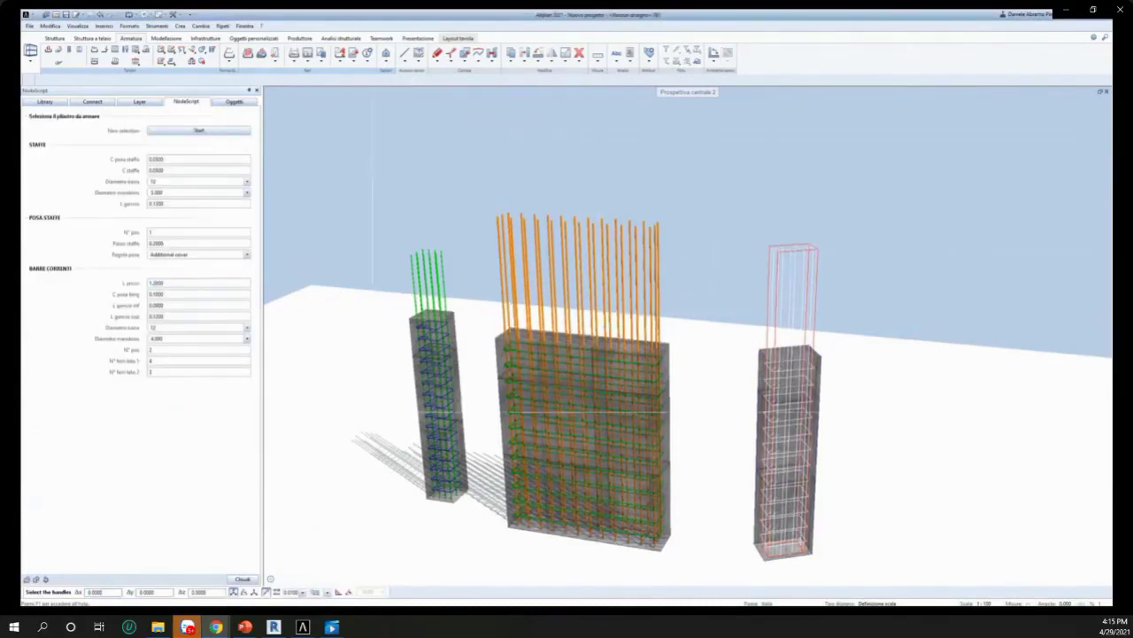
{"action": "left_click", "coordinate": [245, 579]}
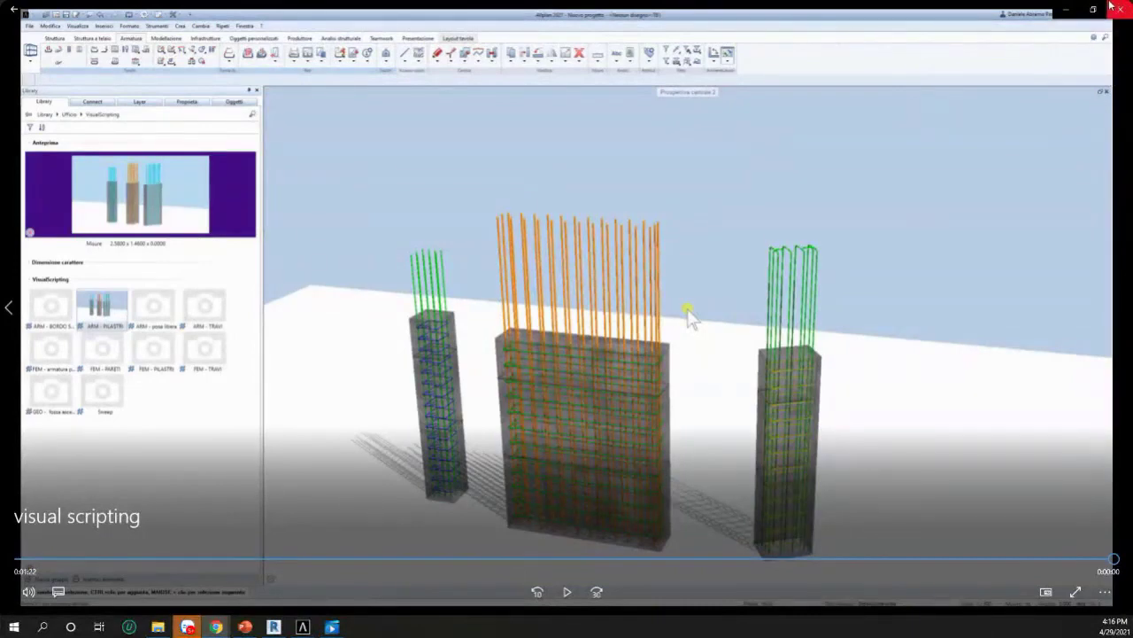
Step: Close the visual scripting video and switch to Allplan
{"action": "left_click", "coordinate": [1114, 7]}
{"action": "mouse_move", "coordinate": [302, 626]}
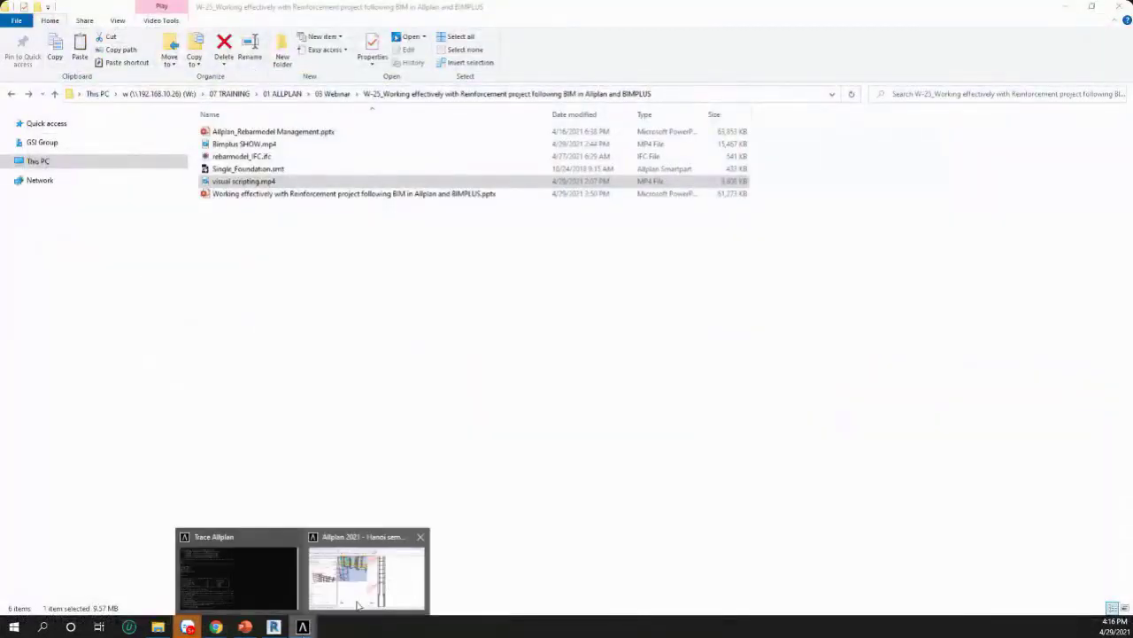
{"action": "left_click", "coordinate": [394, 577]}
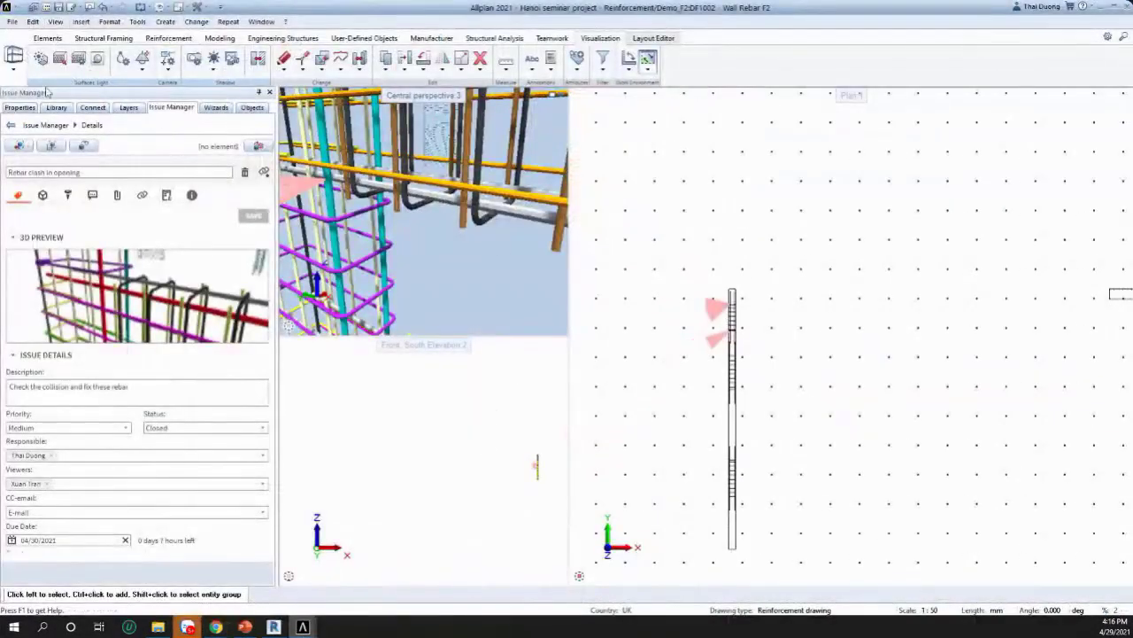
Step: Open the GSI Building_ project from the project list
{"action": "left_click", "coordinate": [32, 7]}
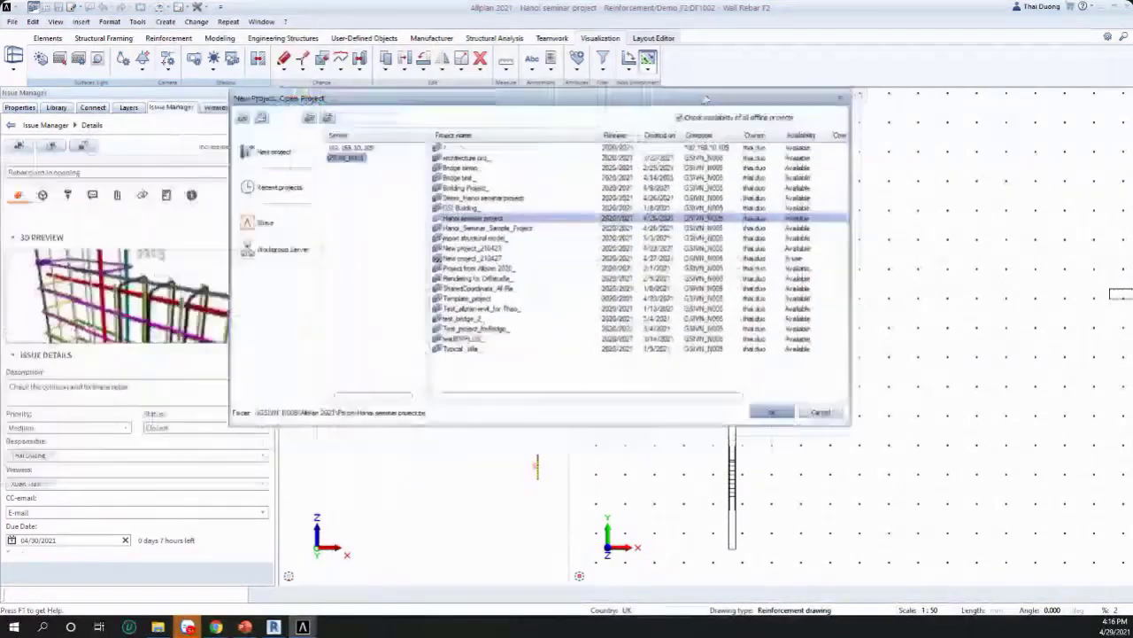
{"action": "double_click", "coordinate": [485, 217]}
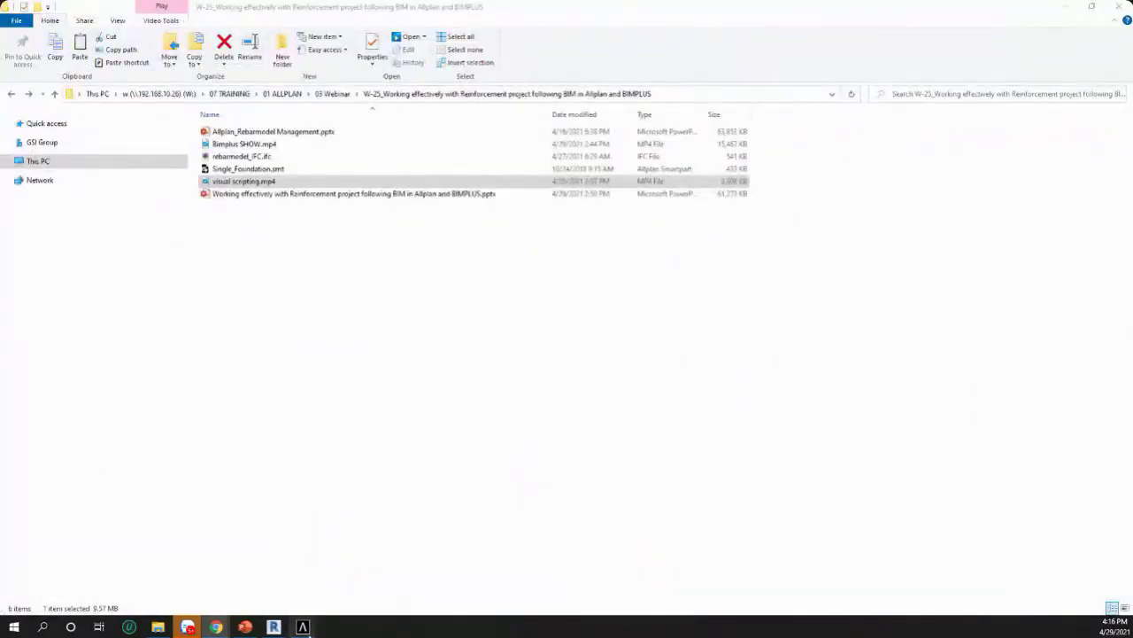
{"action": "mouse_move", "coordinate": [308, 633]}
{"action": "left_click", "coordinate": [357, 582]}
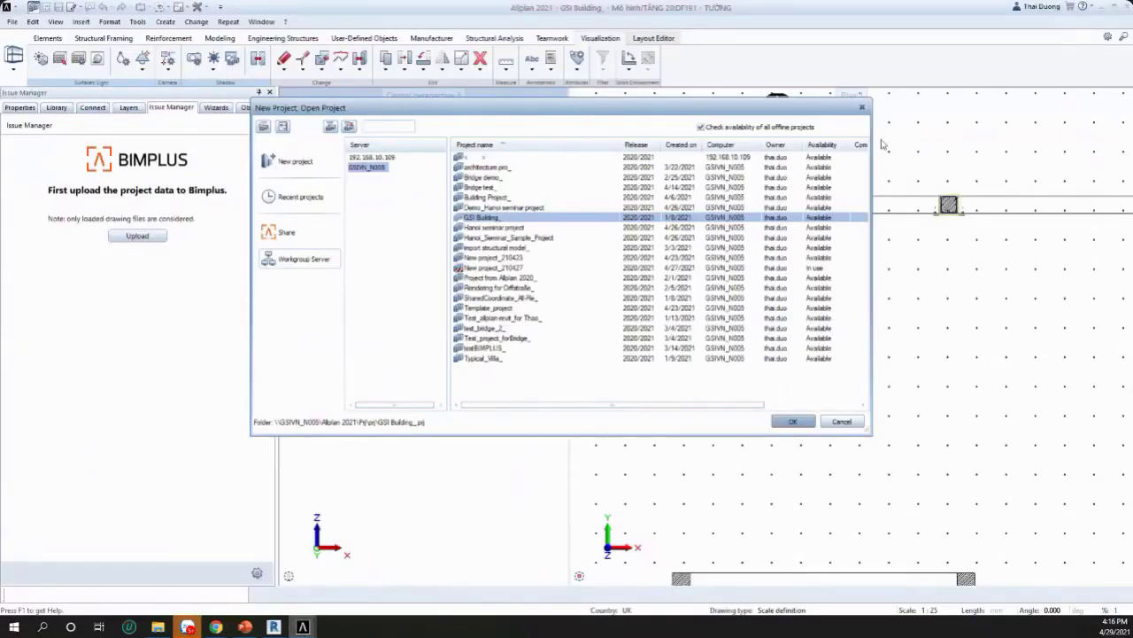
{"action": "left_click", "coordinate": [863, 107]}
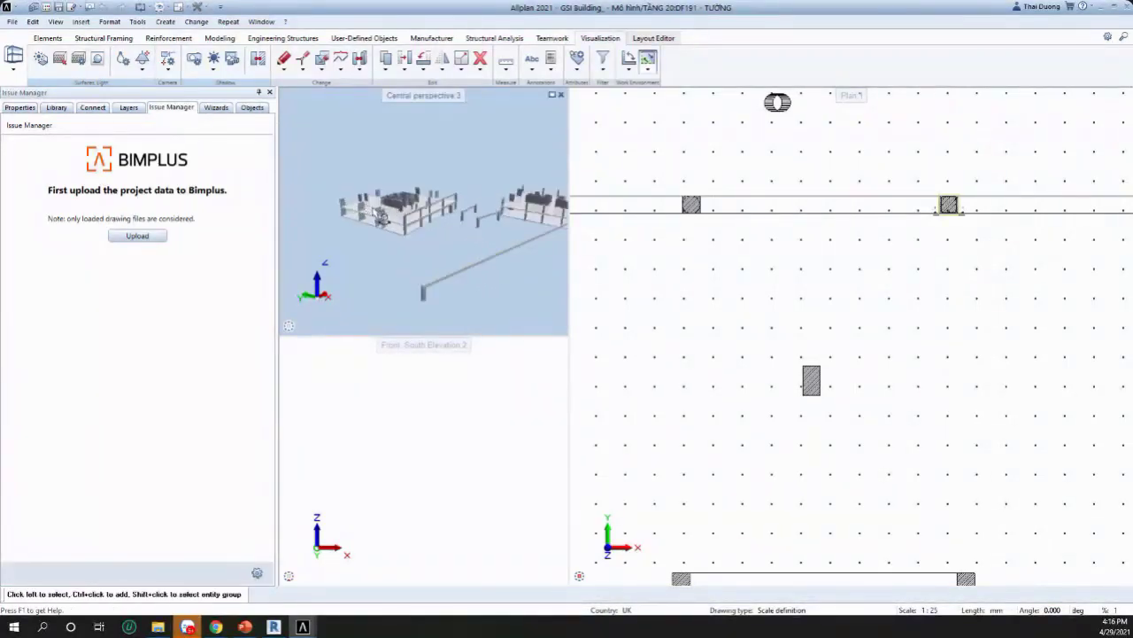
Step: Examine the building model's walls, columns and core from several angles in the central perspective view
{"action": "scroll", "coordinate": [461, 224], "scroll_direction": "up", "scroll_amount": 5}
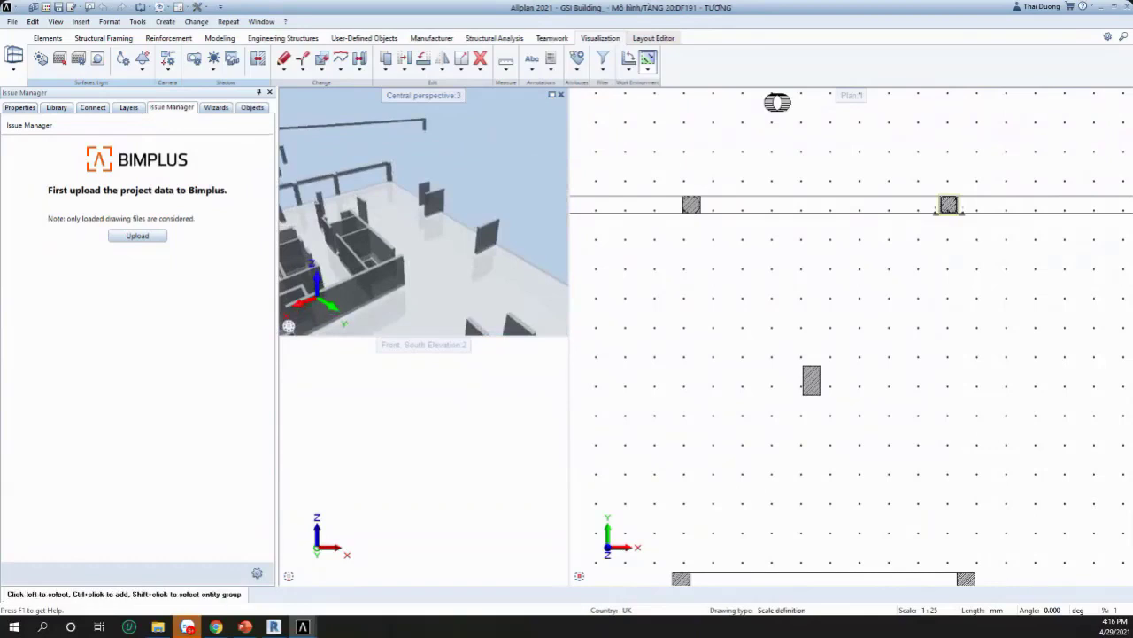
{"action": "scroll", "coordinate": [616, 209], "scroll_direction": "down", "scroll_amount": 1}
{"action": "scroll", "coordinate": [442, 214], "scroll_direction": "down", "scroll_amount": 5}
{"action": "scroll", "coordinate": [408, 209], "scroll_direction": "up", "scroll_amount": 6}
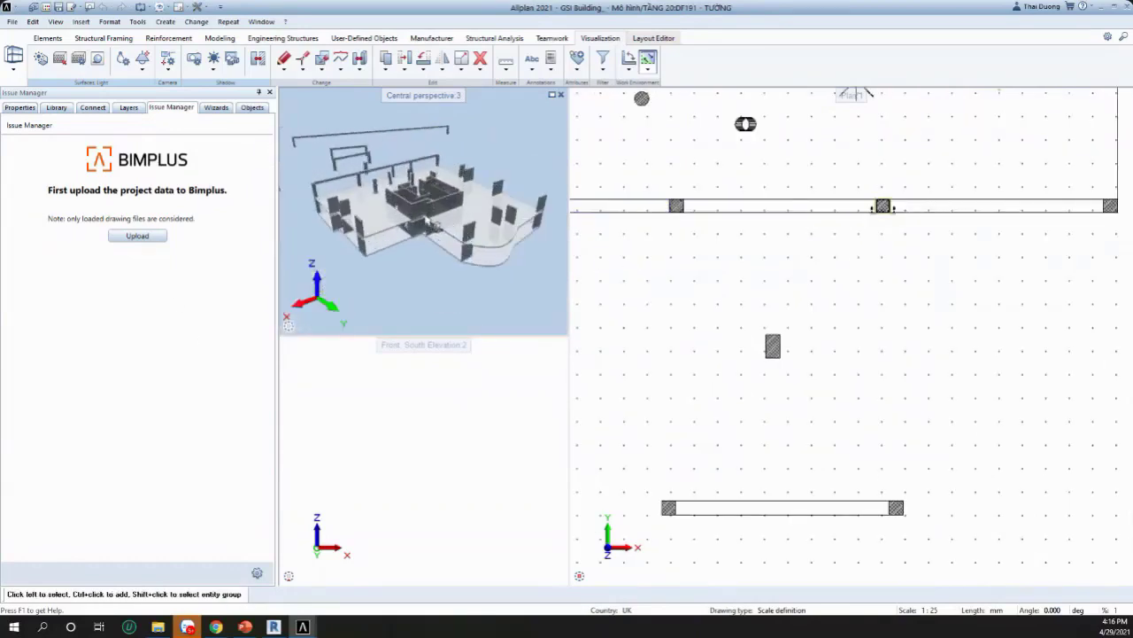
{"action": "scroll", "coordinate": [442, 207], "scroll_direction": "down", "scroll_amount": 5}
{"action": "left_click_drag", "start_coordinate": [459, 205], "coordinate": [446, 213]}
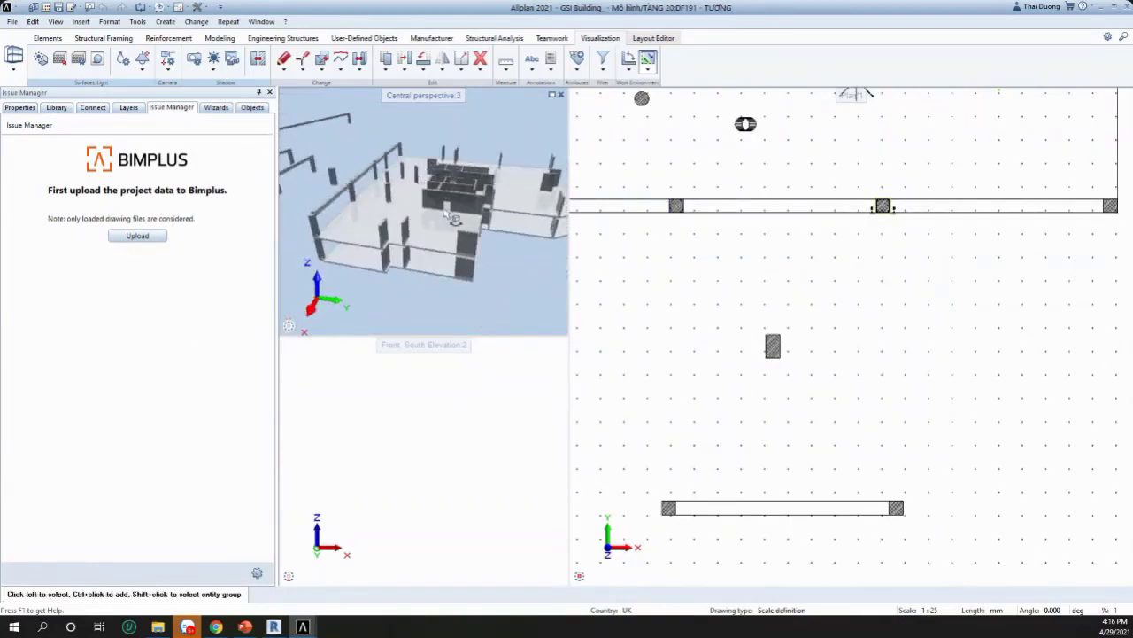
{"action": "scroll", "coordinate": [417, 213], "scroll_direction": "up", "scroll_amount": 4}
{"action": "middle_click_drag", "start_coordinate": [409, 205], "coordinate": [408, 229]}
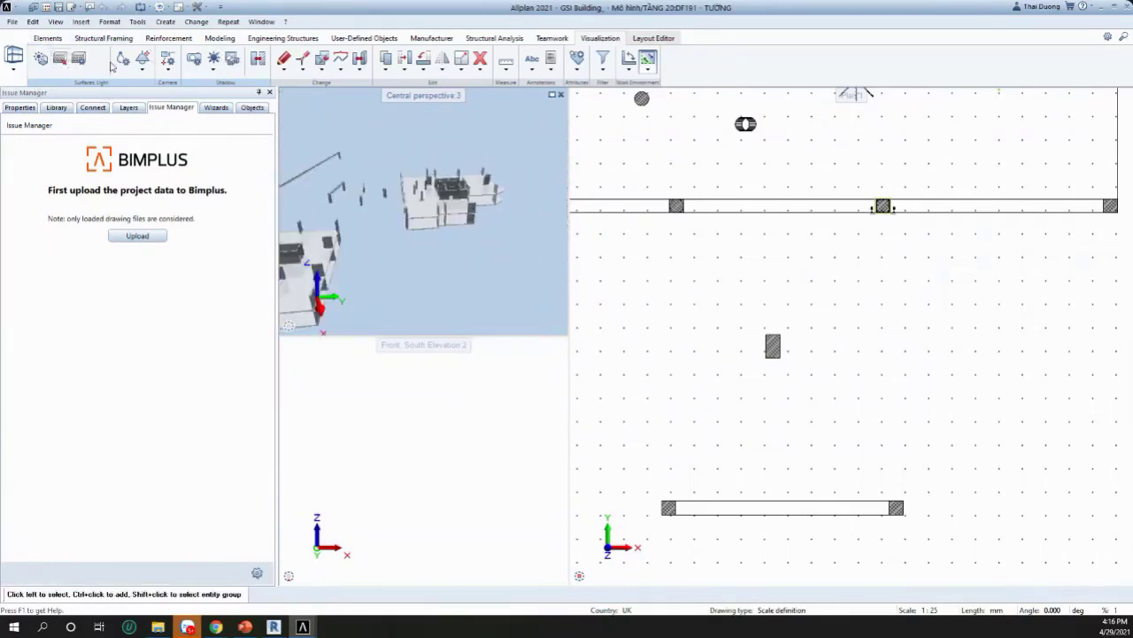
Step: Browse the library to the private VisualScripting scripts in the 3D > 03 Bridge folder
{"action": "left_click", "coordinate": [88, 108]}
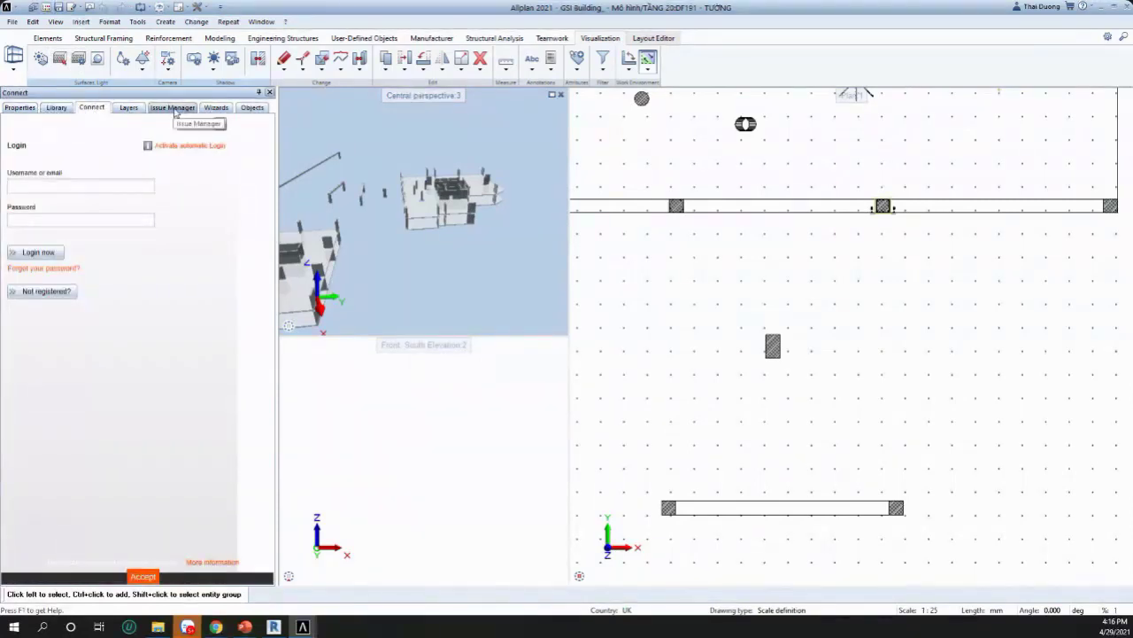
{"action": "left_click", "coordinate": [56, 109]}
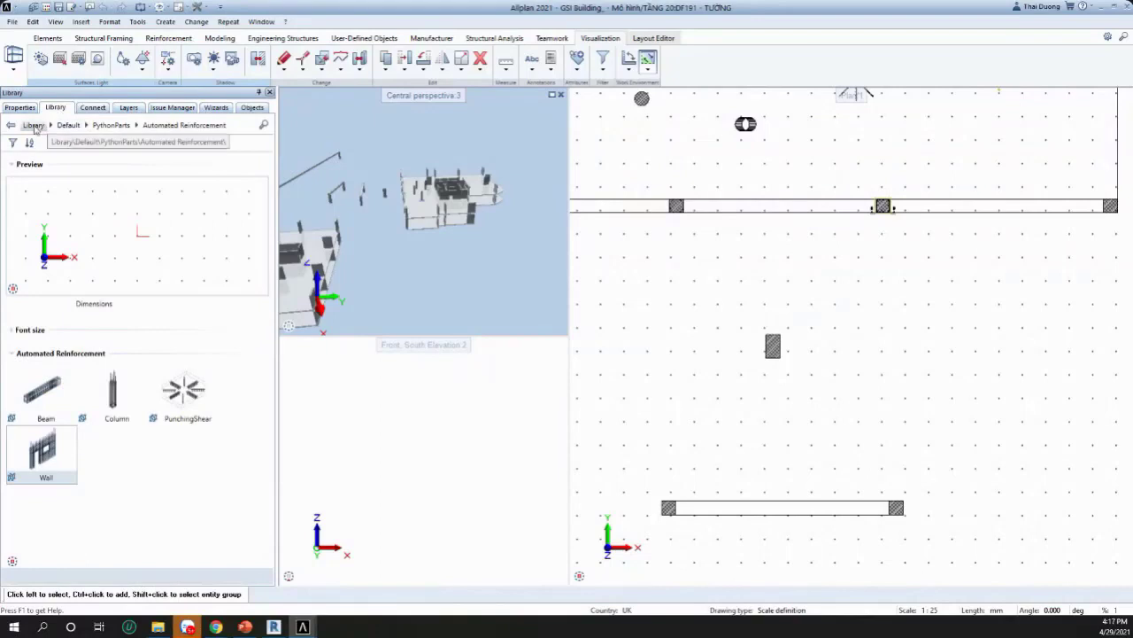
{"action": "left_click", "coordinate": [37, 125]}
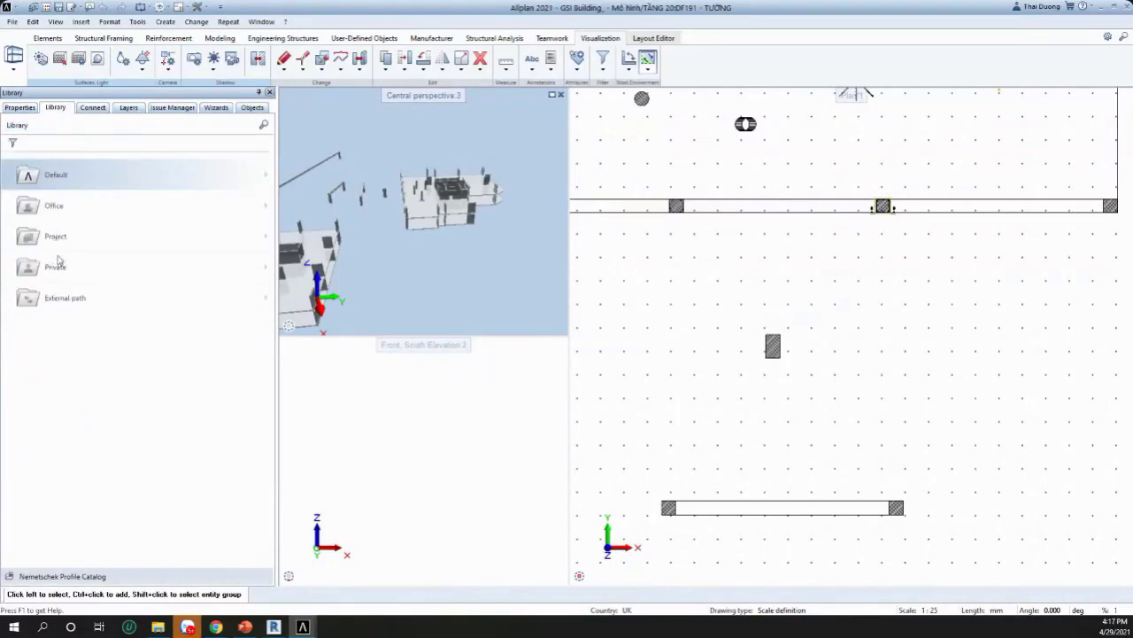
{"action": "left_click", "coordinate": [55, 268]}
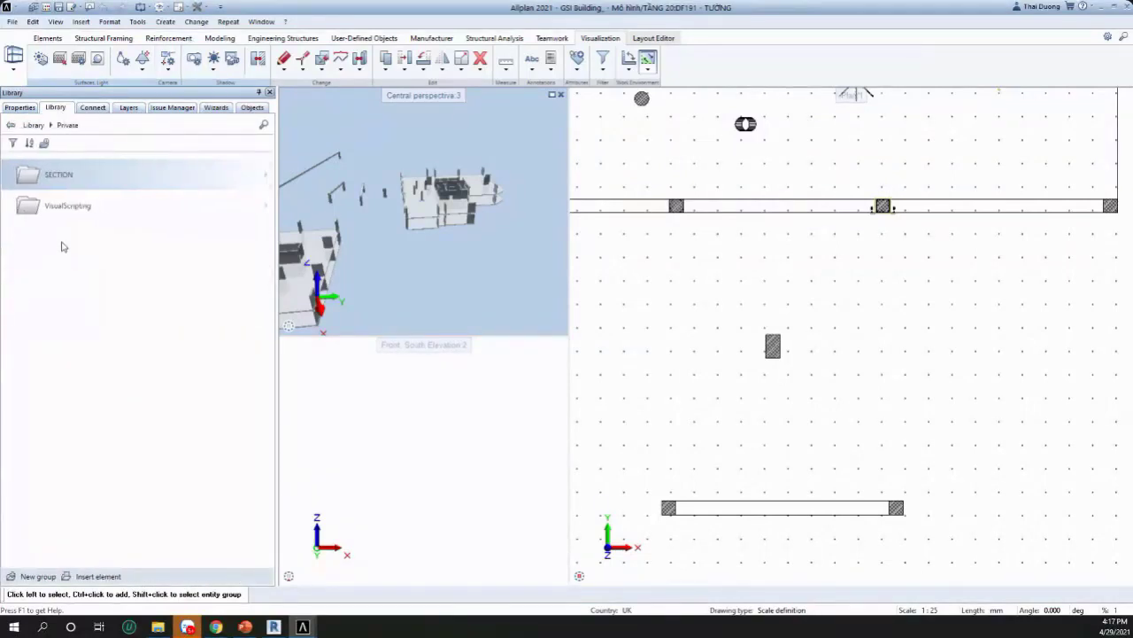
{"action": "left_click", "coordinate": [68, 208]}
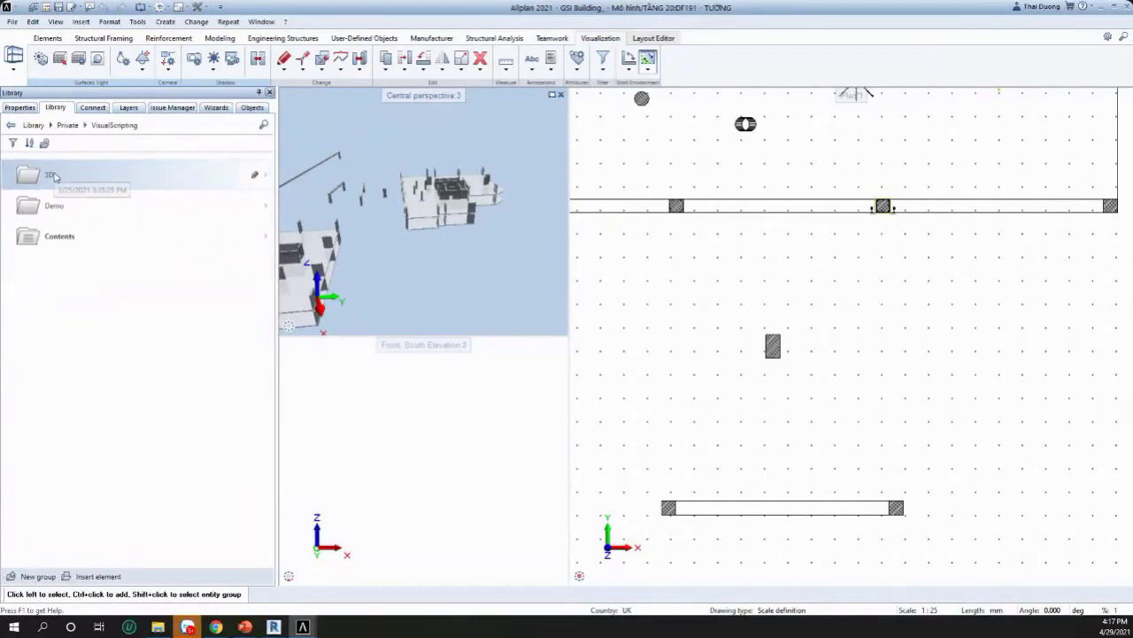
{"action": "left_click", "coordinate": [50, 176]}
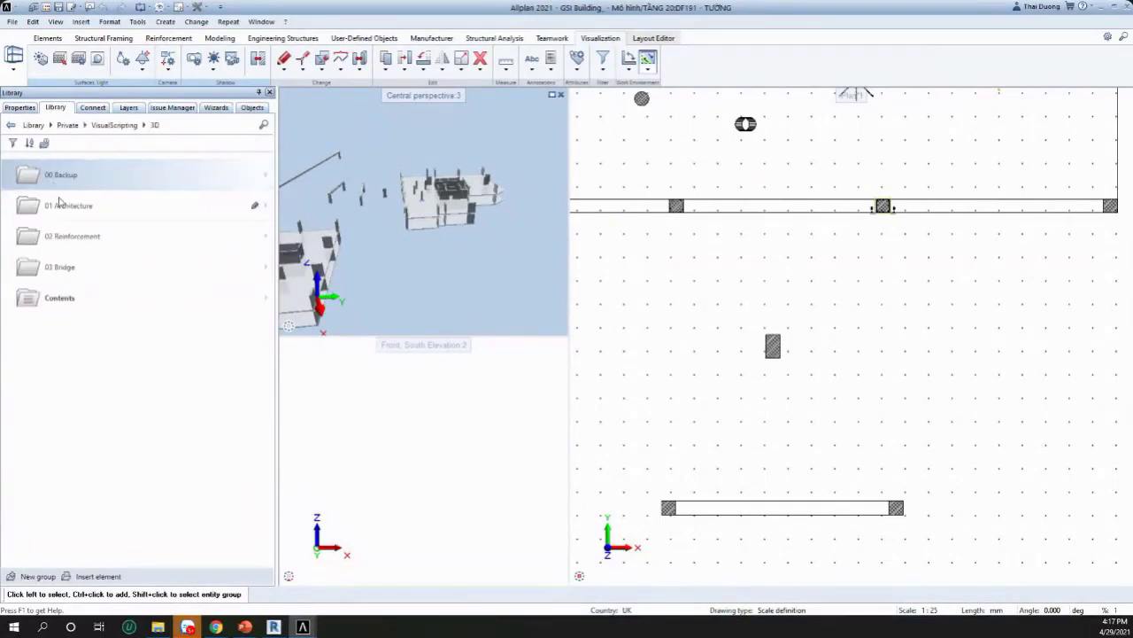
{"action": "left_click", "coordinate": [62, 274]}
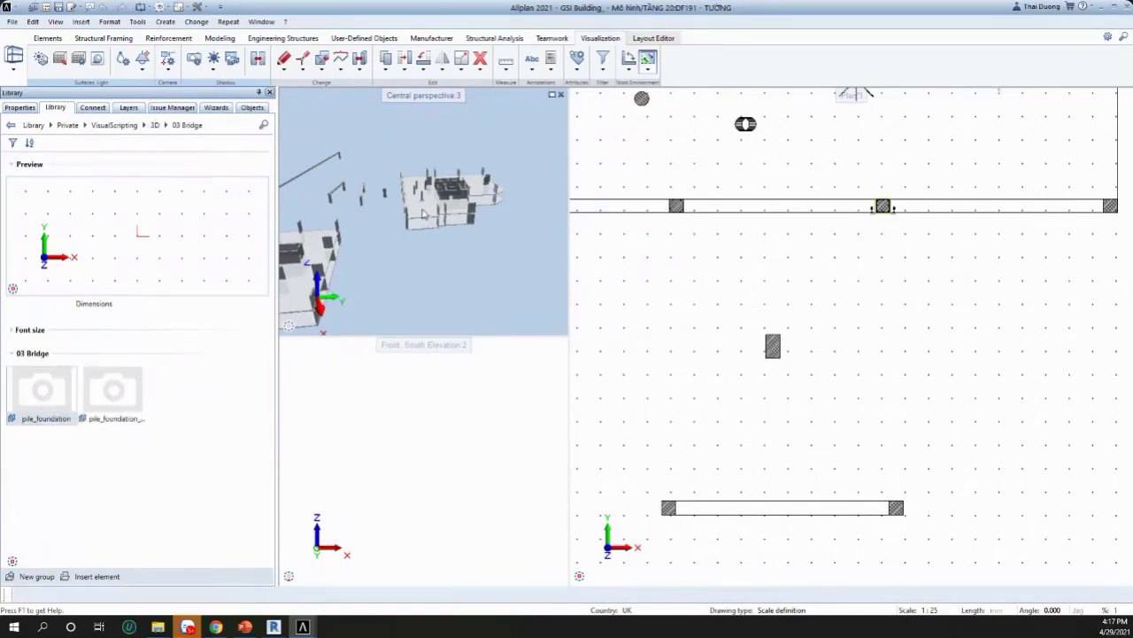
Step: Insert the pile_foundation script object beside the building in plan, inspect it in perspective, and delete it
{"action": "scroll", "coordinate": [763, 263], "scroll_direction": "down", "scroll_amount": 7}
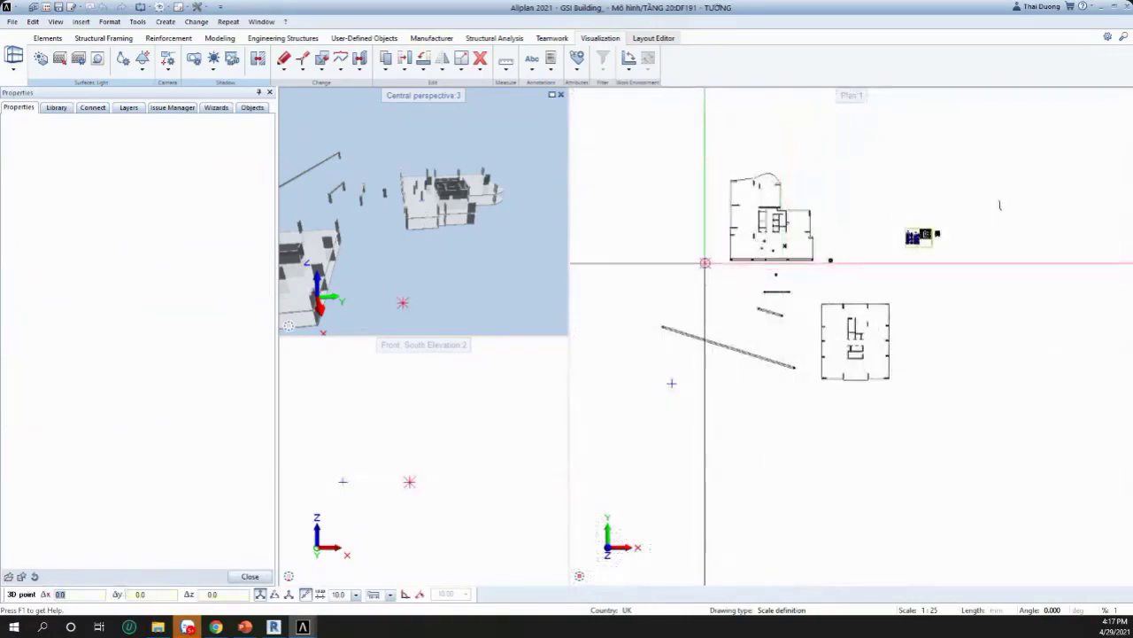
{"action": "left_click", "coordinate": [703, 262]}
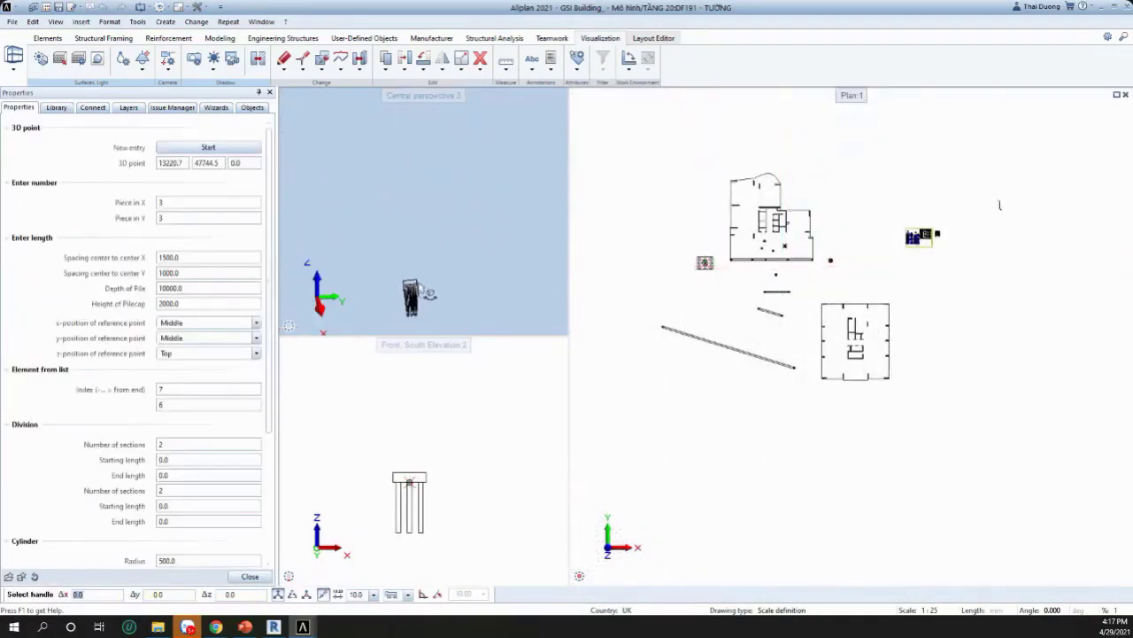
{"action": "middle_click_drag", "start_coordinate": [420, 289], "coordinate": [81, 235]}
{"action": "scroll", "coordinate": [448, 253], "scroll_direction": "down", "scroll_amount": 5}
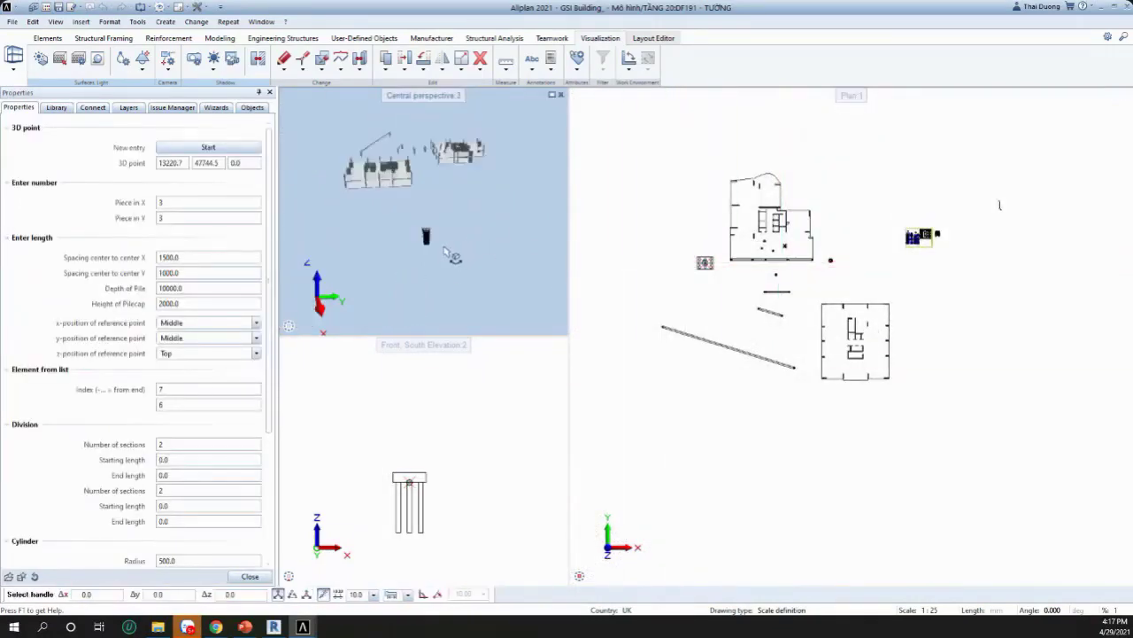
{"action": "scroll", "coordinate": [431, 235], "scroll_direction": "up", "scroll_amount": 5}
{"action": "scroll", "coordinate": [443, 243], "scroll_direction": "up", "scroll_amount": 2}
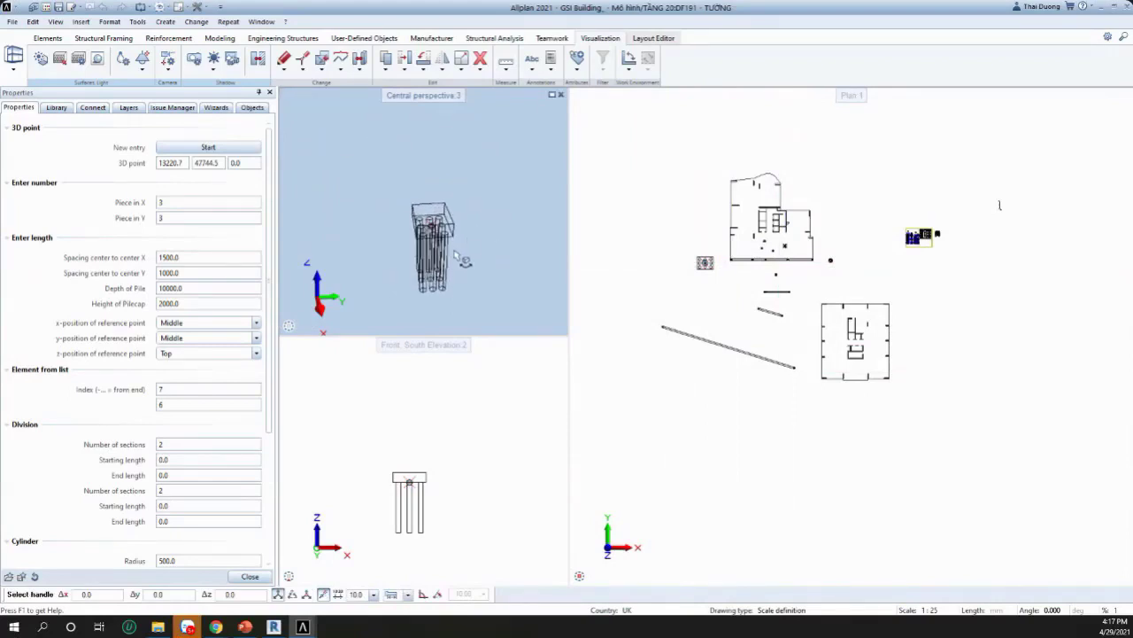
{"action": "key", "text": "Escape"}
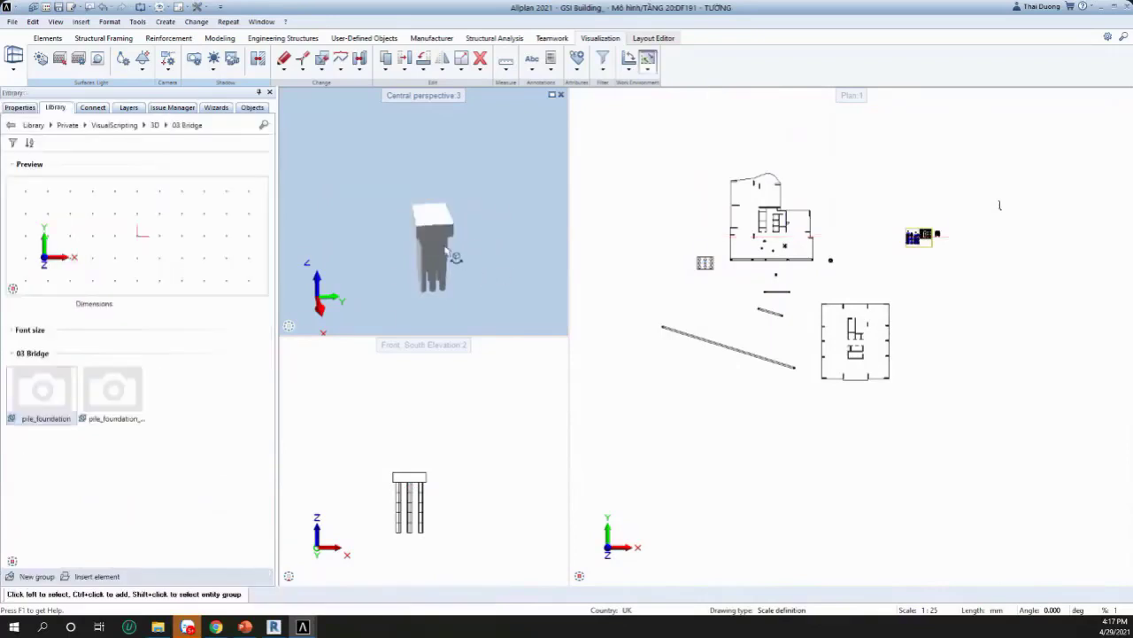
{"action": "left_click", "coordinate": [705, 266]}
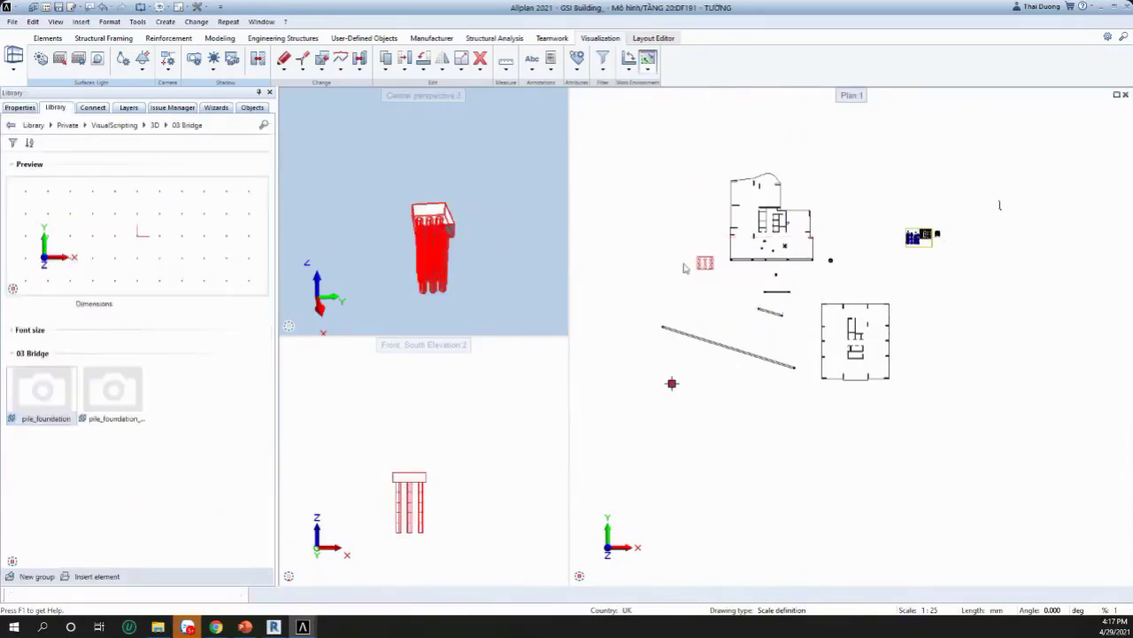
{"action": "key", "text": "Delete"}
Step: Insert the pile_foundation script object again, with 4 pieces in X and 4 pieces in Y
{"action": "double_click", "coordinate": [42, 389]}
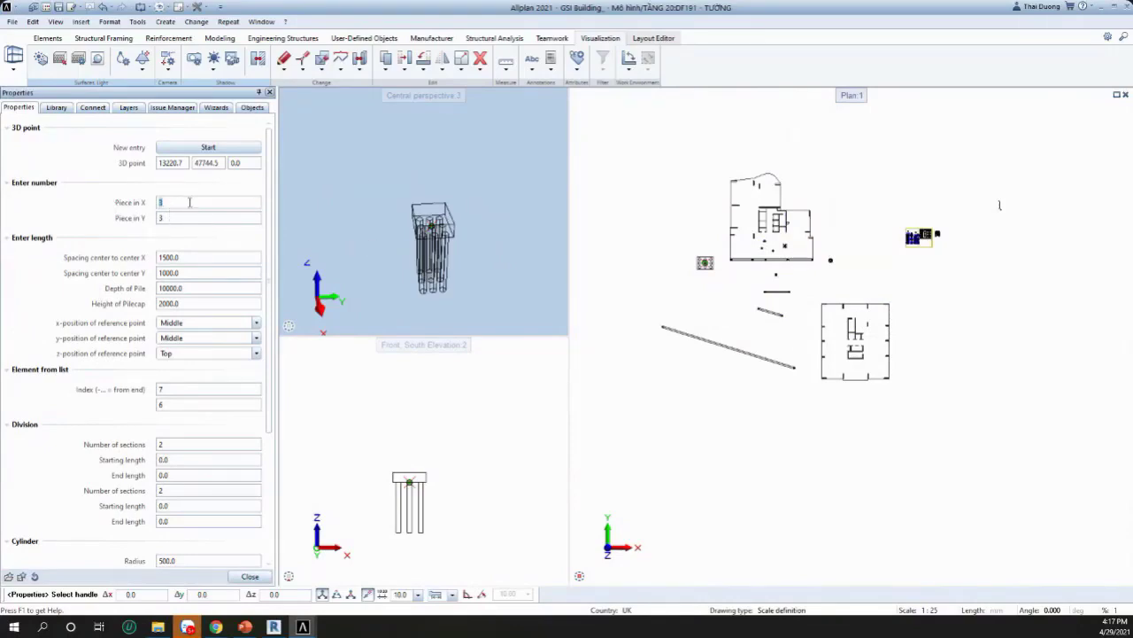
{"action": "key", "text": "Return"}
{"action": "scroll", "coordinate": [710, 263], "scroll_direction": "up", "scroll_amount": 9}
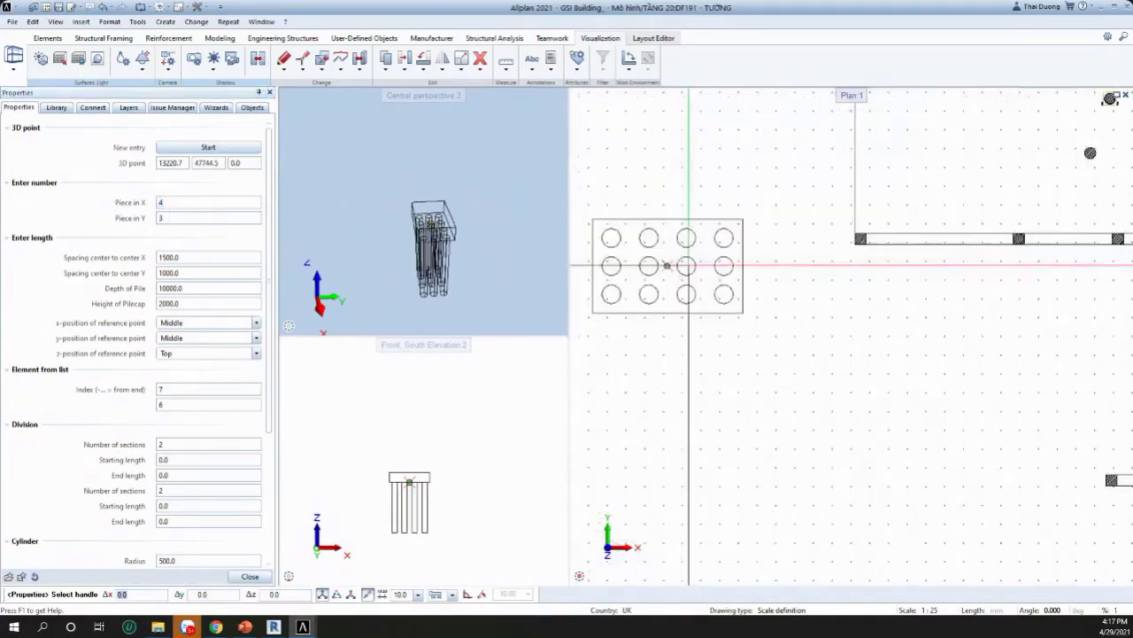
{"action": "left_click", "coordinate": [162, 217]}
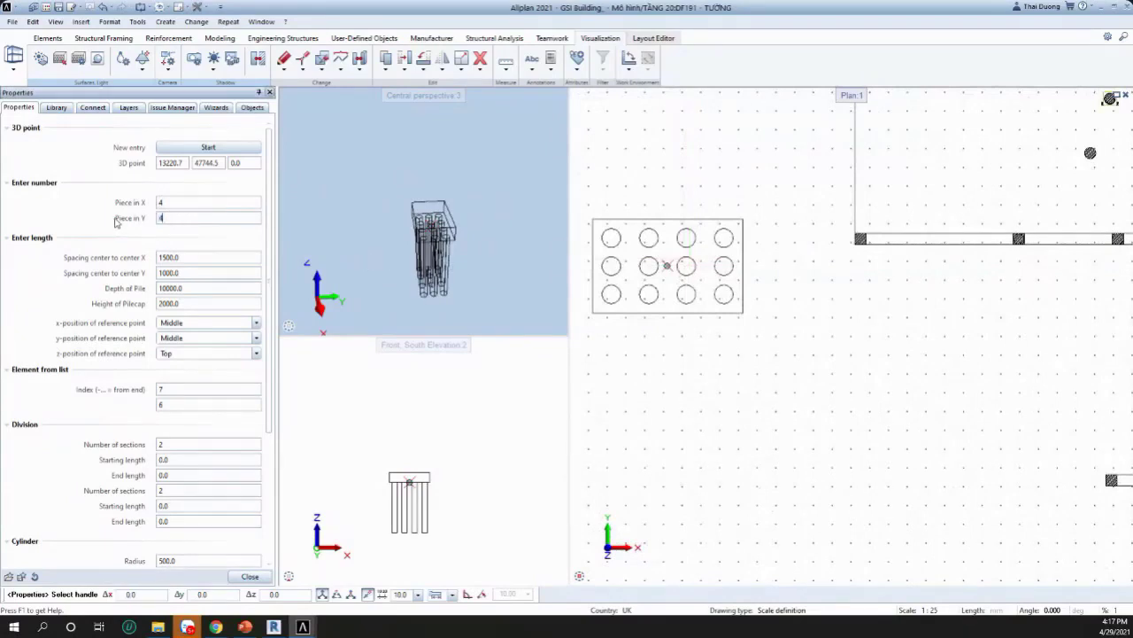
{"action": "type", "text": "4"}
{"action": "key", "text": "Return"}
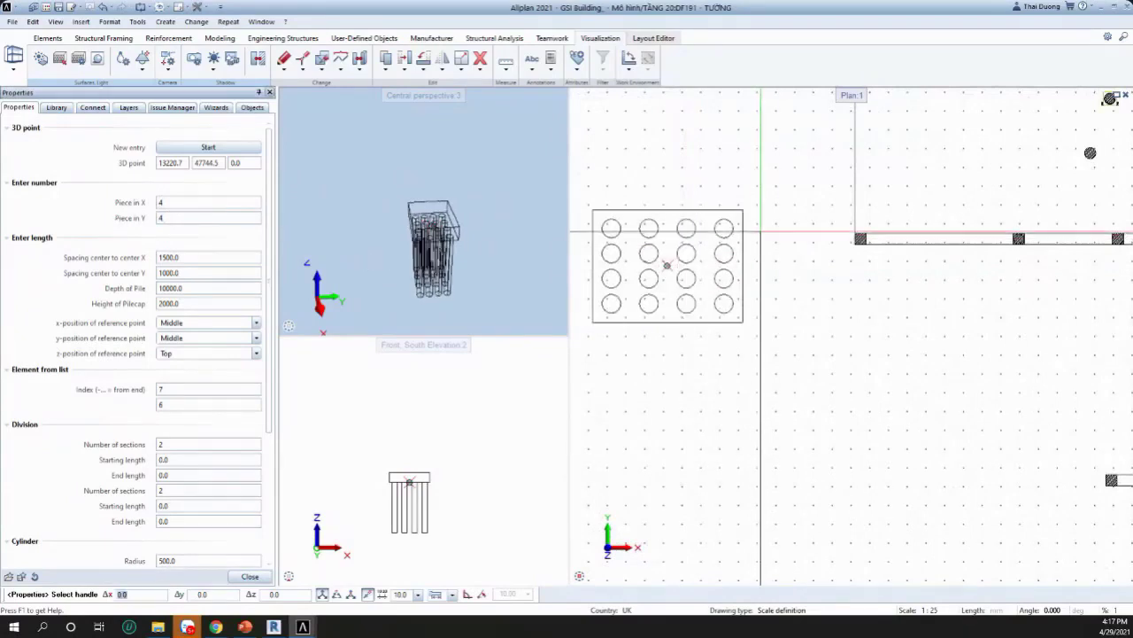
Step: Give the 4 by 4 pile foundation a new insertion point further down the plan, and delete the placed foundation
{"action": "left_click", "coordinate": [210, 148]}
{"action": "left_click", "coordinate": [717, 447]}
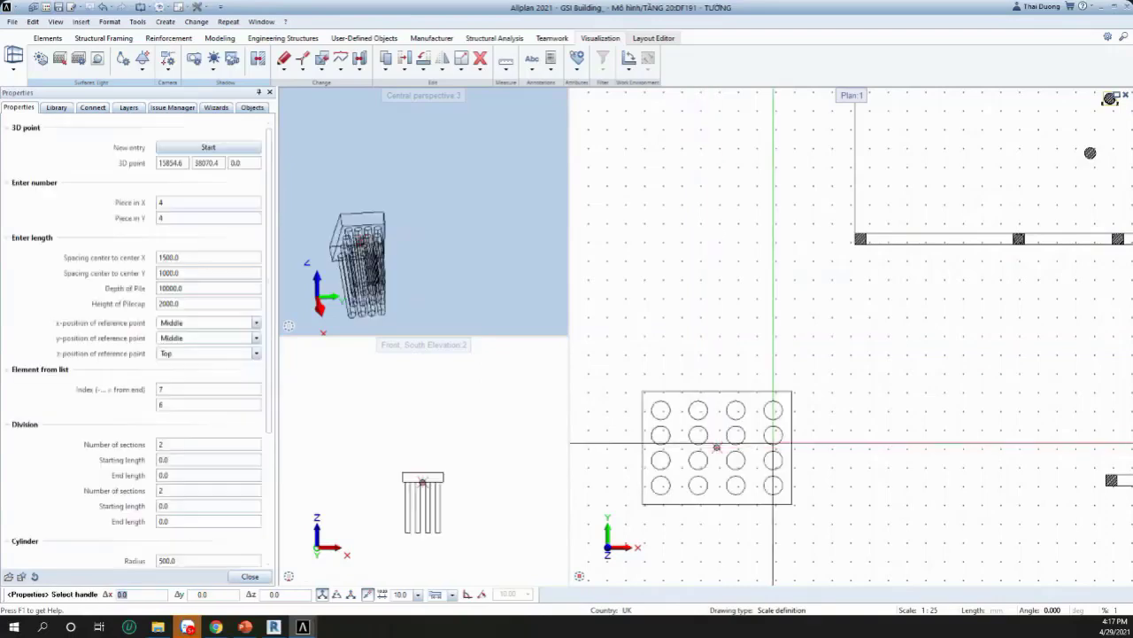
{"action": "scroll", "coordinate": [185, 415], "scroll_direction": "down", "scroll_amount": 5}
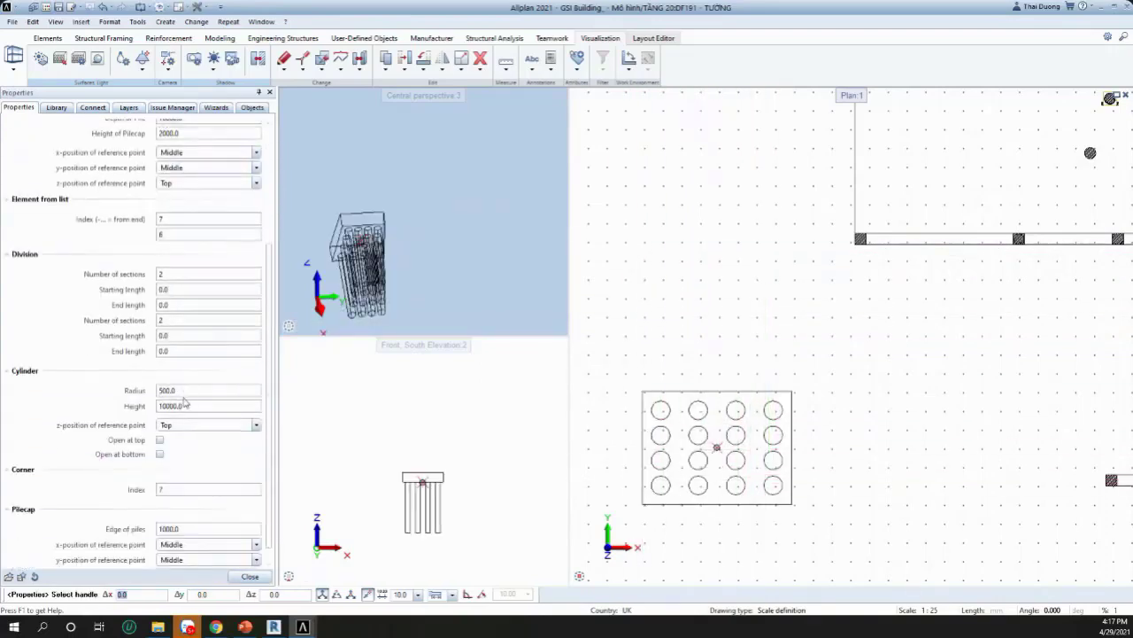
{"action": "key", "text": "Escape"}
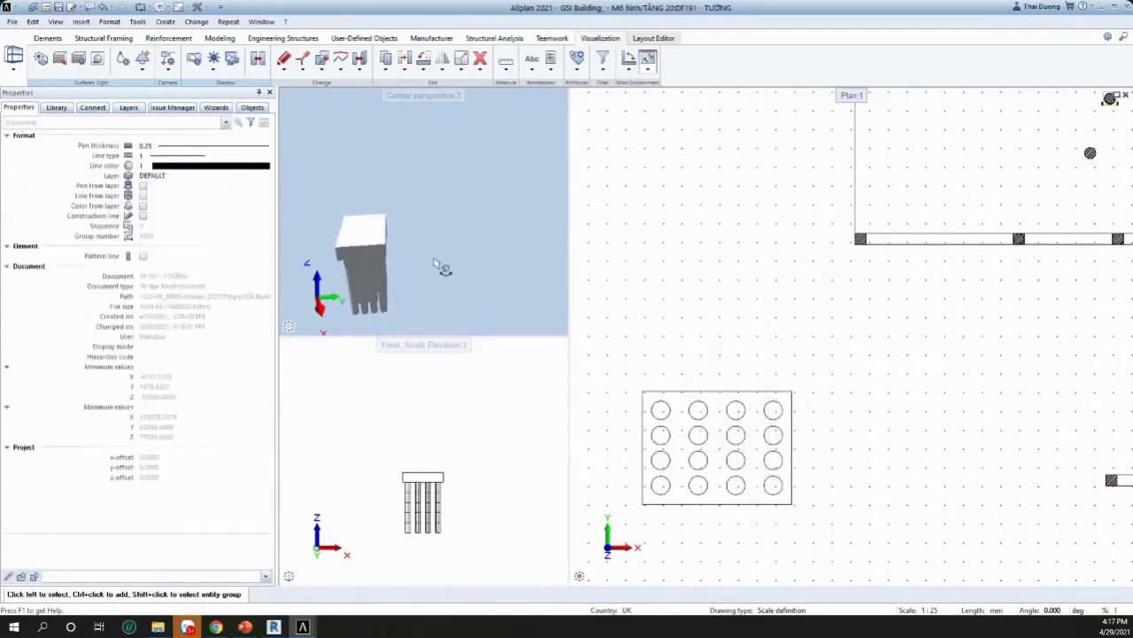
{"action": "left_click", "coordinate": [670, 429]}
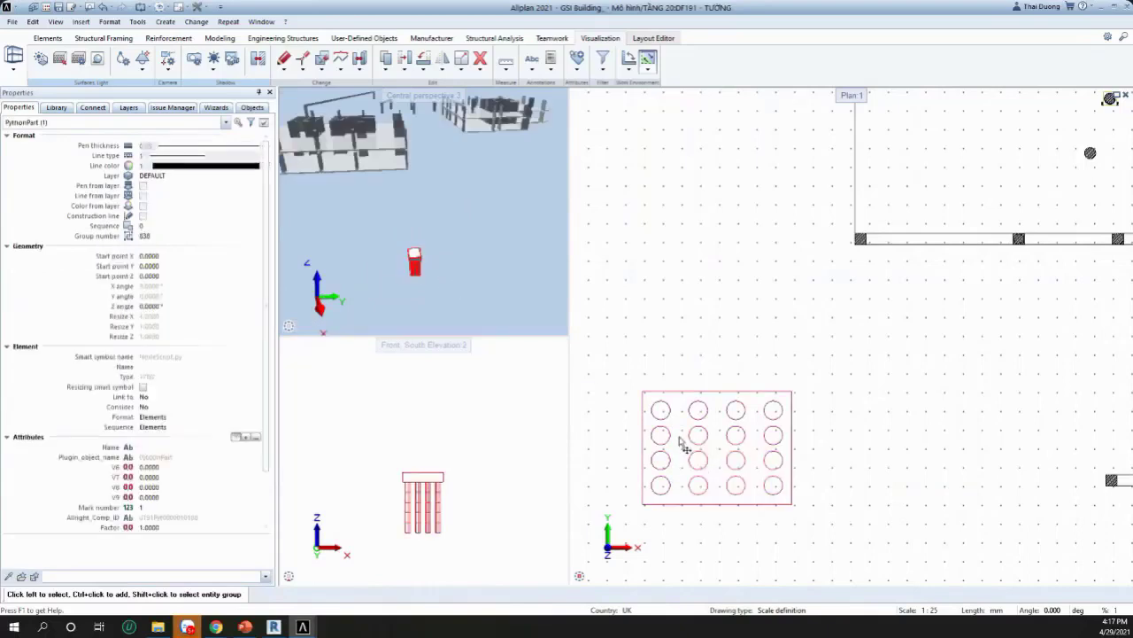
{"action": "key", "text": "Delete"}
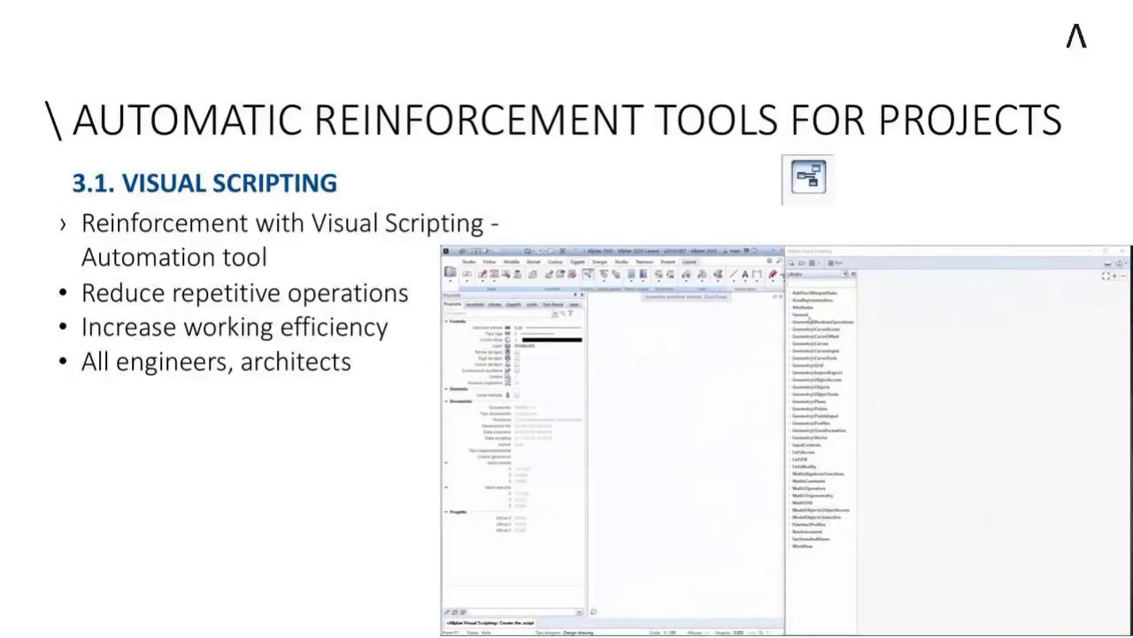
{"action": "key", "text": "Right"}
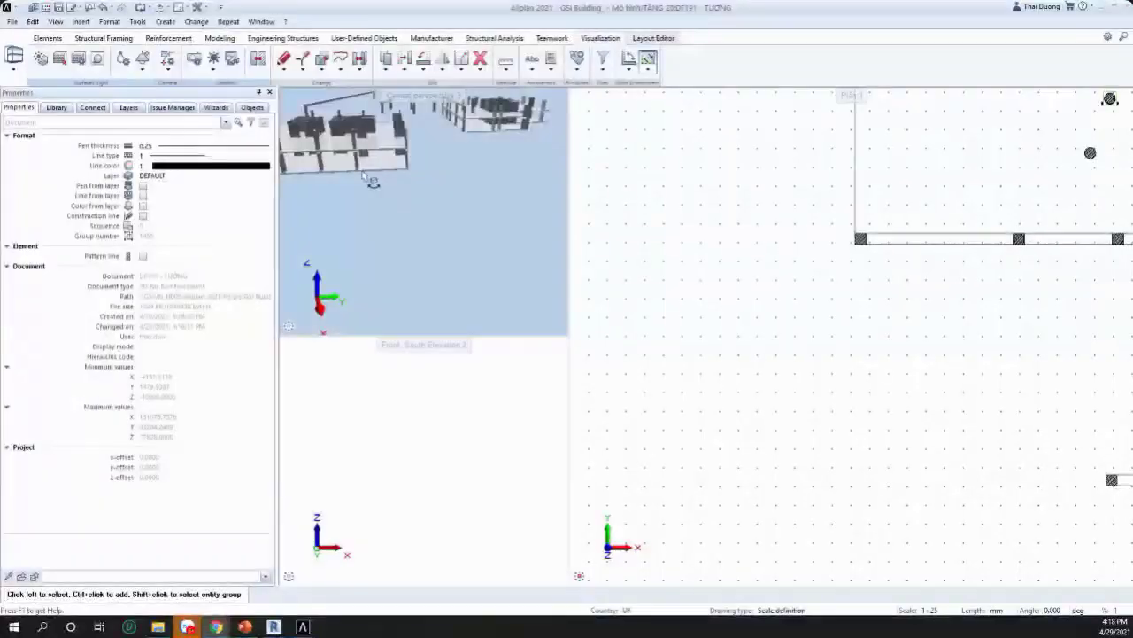
{"action": "scroll", "coordinate": [416, 191], "scroll_direction": "down", "scroll_amount": 5}
{"action": "scroll", "coordinate": [402, 183], "scroll_direction": "up", "scroll_amount": 5}
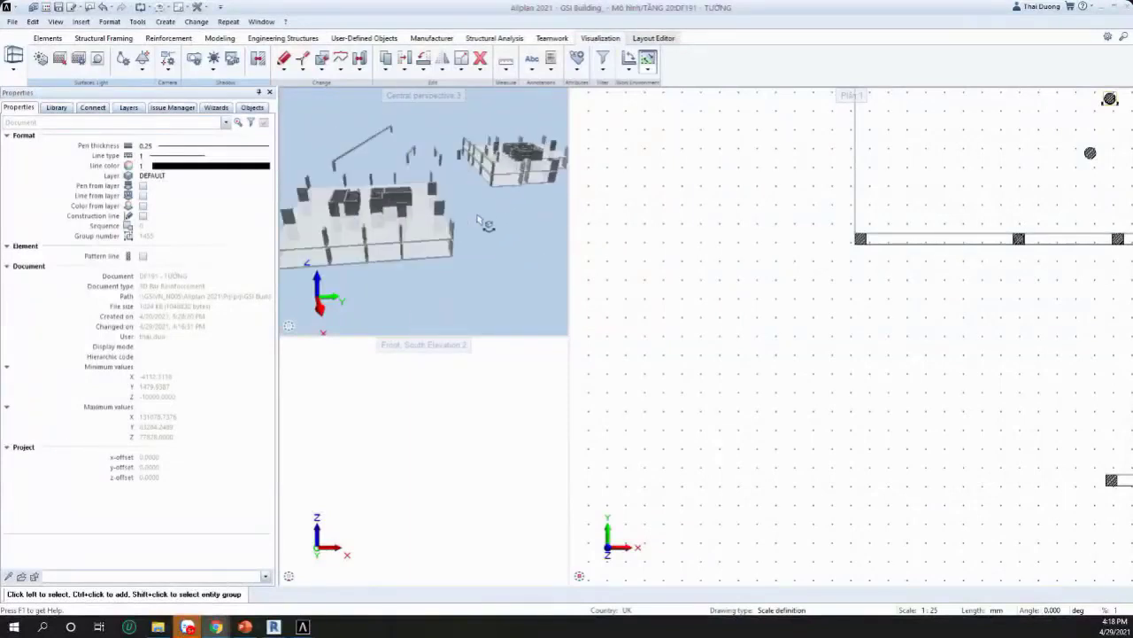
{"action": "scroll", "coordinate": [636, 177], "scroll_direction": "down", "scroll_amount": 2}
{"action": "scroll", "coordinate": [523, 216], "scroll_direction": "down", "scroll_amount": 3}
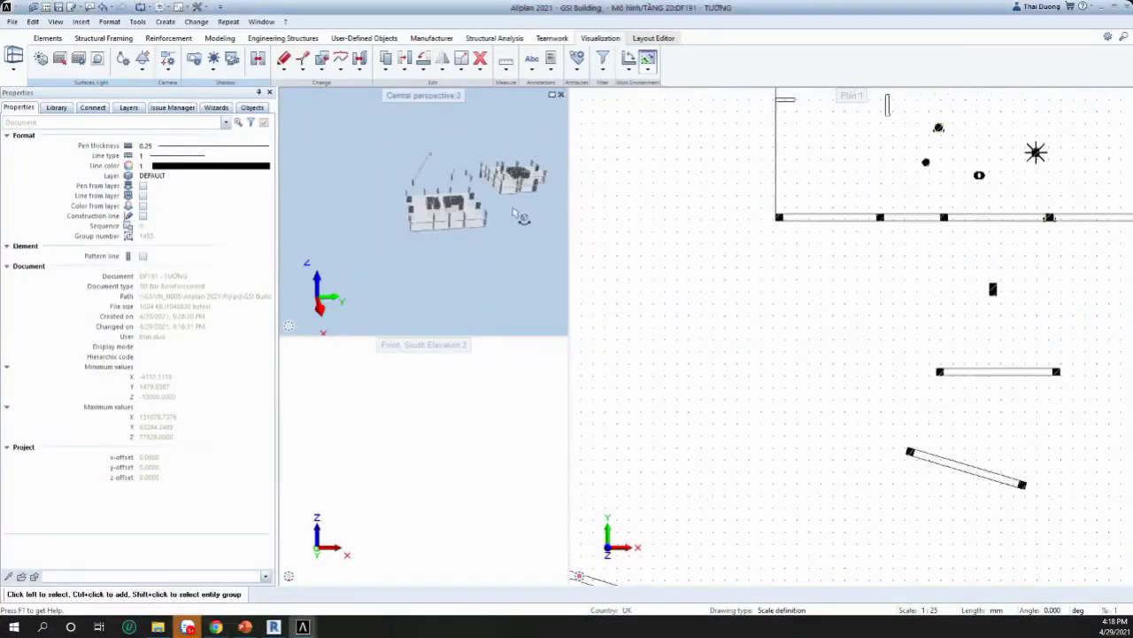
Step: Widen the central perspective viewport and bring the lower storeys' walls into close view
{"action": "scroll", "coordinate": [478, 208], "scroll_direction": "up", "scroll_amount": 4}
{"action": "left_click_drag", "start_coordinate": [478, 212], "coordinate": [4, 232]}
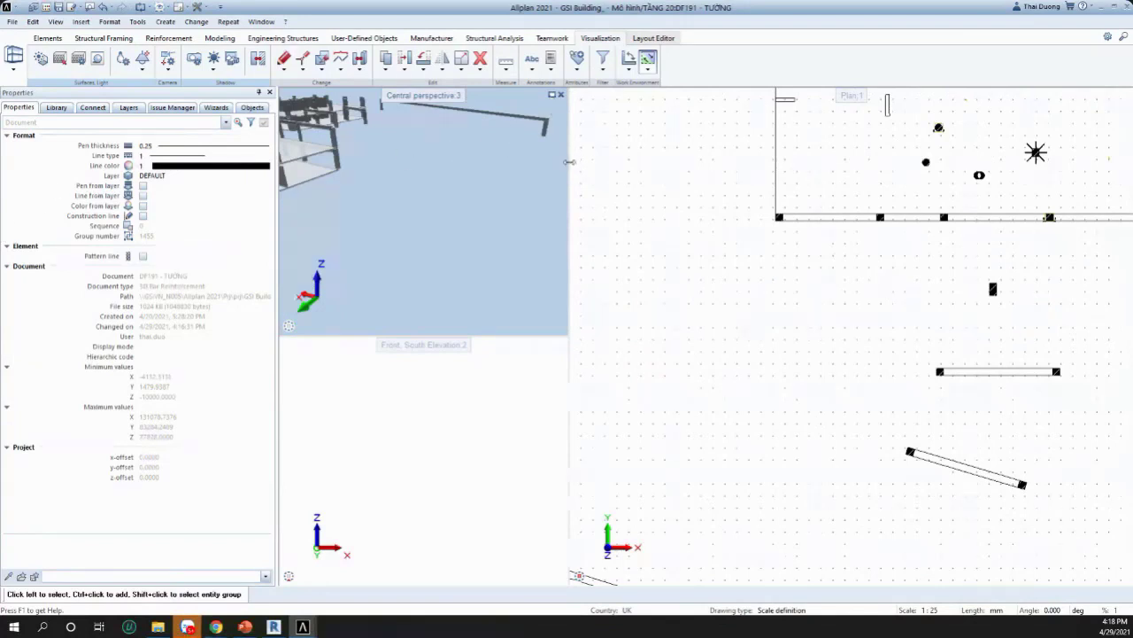
{"action": "left_click_drag", "start_coordinate": [569, 162], "coordinate": [874, 165]}
{"action": "scroll", "coordinate": [640, 260], "scroll_direction": "up", "scroll_amount": 3}
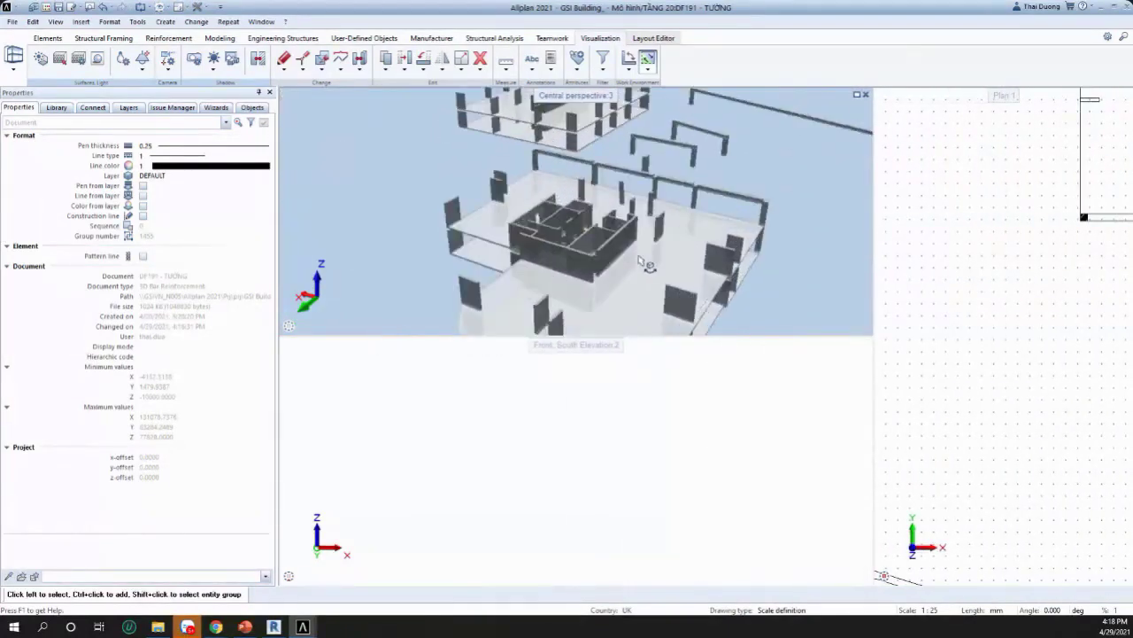
{"action": "scroll", "coordinate": [620, 230], "scroll_direction": "down", "scroll_amount": 4}
{"action": "scroll", "coordinate": [585, 252], "scroll_direction": "up", "scroll_amount": 5}
{"action": "scroll", "coordinate": [673, 190], "scroll_direction": "down", "scroll_amount": 3}
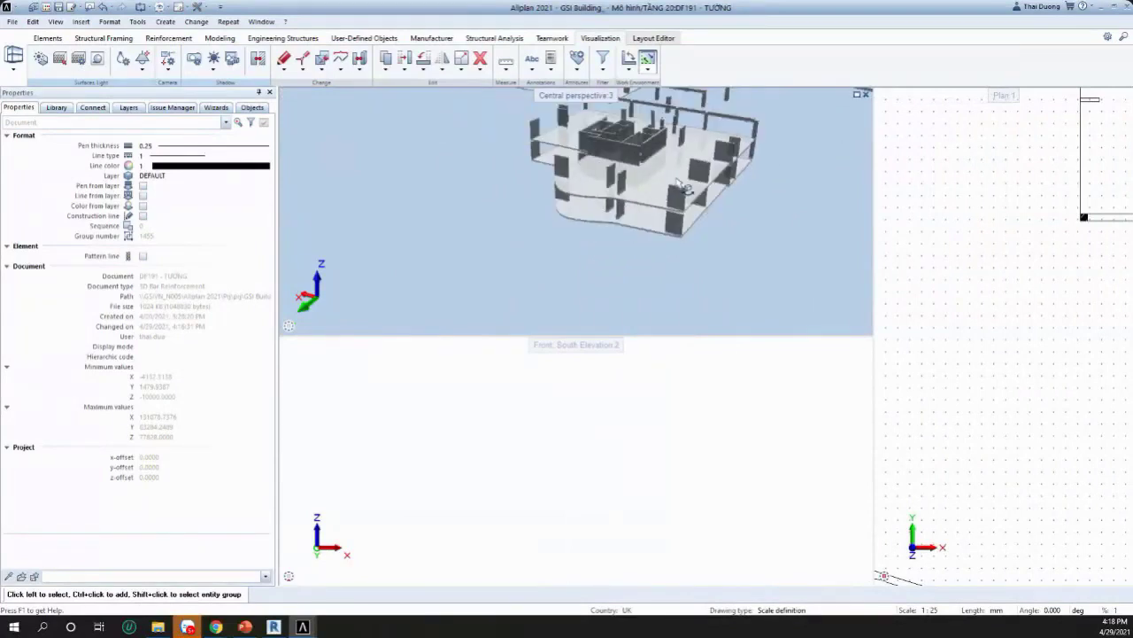
{"action": "scroll", "coordinate": [678, 204], "scroll_direction": "up", "scroll_amount": 3}
{"action": "mouse_move", "coordinate": [332, 325]}
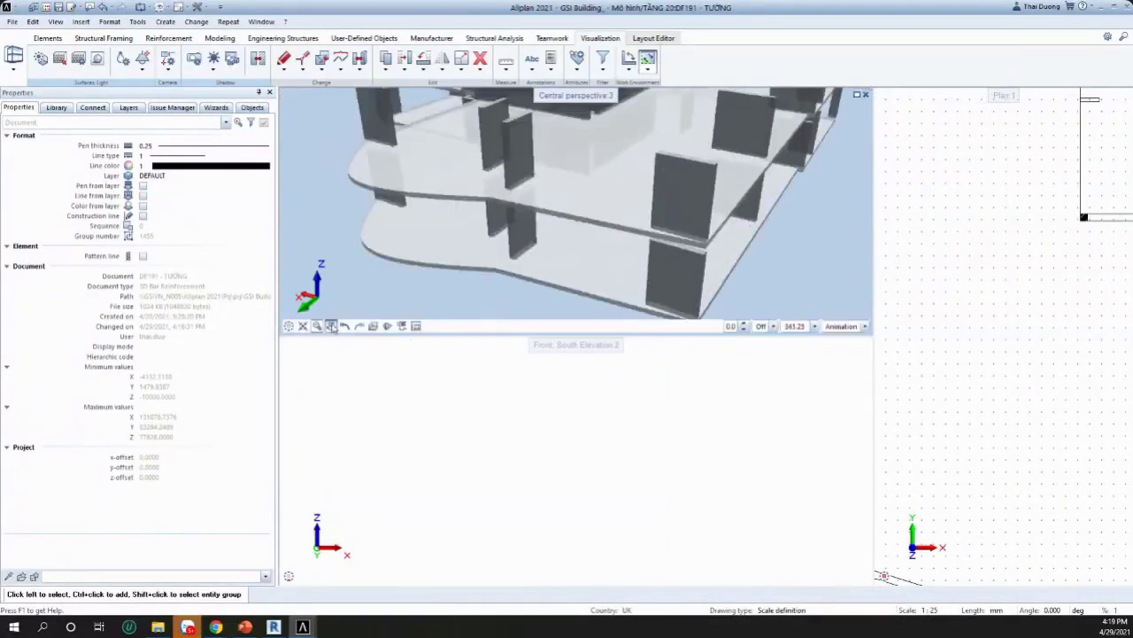
Step: Start the Wall PythonPart from the default library's PythonParts > Automated Reinforcement folder
{"action": "left_click", "coordinate": [57, 107]}
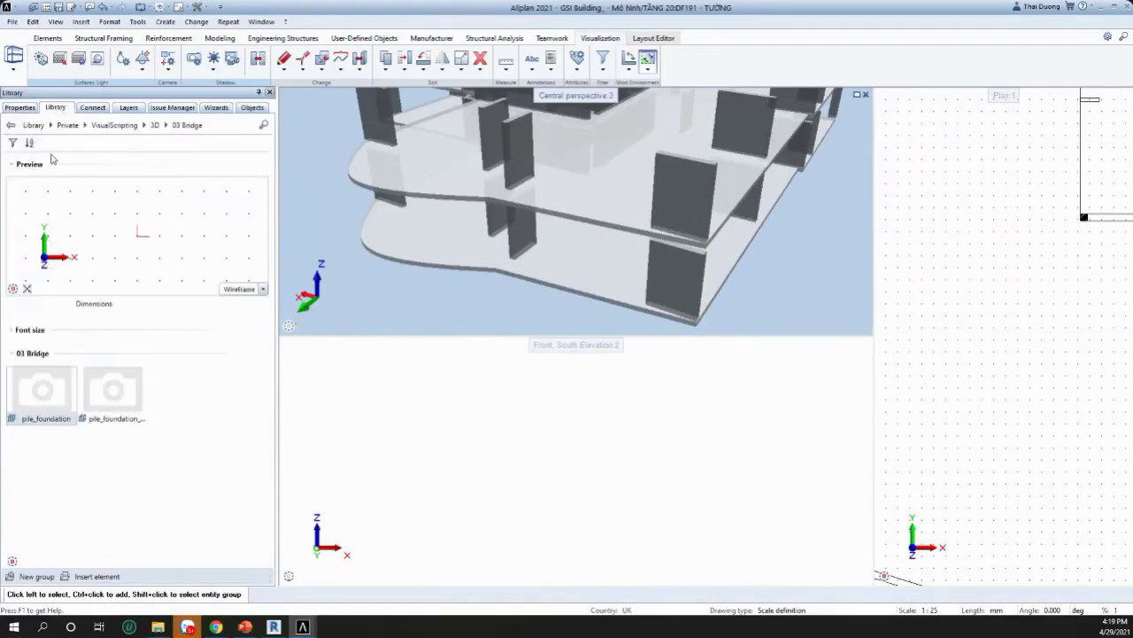
{"action": "left_click", "coordinate": [36, 125]}
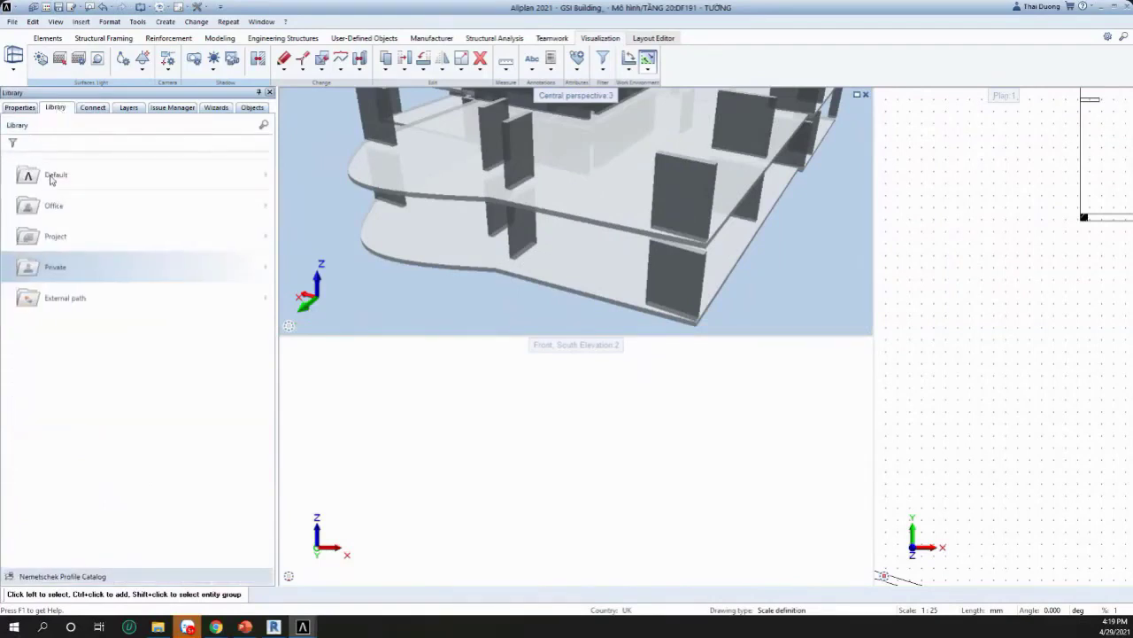
{"action": "left_click", "coordinate": [53, 176]}
{"action": "left_click", "coordinate": [67, 270]}
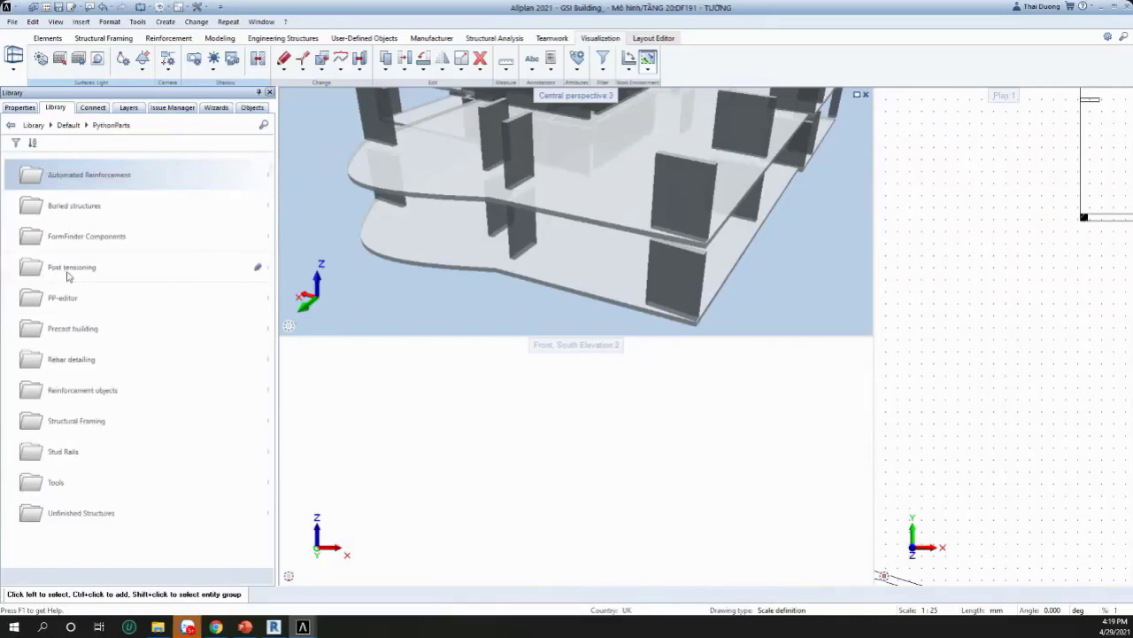
{"action": "left_click", "coordinate": [85, 176]}
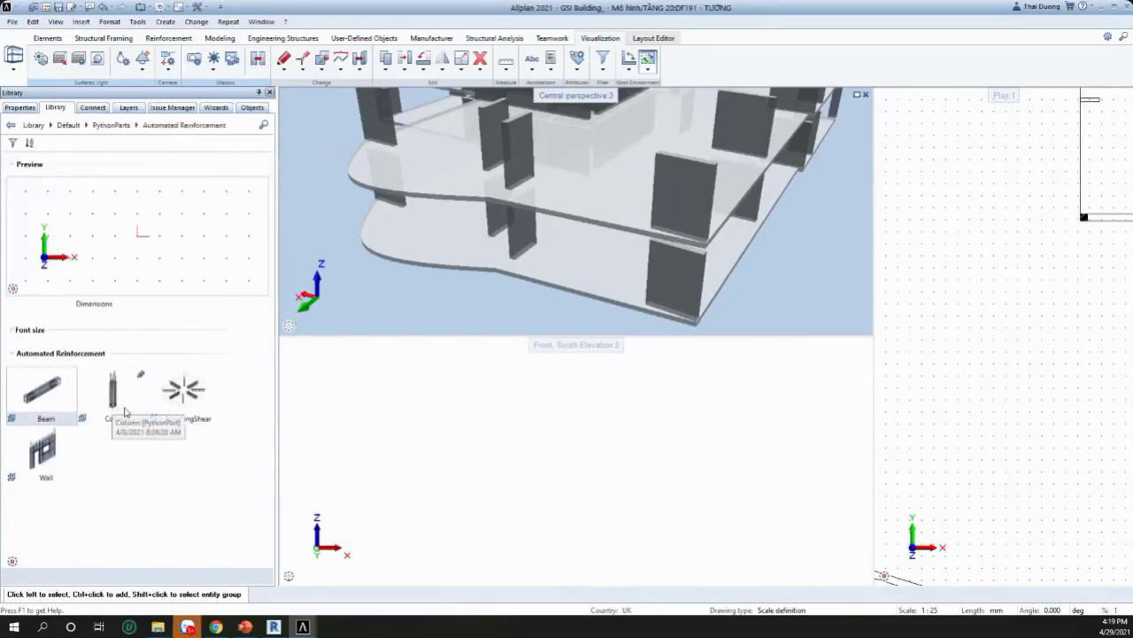
{"action": "double_click", "coordinate": [45, 456]}
Step: Examine the building storeys and core walls in perspective to find a wall suitable for automatic reinforcement
{"action": "scroll", "coordinate": [703, 263], "scroll_direction": "up", "scroll_amount": 5}
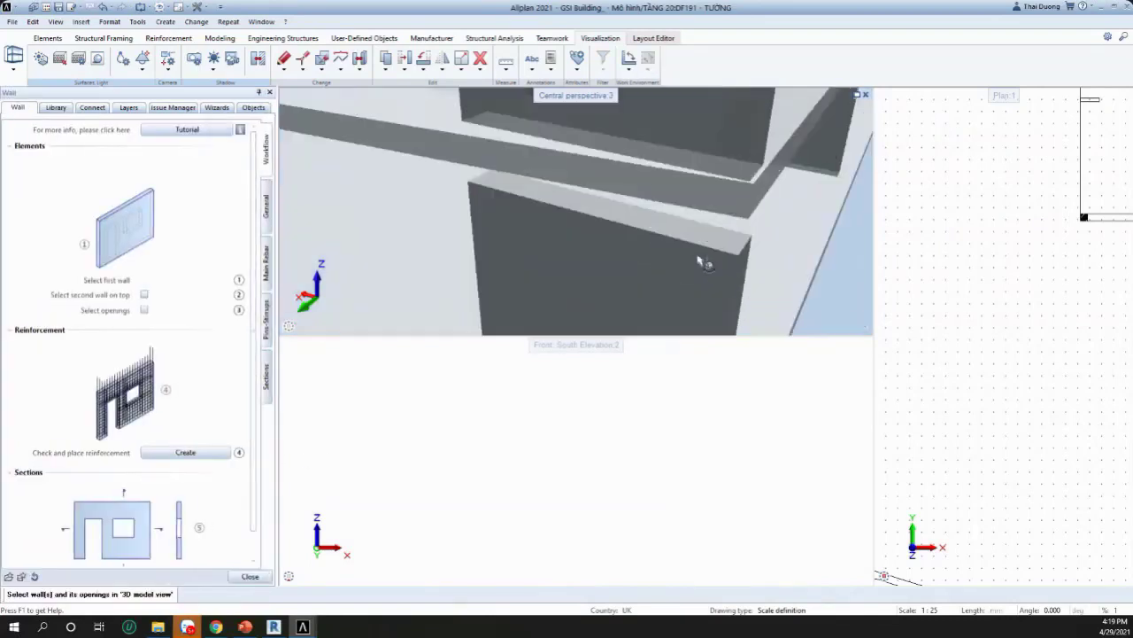
{"action": "scroll", "coordinate": [704, 263], "scroll_direction": "down", "scroll_amount": 10}
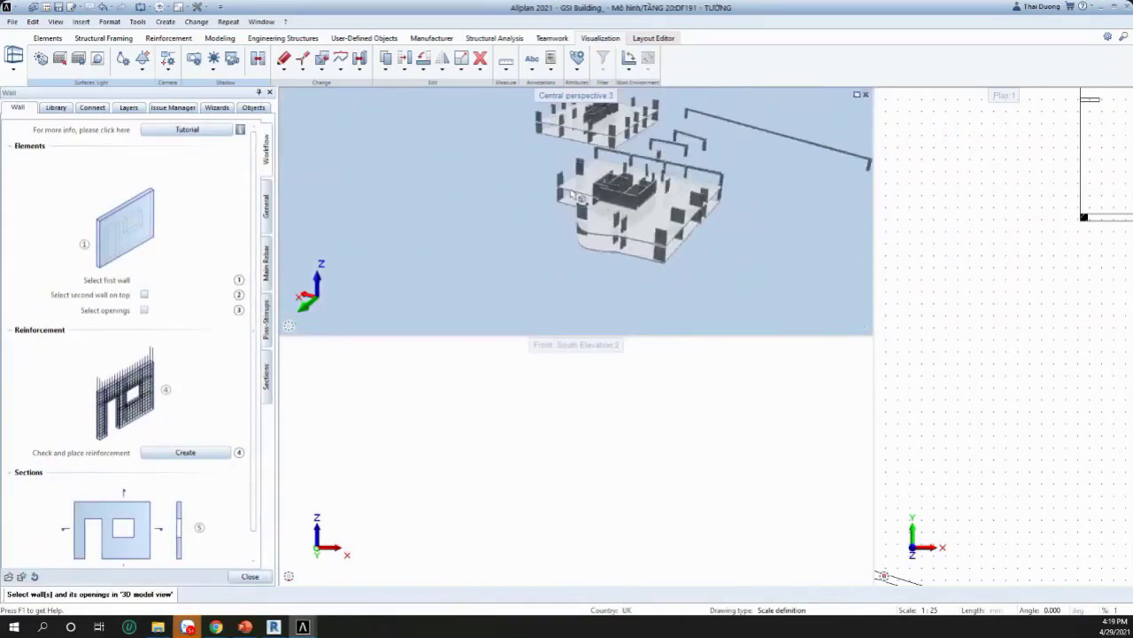
{"action": "scroll", "coordinate": [571, 194], "scroll_direction": "up", "scroll_amount": 5}
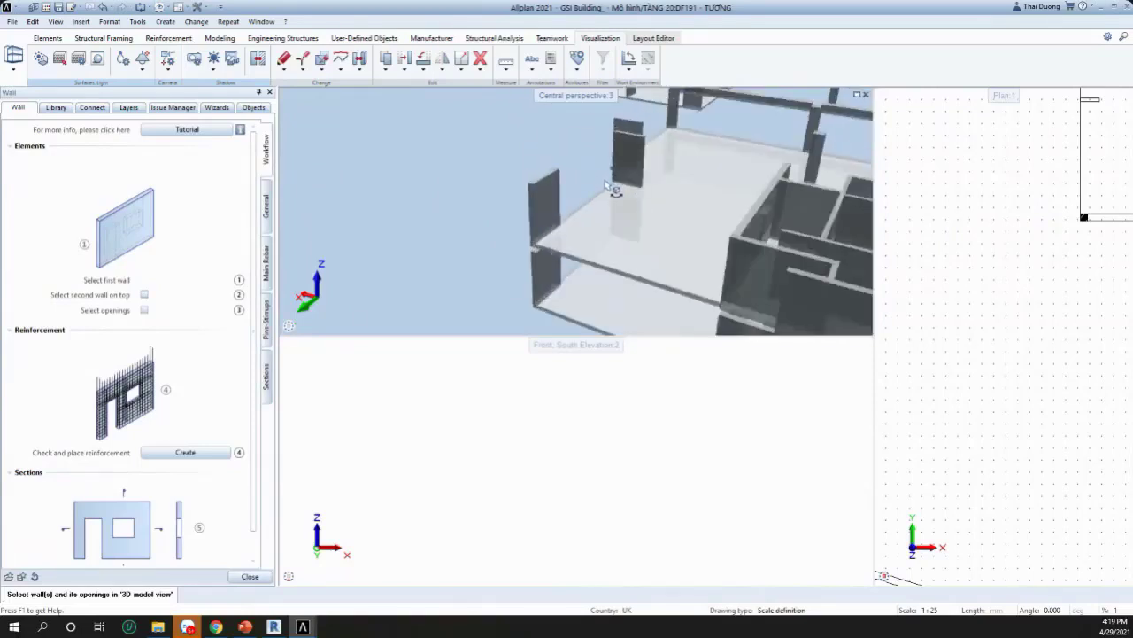
{"action": "scroll", "coordinate": [607, 186], "scroll_direction": "down", "scroll_amount": 3}
{"action": "scroll", "coordinate": [681, 259], "scroll_direction": "up", "scroll_amount": 3}
{"action": "scroll", "coordinate": [663, 242], "scroll_direction": "down", "scroll_amount": 3}
{"action": "scroll", "coordinate": [763, 227], "scroll_direction": "down", "scroll_amount": 4}
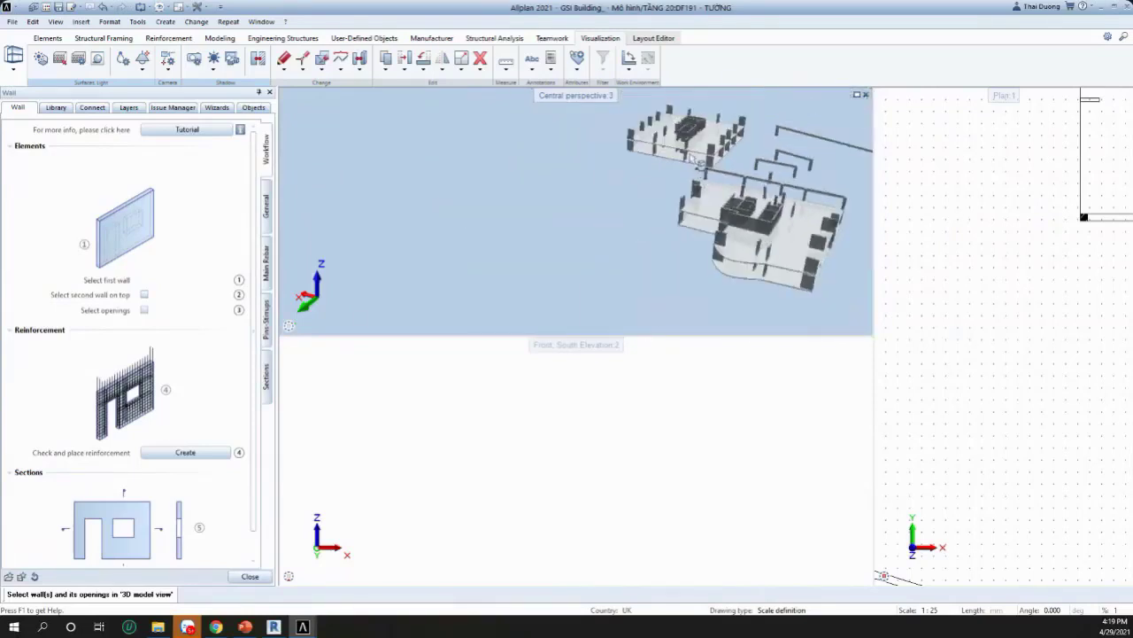
{"action": "scroll", "coordinate": [700, 159], "scroll_direction": "up", "scroll_amount": 5}
{"action": "scroll", "coordinate": [678, 182], "scroll_direction": "down", "scroll_amount": 3}
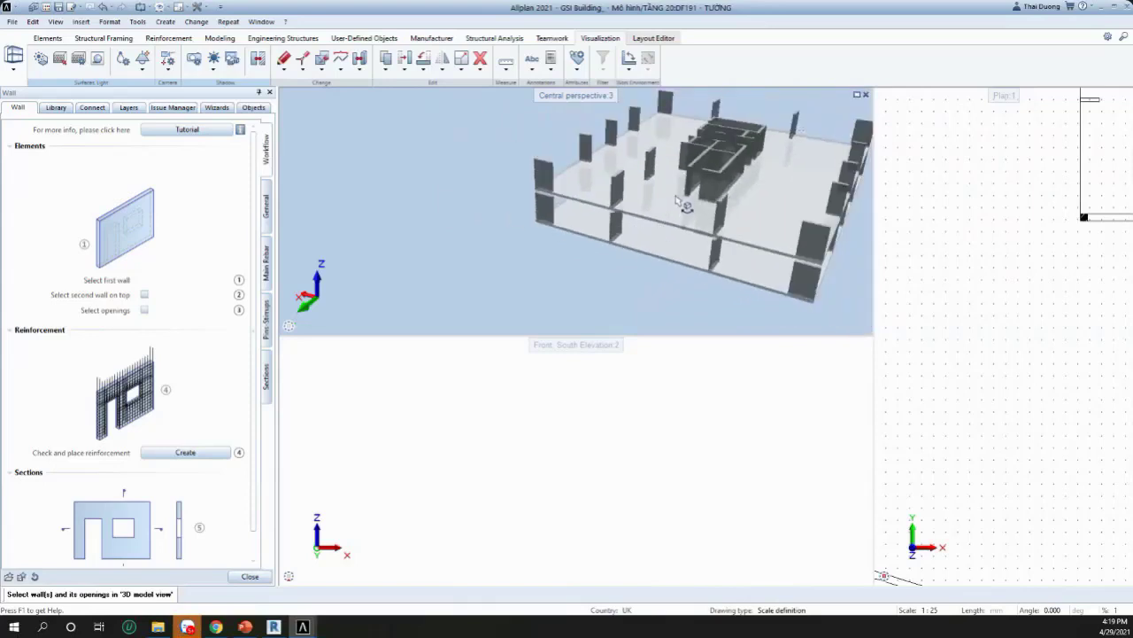
{"action": "middle_click_drag", "start_coordinate": [681, 204], "coordinate": [551, 232], "text": "shift"}
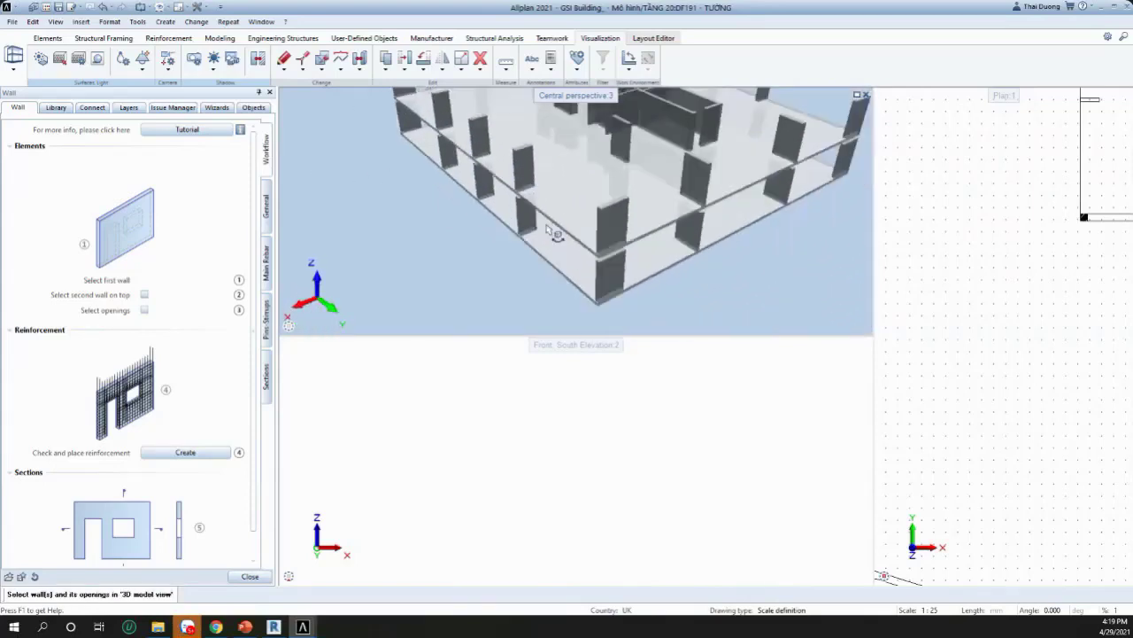
{"action": "scroll", "coordinate": [554, 234], "scroll_direction": "down", "scroll_amount": 3}
{"action": "scroll", "coordinate": [567, 244], "scroll_direction": "up", "scroll_amount": 2}
{"action": "scroll", "coordinate": [577, 226], "scroll_direction": "down", "scroll_amount": 3}
{"action": "scroll", "coordinate": [619, 235], "scroll_direction": "down", "scroll_amount": 1}
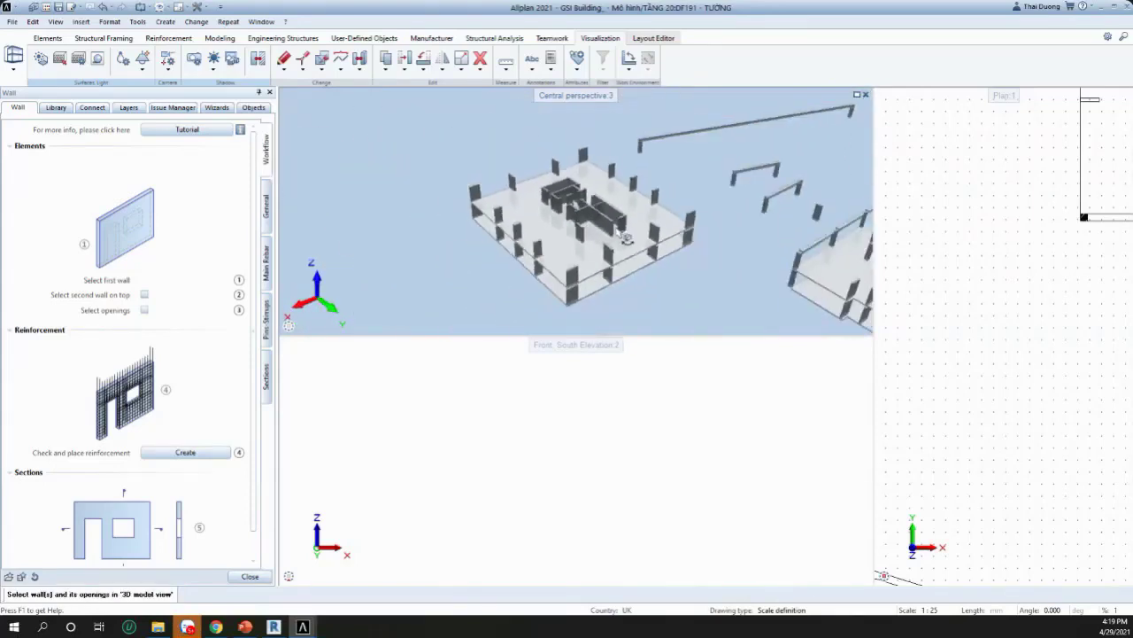
{"action": "scroll", "coordinate": [620, 234], "scroll_direction": "up", "scroll_amount": 2}
{"action": "scroll", "coordinate": [430, 229], "scroll_direction": "up", "scroll_amount": 2}
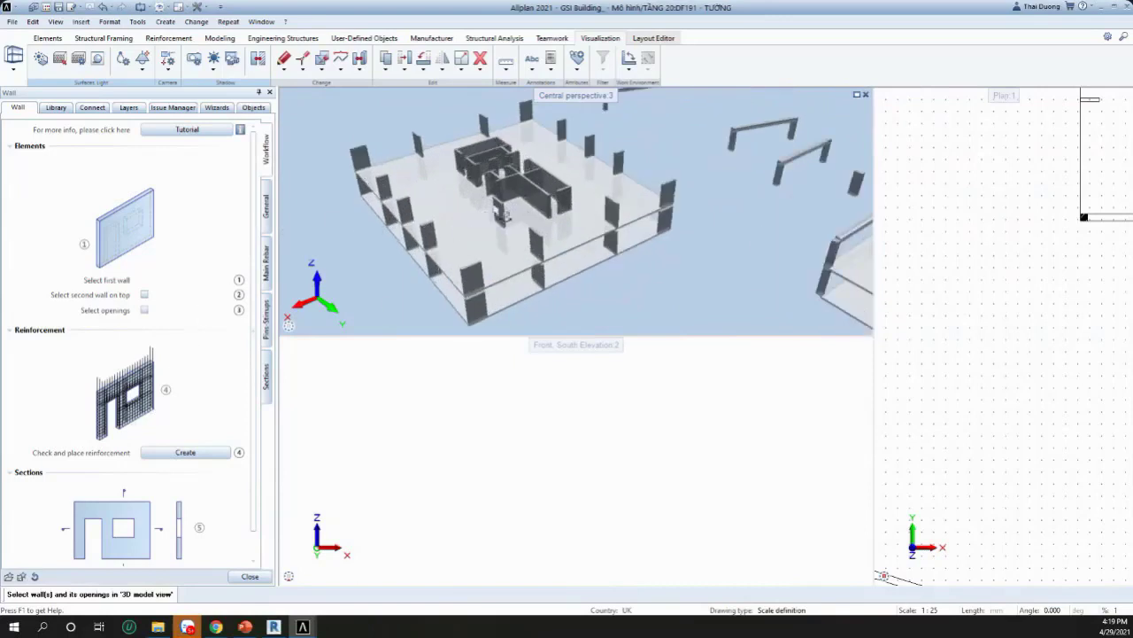
{"action": "scroll", "coordinate": [503, 211], "scroll_direction": "down", "scroll_amount": 2}
{"action": "scroll", "coordinate": [506, 204], "scroll_direction": "up", "scroll_amount": 1}
{"action": "scroll", "coordinate": [698, 250], "scroll_direction": "up", "scroll_amount": 2}
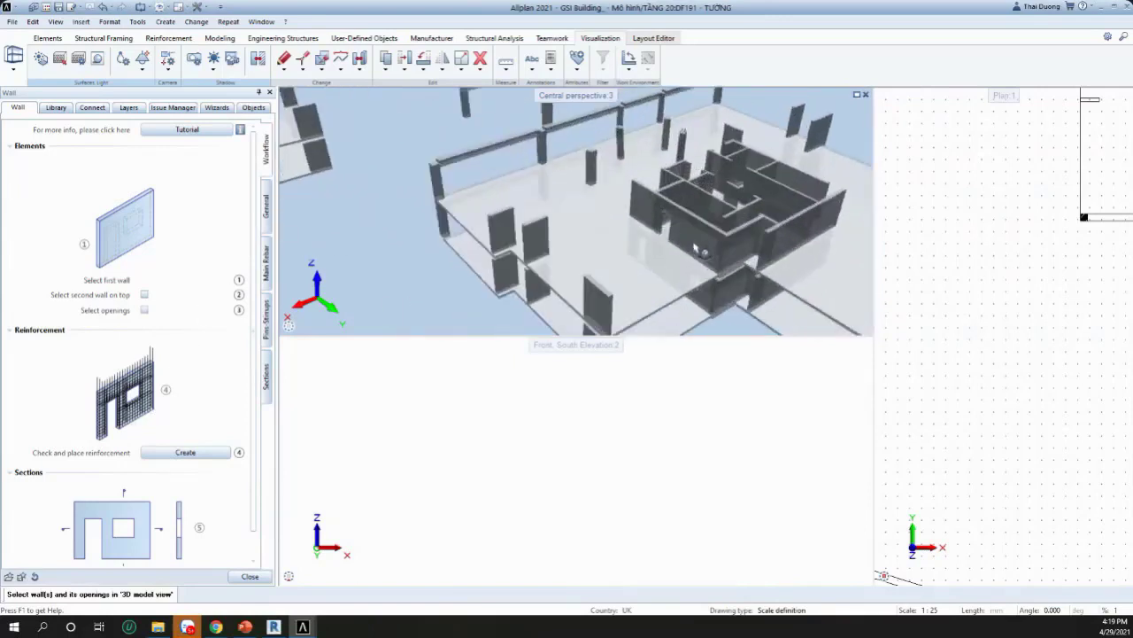
{"action": "scroll", "coordinate": [697, 250], "scroll_direction": "up", "scroll_amount": 1}
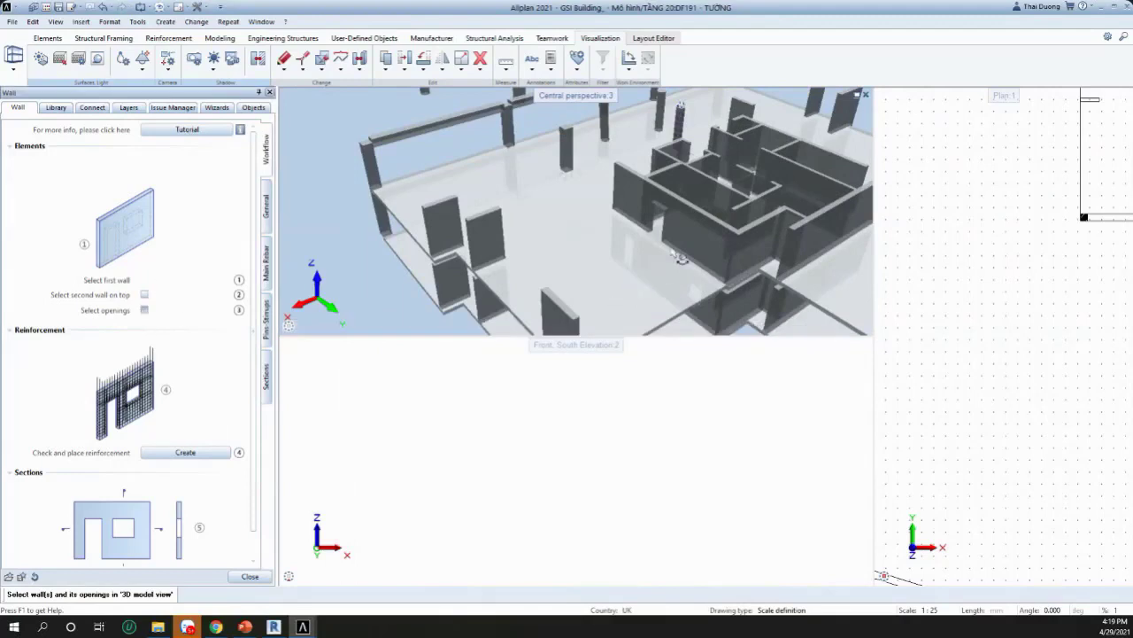
Step: Enable opening selection and pick the core wall together with its door opening for reinforcement
{"action": "left_click", "coordinate": [144, 309]}
{"action": "mouse_move", "coordinate": [345, 327]}
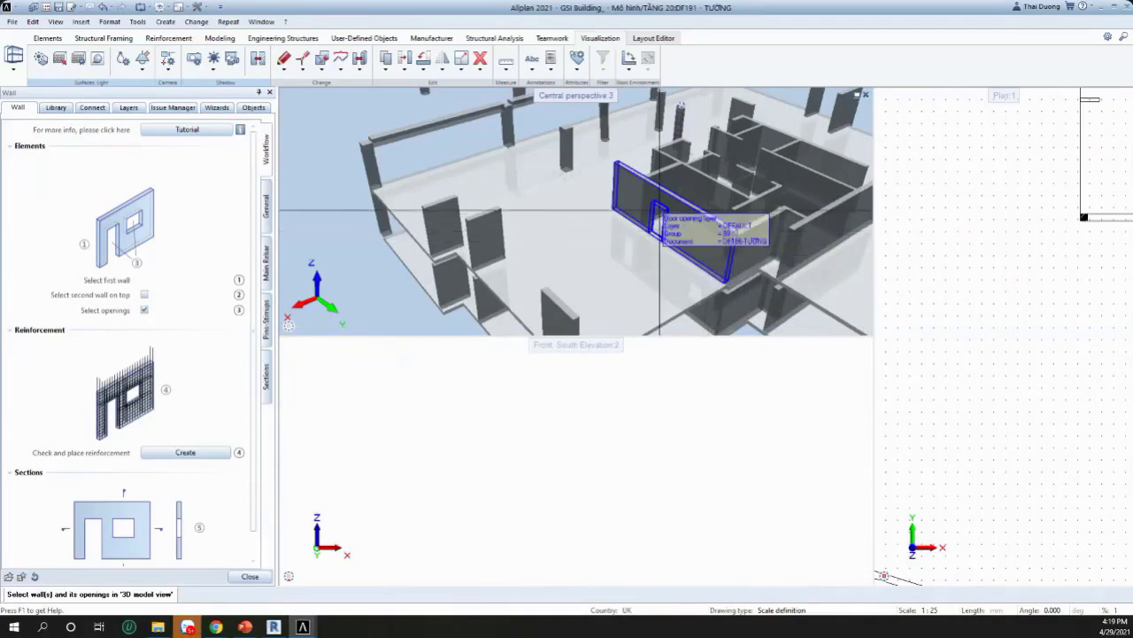
{"action": "scroll", "coordinate": [660, 217], "scroll_direction": "up", "scroll_amount": 2}
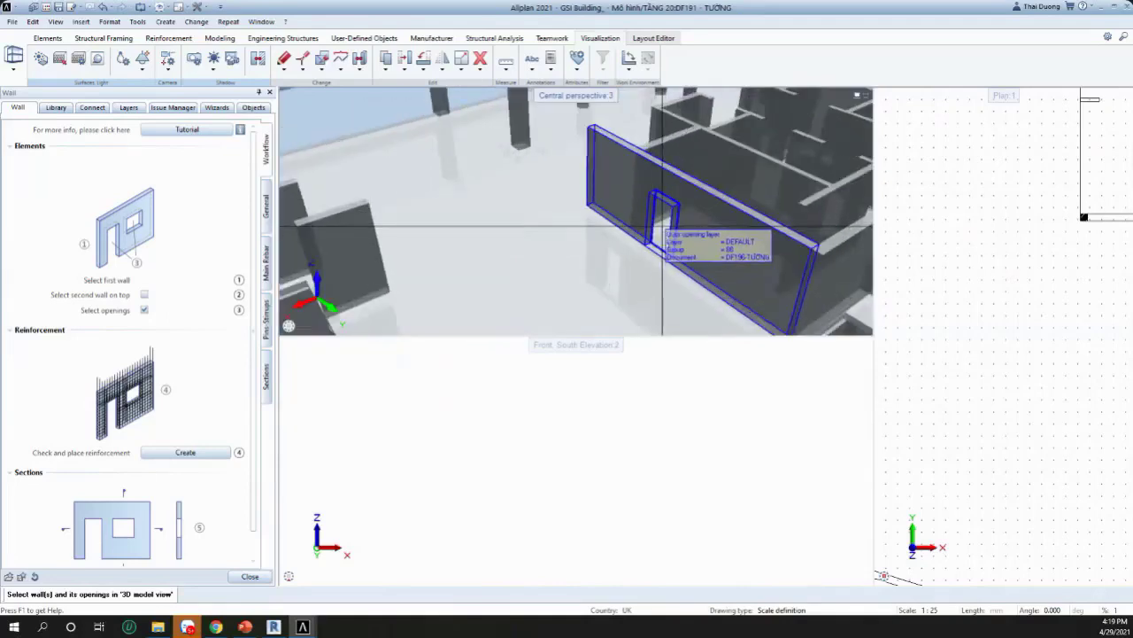
{"action": "left_click", "coordinate": [662, 226]}
{"action": "scroll", "coordinate": [662, 217], "scroll_direction": "up", "scroll_amount": 3}
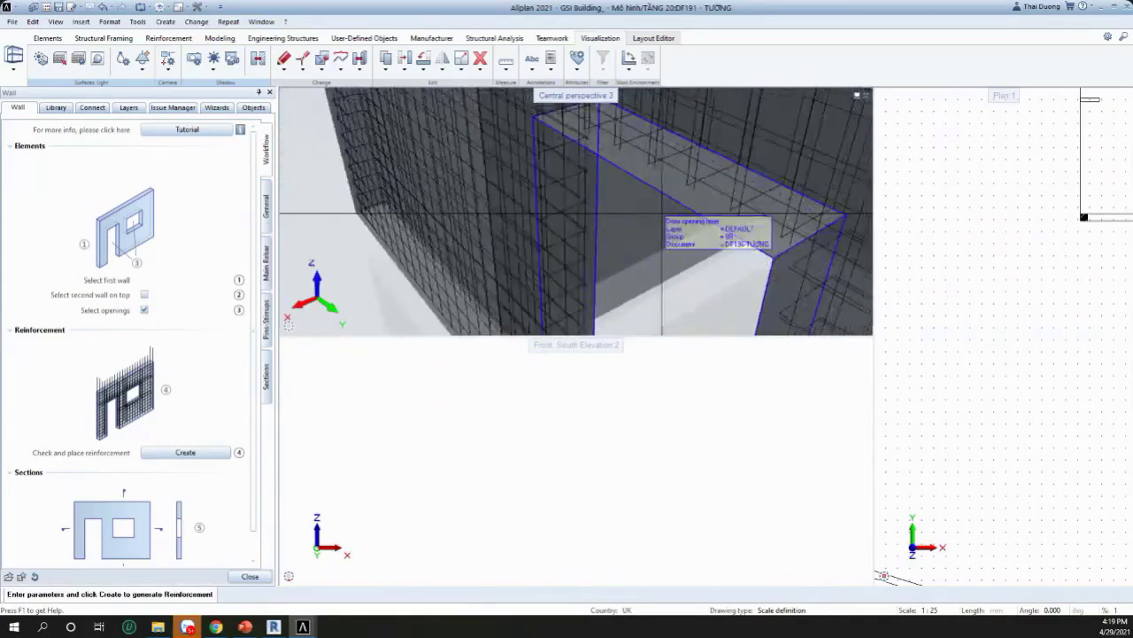
{"action": "scroll", "coordinate": [662, 217], "scroll_direction": "down", "scroll_amount": 5}
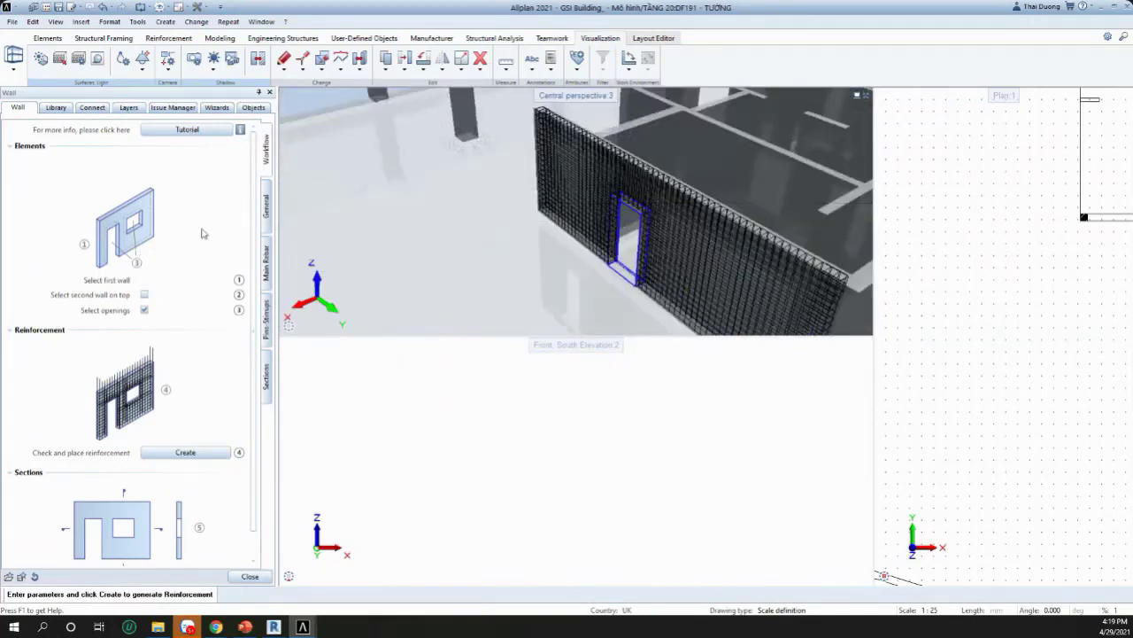
Step: Review the general, main rebar and pin and stirrup parameters, and create the reinforcement for the core wall
{"action": "left_click", "coordinate": [266, 205]}
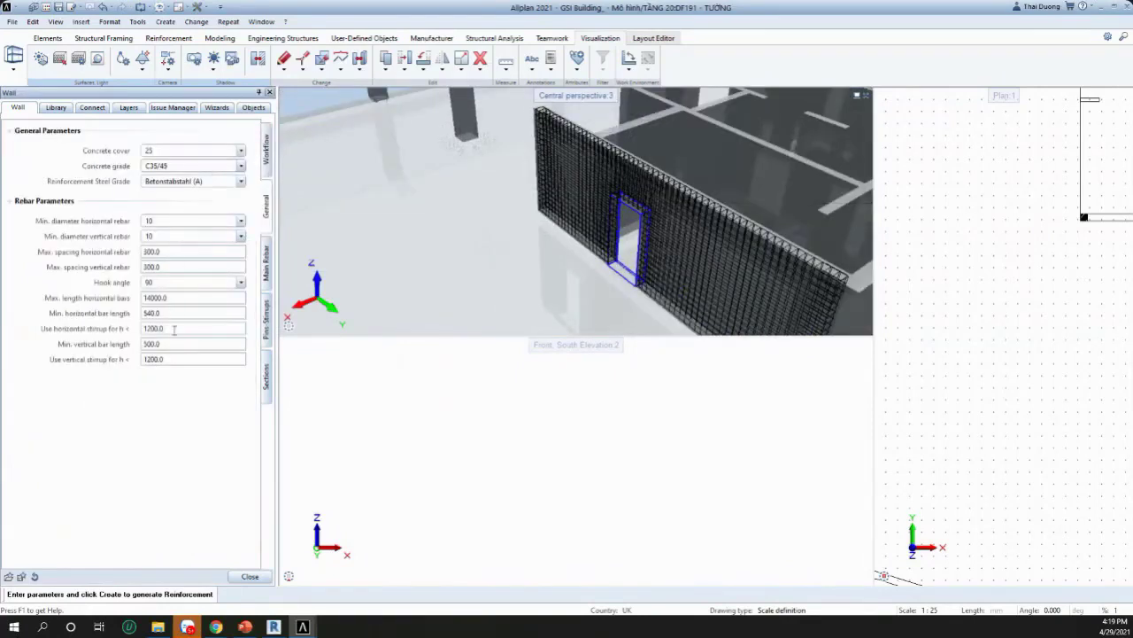
{"action": "left_click", "coordinate": [239, 223]}
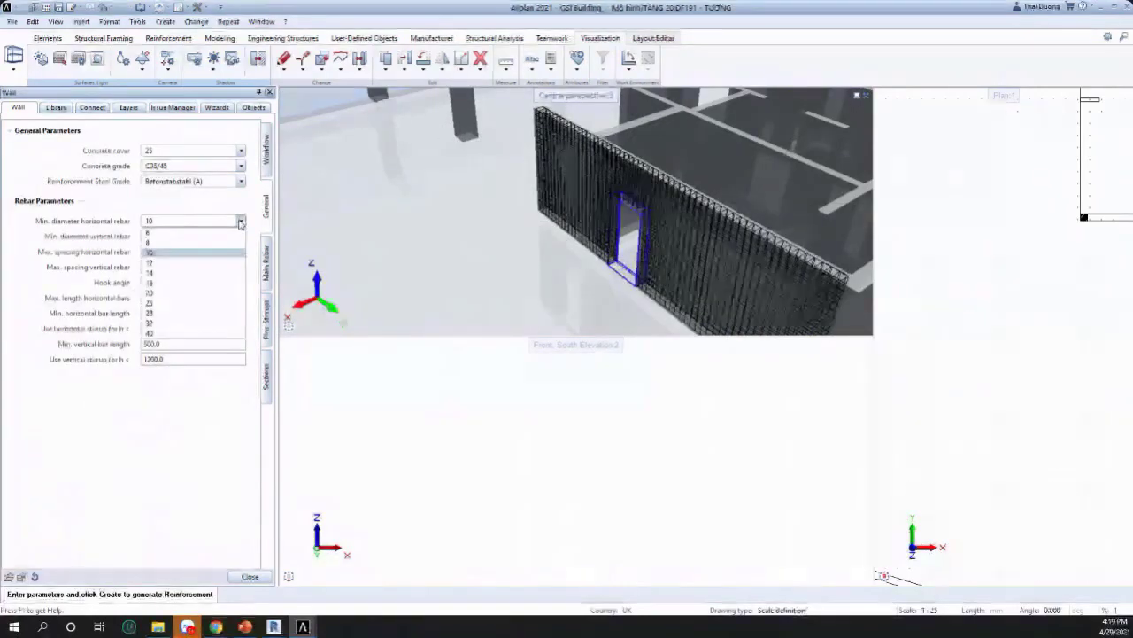
{"action": "left_click", "coordinate": [239, 224]}
{"action": "left_click", "coordinate": [266, 261]}
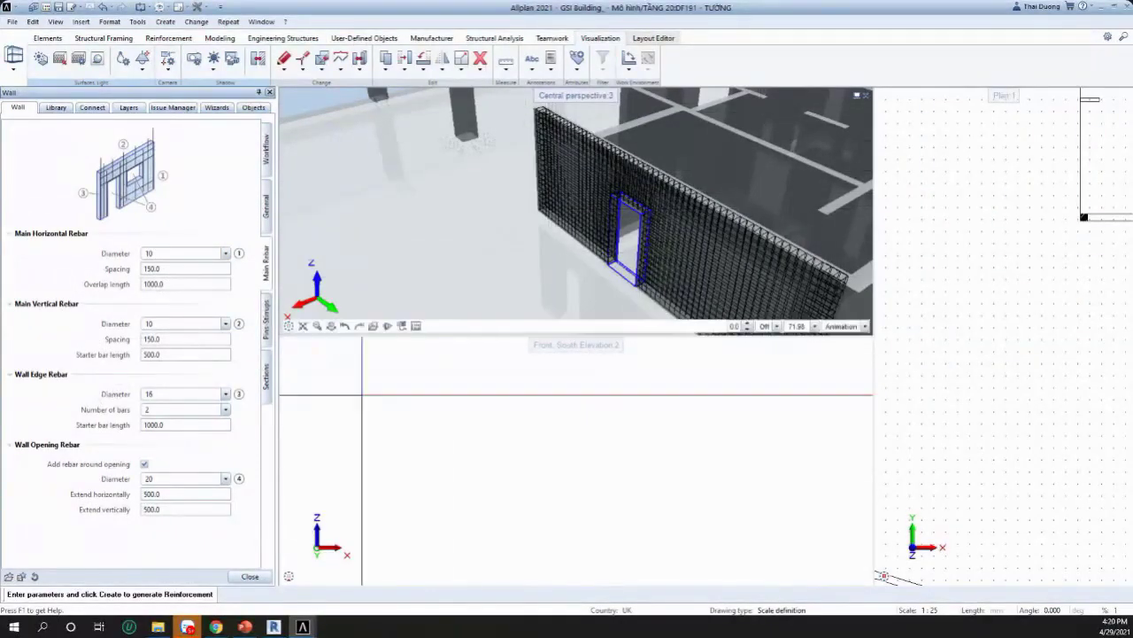
{"action": "left_click", "coordinate": [267, 324]}
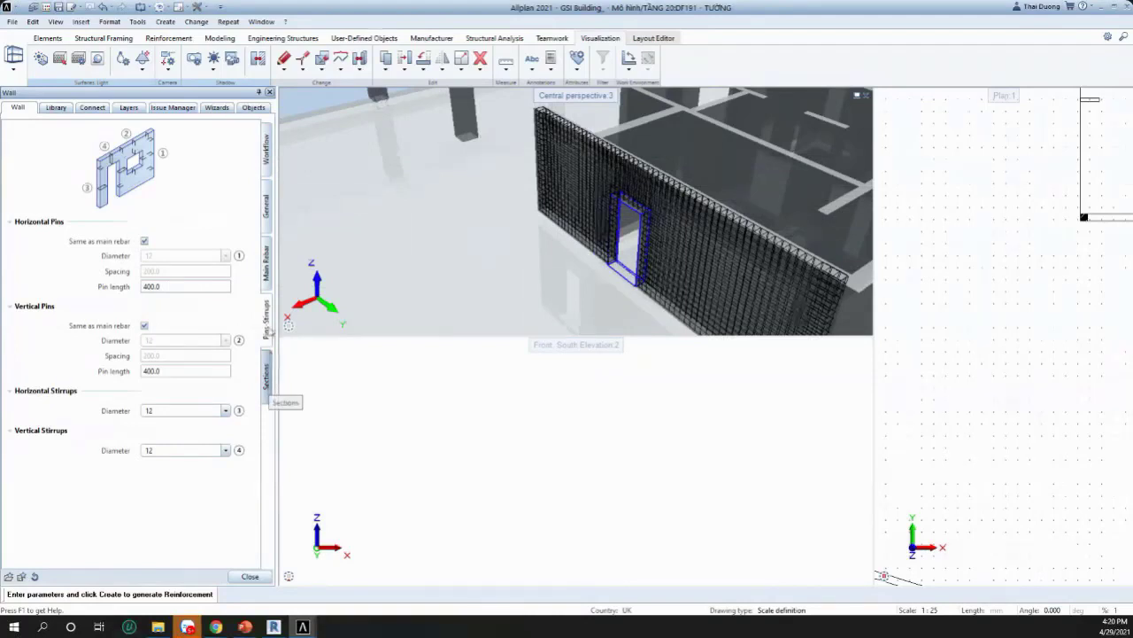
{"action": "left_click", "coordinate": [267, 152]}
{"action": "left_click", "coordinate": [176, 455]}
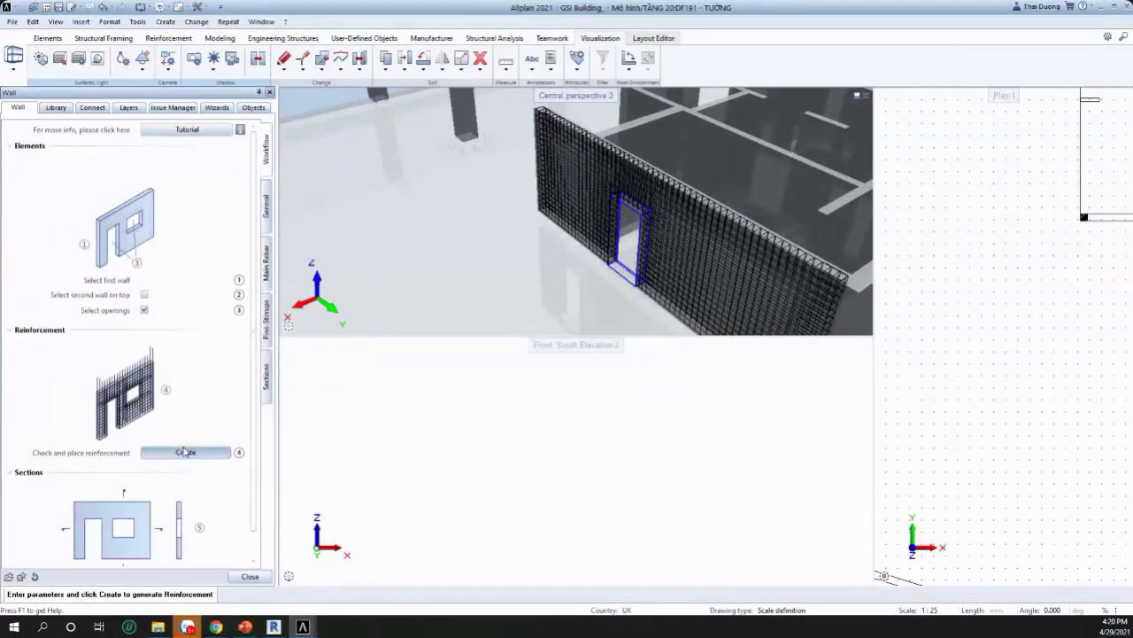
Step: Inspect the core wall's rebar in perspective, around the door opening and at the wall ends
{"action": "scroll", "coordinate": [660, 208], "scroll_direction": "up", "scroll_amount": 5}
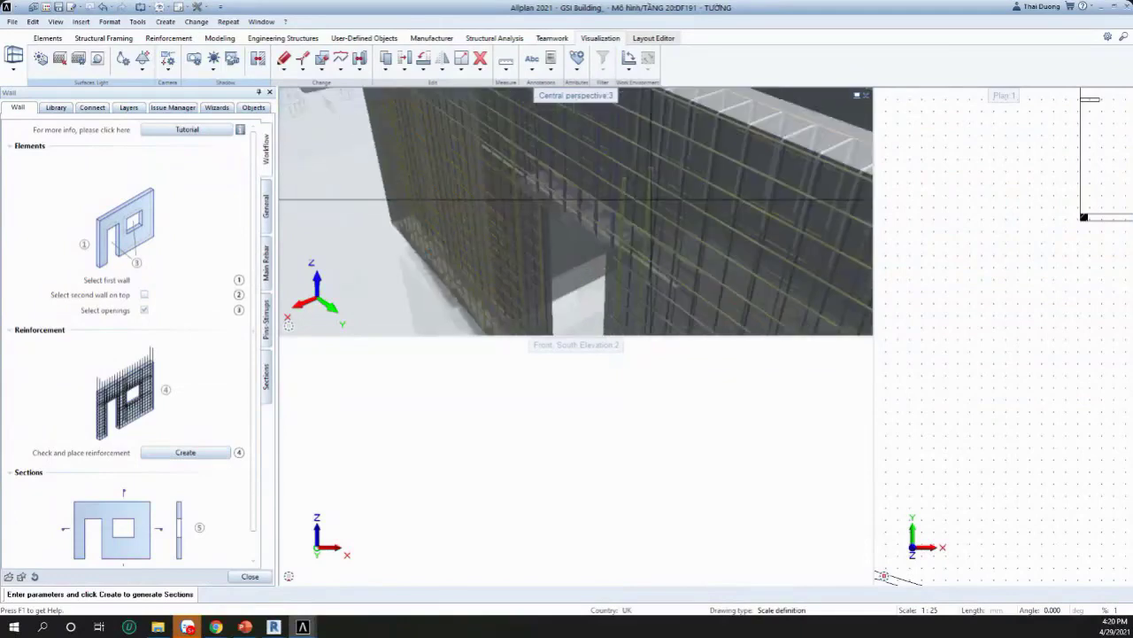
{"action": "scroll", "coordinate": [632, 220], "scroll_direction": "down", "scroll_amount": 5}
{"action": "scroll", "coordinate": [631, 225], "scroll_direction": "up", "scroll_amount": 4}
{"action": "scroll", "coordinate": [631, 224], "scroll_direction": "down", "scroll_amount": 4}
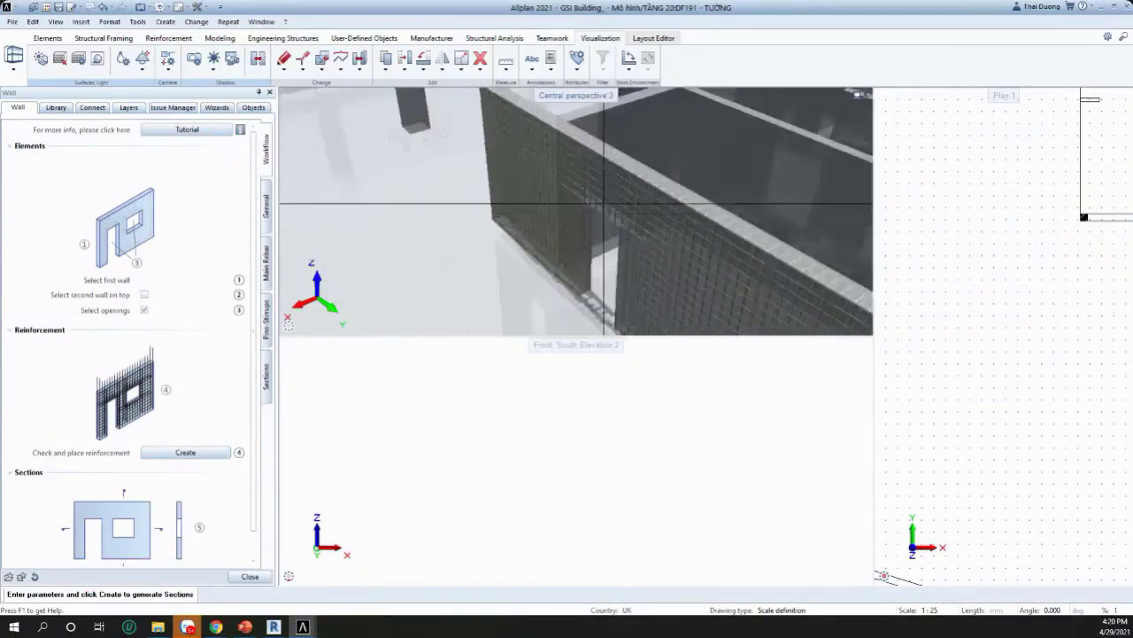
{"action": "scroll", "coordinate": [527, 154], "scroll_direction": "up", "scroll_amount": 4}
{"action": "scroll", "coordinate": [527, 153], "scroll_direction": "down", "scroll_amount": 4}
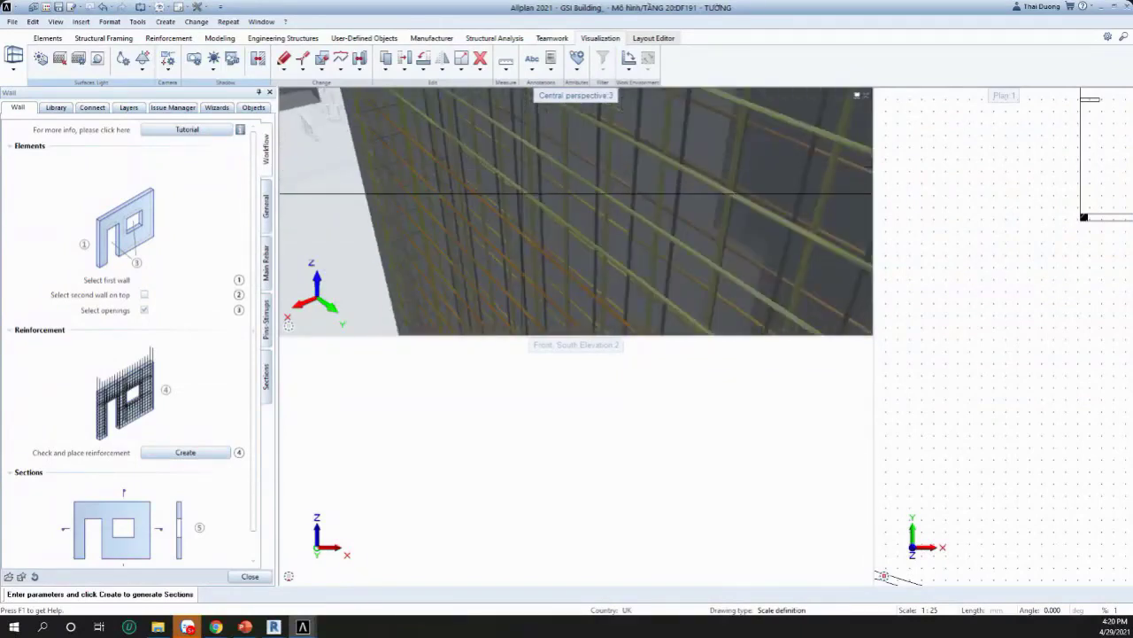
{"action": "scroll", "coordinate": [457, 116], "scroll_direction": "up", "scroll_amount": 4}
{"action": "scroll", "coordinate": [456, 117], "scroll_direction": "down", "scroll_amount": 4}
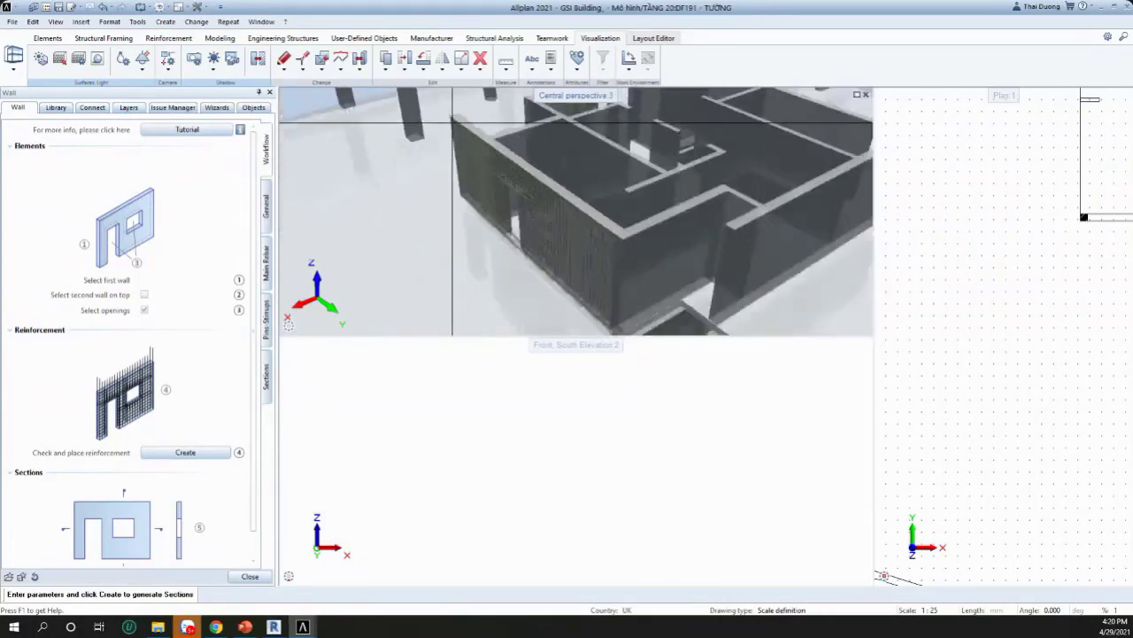
{"action": "scroll", "coordinate": [580, 244], "scroll_direction": "up", "scroll_amount": 4}
{"action": "scroll", "coordinate": [583, 213], "scroll_direction": "down", "scroll_amount": 2}
{"action": "scroll", "coordinate": [501, 246], "scroll_direction": "up", "scroll_amount": 4}
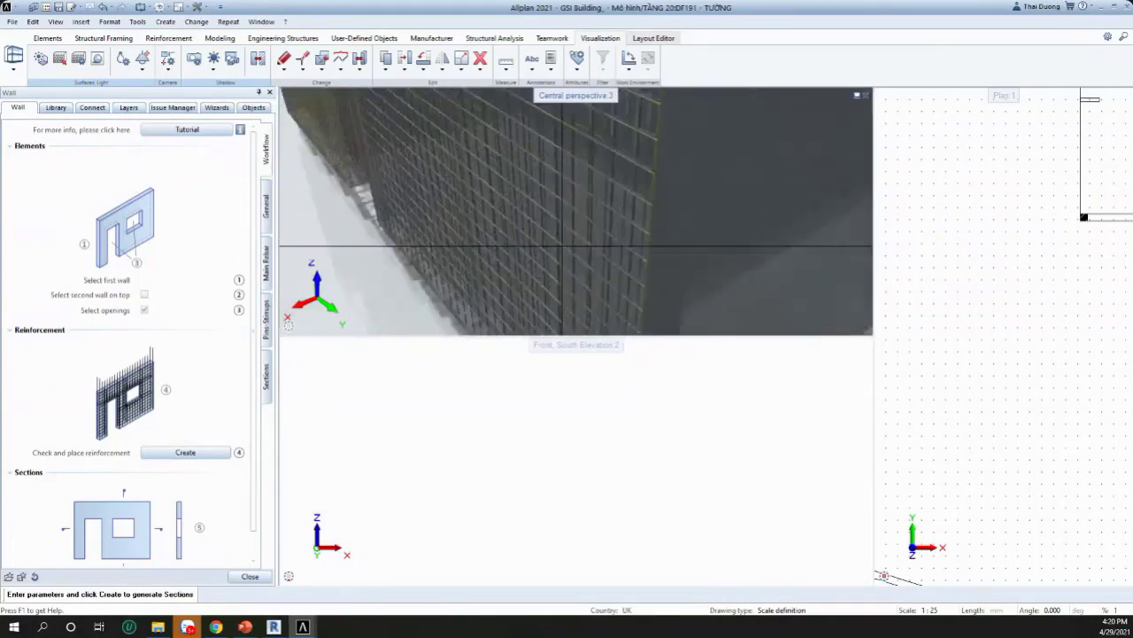
{"action": "scroll", "coordinate": [505, 241], "scroll_direction": "down", "scroll_amount": 3}
{"action": "scroll", "coordinate": [501, 246], "scroll_direction": "up", "scroll_amount": 3}
{"action": "scroll", "coordinate": [501, 246], "scroll_direction": "down", "scroll_amount": 3}
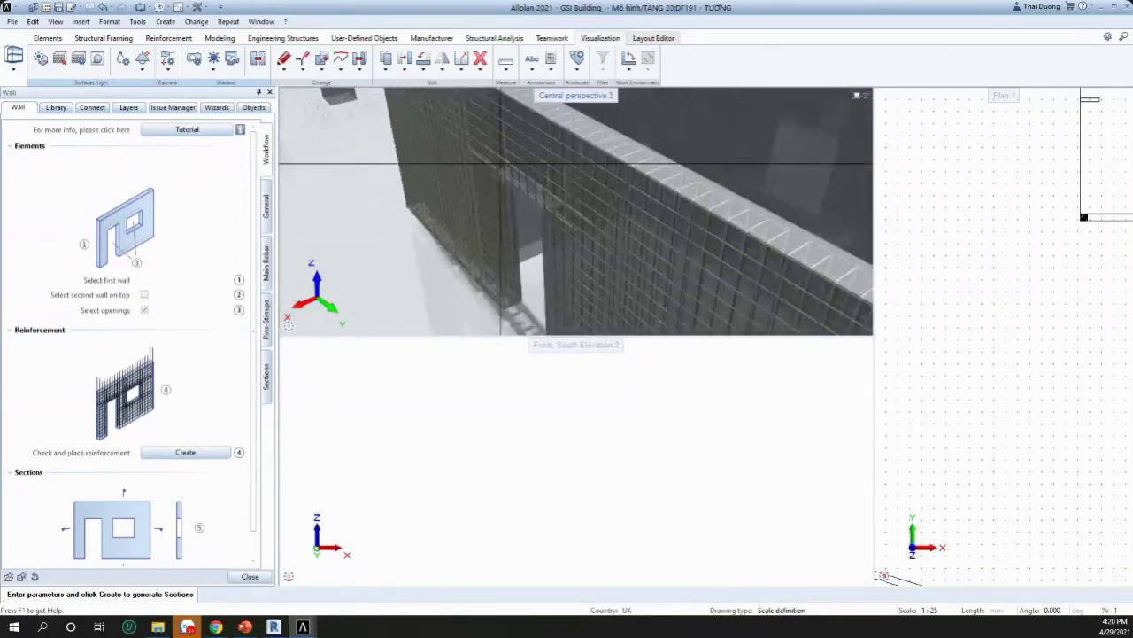
Step: Review the wall's section settings and place its elevation, vertical and horizontal sections in free space in the plan view
{"action": "left_click", "coordinate": [267, 377]}
{"action": "scroll", "coordinate": [176, 372], "scroll_direction": "down", "scroll_amount": 1}
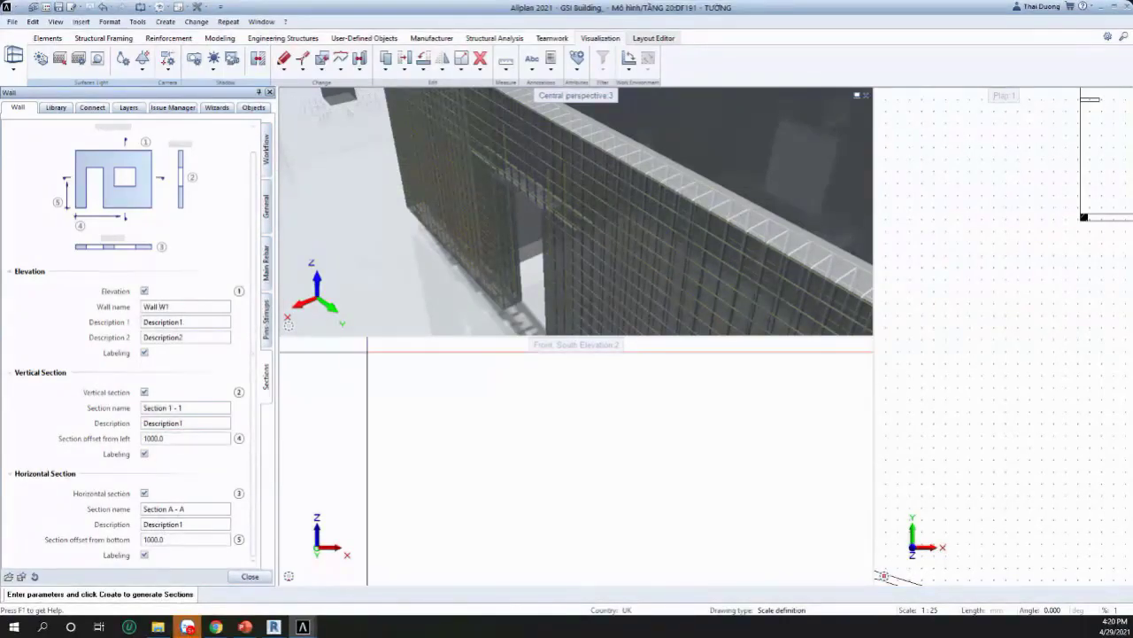
{"action": "left_click", "coordinate": [267, 158]}
{"action": "scroll", "coordinate": [151, 481], "scroll_direction": "down", "scroll_amount": 1}
{"action": "left_click", "coordinate": [185, 554]}
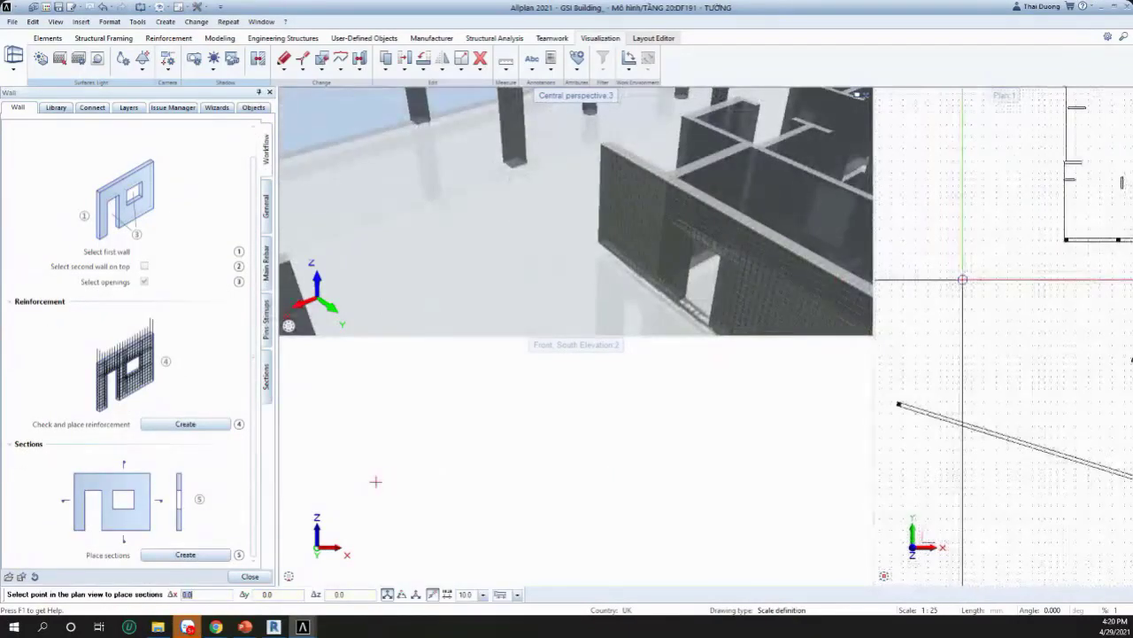
{"action": "left_click", "coordinate": [964, 279]}
{"action": "scroll", "coordinate": [964, 279], "scroll_direction": "up", "scroll_amount": 6}
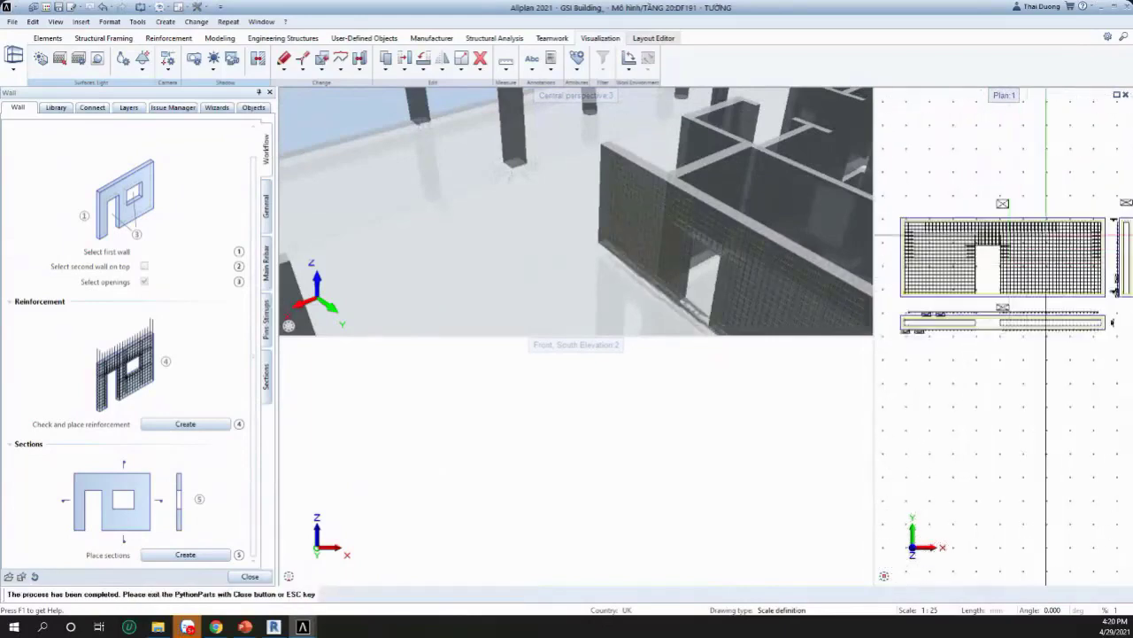
Step: Enlarge the plan view and examine the wall's reinforcement elevation and sections, including the bar labels and dimensions
{"action": "scroll", "coordinate": [1012, 235], "scroll_direction": "down", "scroll_amount": 7}
{"action": "scroll", "coordinate": [981, 250], "scroll_direction": "up", "scroll_amount": 5}
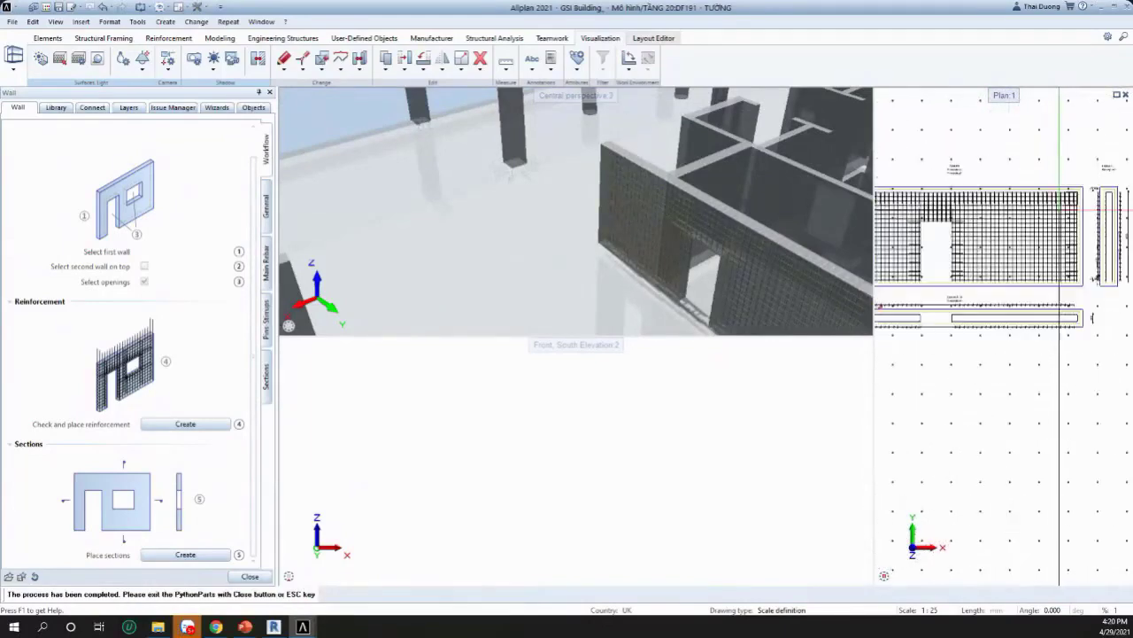
{"action": "left_click_drag", "start_coordinate": [874, 273], "coordinate": [390, 283]}
{"action": "scroll", "coordinate": [729, 306], "scroll_direction": "down", "scroll_amount": 4}
{"action": "scroll", "coordinate": [600, 285], "scroll_direction": "up", "scroll_amount": 4}
{"action": "scroll", "coordinate": [788, 217], "scroll_direction": "up", "scroll_amount": 9}
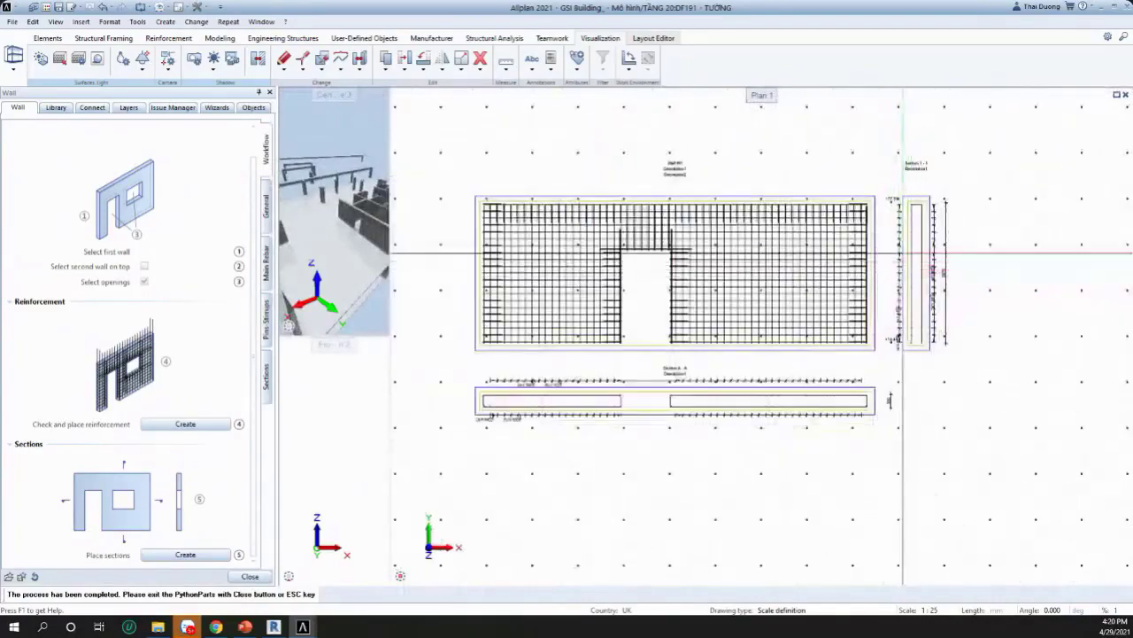
{"action": "scroll", "coordinate": [1105, 177], "scroll_direction": "down", "scroll_amount": 5}
{"action": "scroll", "coordinate": [992, 267], "scroll_direction": "up", "scroll_amount": 3}
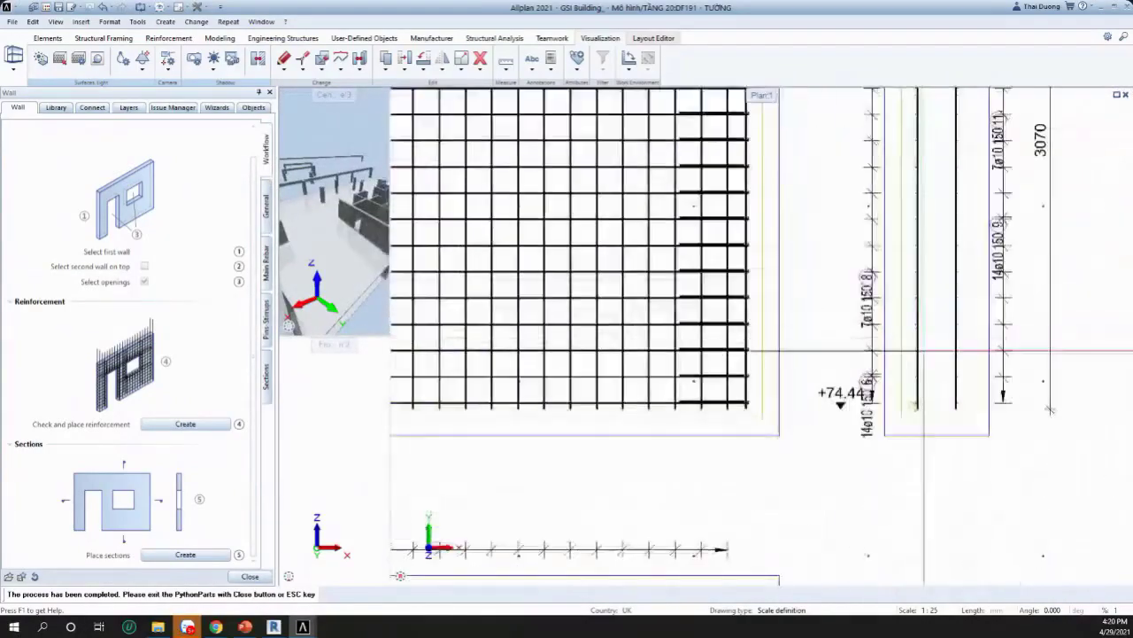
{"action": "scroll", "coordinate": [991, 266], "scroll_direction": "down", "scroll_amount": 3}
{"action": "scroll", "coordinate": [718, 286], "scroll_direction": "down", "scroll_amount": 3}
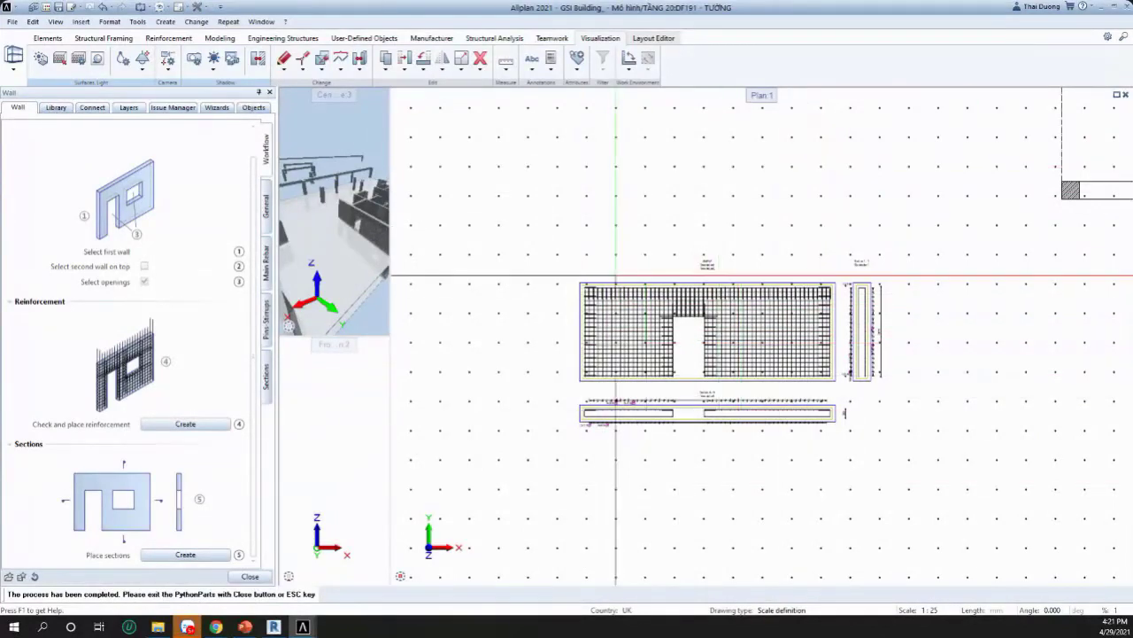
Step: Turn off the elevation and horizontal section, set the vertical section offset from left to 3000, and place the section beside the existing wall drawings
{"action": "left_click", "coordinate": [266, 381]}
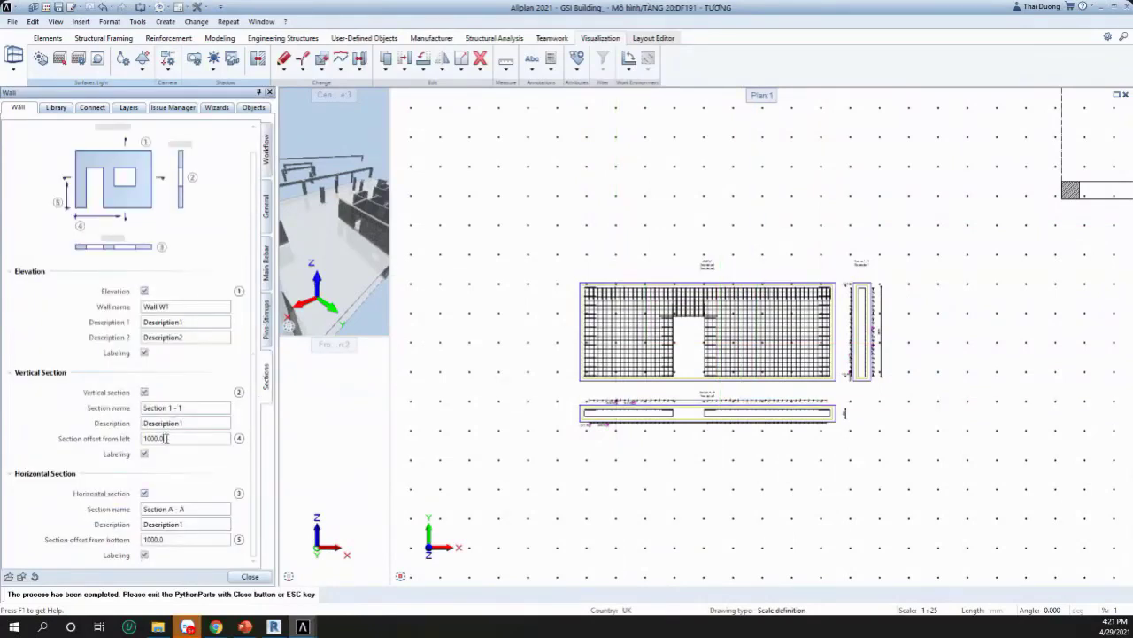
{"action": "left_click_drag", "start_coordinate": [164, 438], "coordinate": [88, 443]}
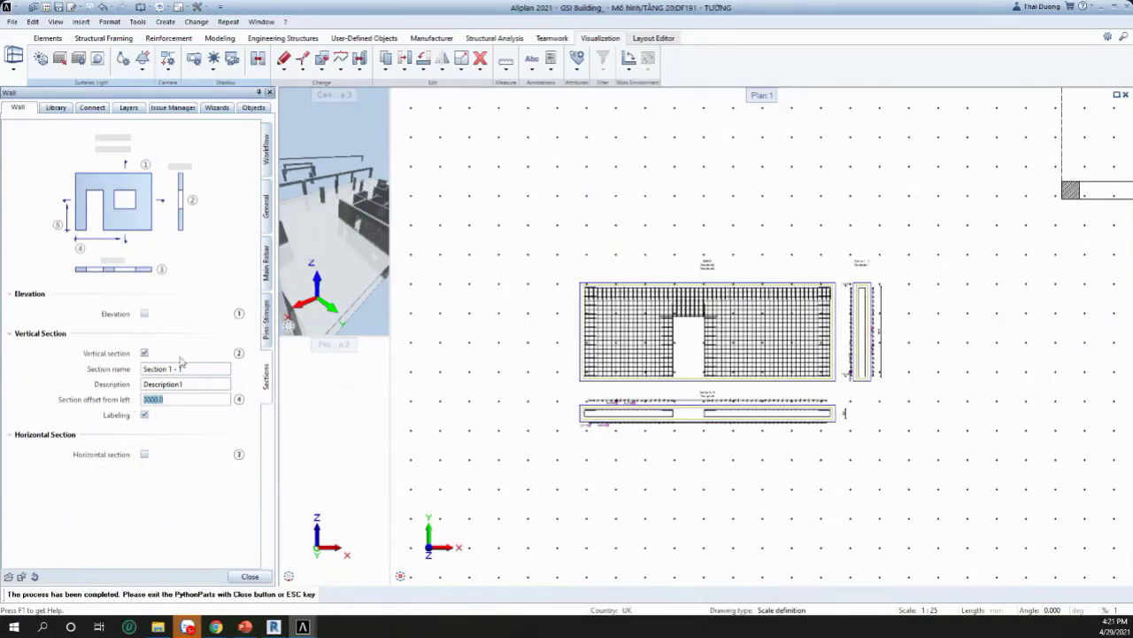
{"action": "left_click", "coordinate": [267, 178]}
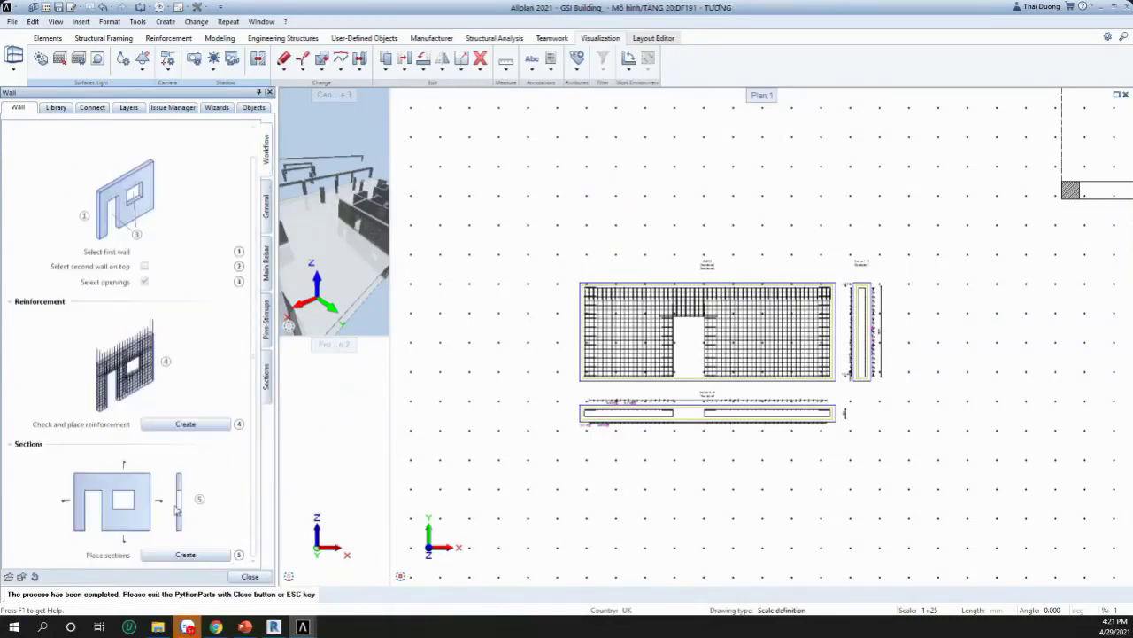
{"action": "left_click", "coordinate": [183, 554]}
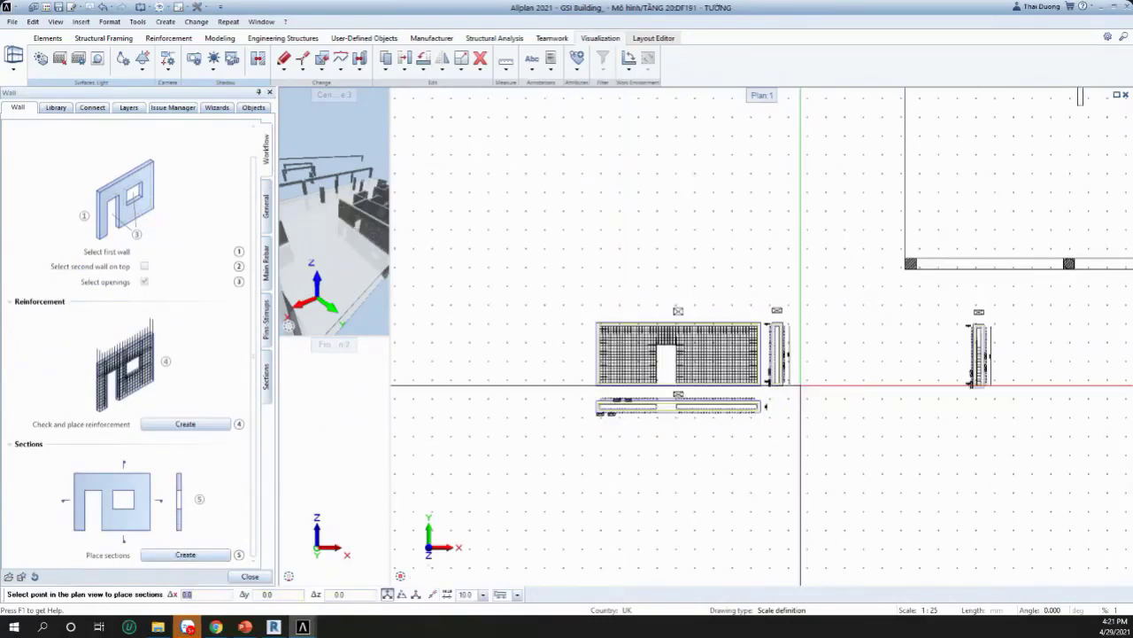
{"action": "left_click", "coordinate": [801, 385]}
{"action": "scroll", "coordinate": [790, 277], "scroll_direction": "up", "scroll_amount": 5}
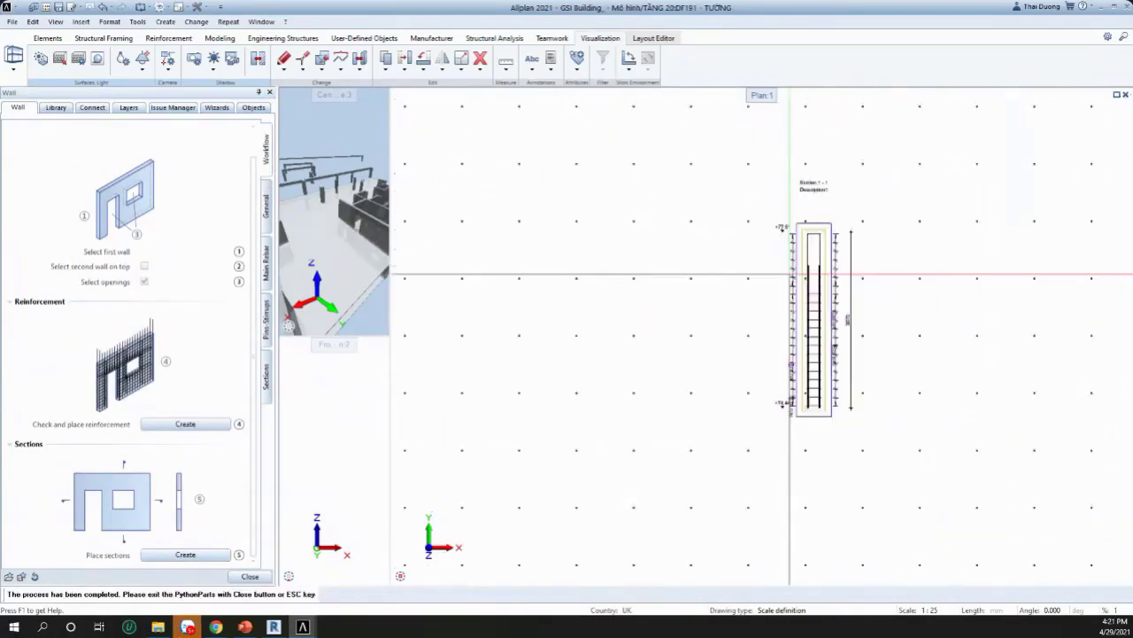
{"action": "scroll", "coordinate": [767, 281], "scroll_direction": "down", "scroll_amount": 3}
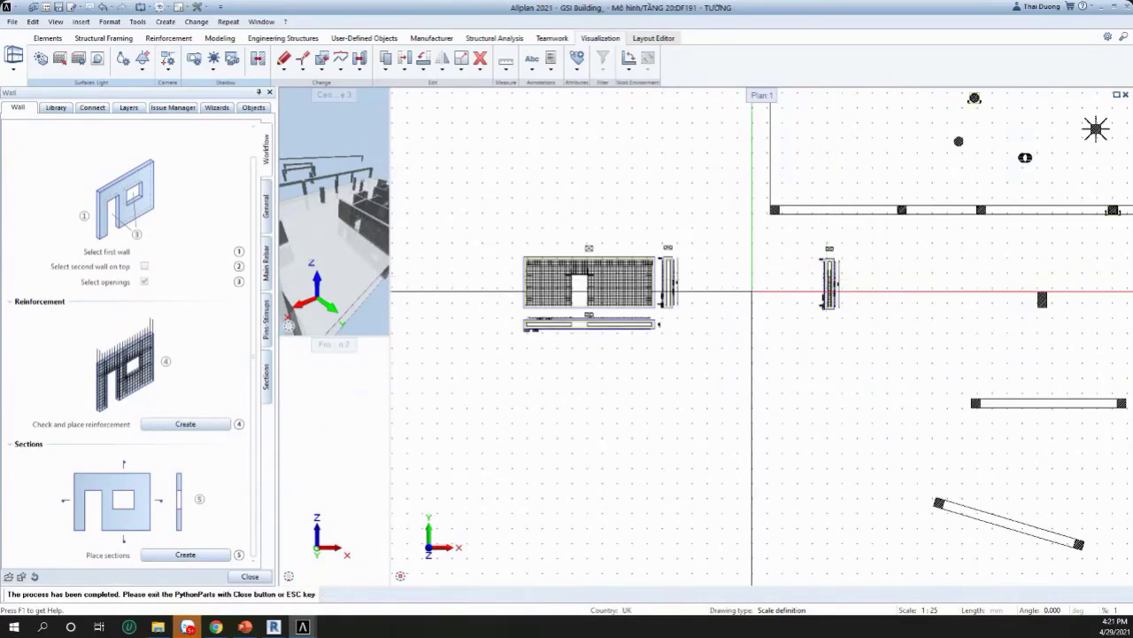
Step: Close the wall tool, start automated Column reinforcement, and select the freestanding rectangular column near the core walls in the perspective view
{"action": "key", "text": "Escape"}
{"action": "scroll", "coordinate": [686, 283], "scroll_direction": "down", "scroll_amount": 2}
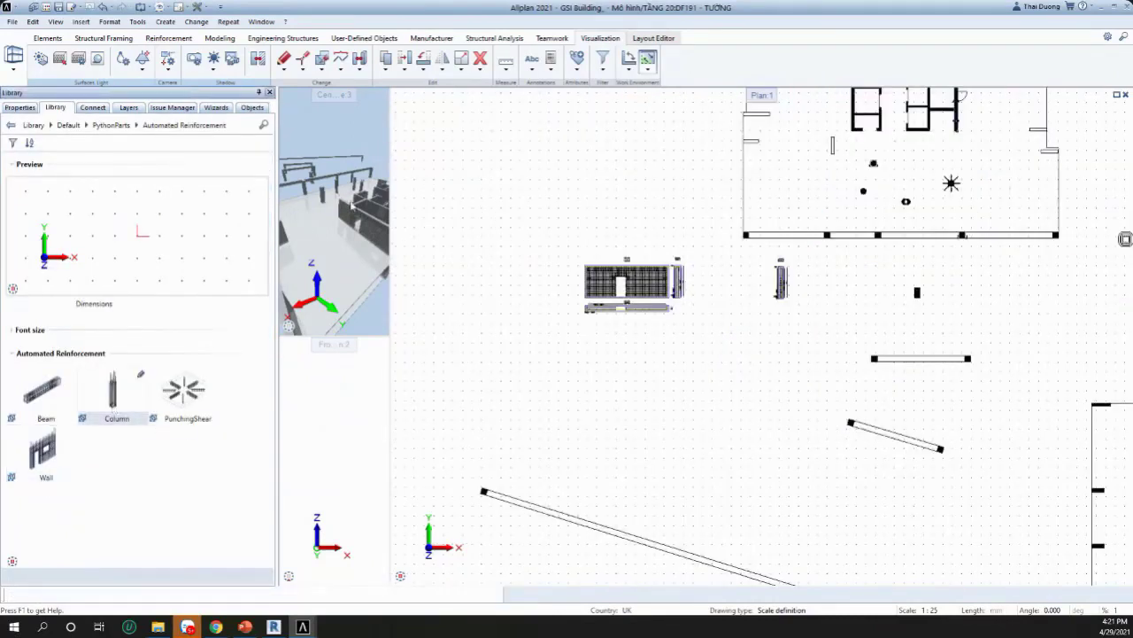
{"action": "left_click_drag", "start_coordinate": [390, 182], "coordinate": [820, 182]}
{"action": "scroll", "coordinate": [688, 255], "scroll_direction": "up", "scroll_amount": 3}
{"action": "middle_click_drag", "start_coordinate": [688, 255], "coordinate": [522, 180], "text": "shift"}
{"action": "scroll", "coordinate": [518, 196], "scroll_direction": "down", "scroll_amount": 2}
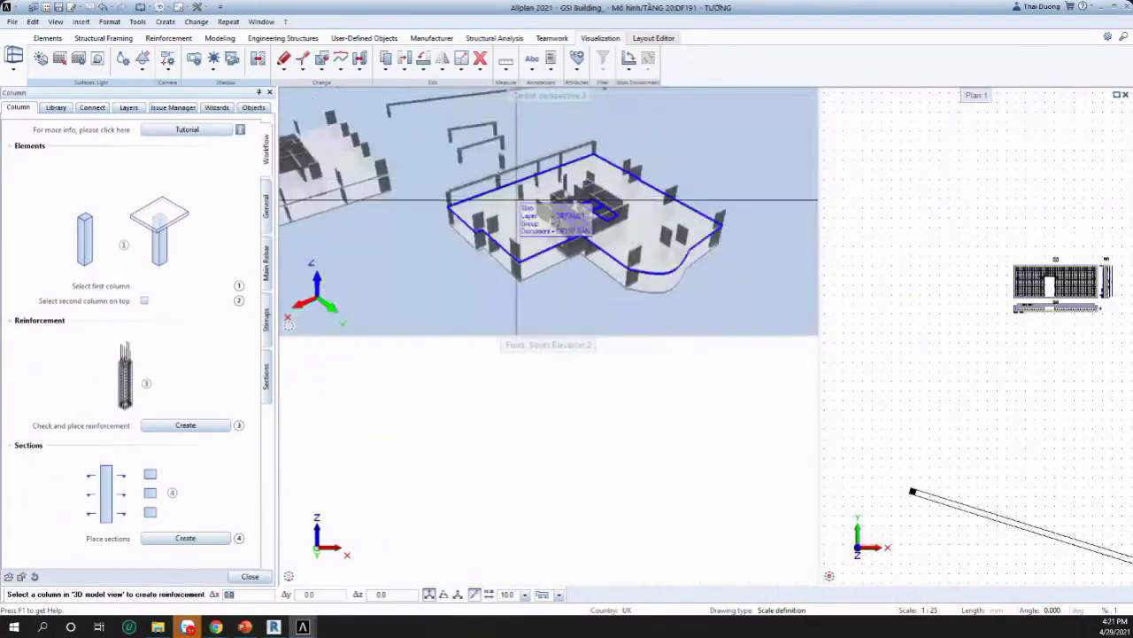
{"action": "scroll", "coordinate": [499, 195], "scroll_direction": "up", "scroll_amount": 6}
{"action": "scroll", "coordinate": [535, 165], "scroll_direction": "down", "scroll_amount": 2}
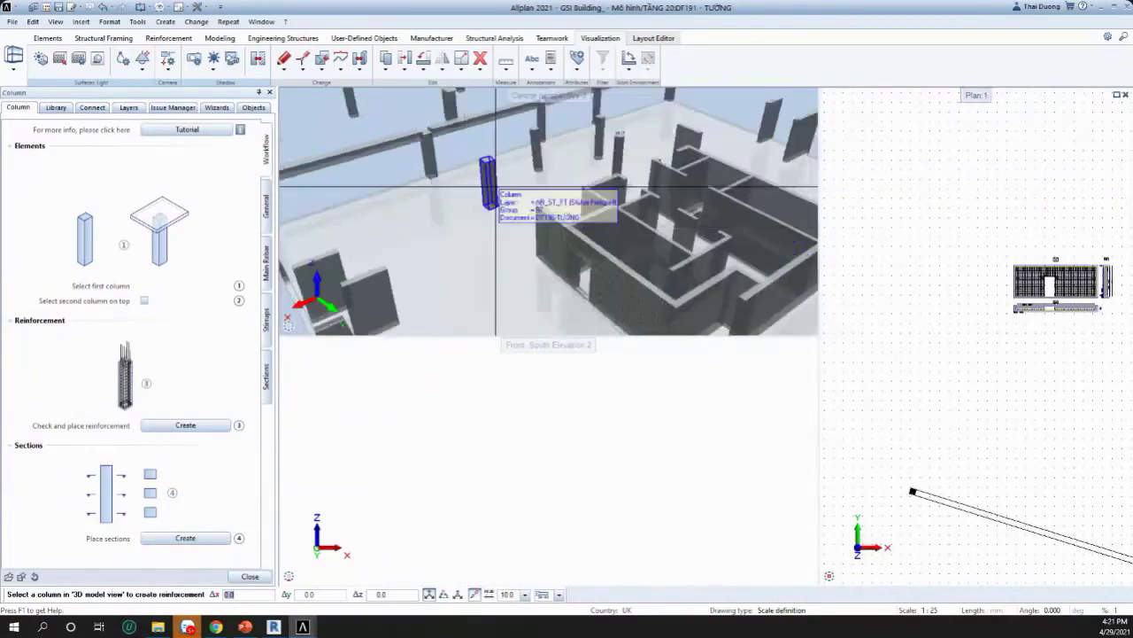
{"action": "scroll", "coordinate": [488, 188], "scroll_direction": "up", "scroll_amount": 2}
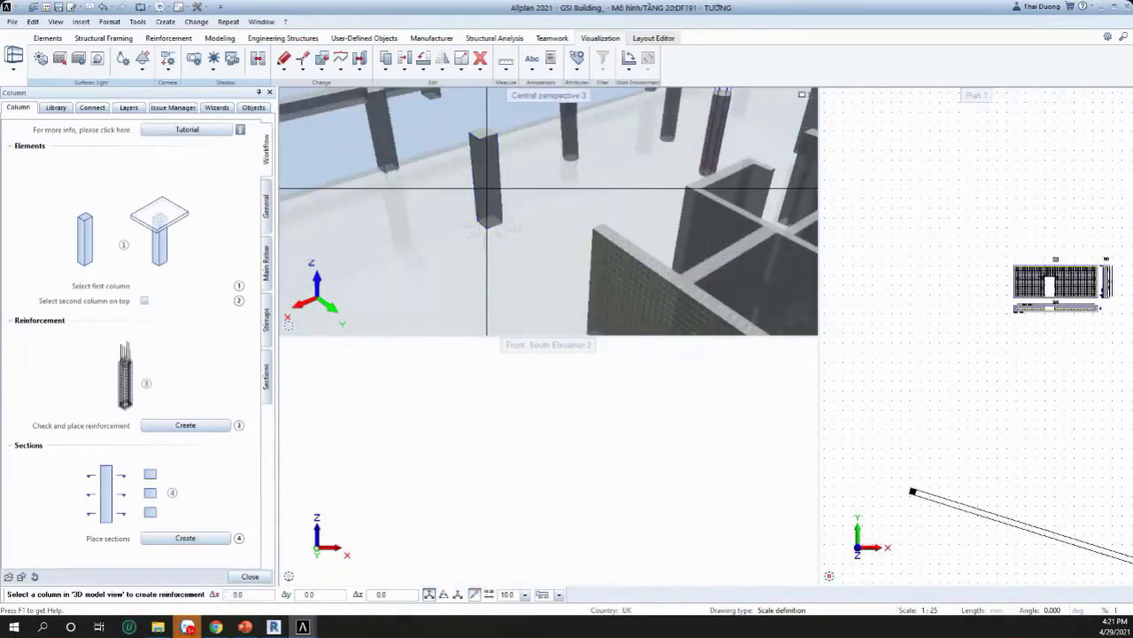
{"action": "left_click", "coordinate": [484, 187]}
{"action": "scroll", "coordinate": [496, 189], "scroll_direction": "up", "scroll_amount": 4}
{"action": "scroll", "coordinate": [511, 190], "scroll_direction": "down", "scroll_amount": 2}
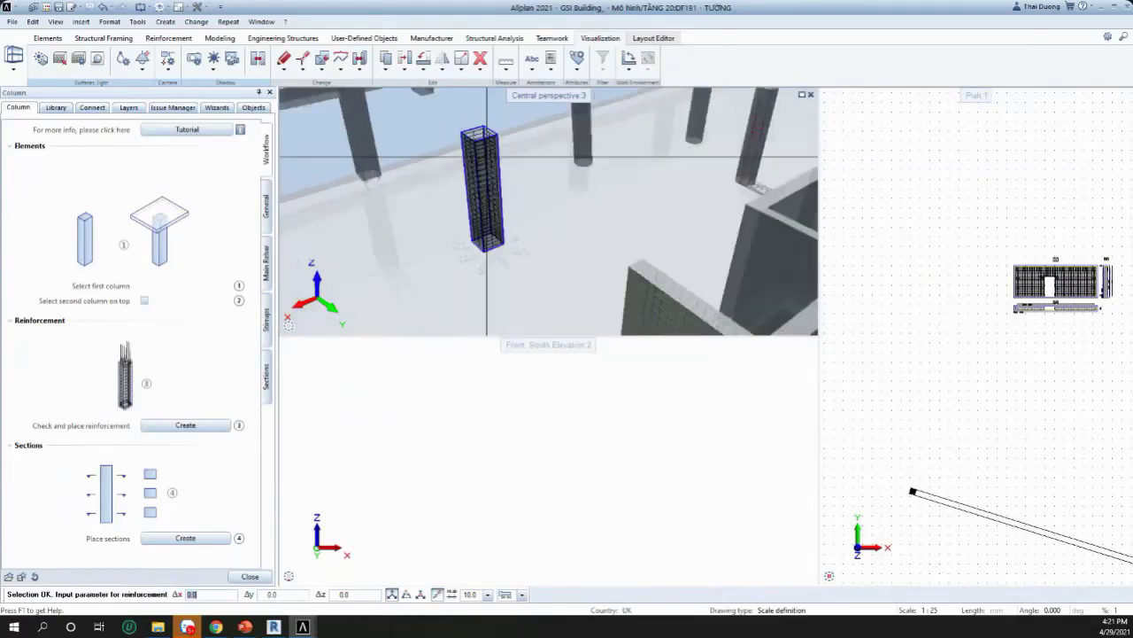
{"action": "scroll", "coordinate": [506, 182], "scroll_direction": "up", "scroll_amount": 3}
{"action": "scroll", "coordinate": [468, 211], "scroll_direction": "down", "scroll_amount": 1}
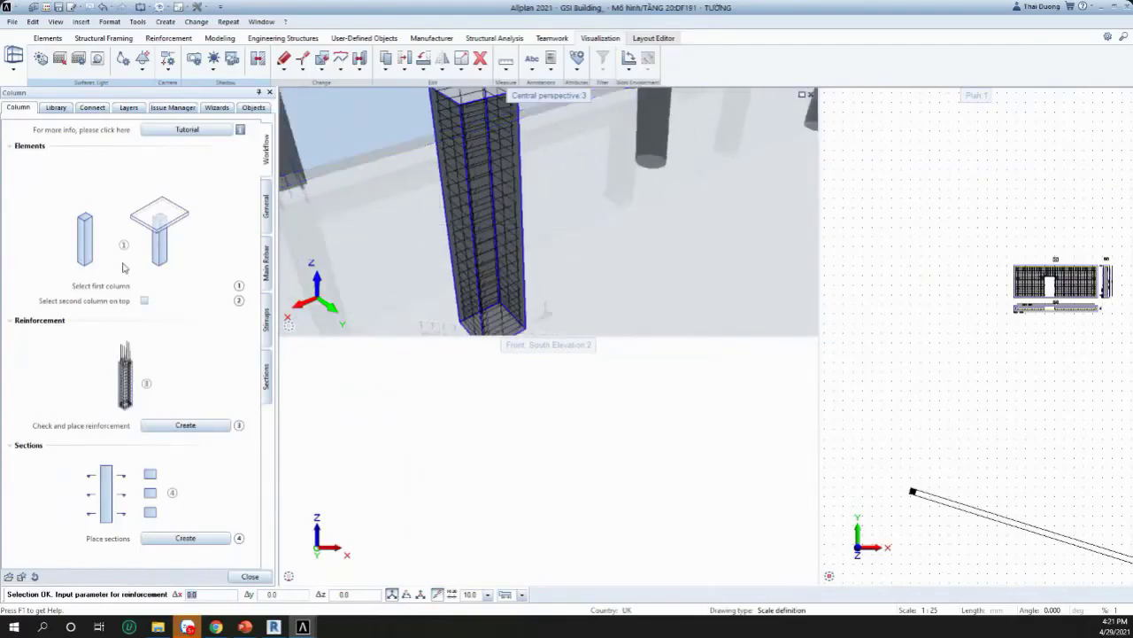
Step: Review the general, main rebar and stirrup parameters, create the column's reinforcement, and check it in perspective
{"action": "left_click", "coordinate": [271, 224]}
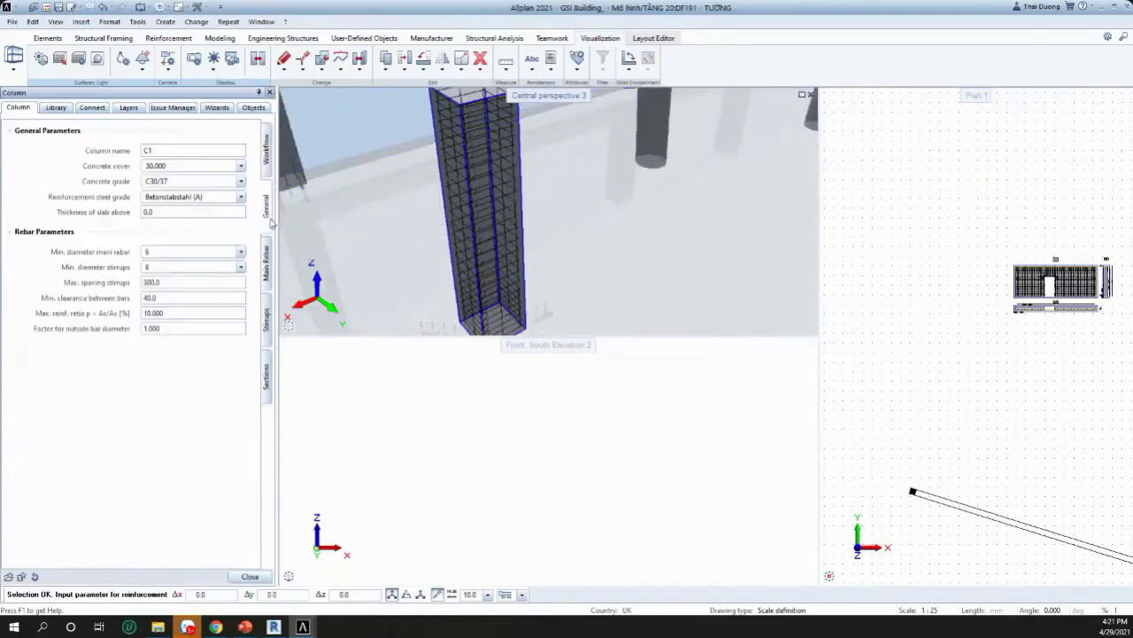
{"action": "left_click", "coordinate": [268, 266]}
{"action": "left_click", "coordinate": [267, 320]}
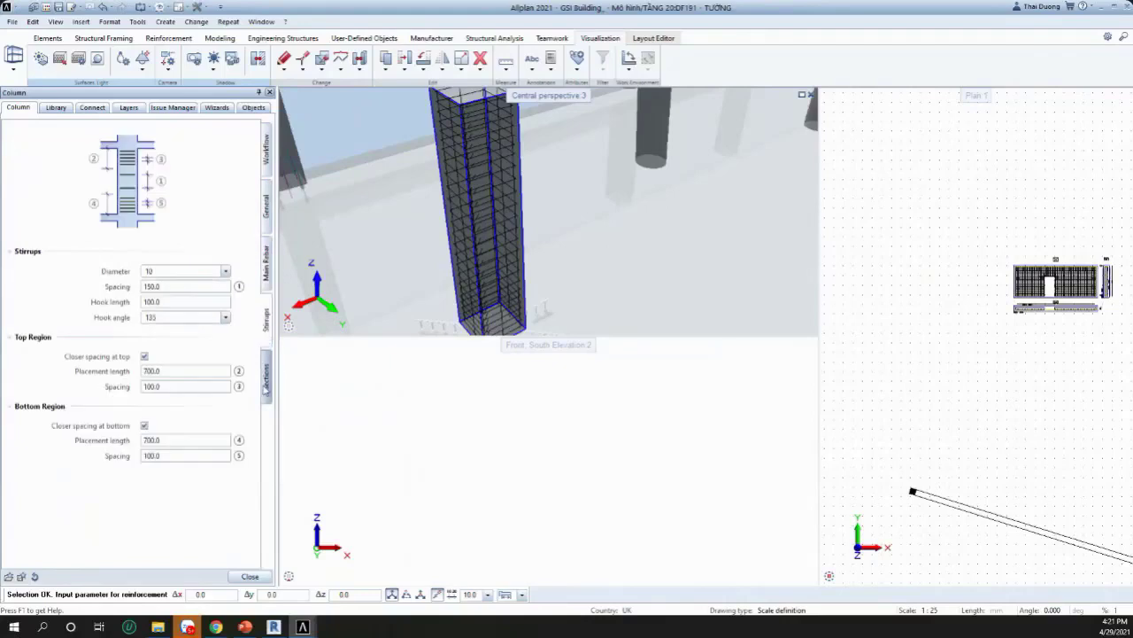
{"action": "left_click", "coordinate": [269, 169]}
{"action": "left_click", "coordinate": [184, 433]}
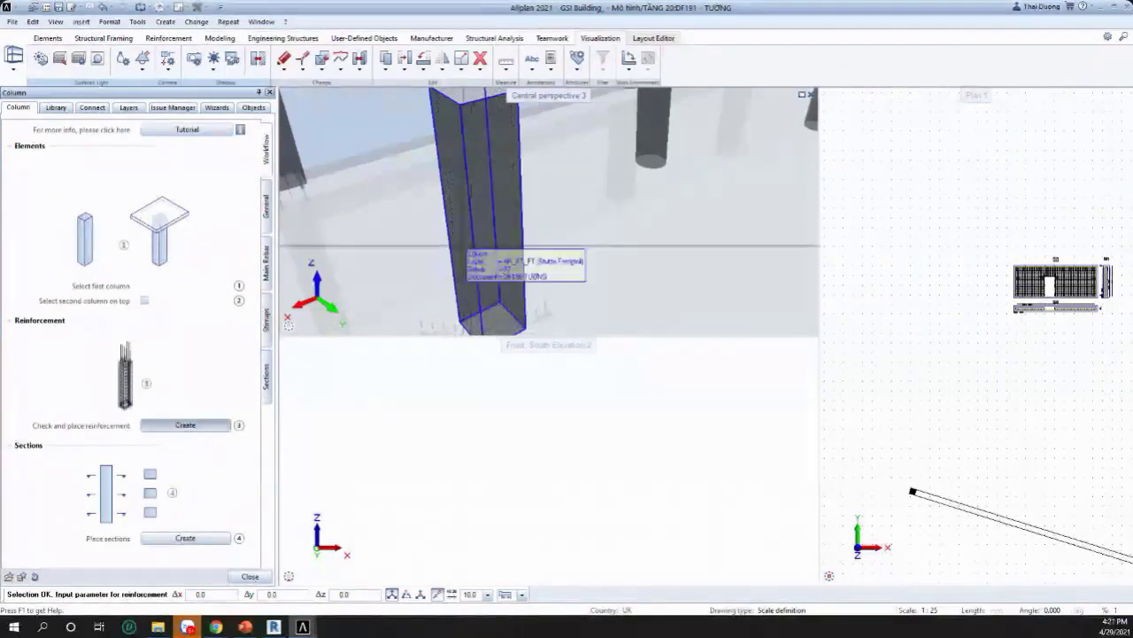
{"action": "scroll", "coordinate": [458, 220], "scroll_direction": "down", "scroll_amount": 2}
{"action": "scroll", "coordinate": [459, 129], "scroll_direction": "up", "scroll_amount": 4}
{"action": "scroll", "coordinate": [491, 155], "scroll_direction": "down", "scroll_amount": 3}
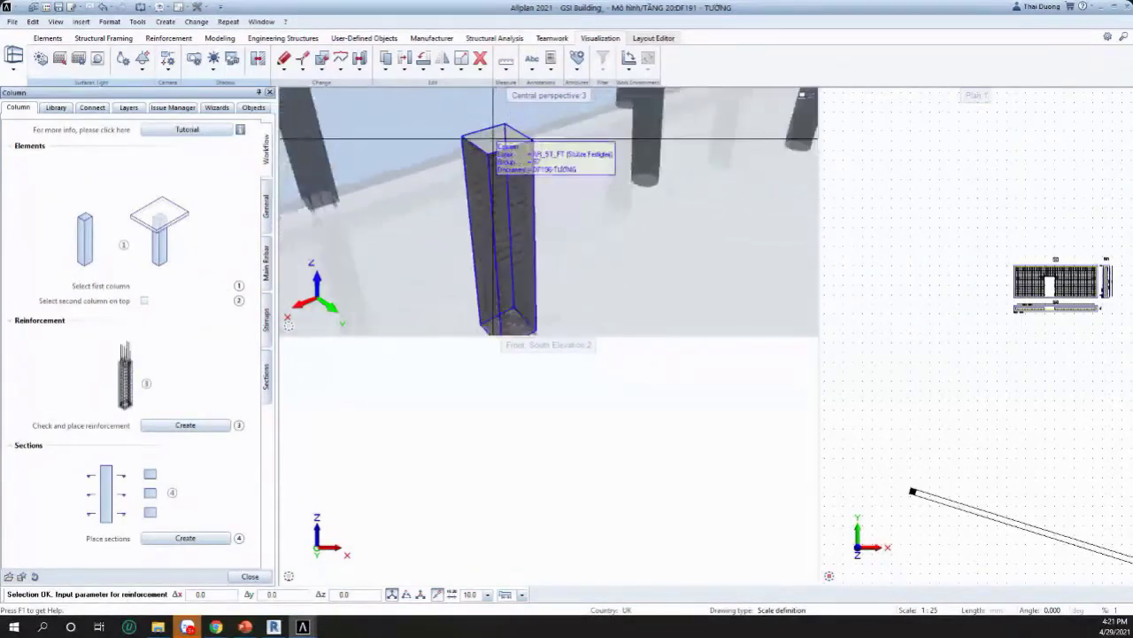
{"action": "scroll", "coordinate": [496, 276], "scroll_direction": "up", "scroll_amount": 3}
{"action": "scroll", "coordinate": [463, 248], "scroll_direction": "down", "scroll_amount": 1}
{"action": "scroll", "coordinate": [478, 266], "scroll_direction": "down", "scroll_amount": 3}
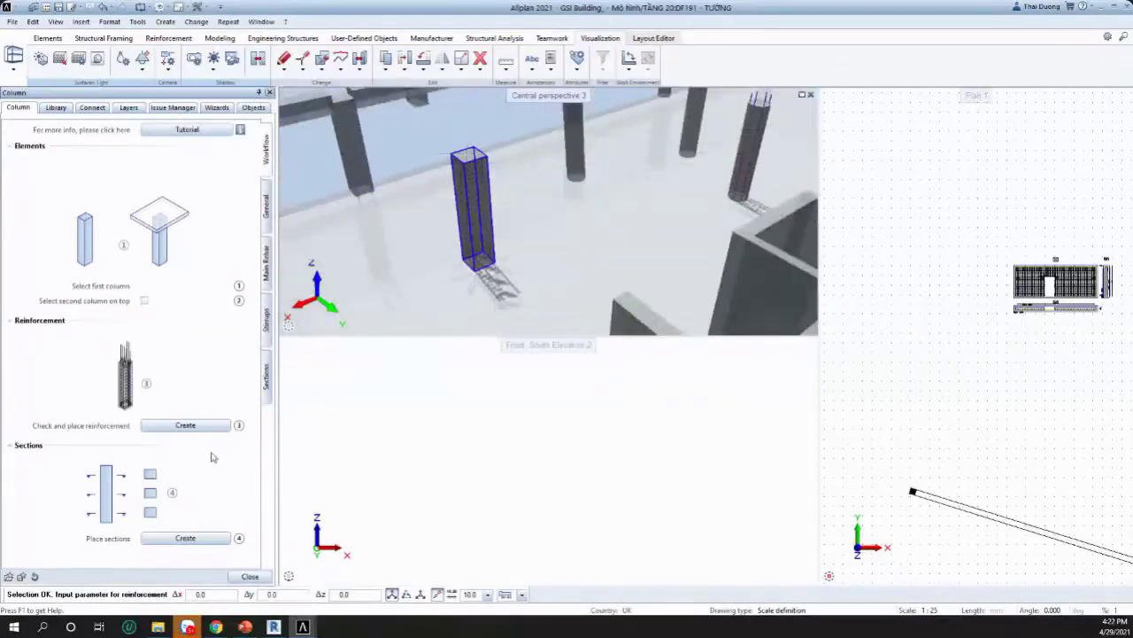
Step: Review the column's section settings and place its elevation and horizontal cross sections in the plan, left of the wall drawings
{"action": "left_click", "coordinate": [267, 376]}
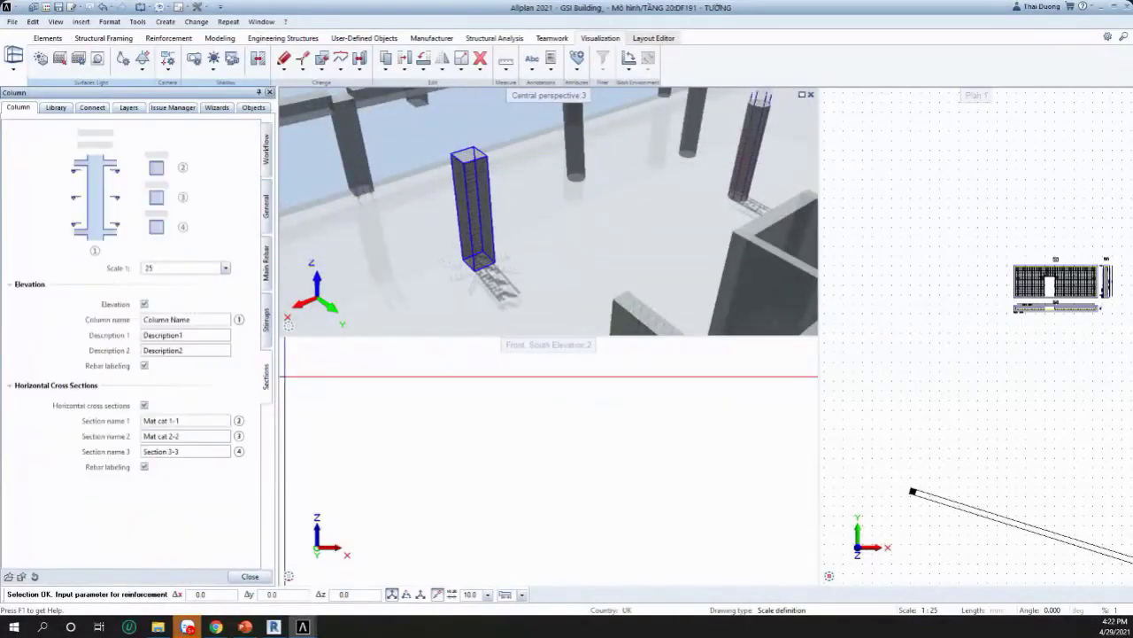
{"action": "left_click", "coordinate": [267, 151]}
{"action": "left_click", "coordinate": [190, 546]}
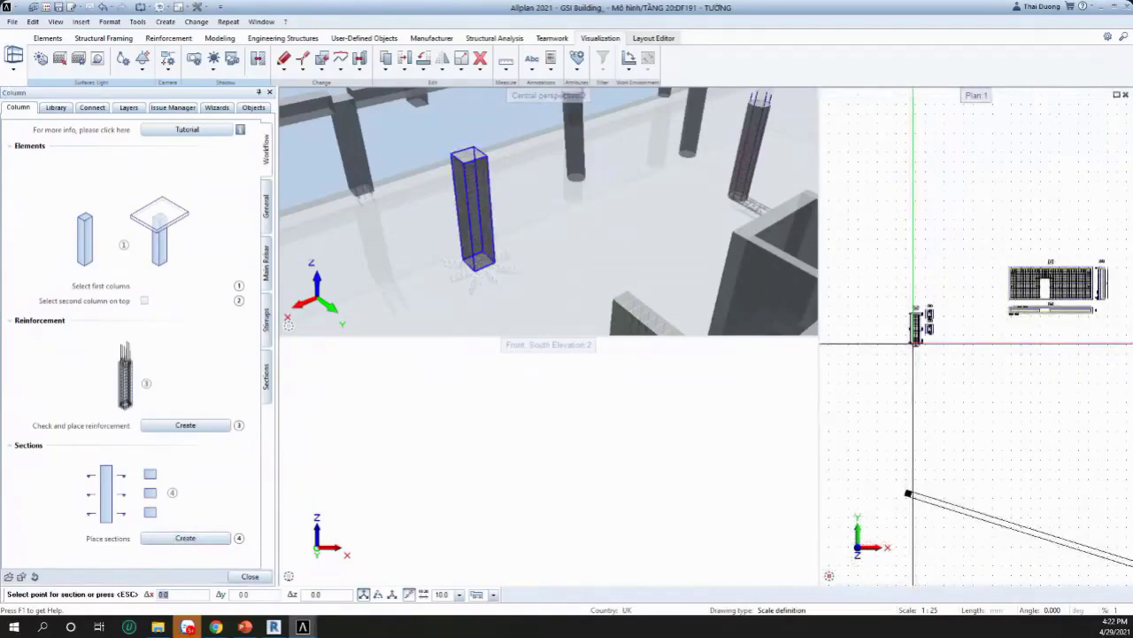
{"action": "scroll", "coordinate": [914, 343], "scroll_direction": "up", "scroll_amount": 5}
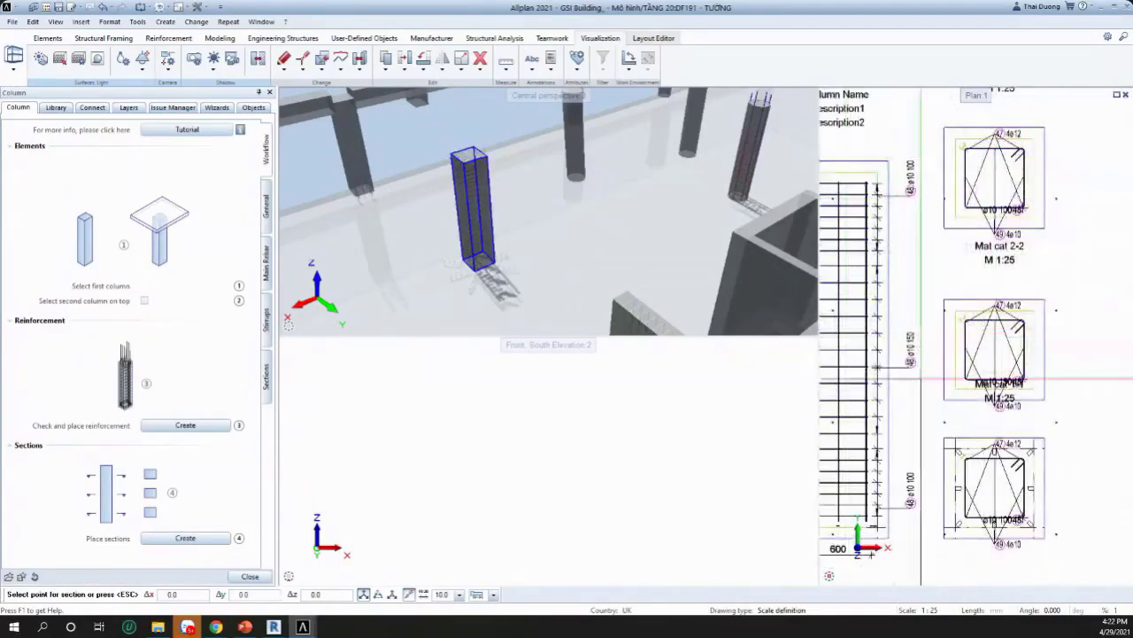
{"action": "scroll", "coordinate": [921, 379], "scroll_direction": "down", "scroll_amount": 5}
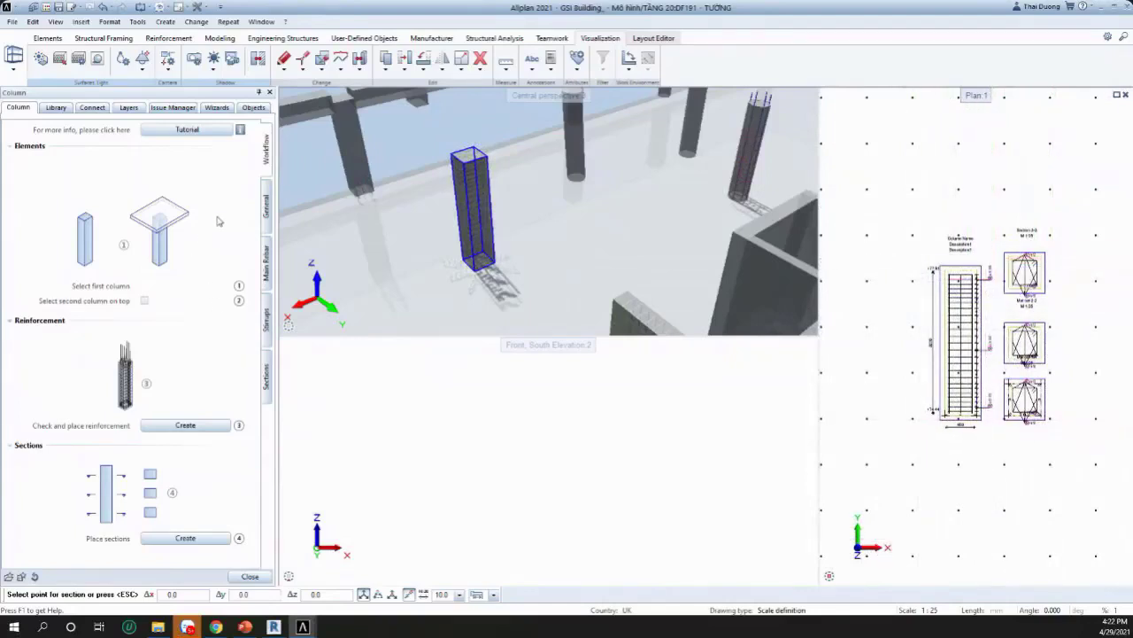
{"action": "key", "text": "Escape"}
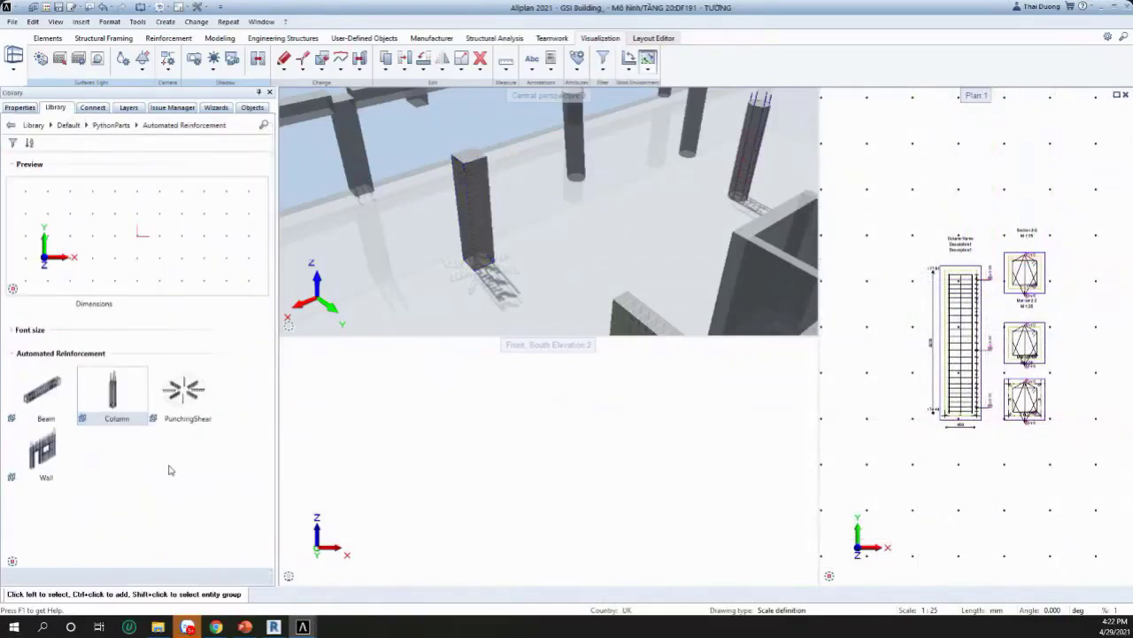
Step: Start the automated PunchingShear tool and keep Column as the element type for the reinforcement
{"action": "double_click", "coordinate": [186, 390]}
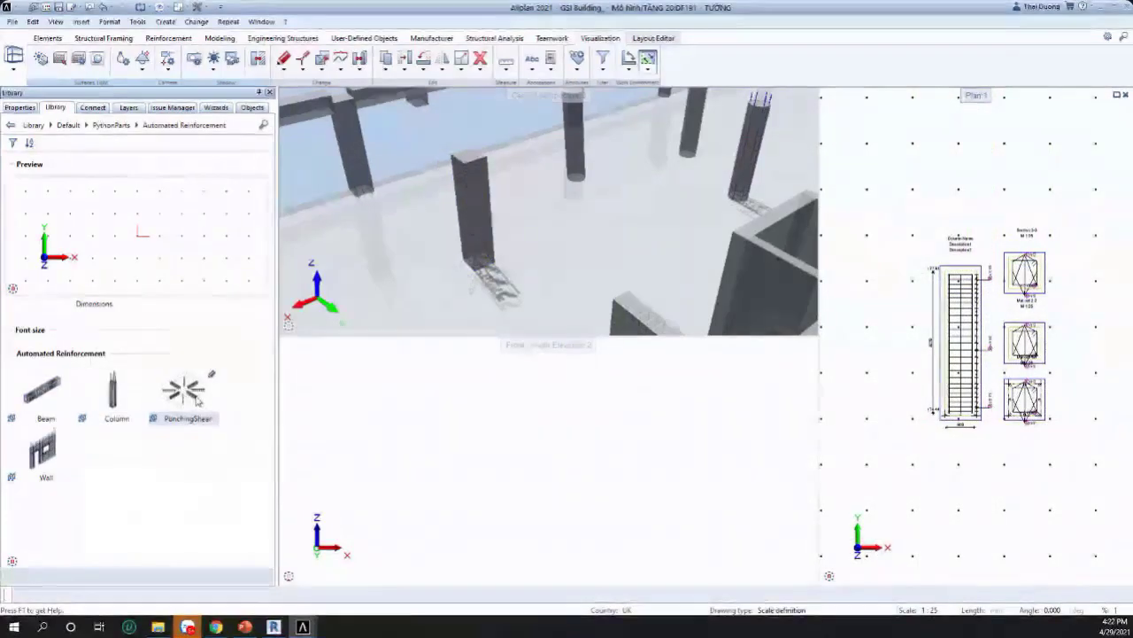
{"action": "scroll", "coordinate": [558, 234], "scroll_direction": "down", "scroll_amount": 5}
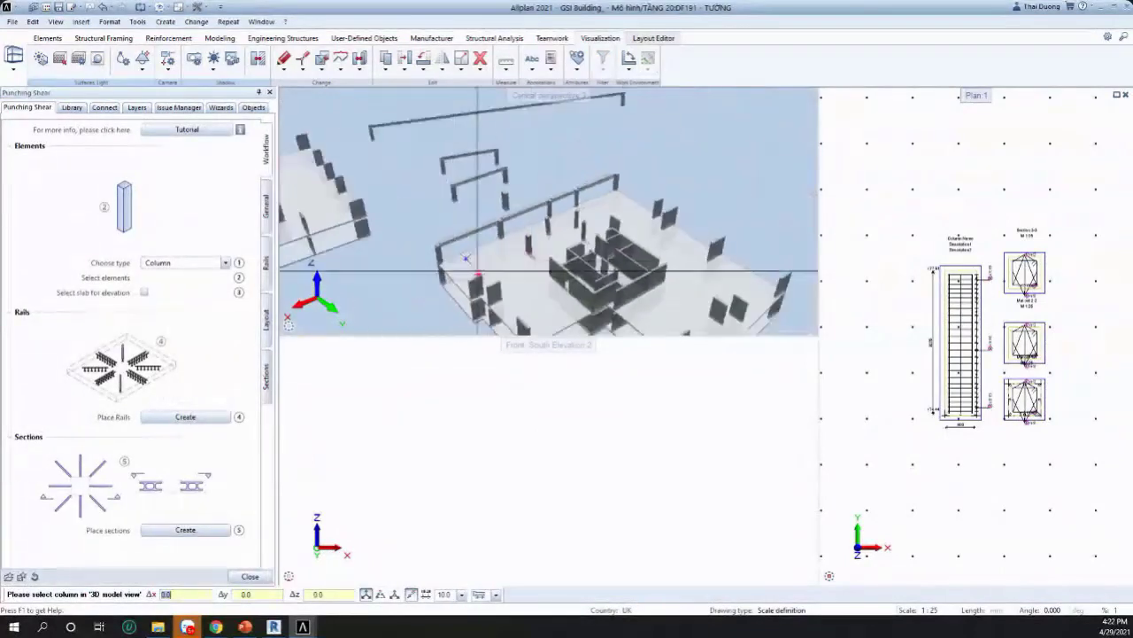
{"action": "scroll", "coordinate": [448, 264], "scroll_direction": "up", "scroll_amount": 5}
{"action": "scroll", "coordinate": [415, 264], "scroll_direction": "up", "scroll_amount": 2}
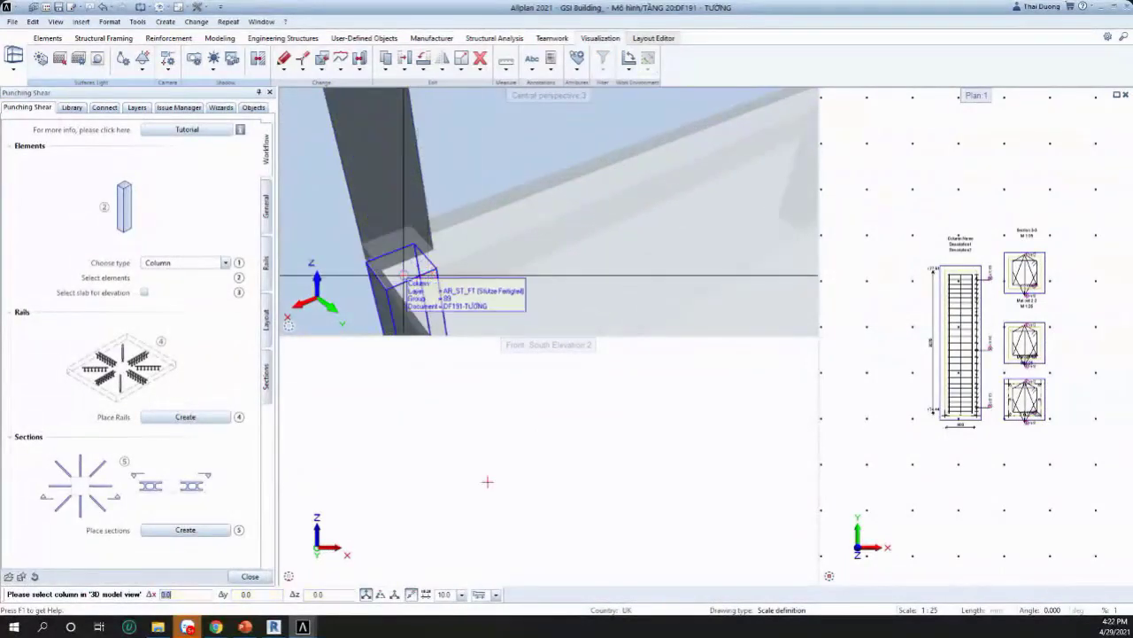
{"action": "scroll", "coordinate": [404, 283], "scroll_direction": "down", "scroll_amount": 6}
{"action": "scroll", "coordinate": [460, 217], "scroll_direction": "up", "scroll_amount": 6}
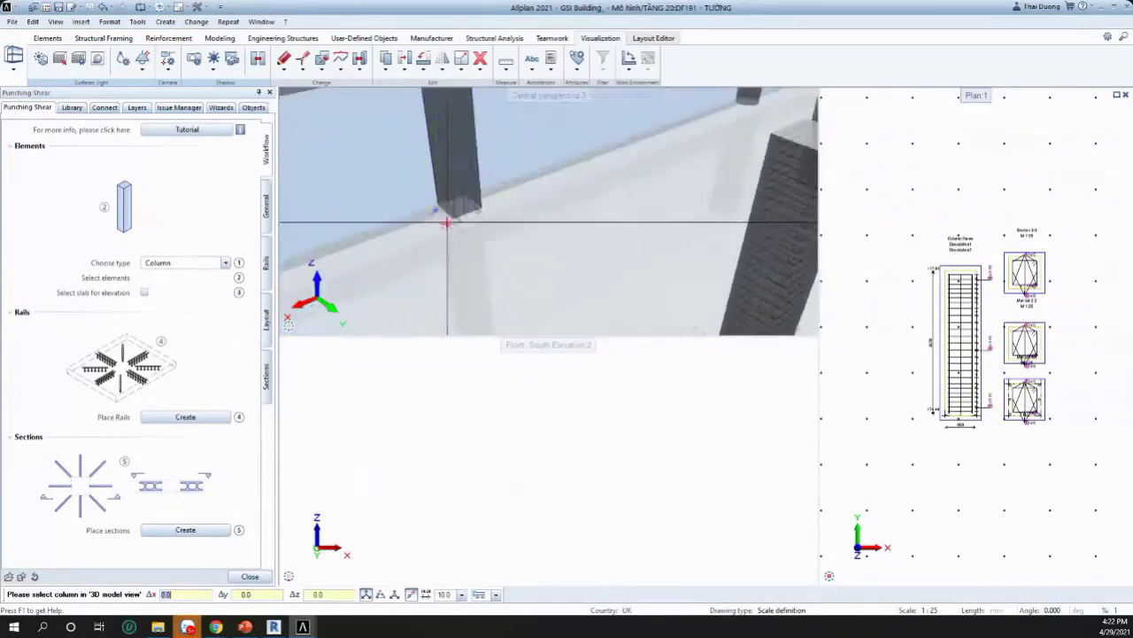
{"action": "scroll", "coordinate": [448, 235], "scroll_direction": "down", "scroll_amount": 2}
{"action": "scroll", "coordinate": [478, 237], "scroll_direction": "down", "scroll_amount": 5}
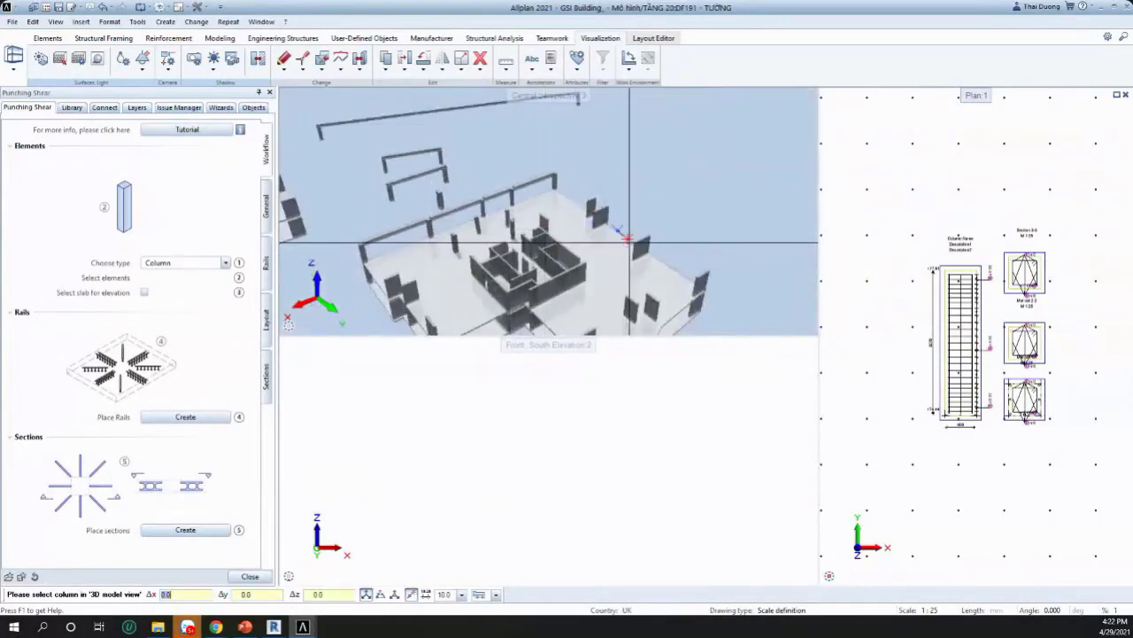
{"action": "scroll", "coordinate": [646, 257], "scroll_direction": "up", "scroll_amount": 7}
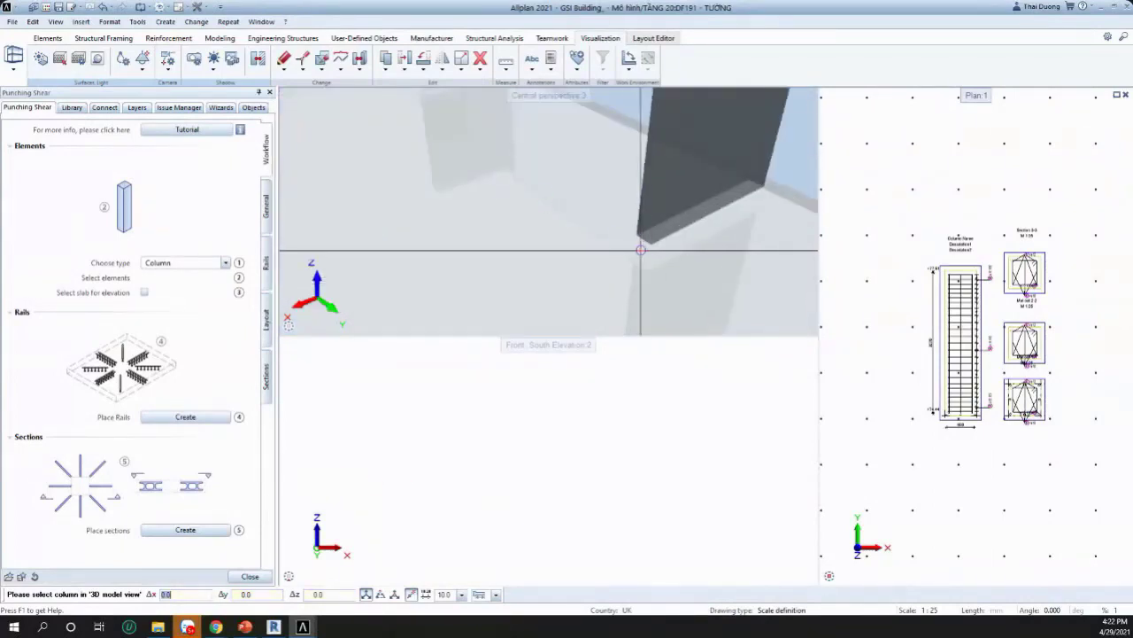
{"action": "scroll", "coordinate": [640, 248], "scroll_direction": "down", "scroll_amount": 5}
{"action": "left_click", "coordinate": [226, 262]}
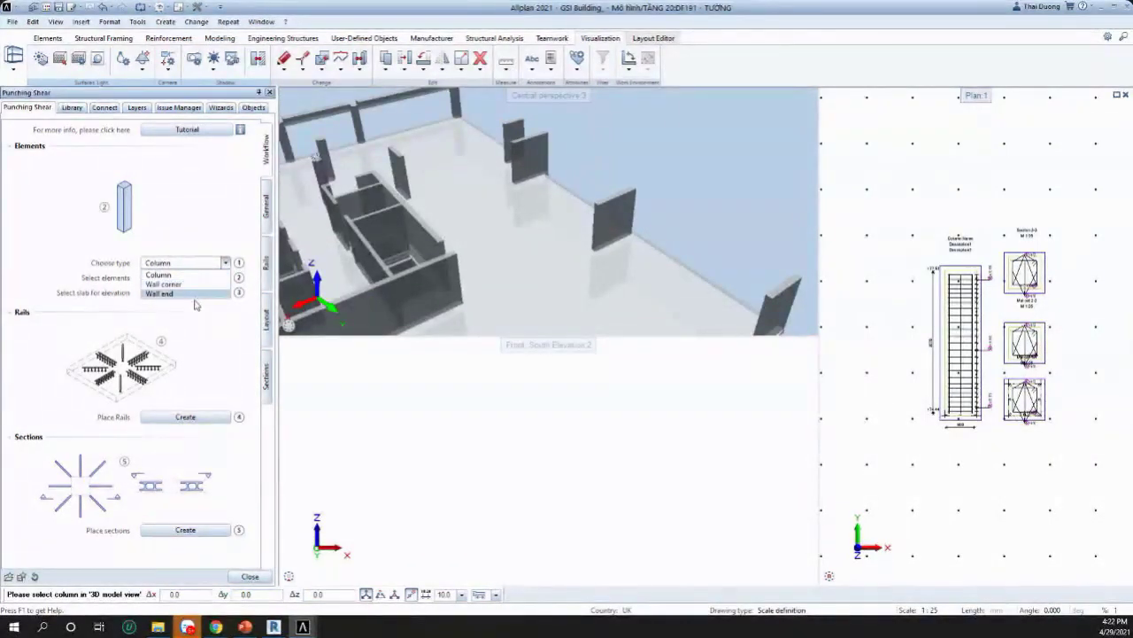
{"action": "left_click", "coordinate": [198, 268]}
Step: Enable slab selection for elevation, and select the unreinforced round column beside the reinforced one together with the floor slab
{"action": "scroll", "coordinate": [649, 228], "scroll_direction": "down", "scroll_amount": 5}
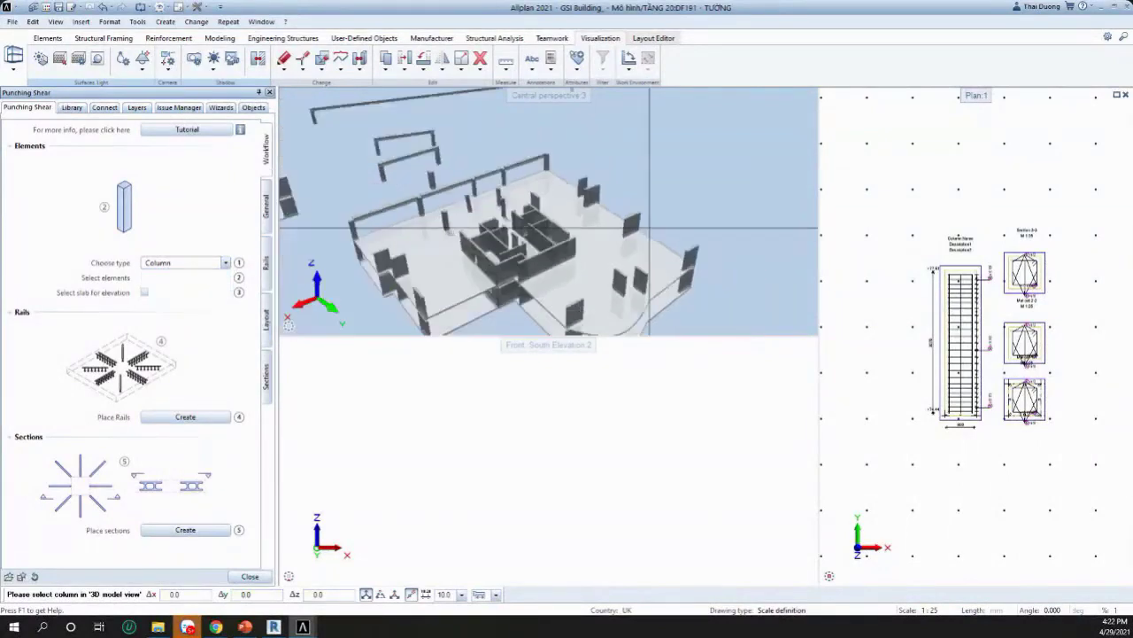
{"action": "scroll", "coordinate": [516, 229], "scroll_direction": "up", "scroll_amount": 6}
{"action": "scroll", "coordinate": [531, 222], "scroll_direction": "down", "scroll_amount": 3}
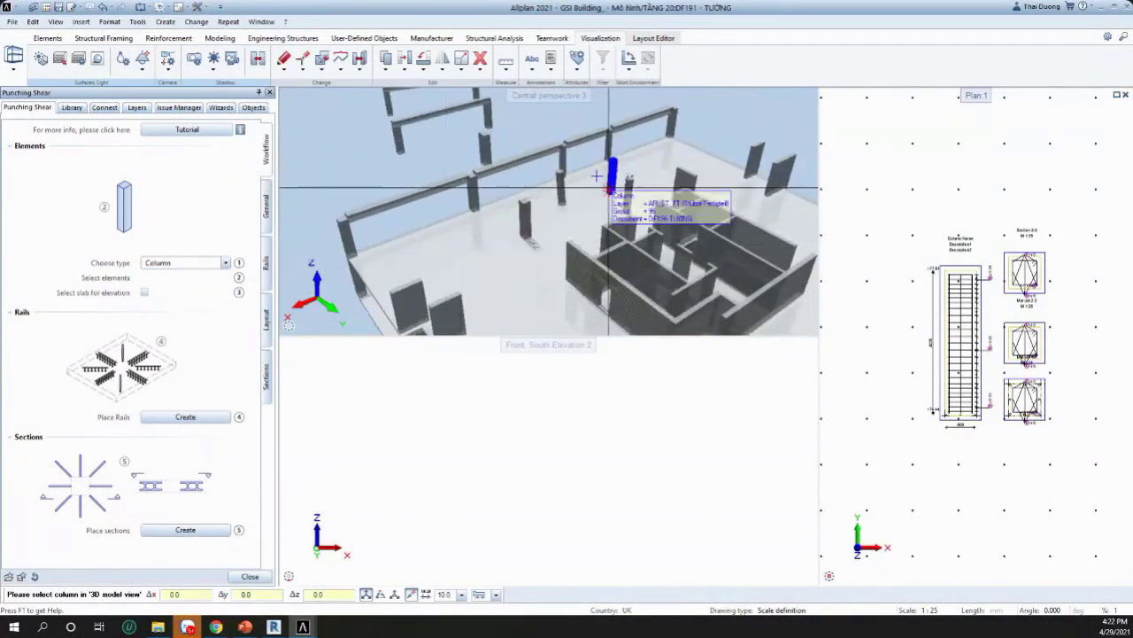
{"action": "scroll", "coordinate": [615, 188], "scroll_direction": "up", "scroll_amount": 5}
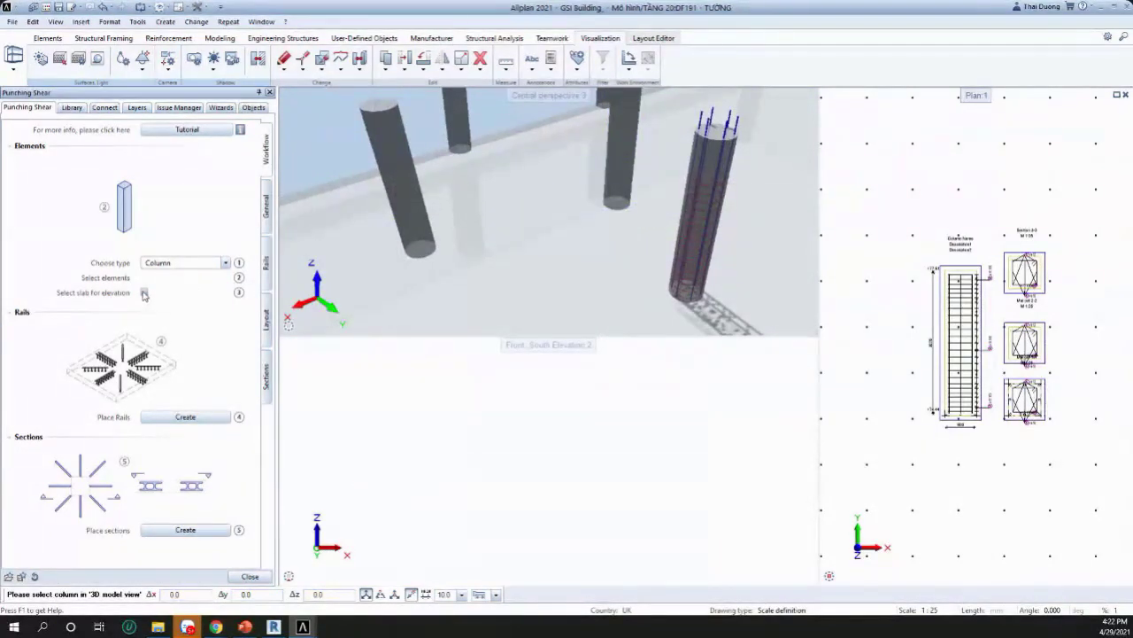
{"action": "left_click", "coordinate": [620, 156]}
{"action": "left_click", "coordinate": [590, 245]}
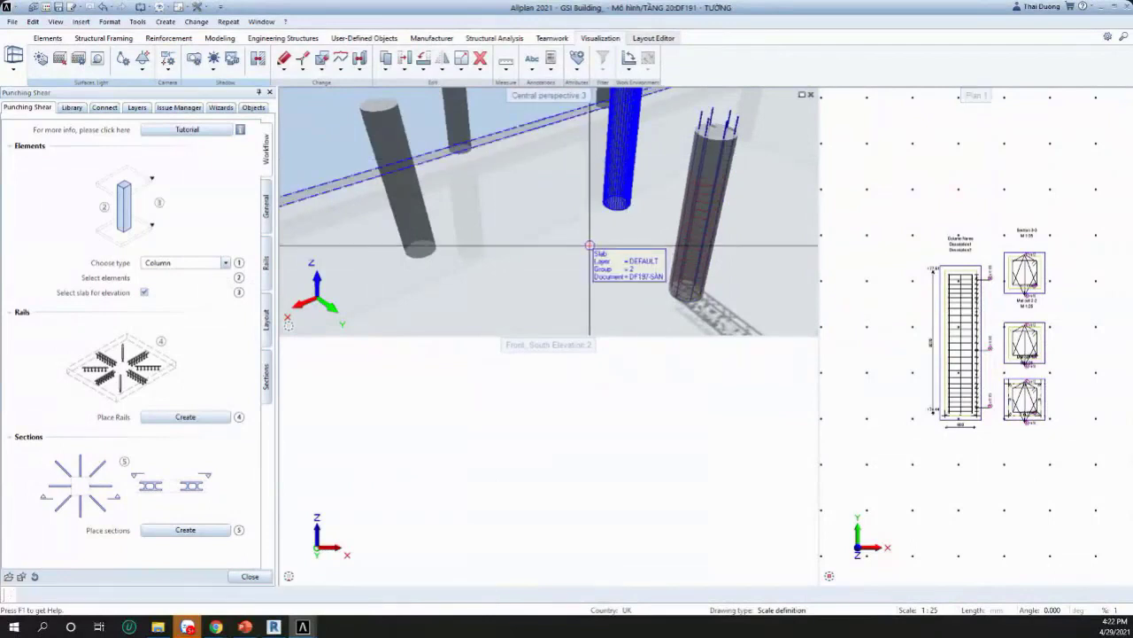
{"action": "scroll", "coordinate": [629, 226], "scroll_direction": "up", "scroll_amount": 5}
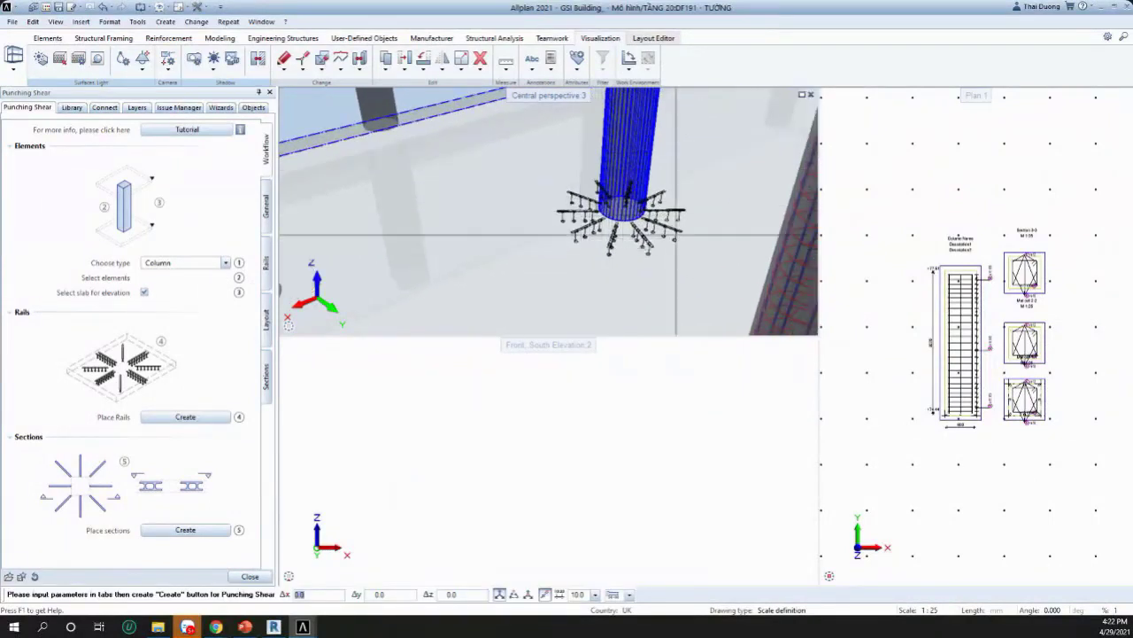
Step: Check the general placement and geometry settings, and set the number of regions in one rail to 2
{"action": "left_click", "coordinate": [266, 263]}
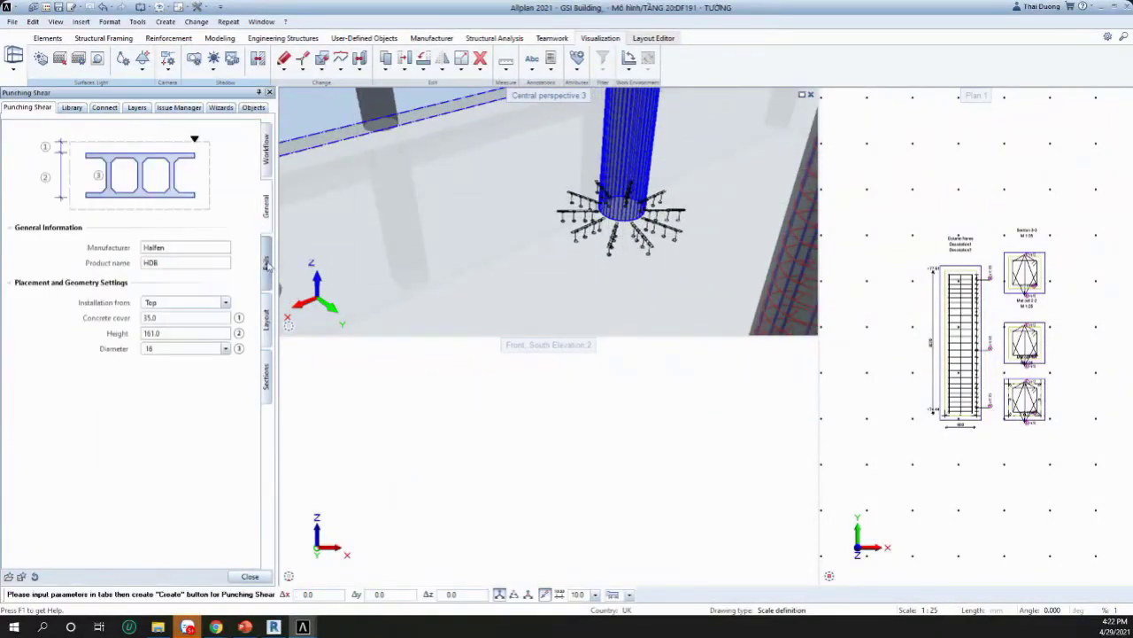
{"action": "left_click", "coordinate": [266, 263]}
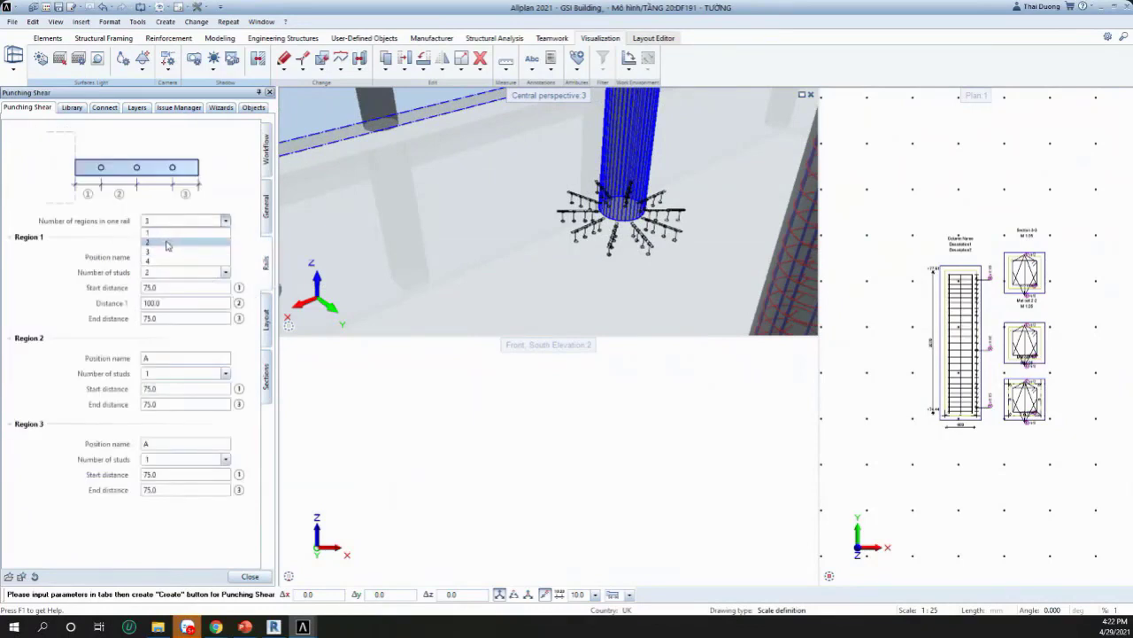
{"action": "left_click", "coordinate": [168, 245]}
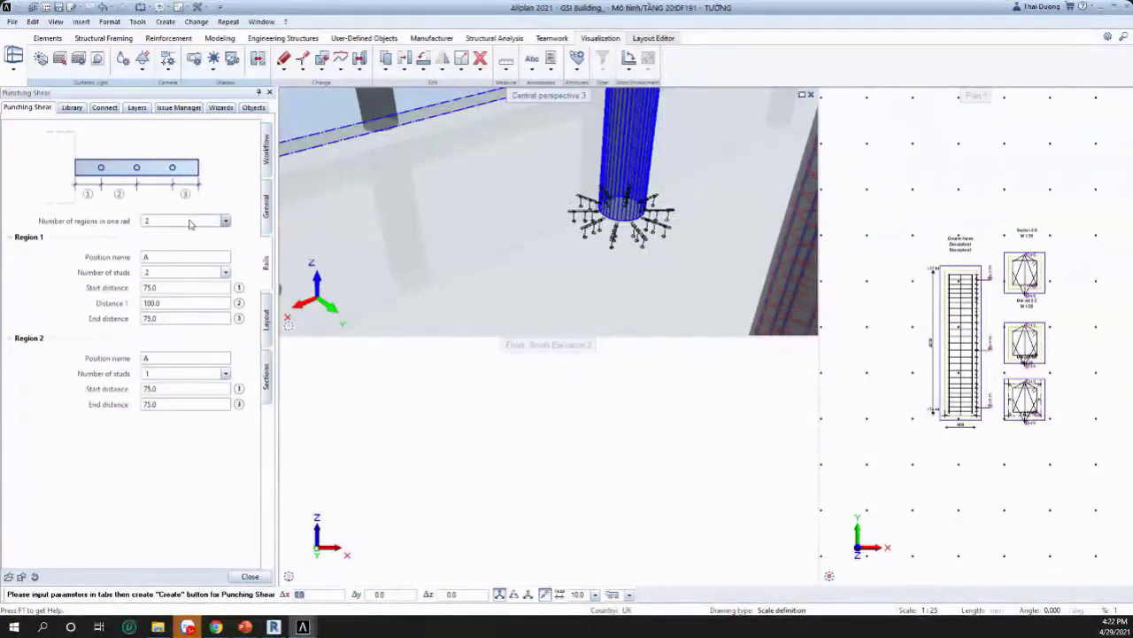
Step: Review the rotated rail layout and create the punching shear rails around the foot of the round column
{"action": "left_click", "coordinate": [266, 320]}
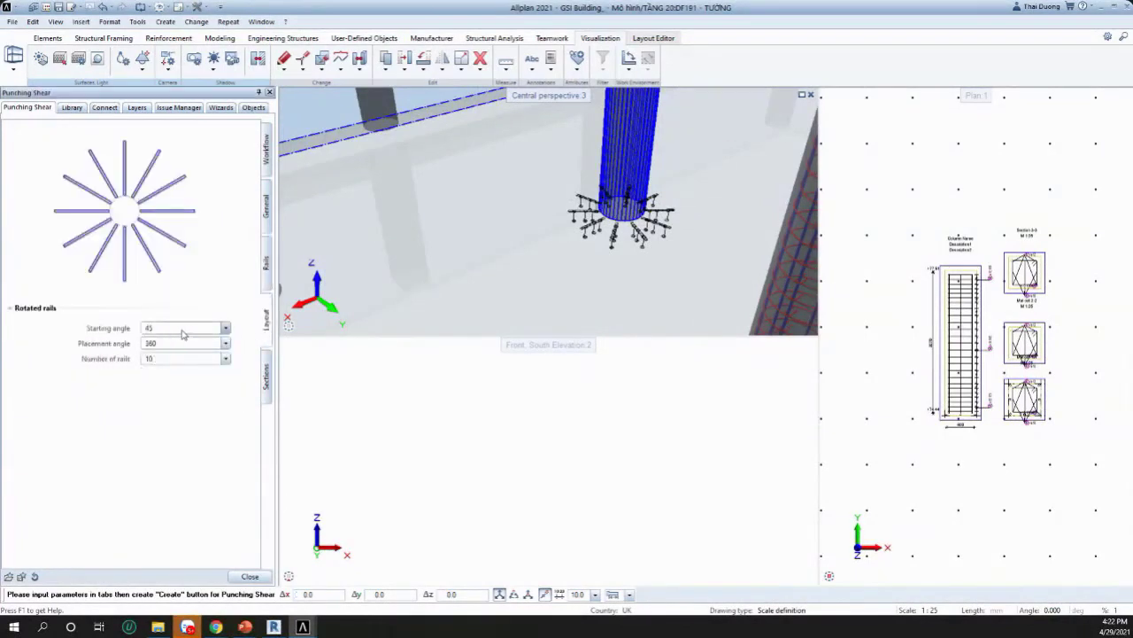
{"action": "left_click", "coordinate": [268, 167]}
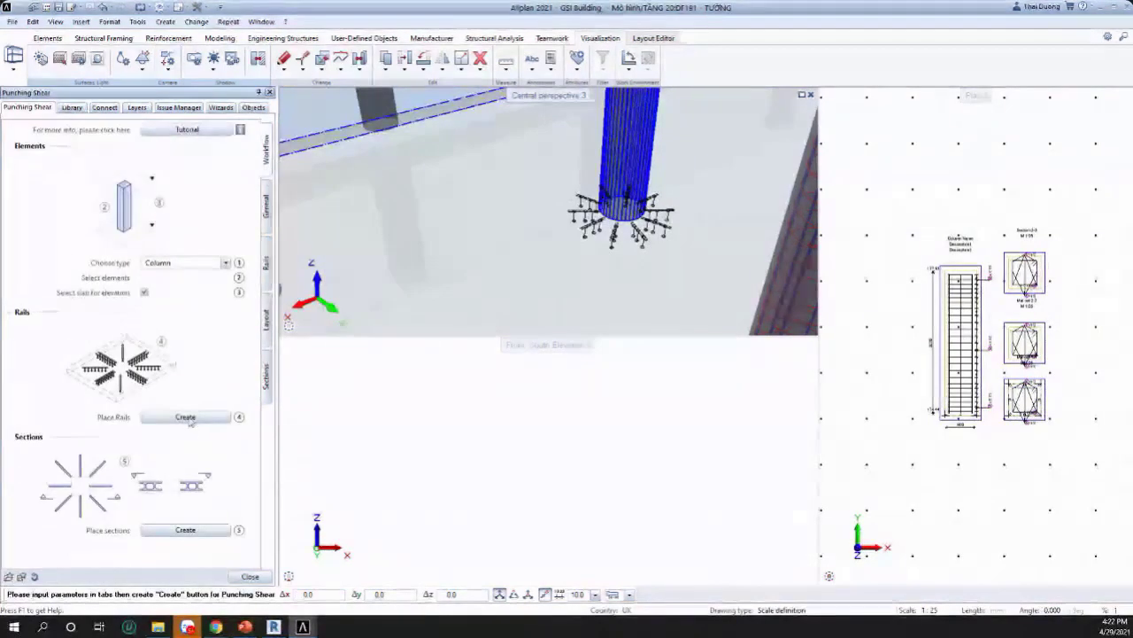
{"action": "left_click", "coordinate": [185, 416]}
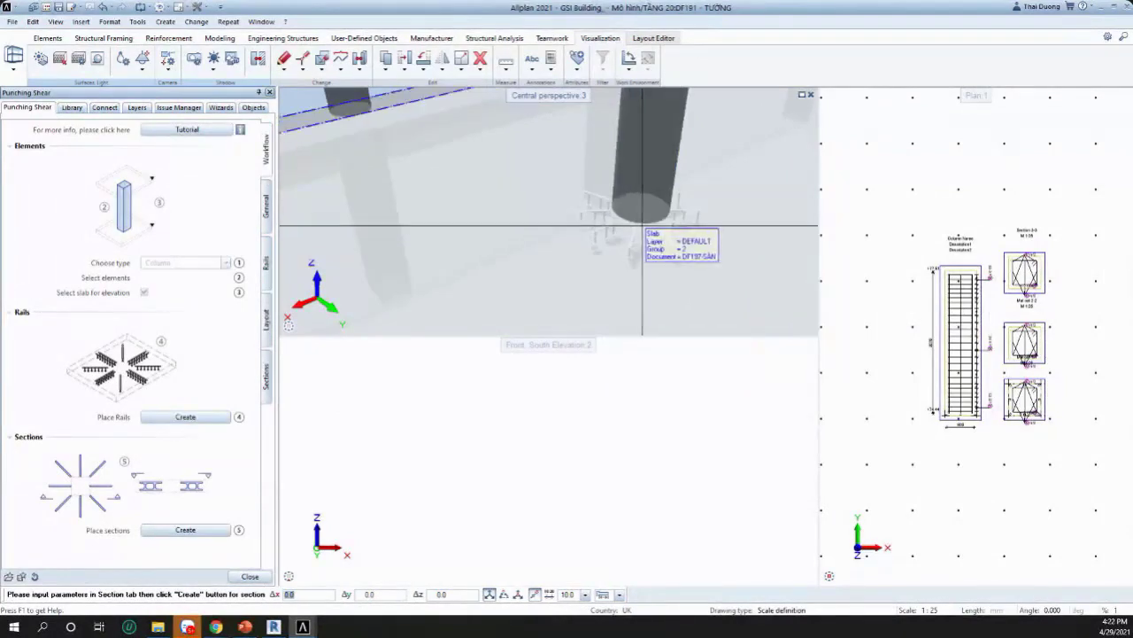
{"action": "scroll", "coordinate": [619, 222], "scroll_direction": "up", "scroll_amount": 3}
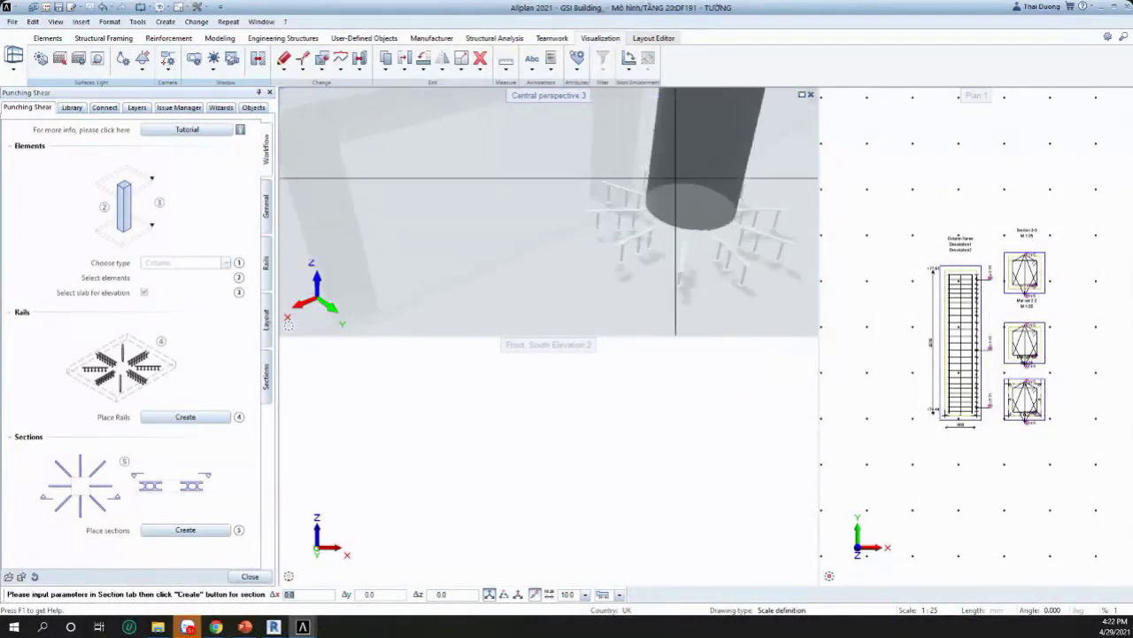
Step: Review the section settings, place the punching shear plan view and vertical sections below the column drawings, and close the tool
{"action": "left_click", "coordinate": [265, 374]}
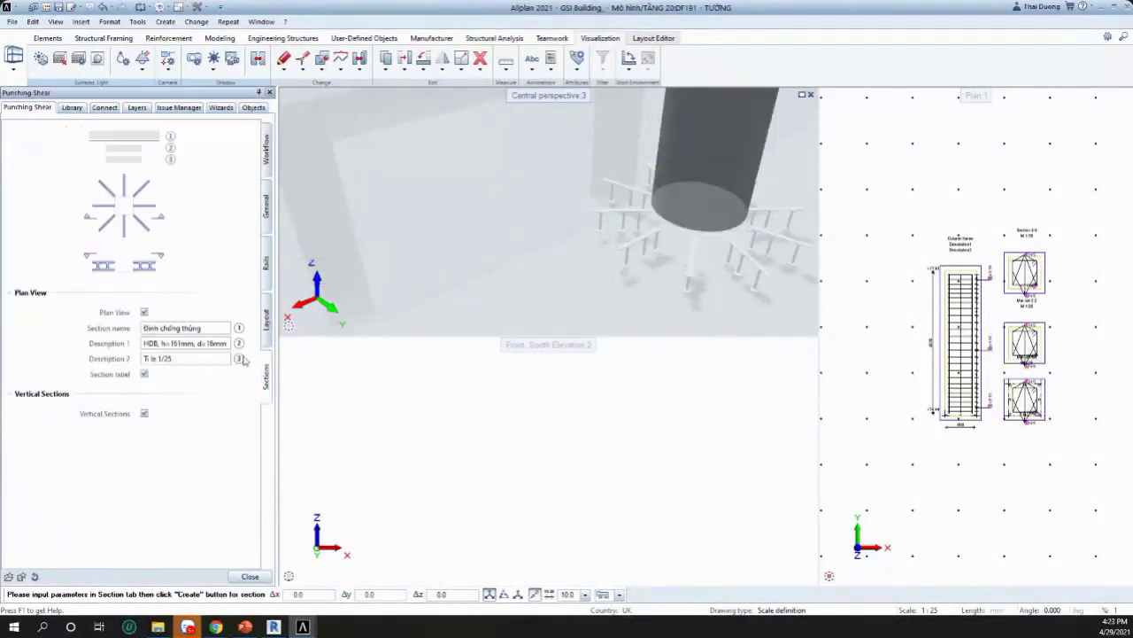
{"action": "left_click", "coordinate": [268, 155]}
{"action": "left_click", "coordinate": [183, 531]}
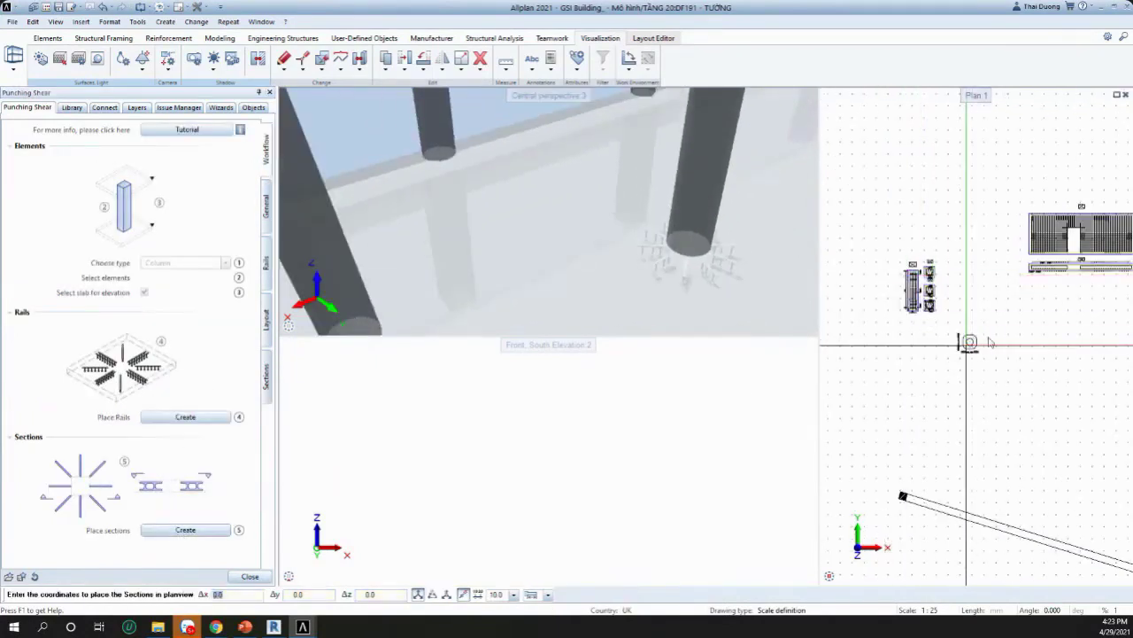
{"action": "left_click", "coordinate": [990, 351]}
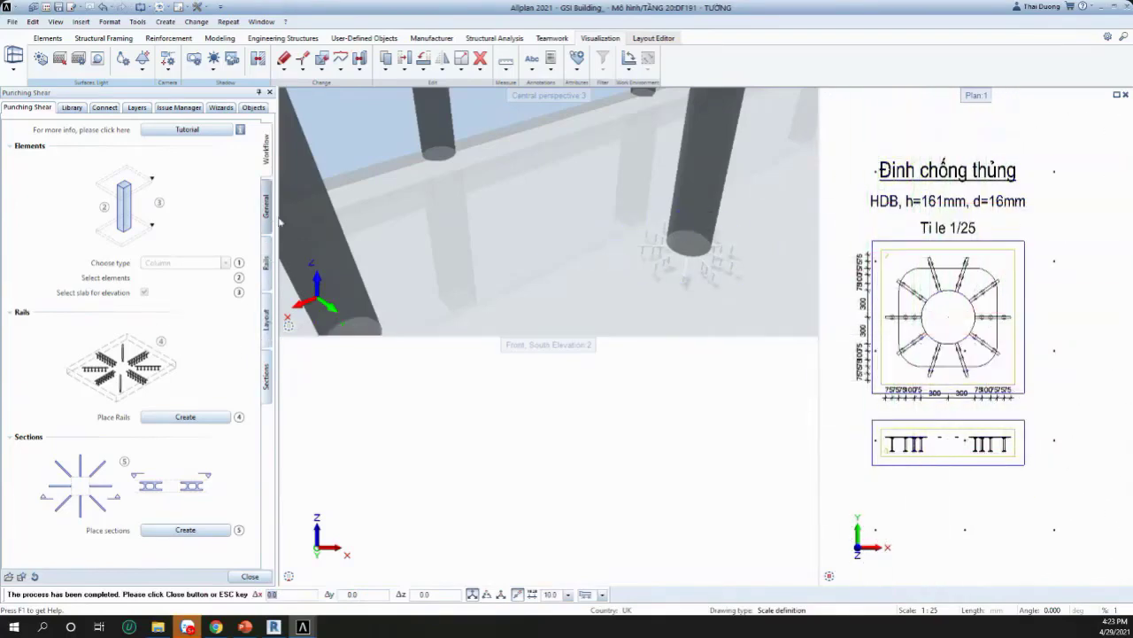
{"action": "scroll", "coordinate": [478, 221], "scroll_direction": "down", "scroll_amount": 3}
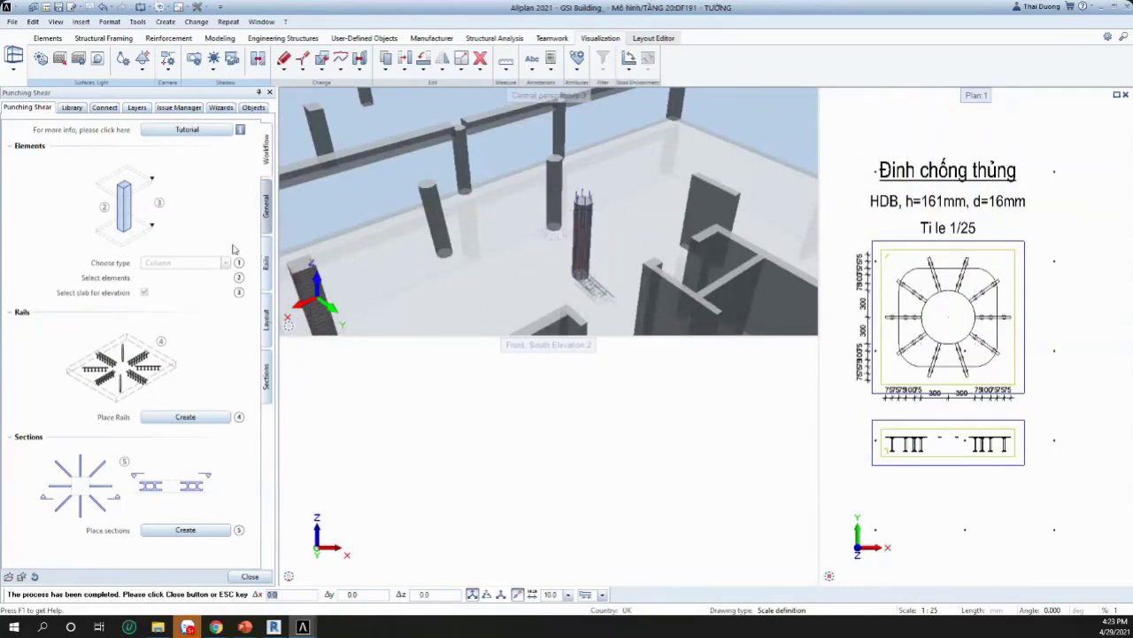
{"action": "key", "text": "Escape"}
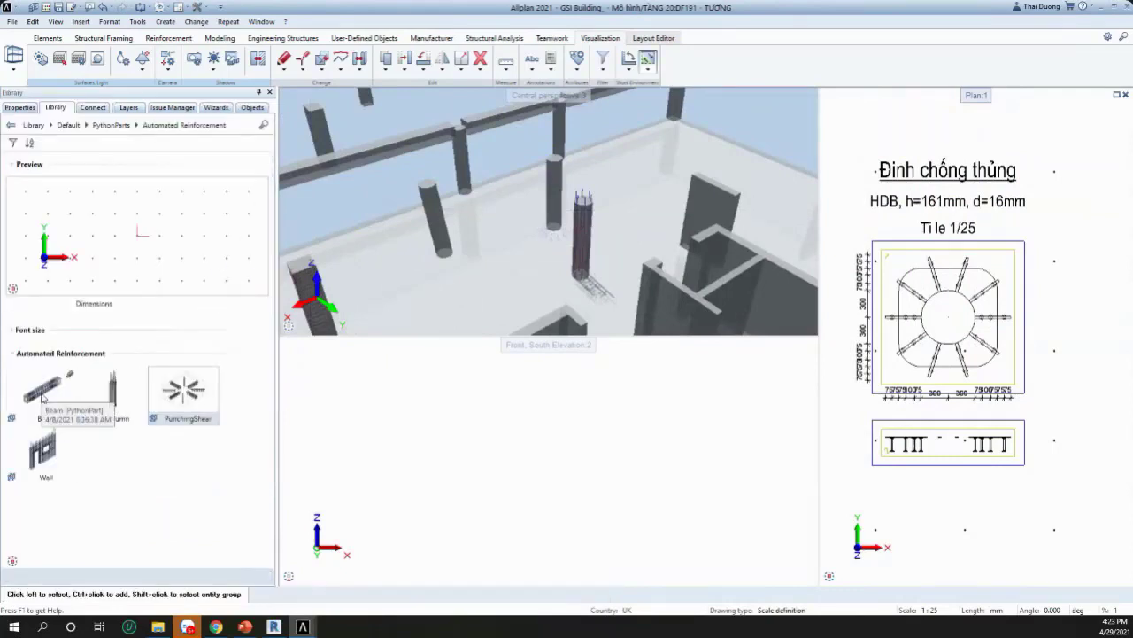
{"action": "double_click", "coordinate": [42, 398]}
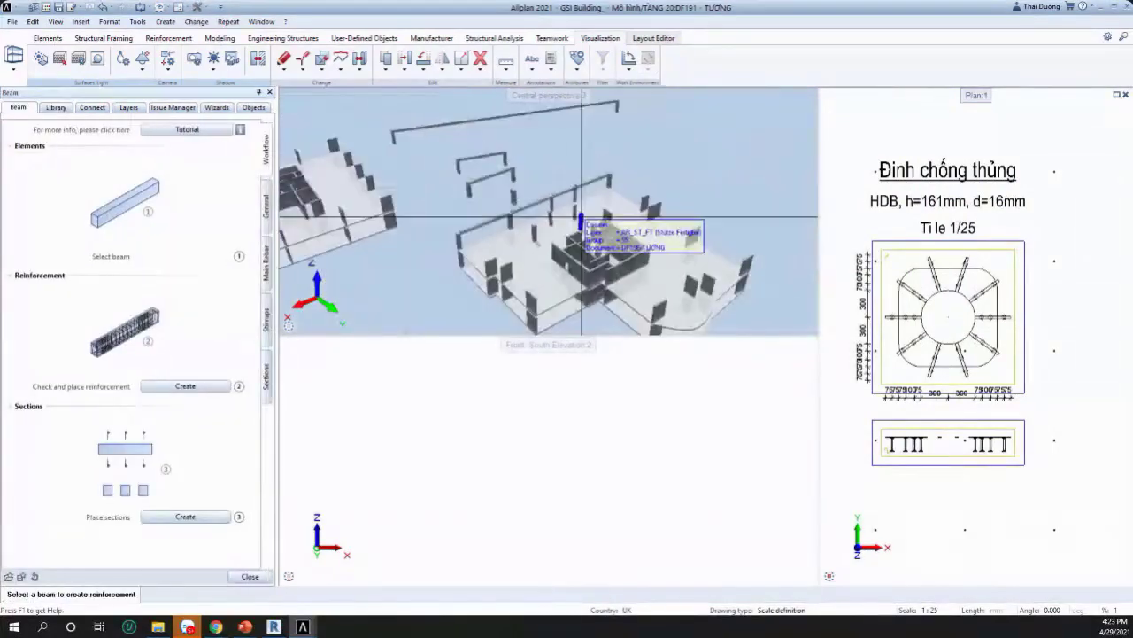
{"action": "scroll", "coordinate": [581, 216], "scroll_direction": "up", "scroll_amount": 6}
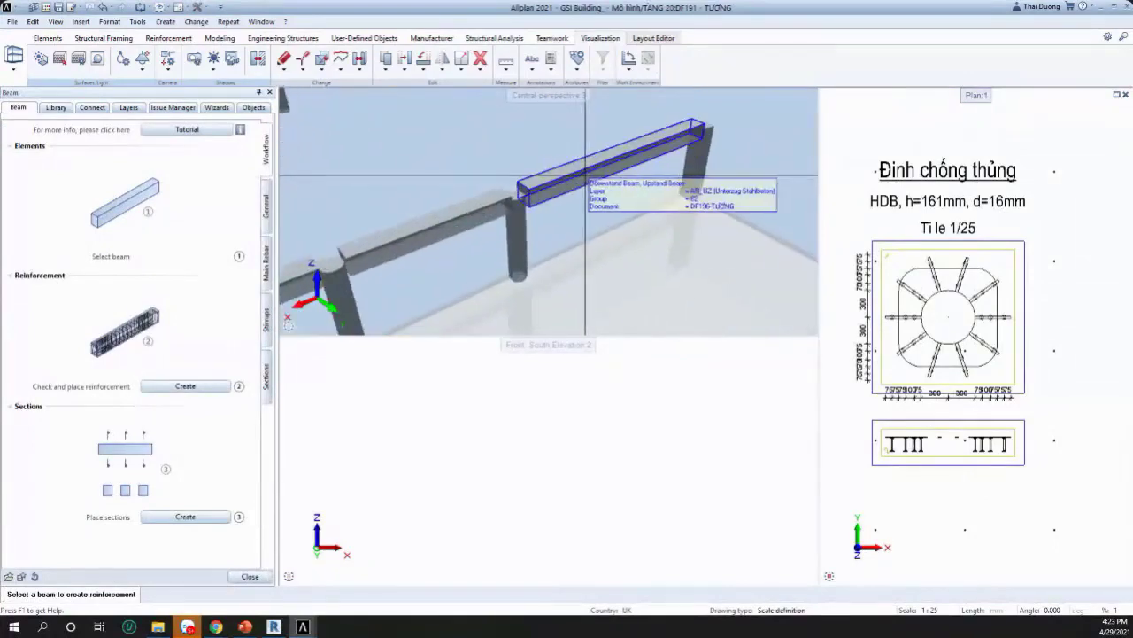
{"action": "key", "text": "Escape"}
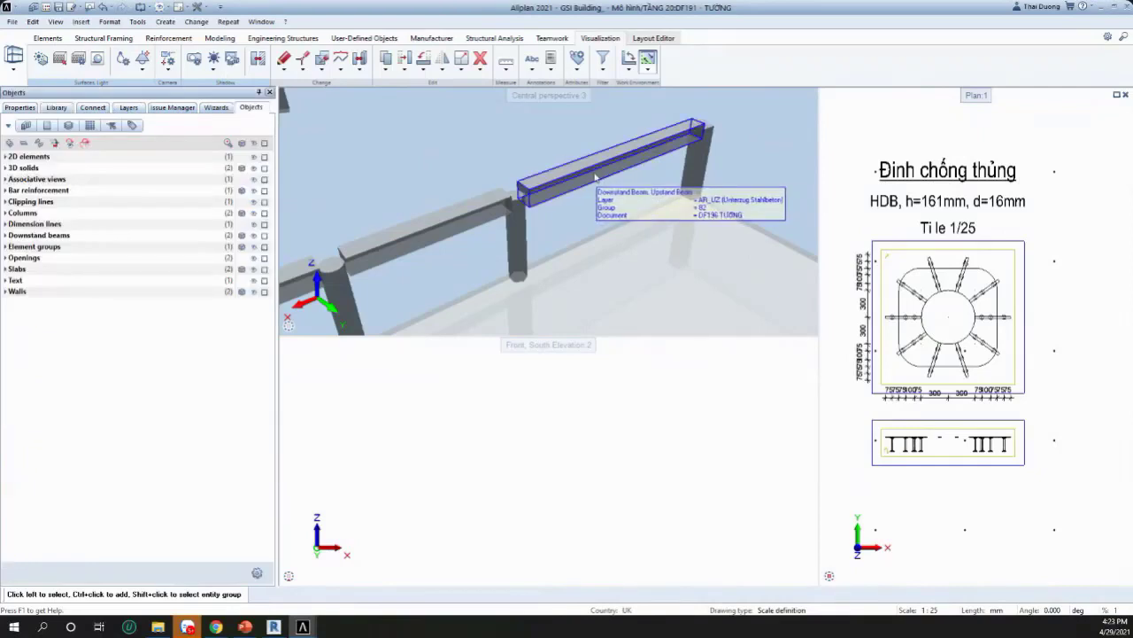
Step: Isolate the downstand beam at the far end of the edge row and select it for automated Beam reinforcement
{"action": "left_click", "coordinate": [602, 163]}
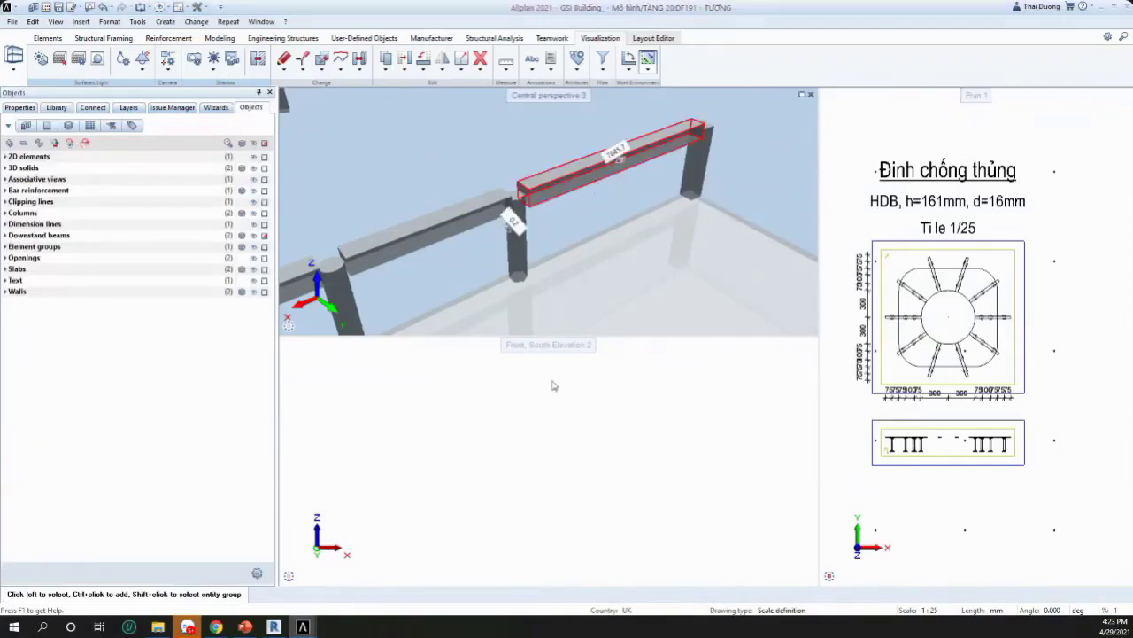
{"action": "left_click", "coordinate": [86, 143]}
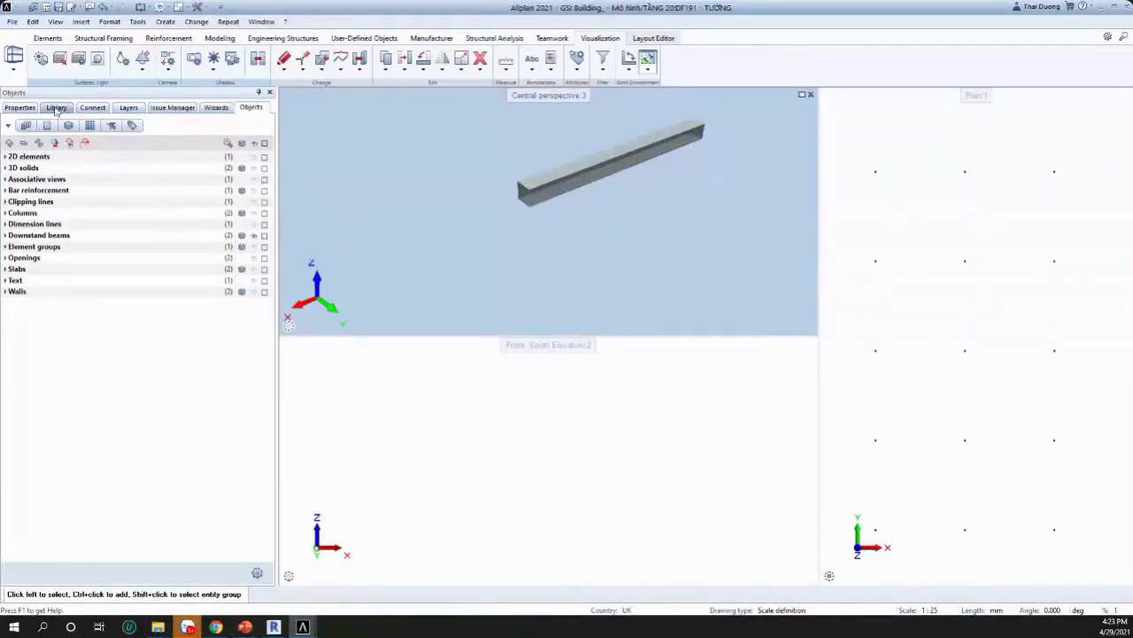
{"action": "left_click", "coordinate": [57, 107]}
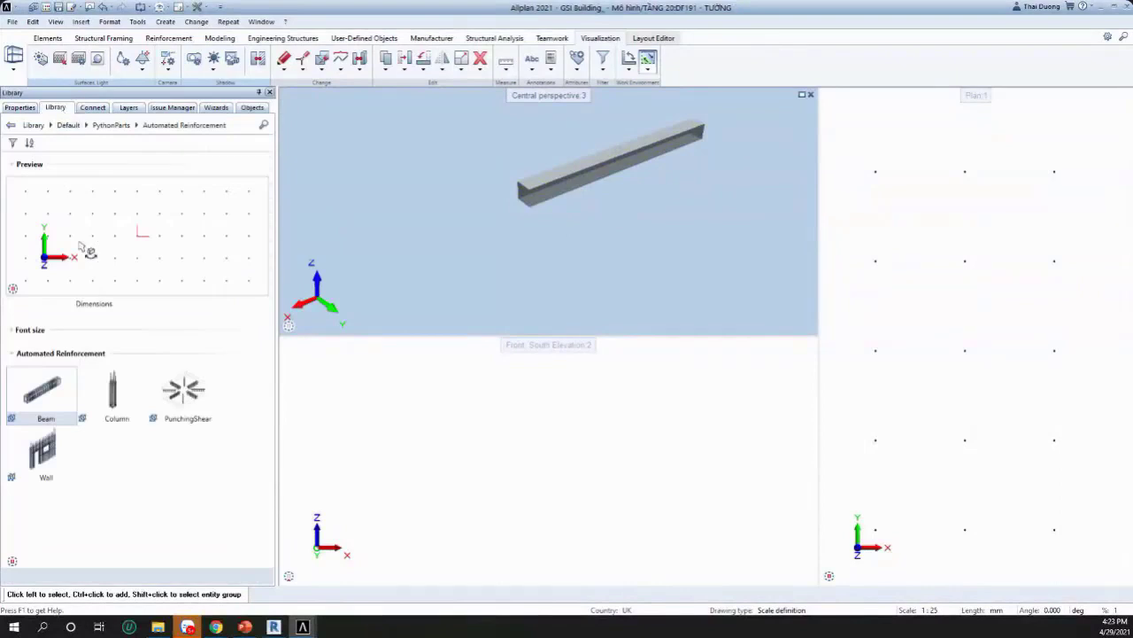
{"action": "left_click", "coordinate": [36, 407]}
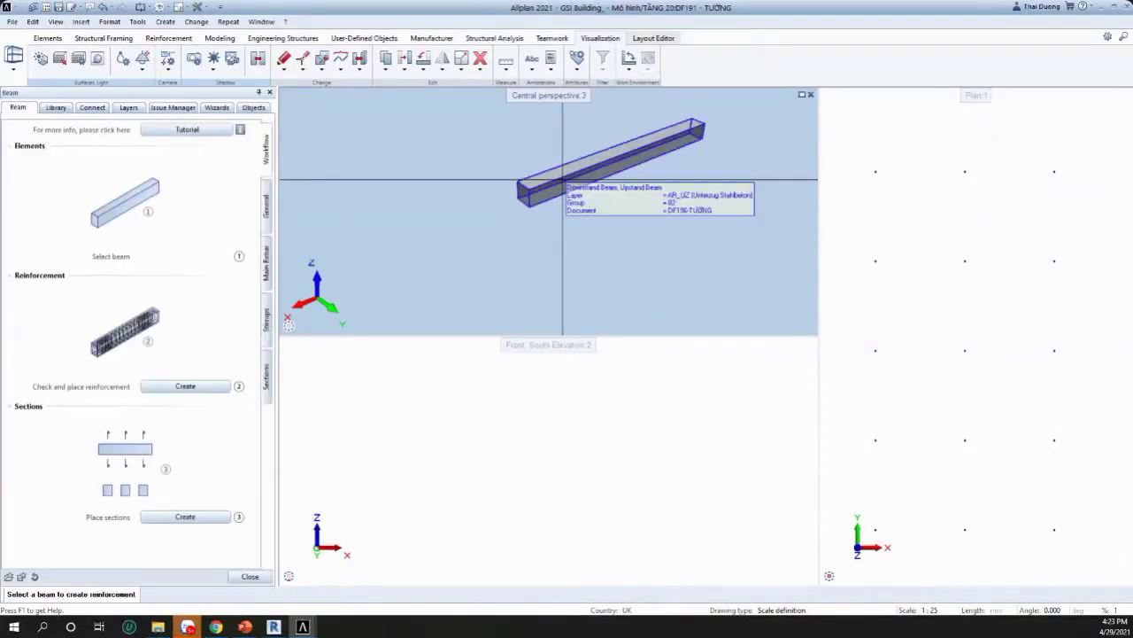
{"action": "left_click", "coordinate": [563, 180]}
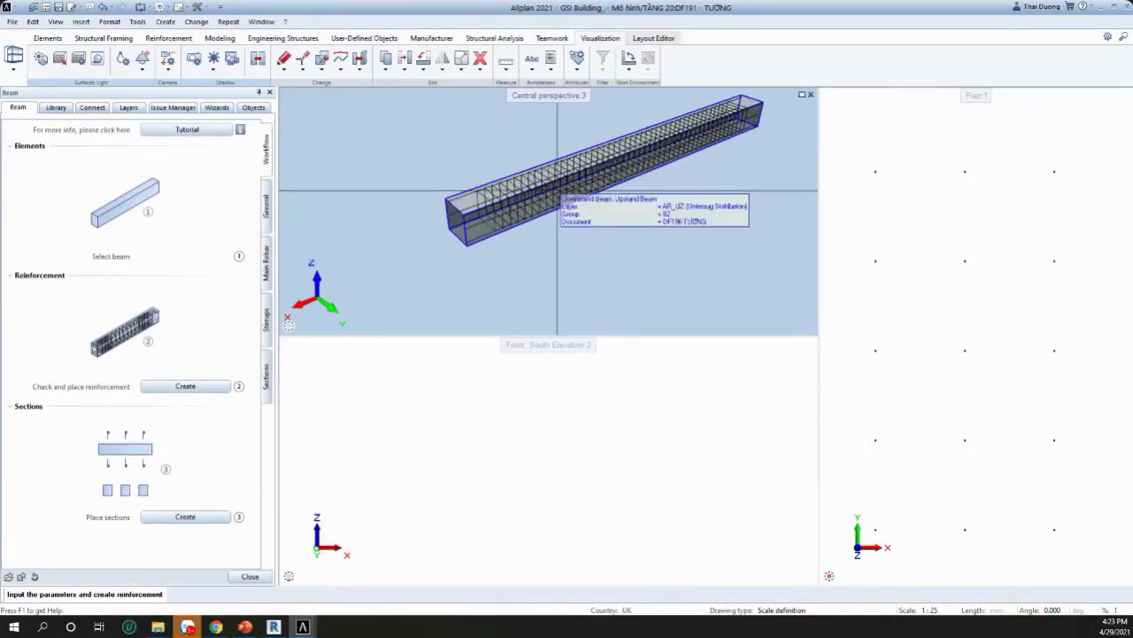
Step: Review the beam's main rebar parameters and turn off the single placement region for its stirrups
{"action": "left_click", "coordinate": [266, 264]}
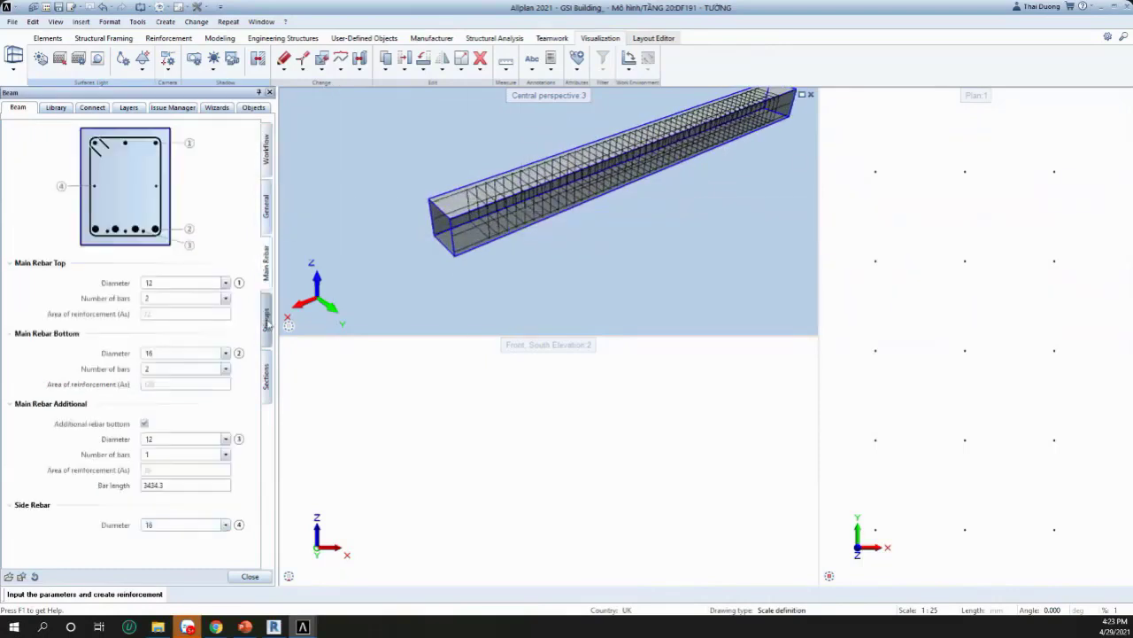
{"action": "left_click", "coordinate": [267, 320]}
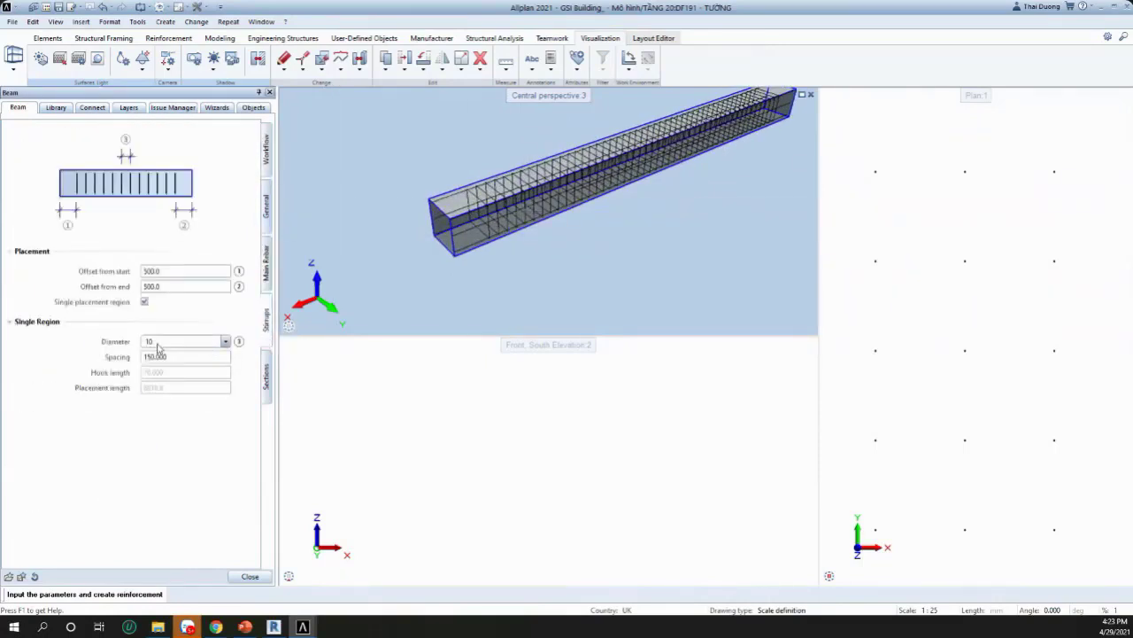
{"action": "left_click", "coordinate": [144, 302]}
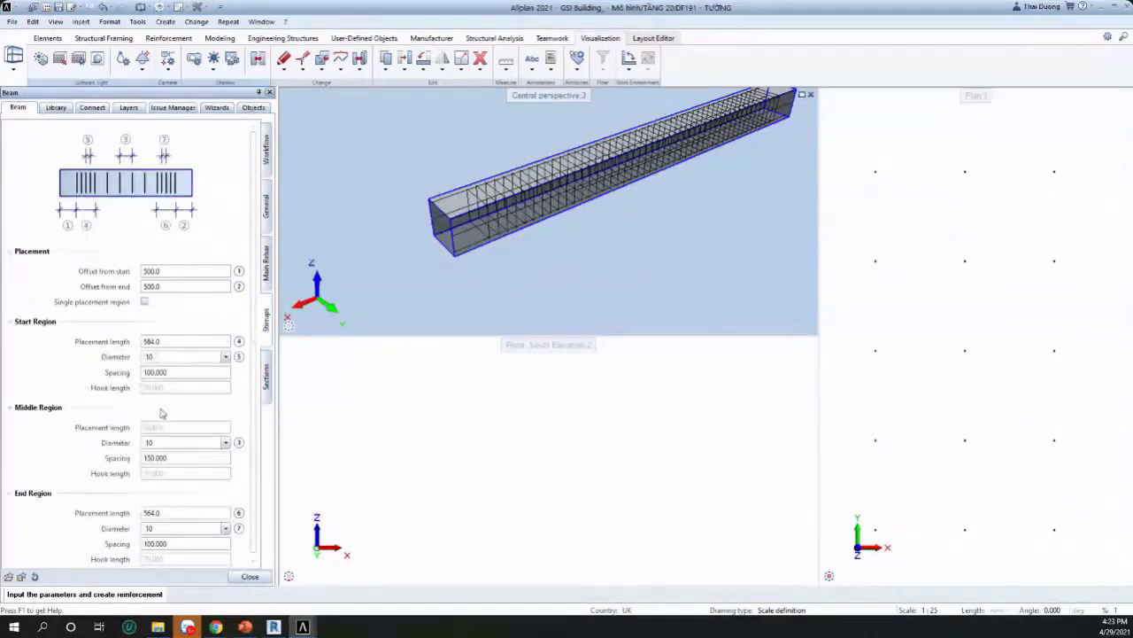
Step: Check the start, middle and end stirrup regions, create the beam's reinforcement, and inspect it in the 3D view
{"action": "scroll", "coordinate": [162, 413], "scroll_direction": "down", "scroll_amount": 1}
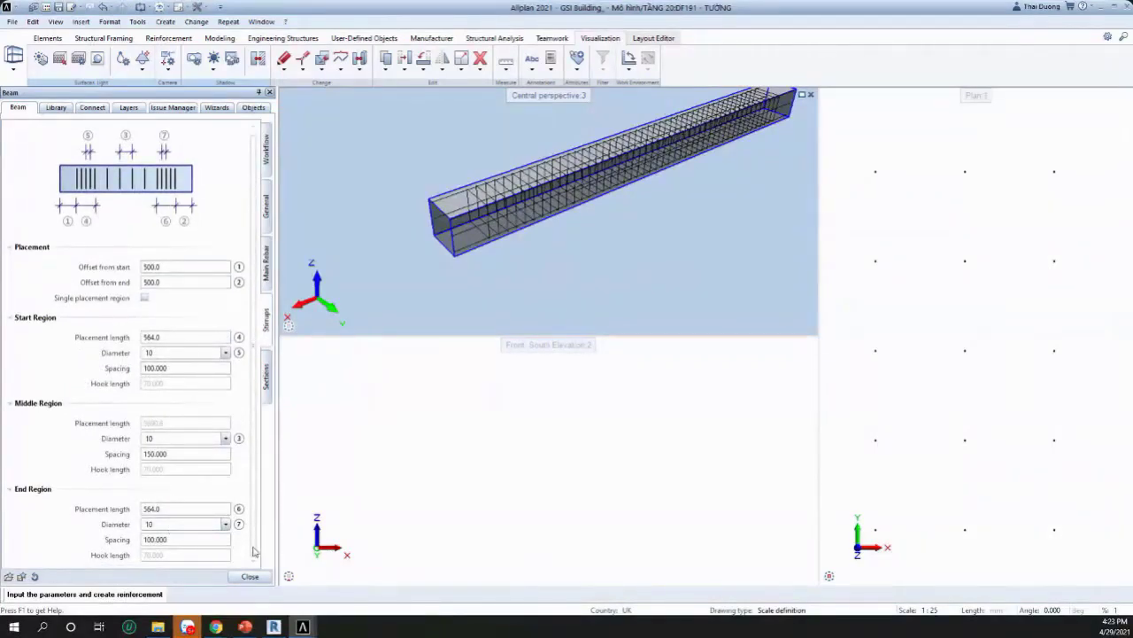
{"action": "left_click", "coordinate": [267, 151]}
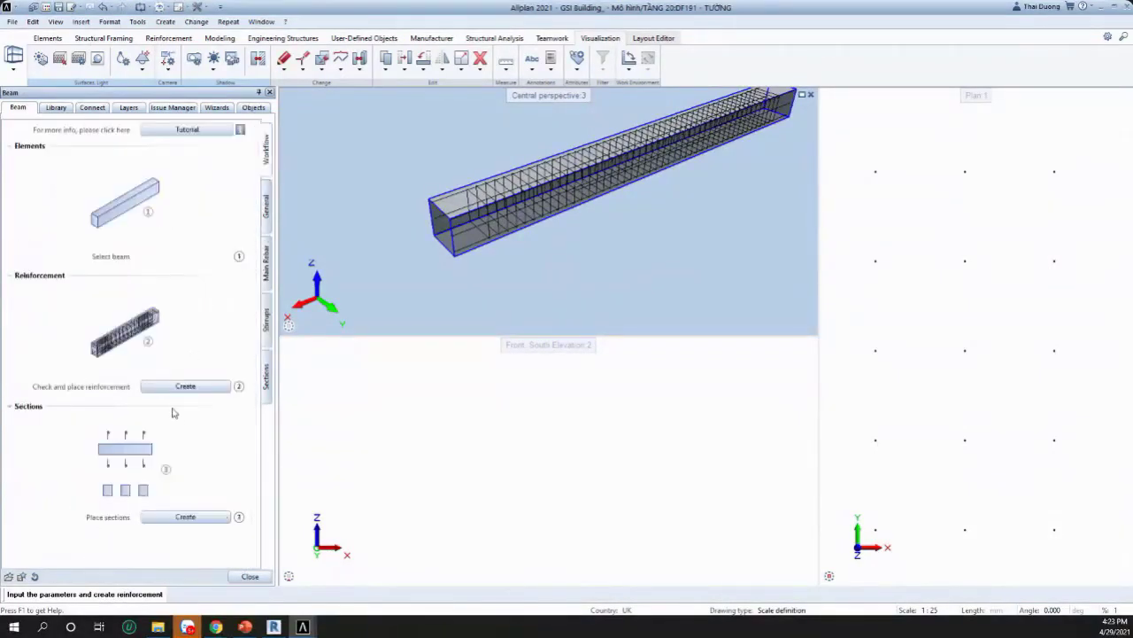
{"action": "left_click", "coordinate": [190, 388]}
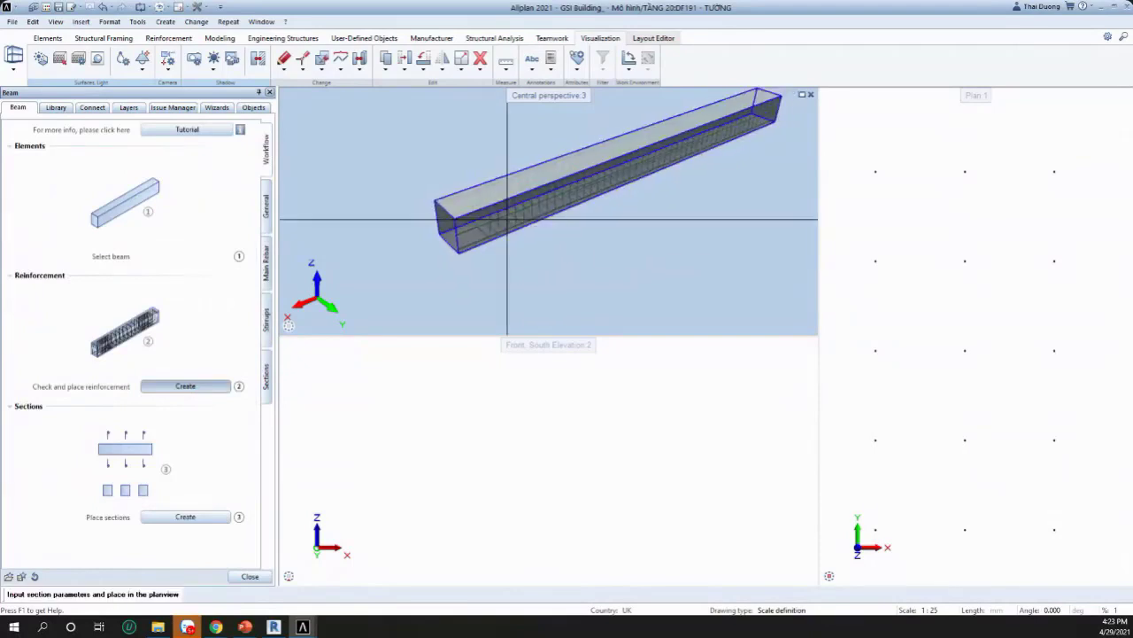
{"action": "scroll", "coordinate": [478, 190], "scroll_direction": "up", "scroll_amount": 2}
{"action": "scroll", "coordinate": [466, 189], "scroll_direction": "down", "scroll_amount": 4}
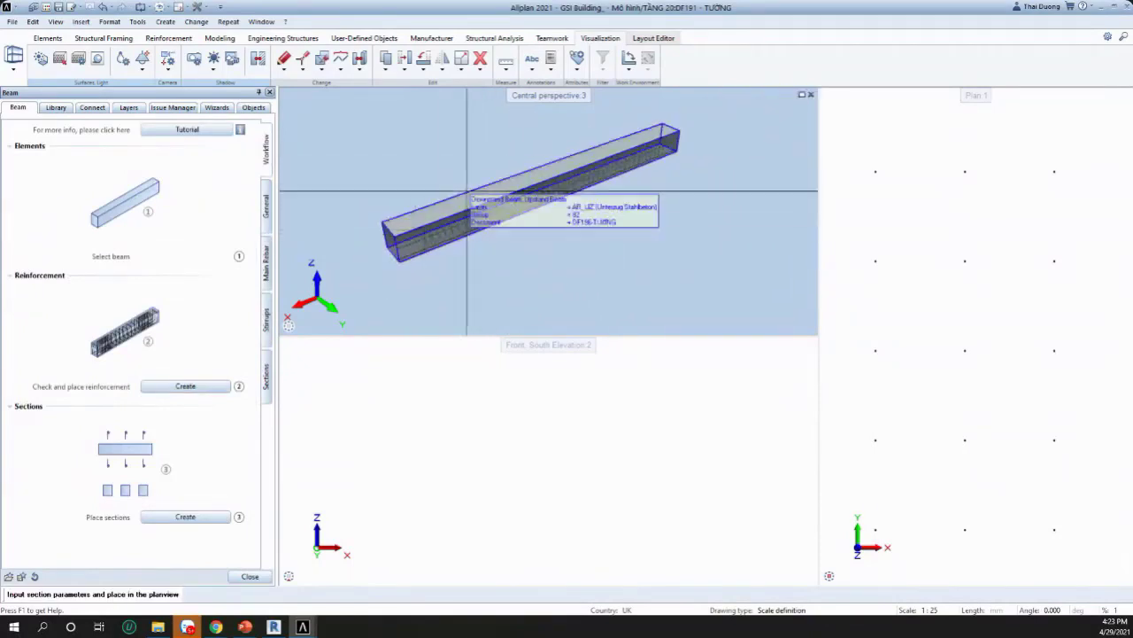
{"action": "scroll", "coordinate": [630, 151], "scroll_direction": "up", "scroll_amount": 4}
{"action": "scroll", "coordinate": [646, 146], "scroll_direction": "down", "scroll_amount": 5}
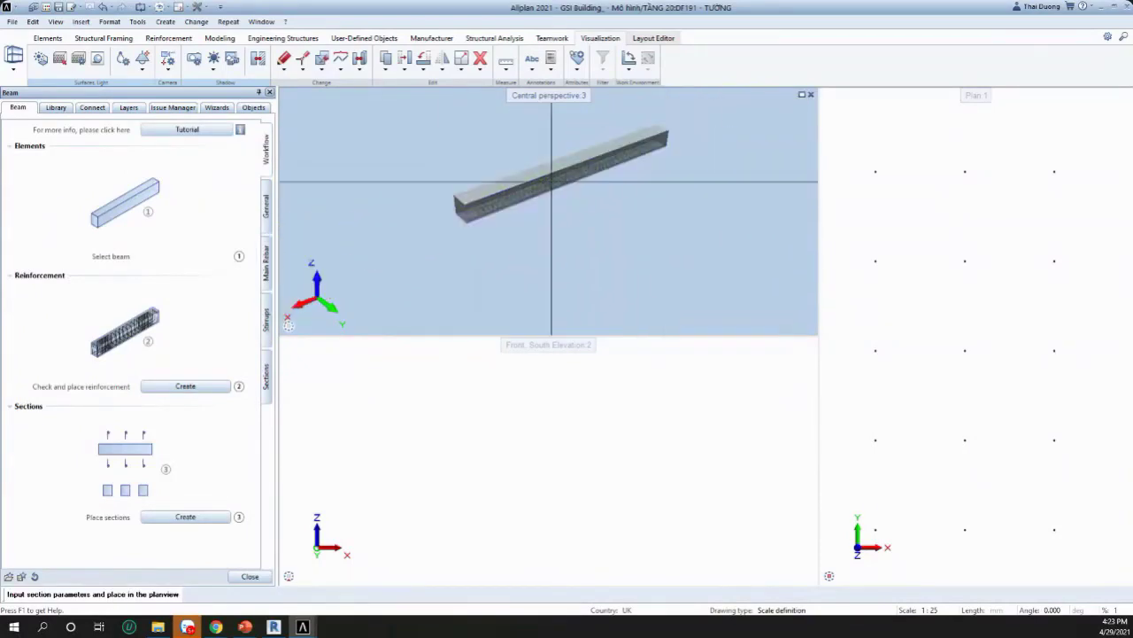
Step: Review the section settings, place the beam's elevation and cross sections beside it in the plan view, and exit the Beam tool
{"action": "left_click", "coordinate": [264, 381]}
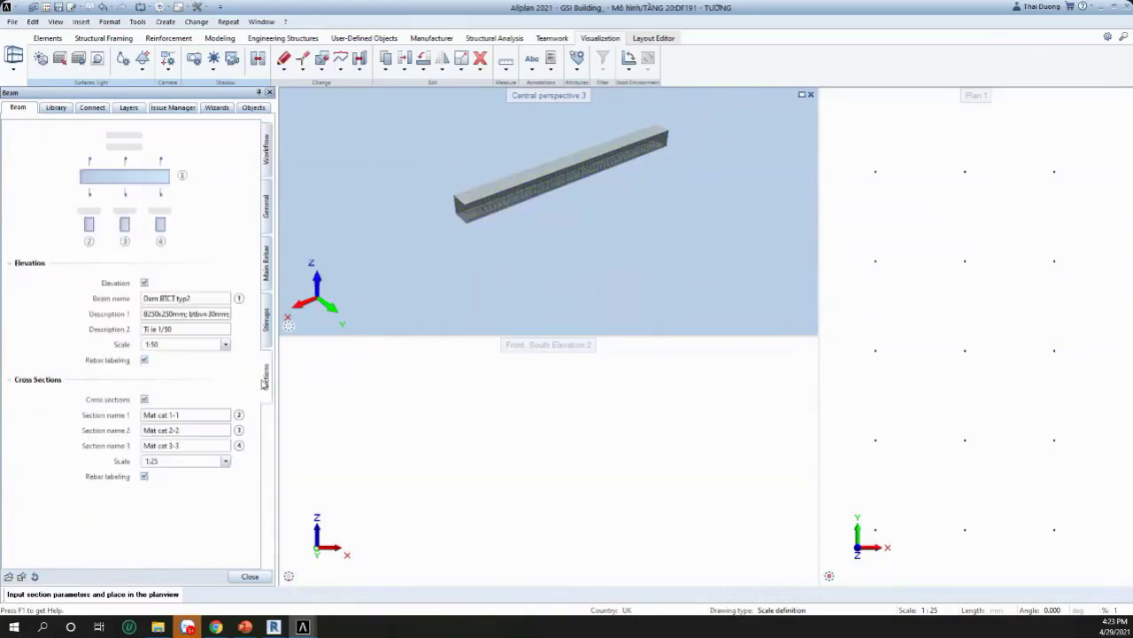
{"action": "left_click", "coordinate": [267, 152]}
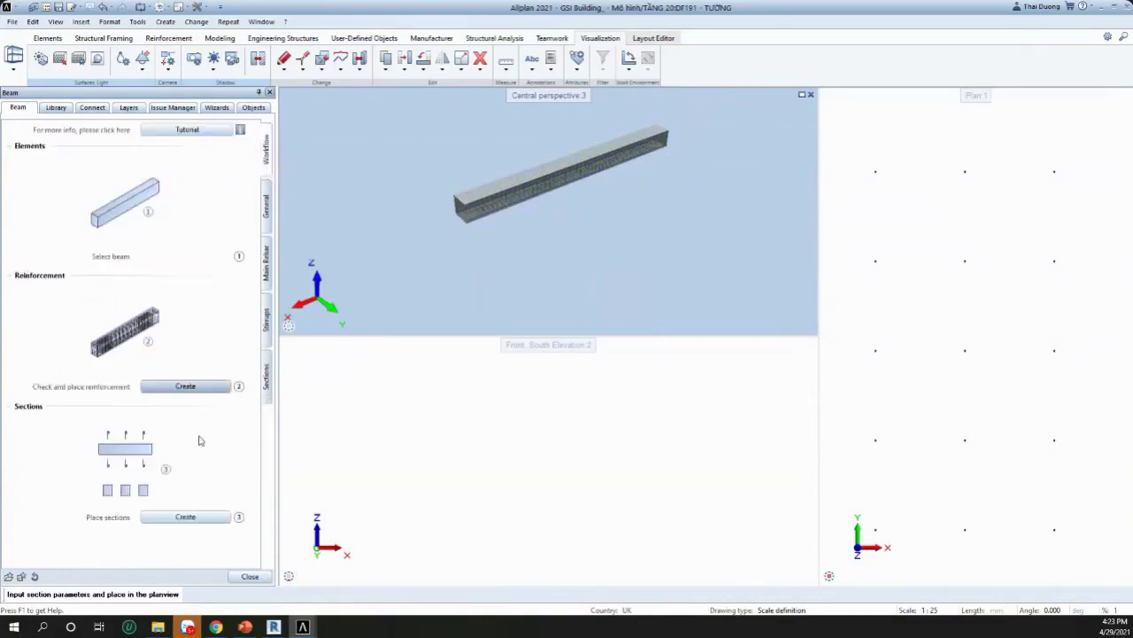
{"action": "left_click", "coordinate": [183, 517]}
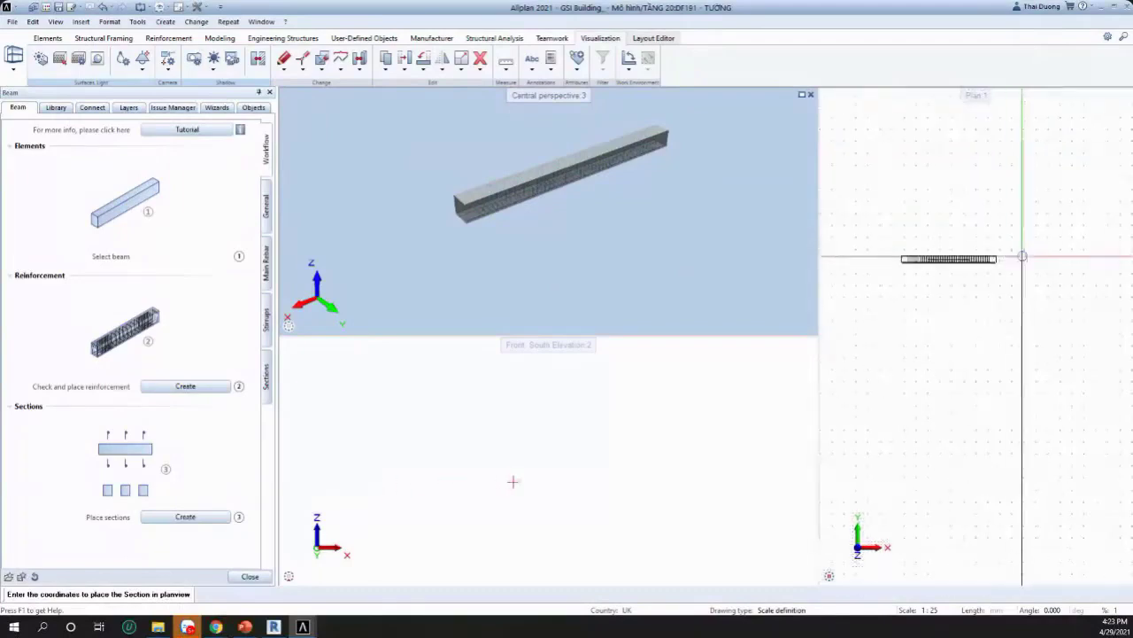
{"action": "scroll", "coordinate": [1034, 264], "scroll_direction": "up", "scroll_amount": 3}
{"action": "left_click", "coordinate": [1040, 266]}
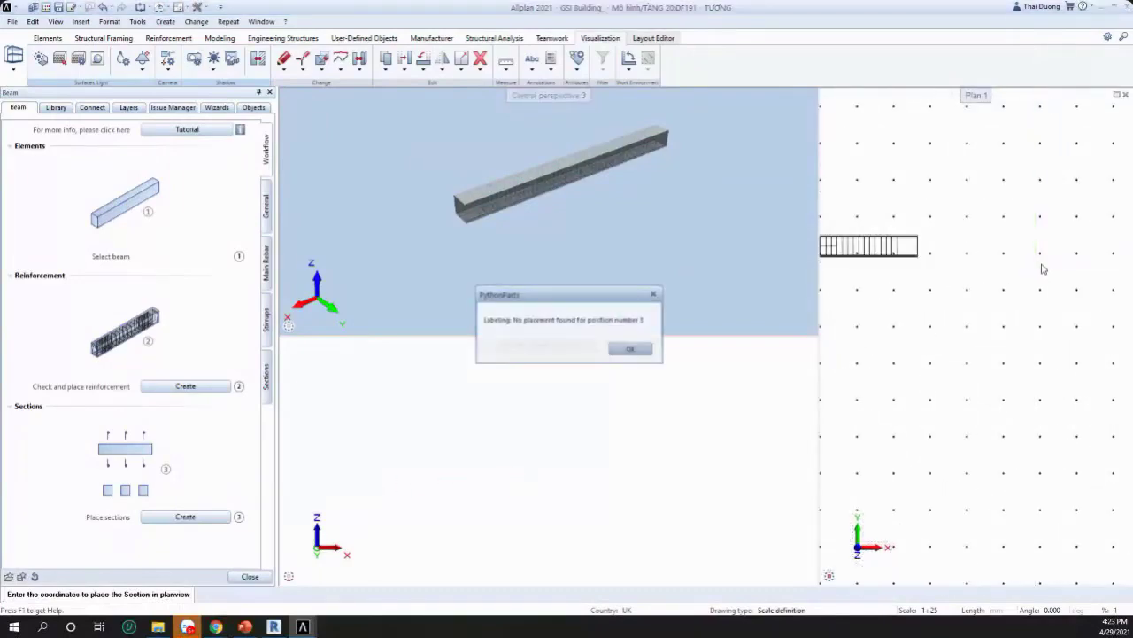
{"action": "left_click", "coordinate": [629, 350]}
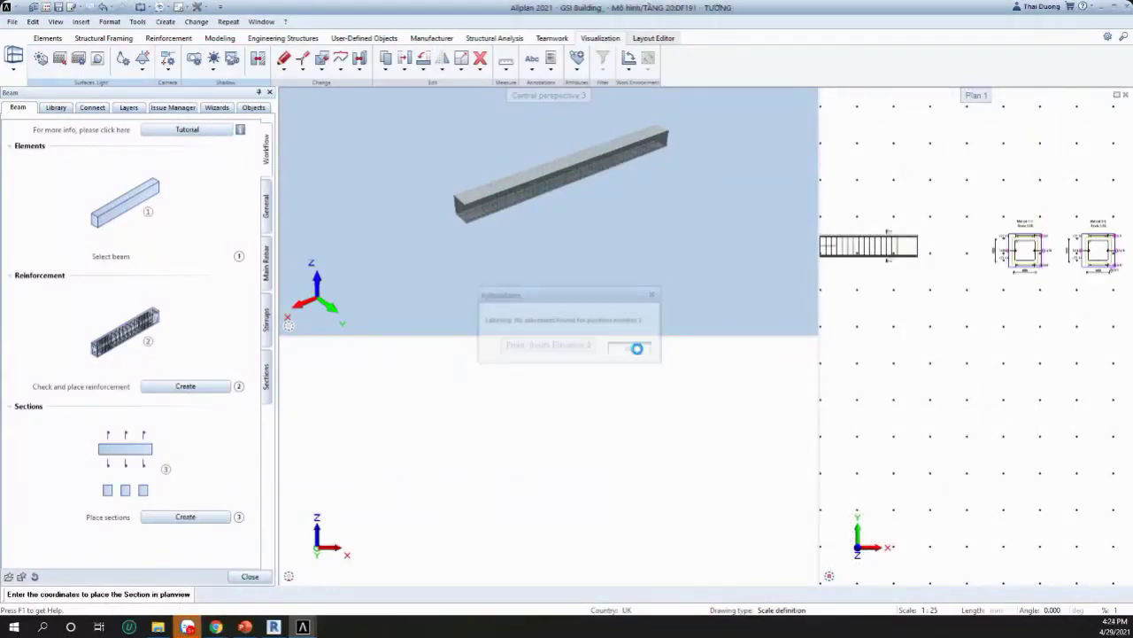
{"action": "left_click", "coordinate": [637, 349]}
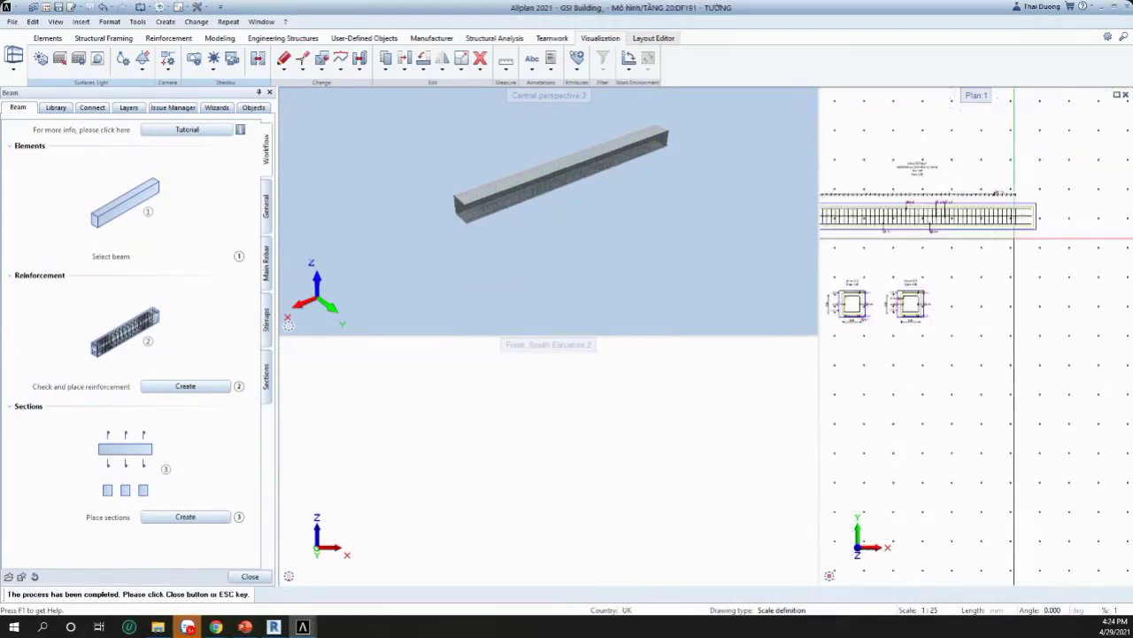
{"action": "scroll", "coordinate": [1032, 206], "scroll_direction": "down", "scroll_amount": 4}
{"action": "scroll", "coordinate": [926, 223], "scroll_direction": "up", "scroll_amount": 5}
{"action": "scroll", "coordinate": [1027, 183], "scroll_direction": "down", "scroll_amount": 5}
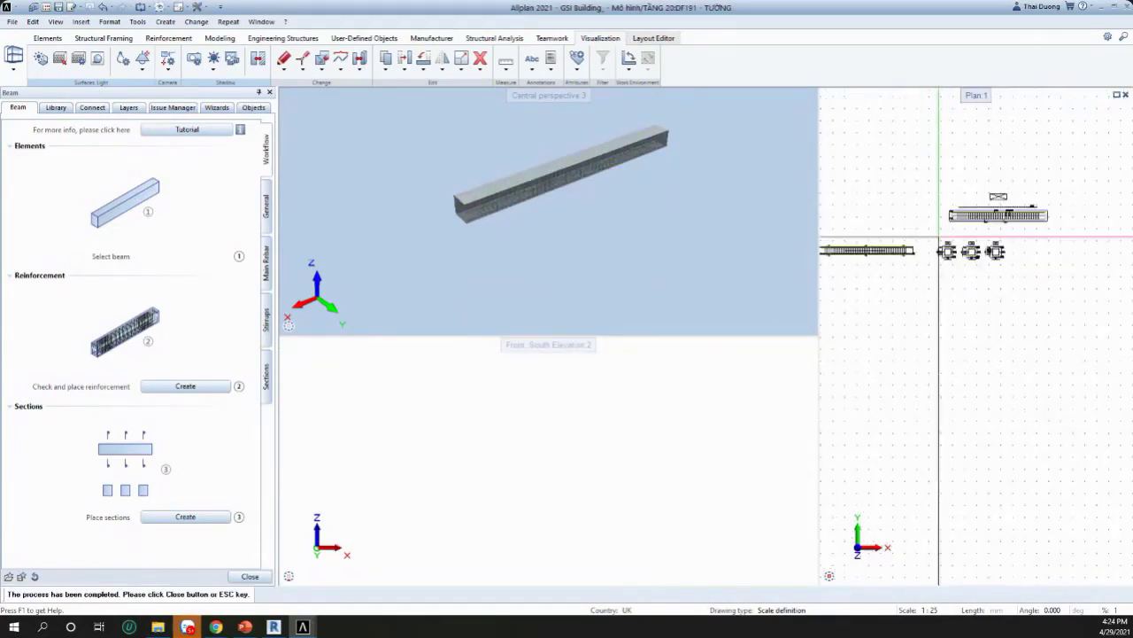
{"action": "scroll", "coordinate": [980, 225], "scroll_direction": "up", "scroll_amount": 5}
{"action": "scroll", "coordinate": [1019, 215], "scroll_direction": "down", "scroll_amount": 6}
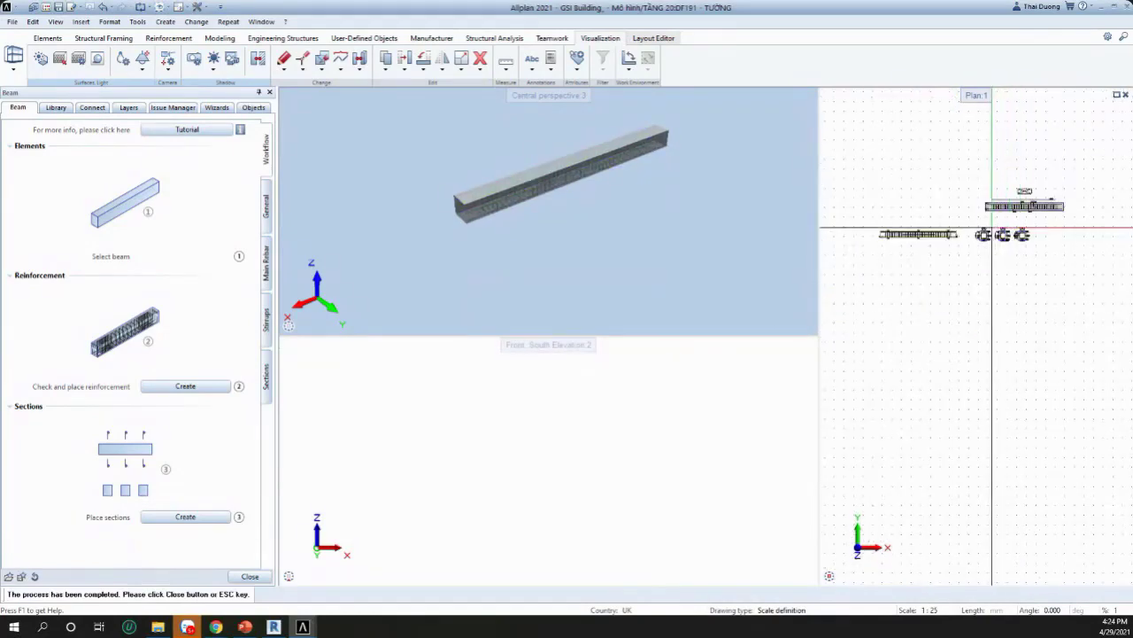
{"action": "key", "text": "Escape"}
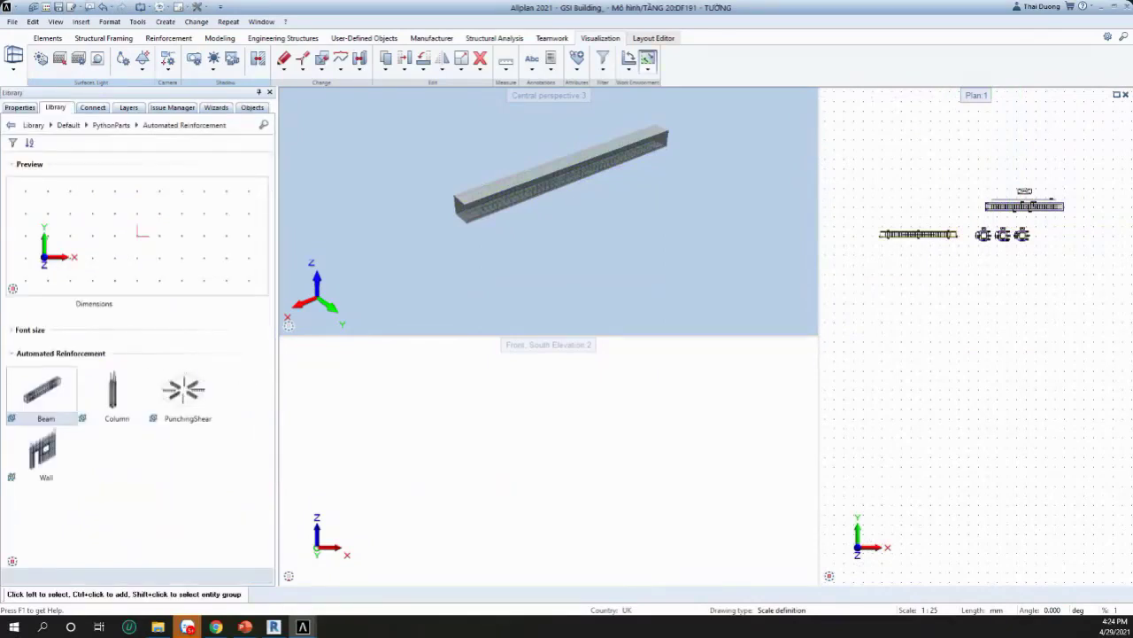
Step: Browse the library's PythonParts folders, examining the objects offered under Unfinished Structures and Rebar detailing
{"action": "key", "text": "alt+Tab"}
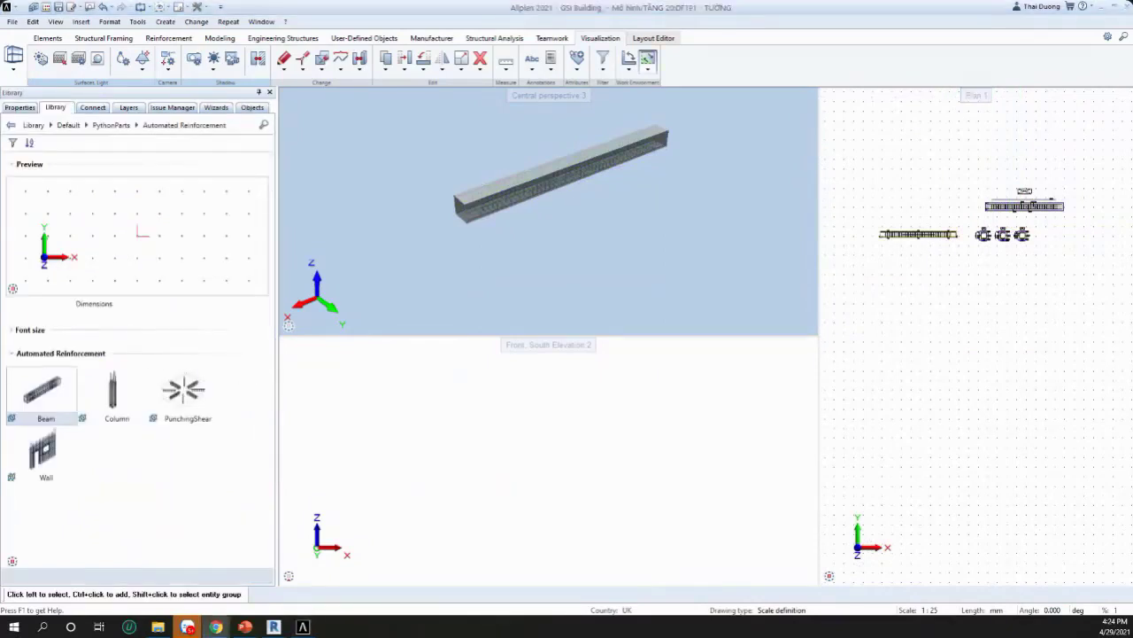
{"action": "left_click", "coordinate": [69, 125]}
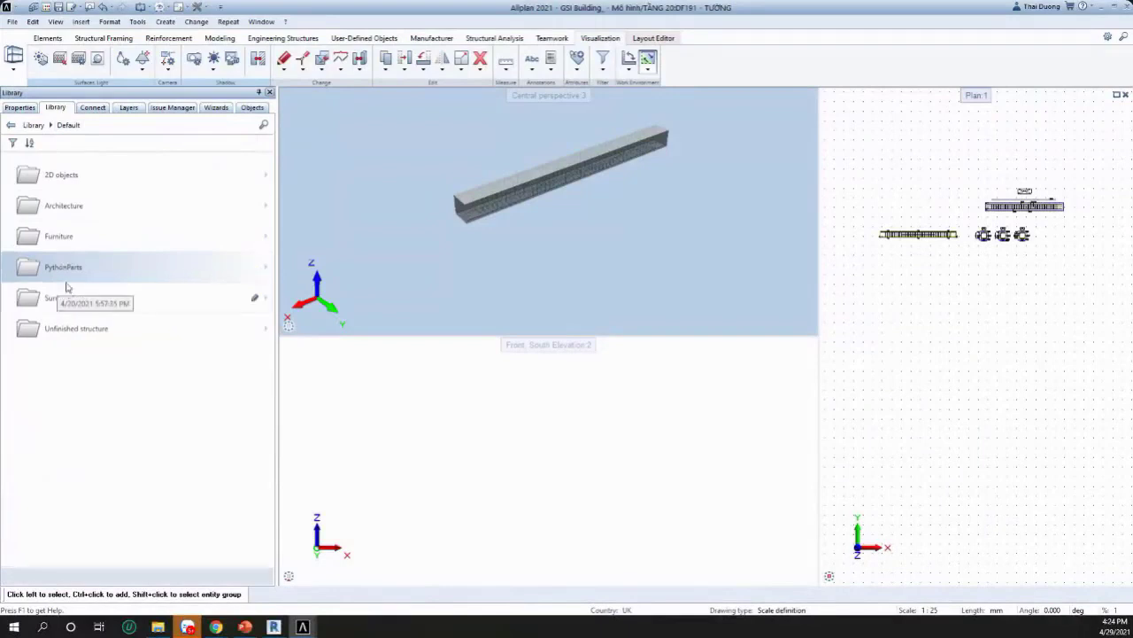
{"action": "left_click", "coordinate": [72, 266]}
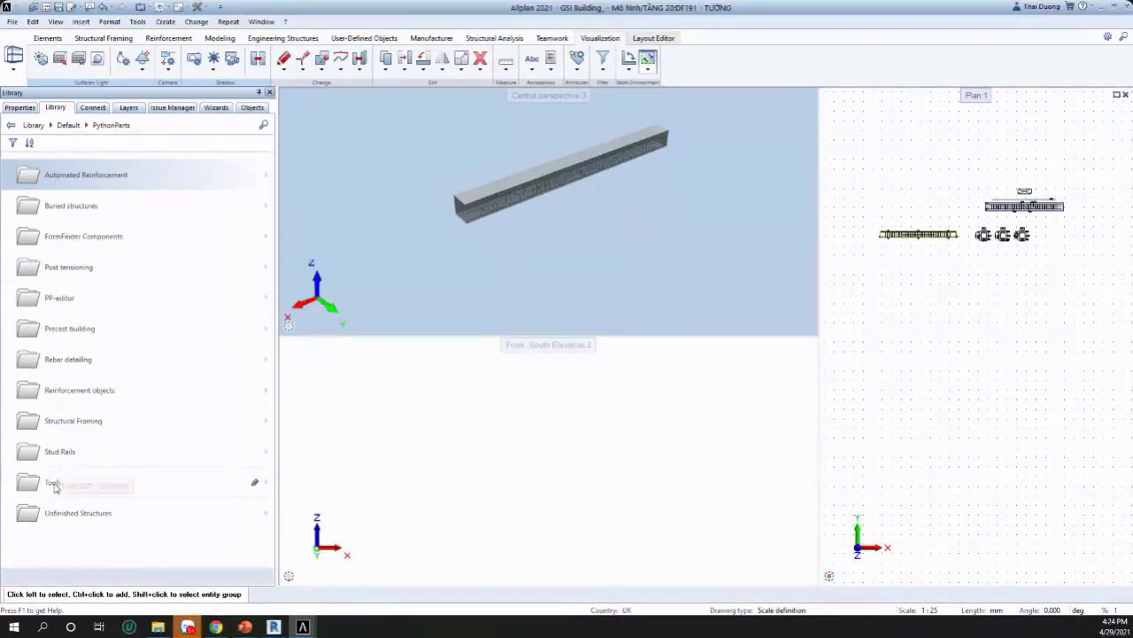
{"action": "left_click", "coordinate": [50, 516]}
{"action": "left_click", "coordinate": [76, 394]}
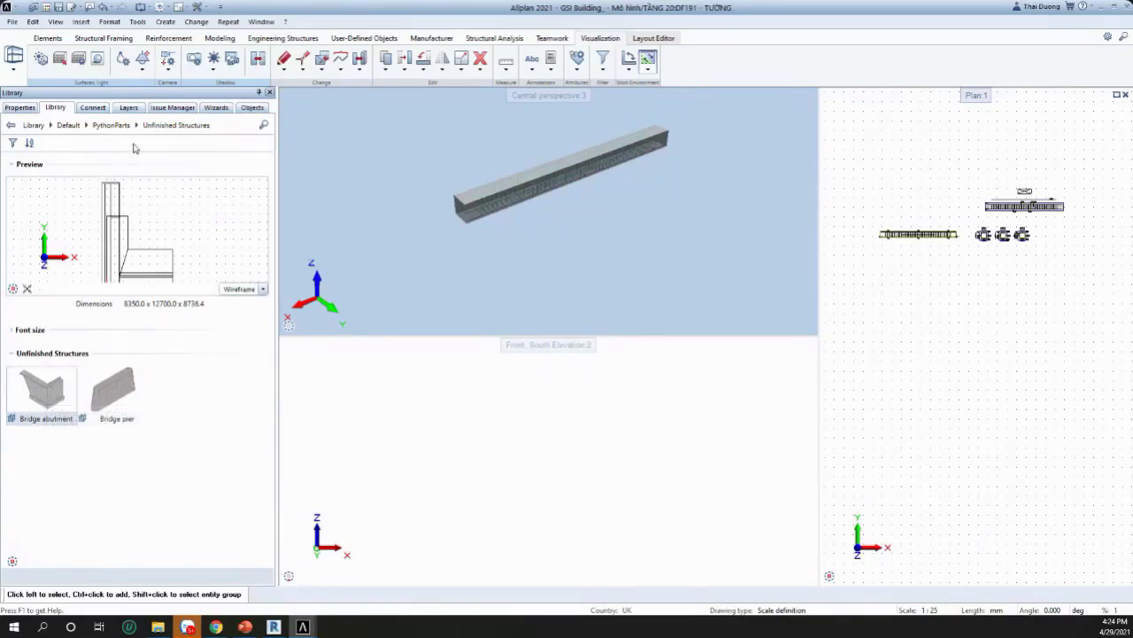
{"action": "left_click", "coordinate": [112, 125]}
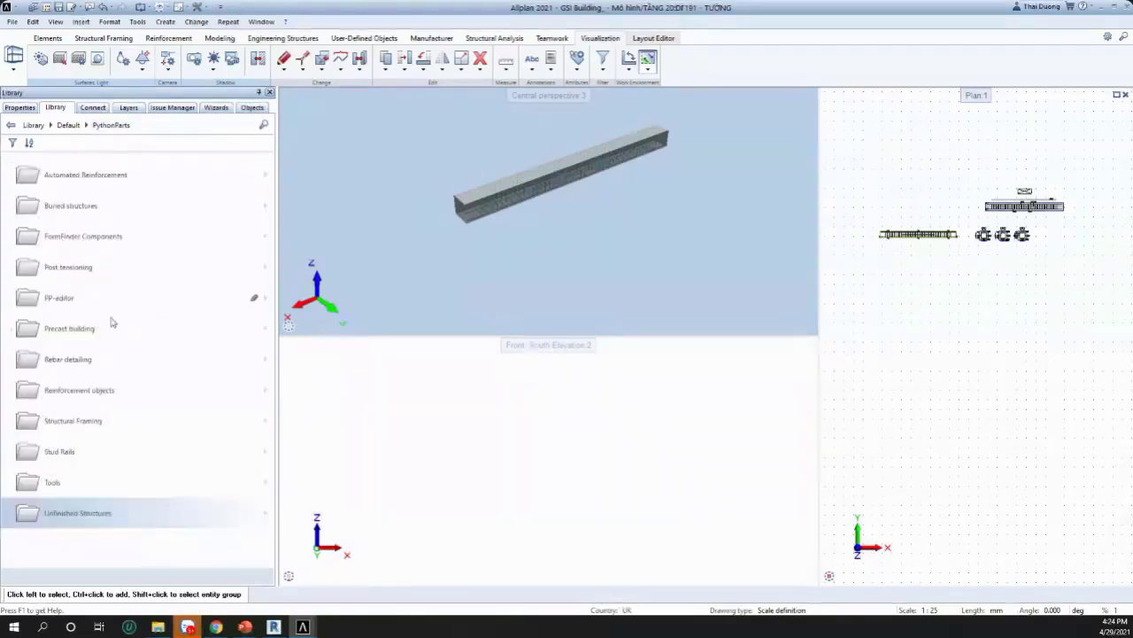
{"action": "left_click", "coordinate": [57, 363]}
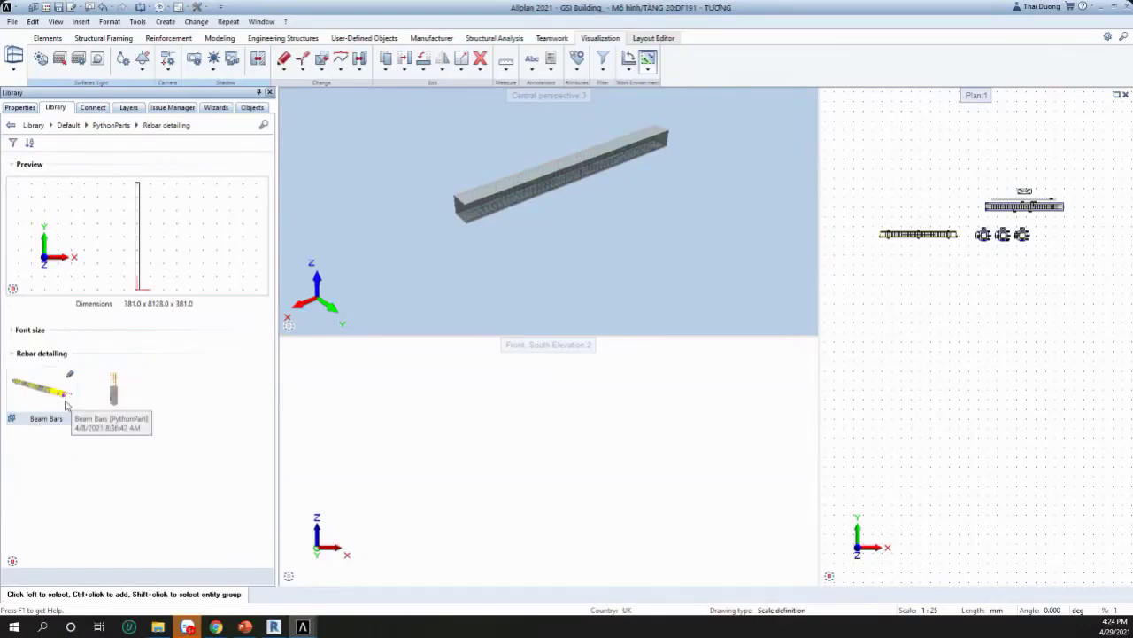
{"action": "left_click", "coordinate": [65, 404]}
{"action": "left_click", "coordinate": [96, 126]}
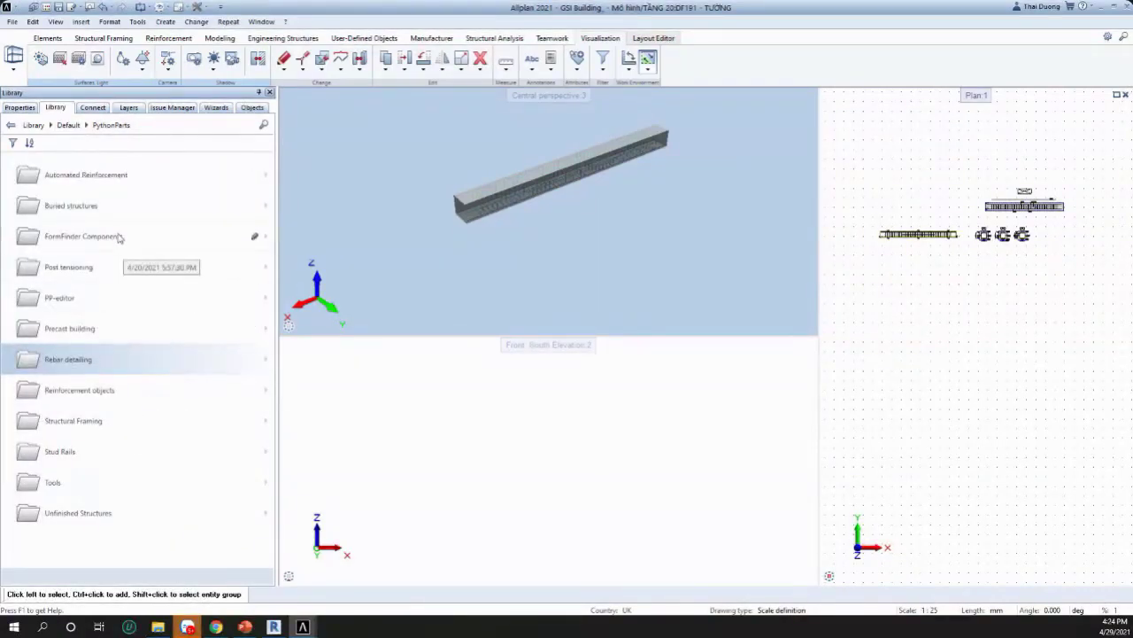
{"action": "scroll", "coordinate": [523, 258], "scroll_direction": "down", "scroll_amount": 4}
{"action": "scroll", "coordinate": [539, 232], "scroll_direction": "up", "scroll_amount": 4}
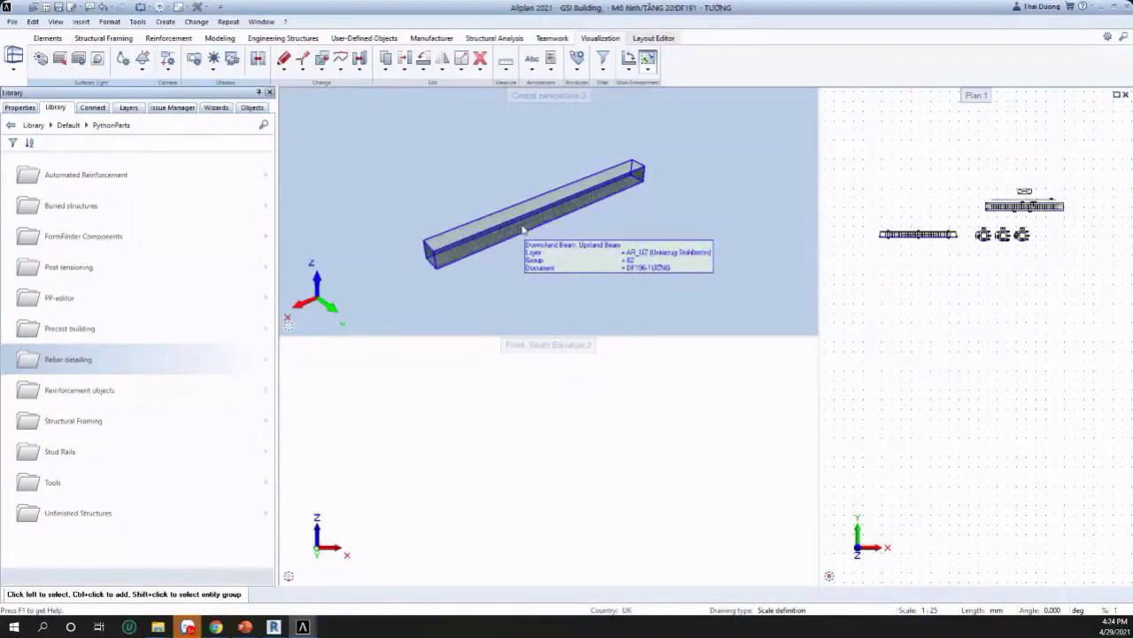
{"action": "scroll", "coordinate": [524, 229], "scroll_direction": "down", "scroll_amount": 3}
{"action": "scroll", "coordinate": [523, 208], "scroll_direction": "up", "scroll_amount": 4}
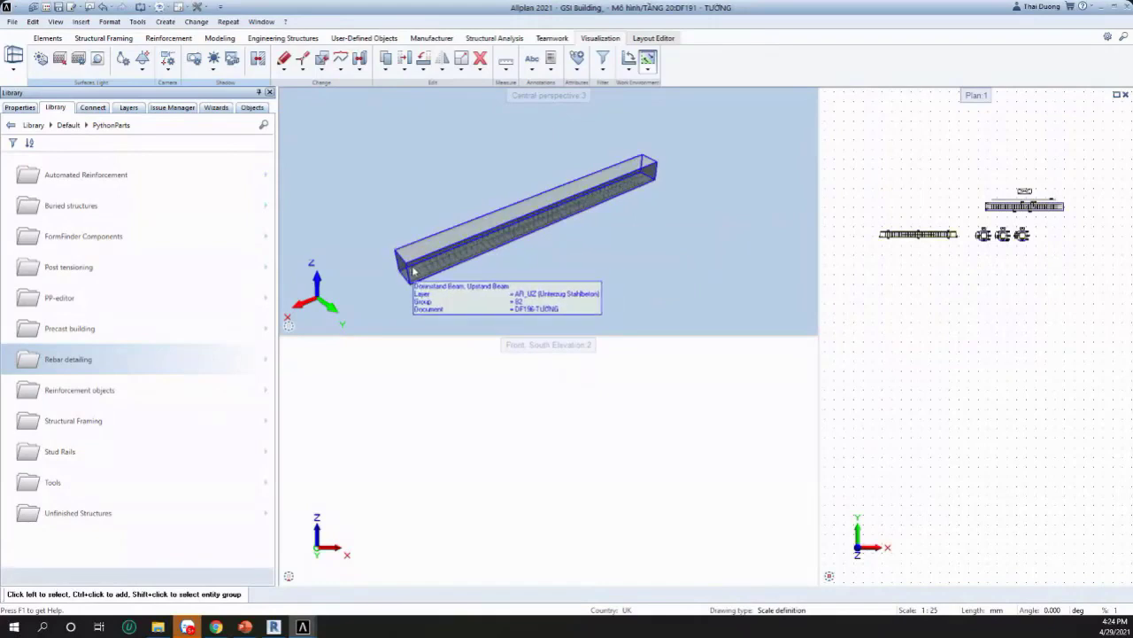
{"action": "scroll", "coordinate": [442, 260], "scroll_direction": "down", "scroll_amount": 2}
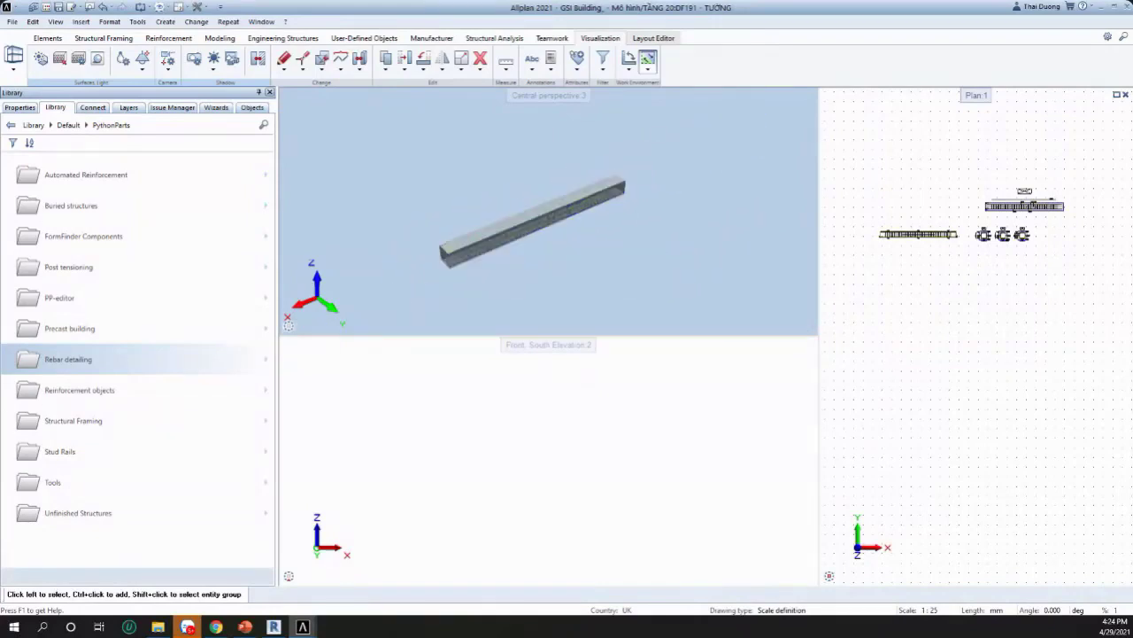
Step: Return the library to the Default folder and switch to Chrome
{"action": "left_click", "coordinate": [11, 124]}
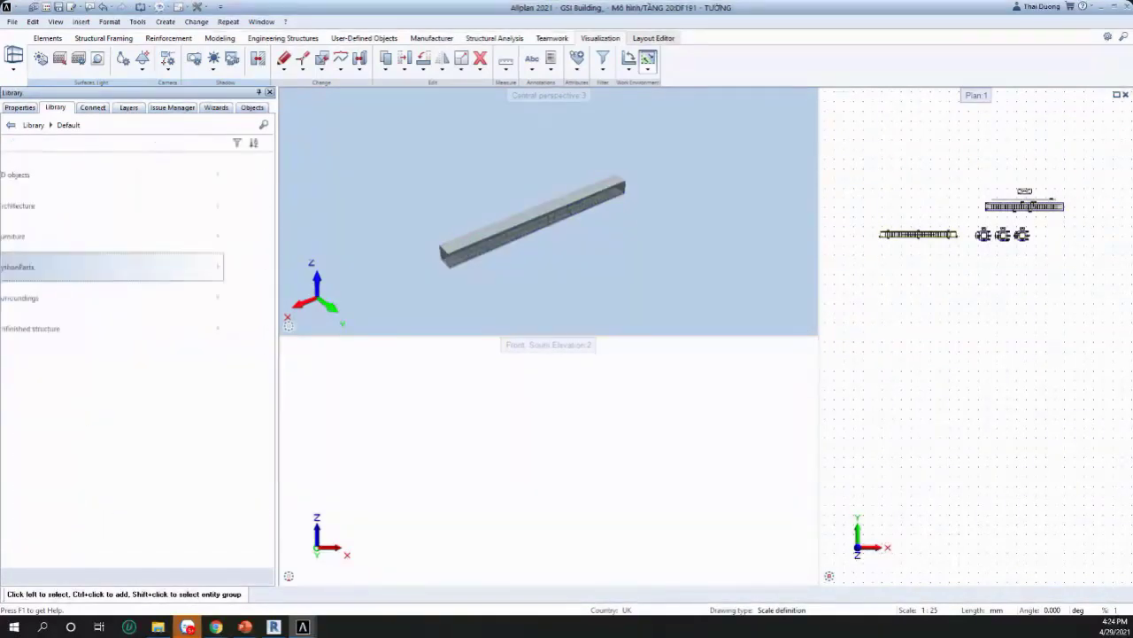
{"action": "left_click", "coordinate": [216, 627]}
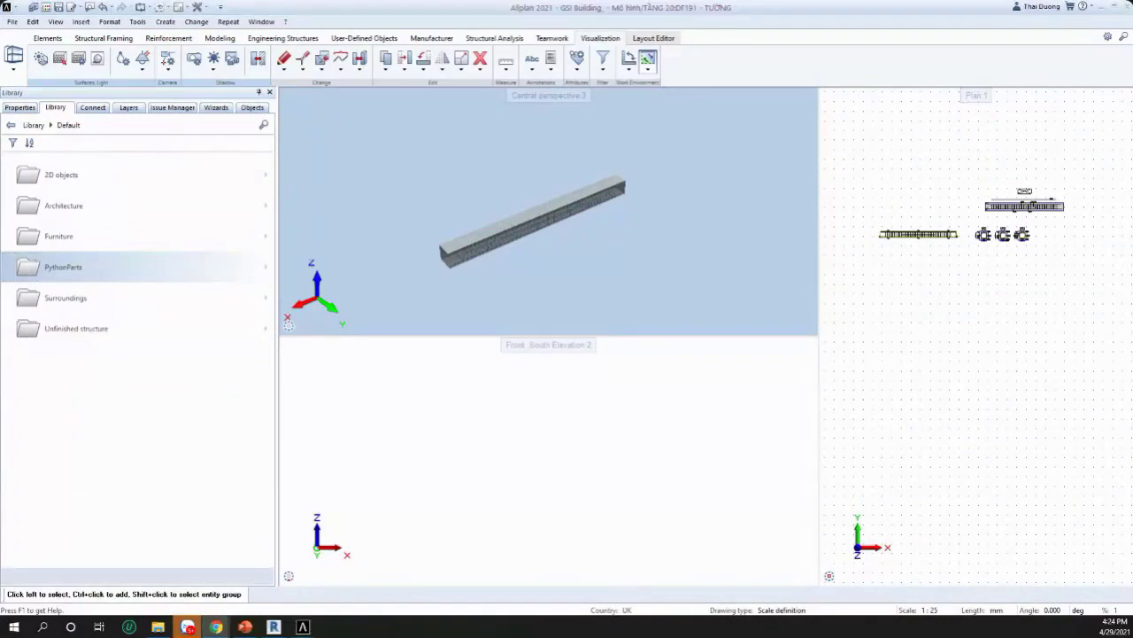